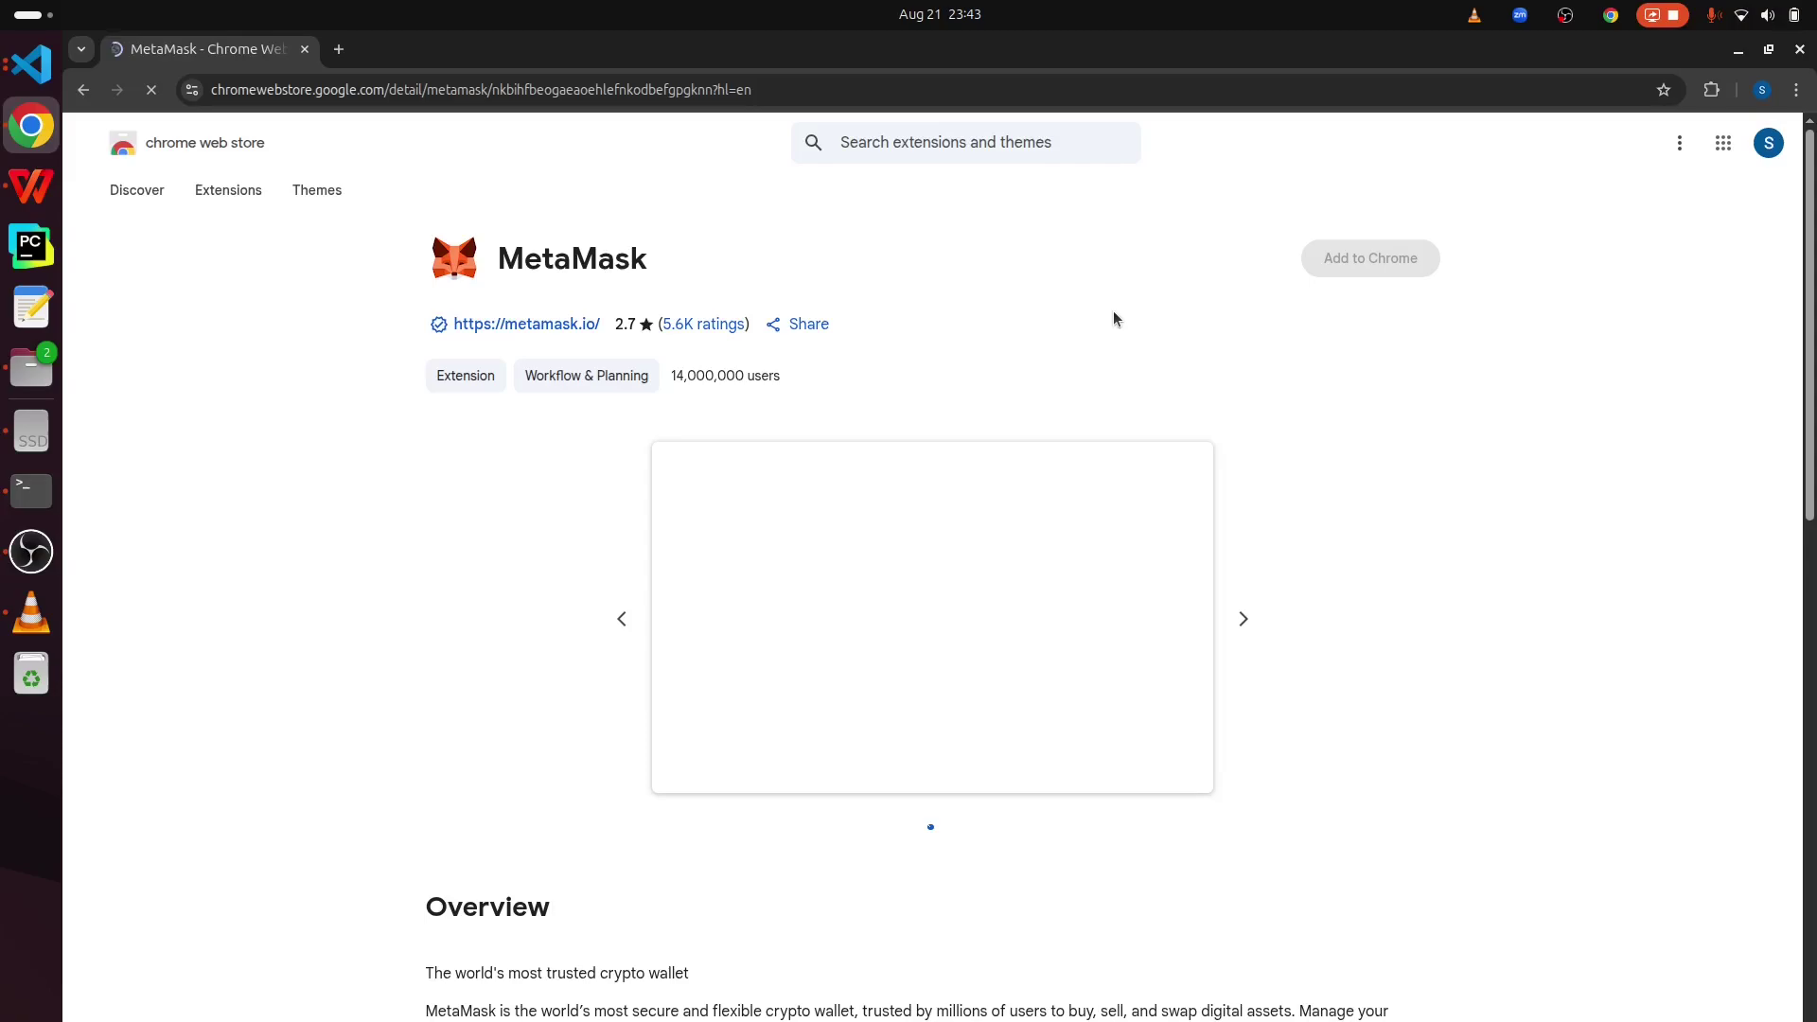
- Open the MetaMask popup from Chrome's extensions menu to its password unlock screen
click(1712, 91)
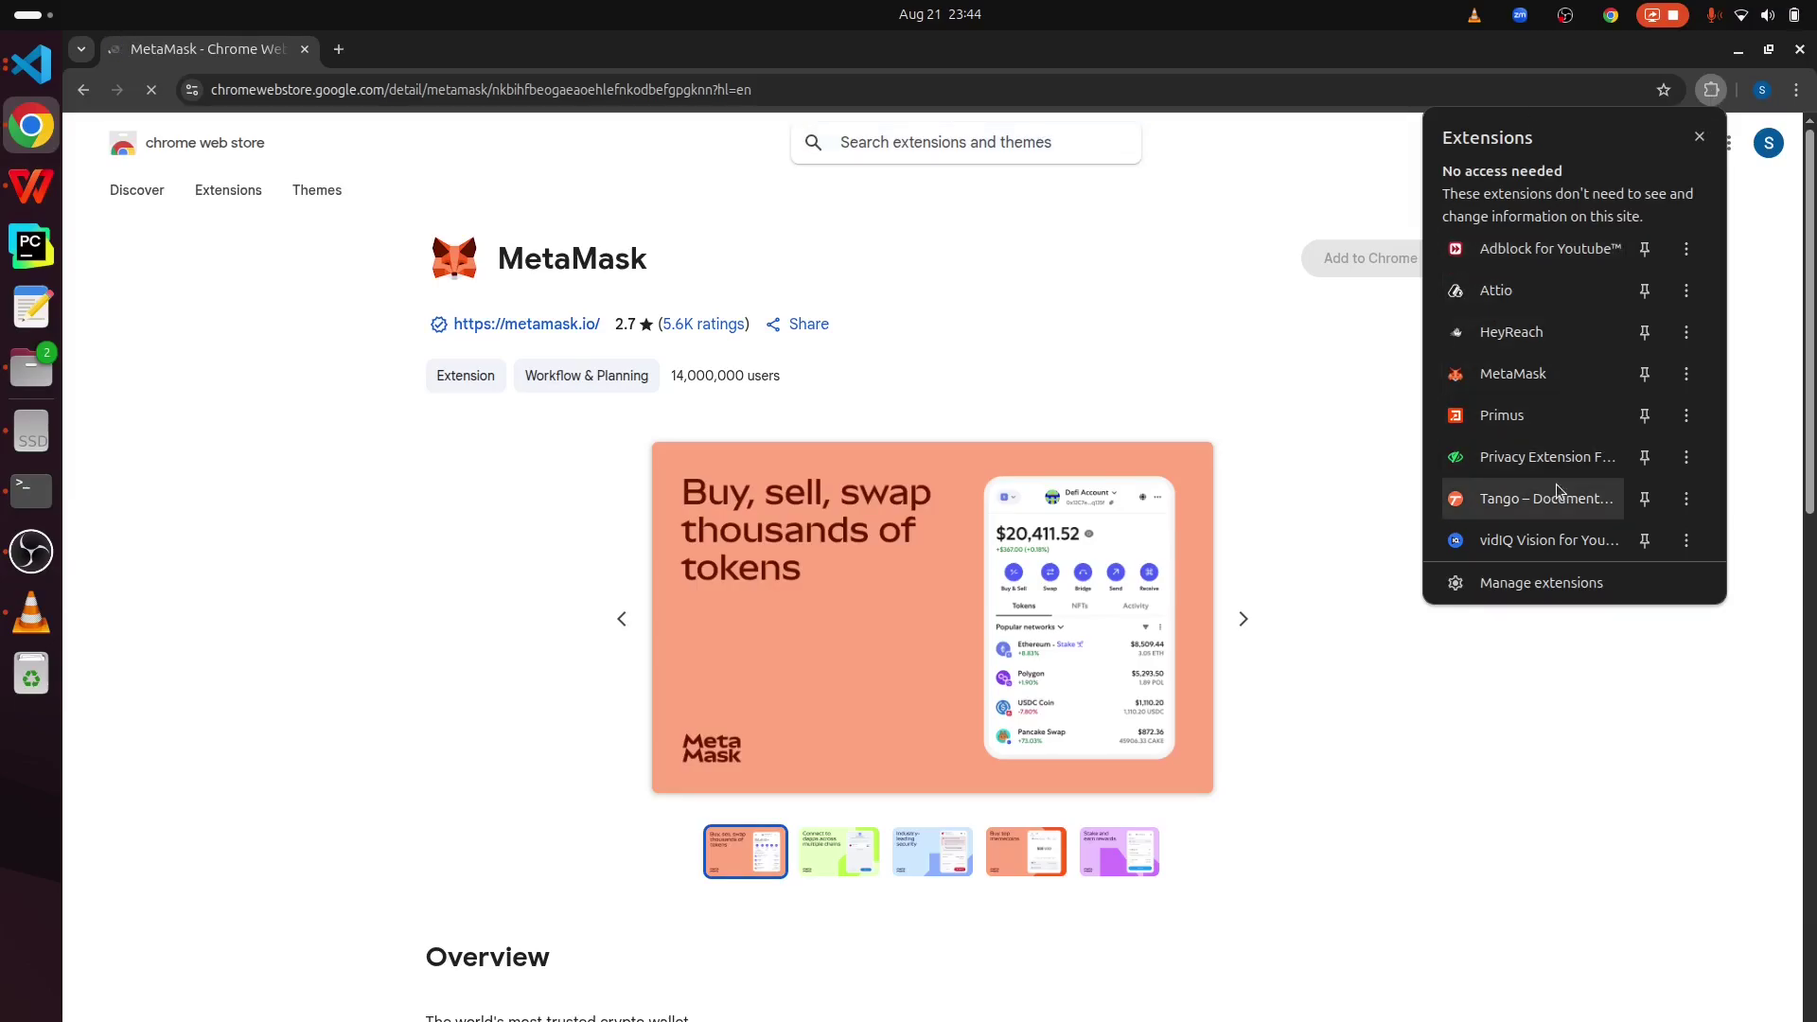
click(1518, 373)
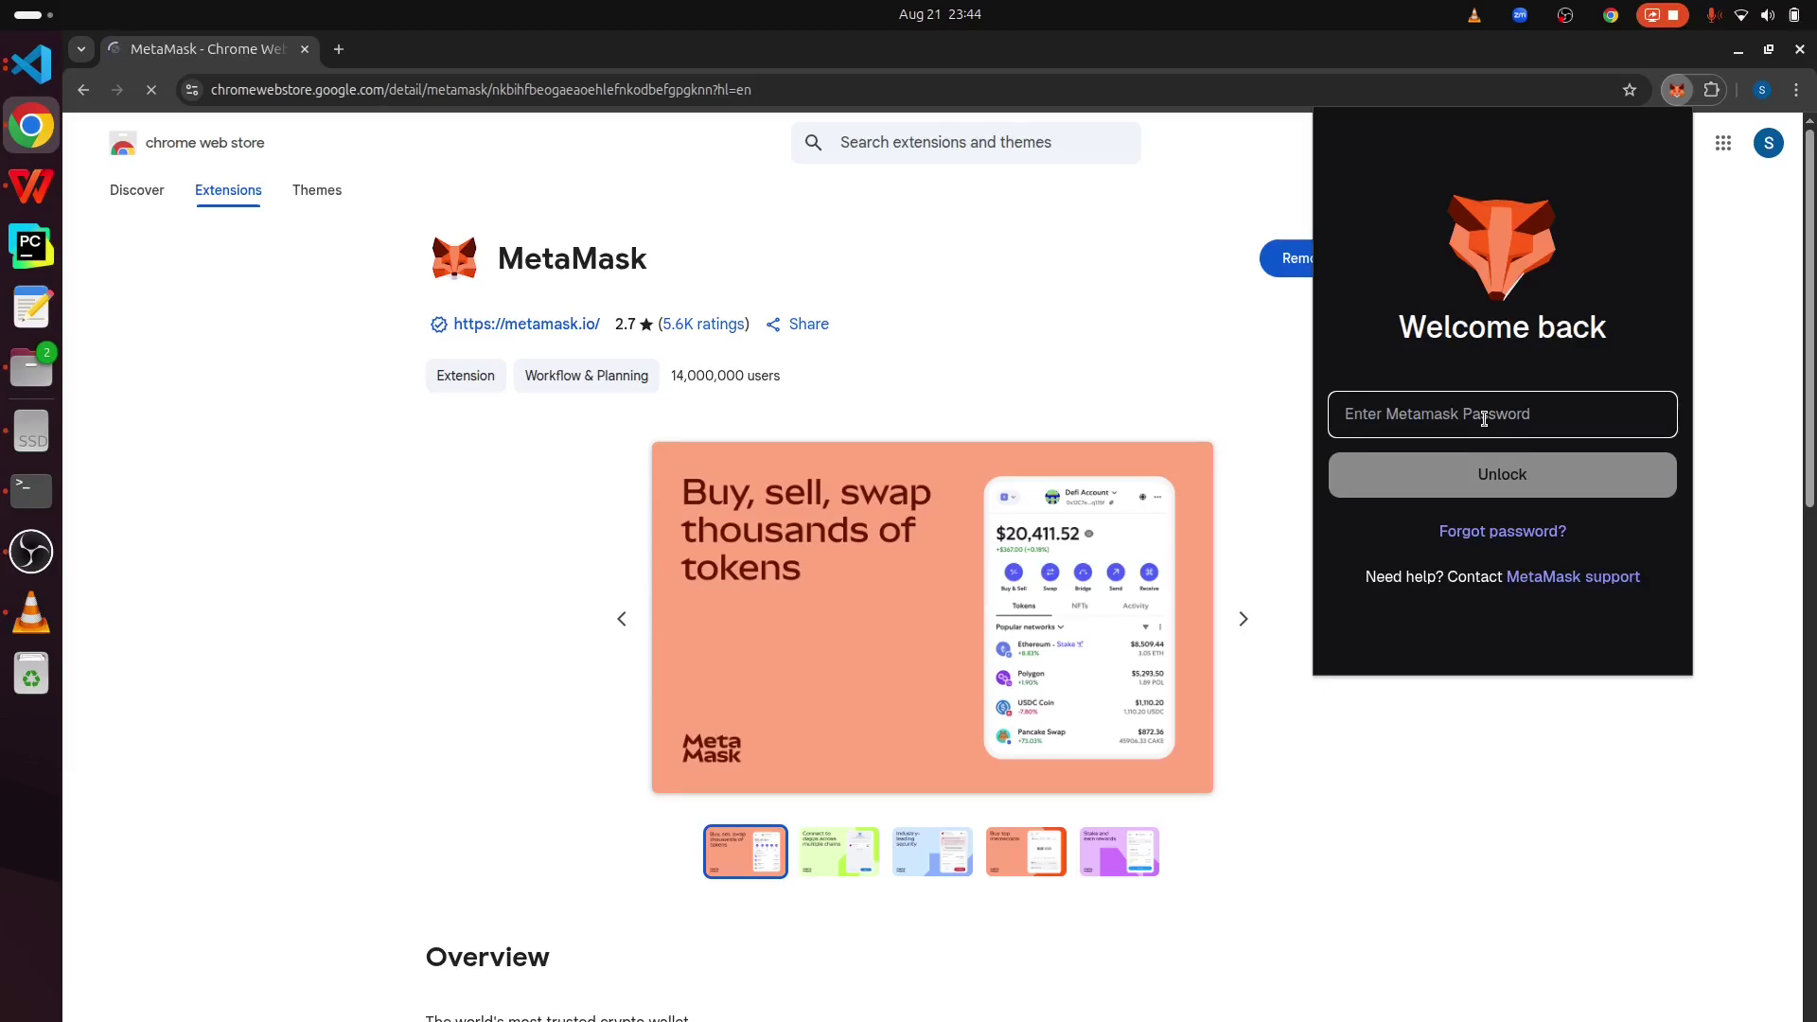
- Unlock the MetaMask wallet with the account password
text(*********)
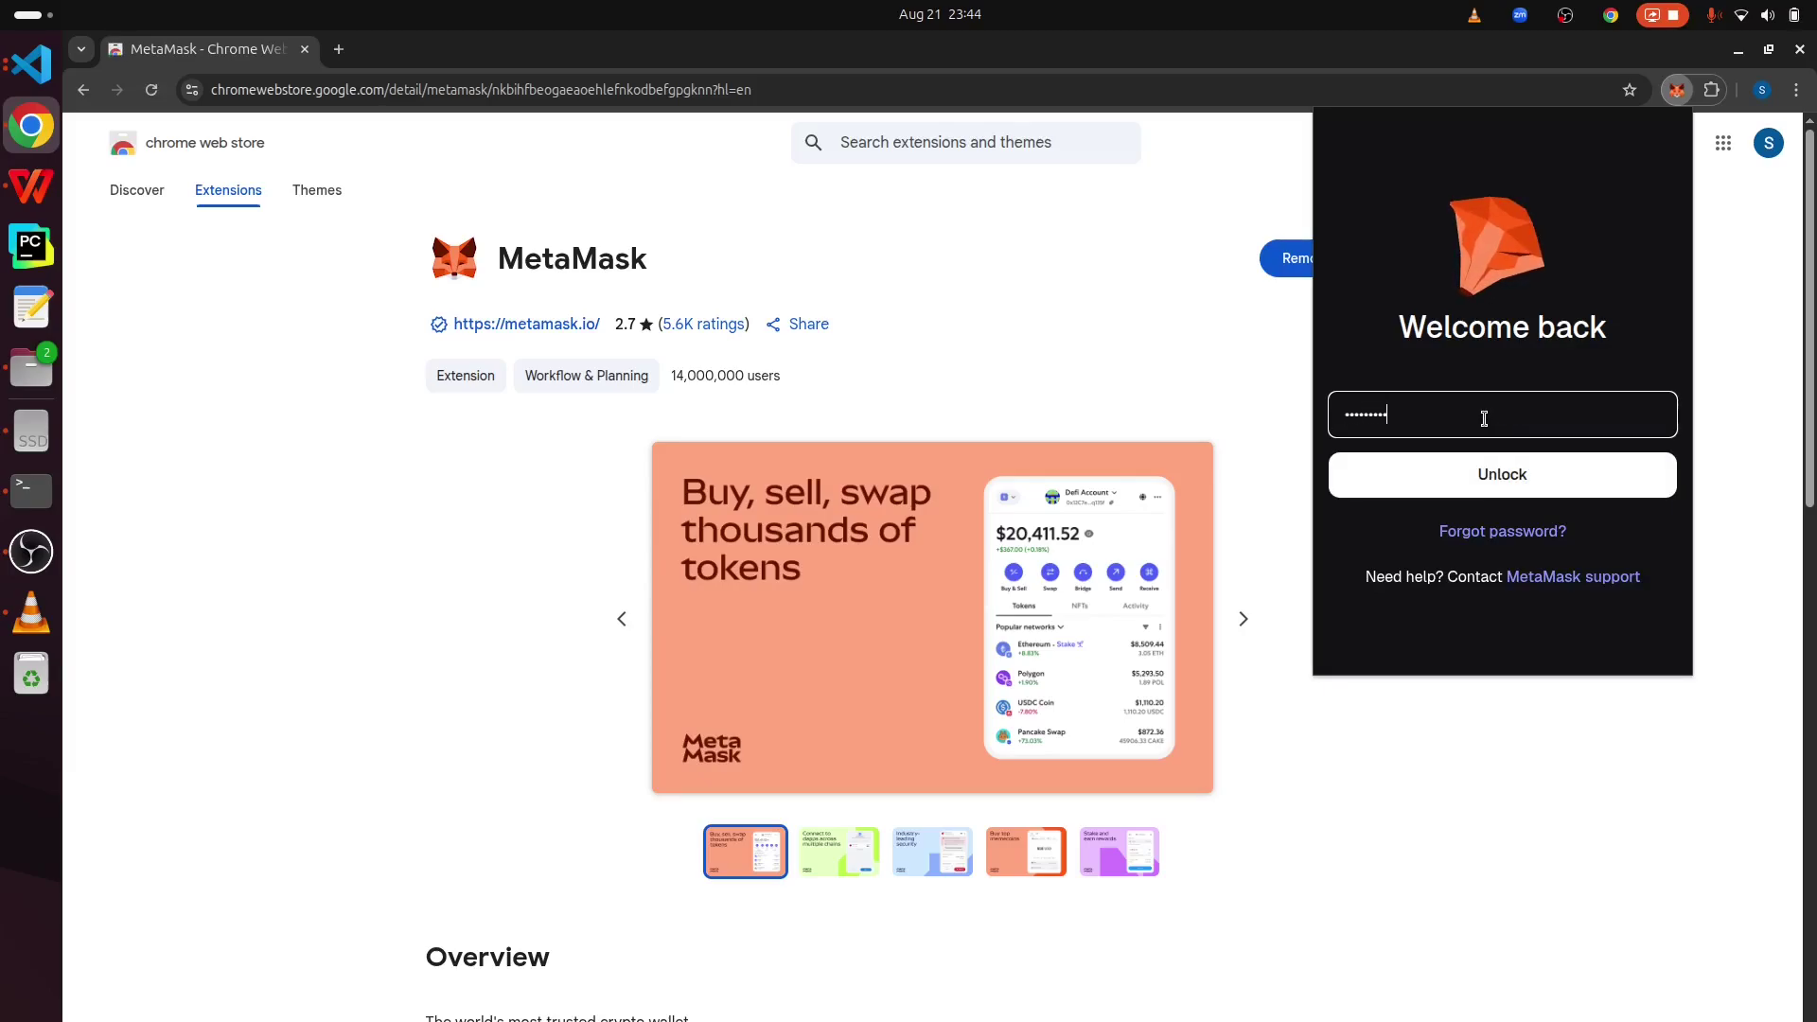
key(Return)
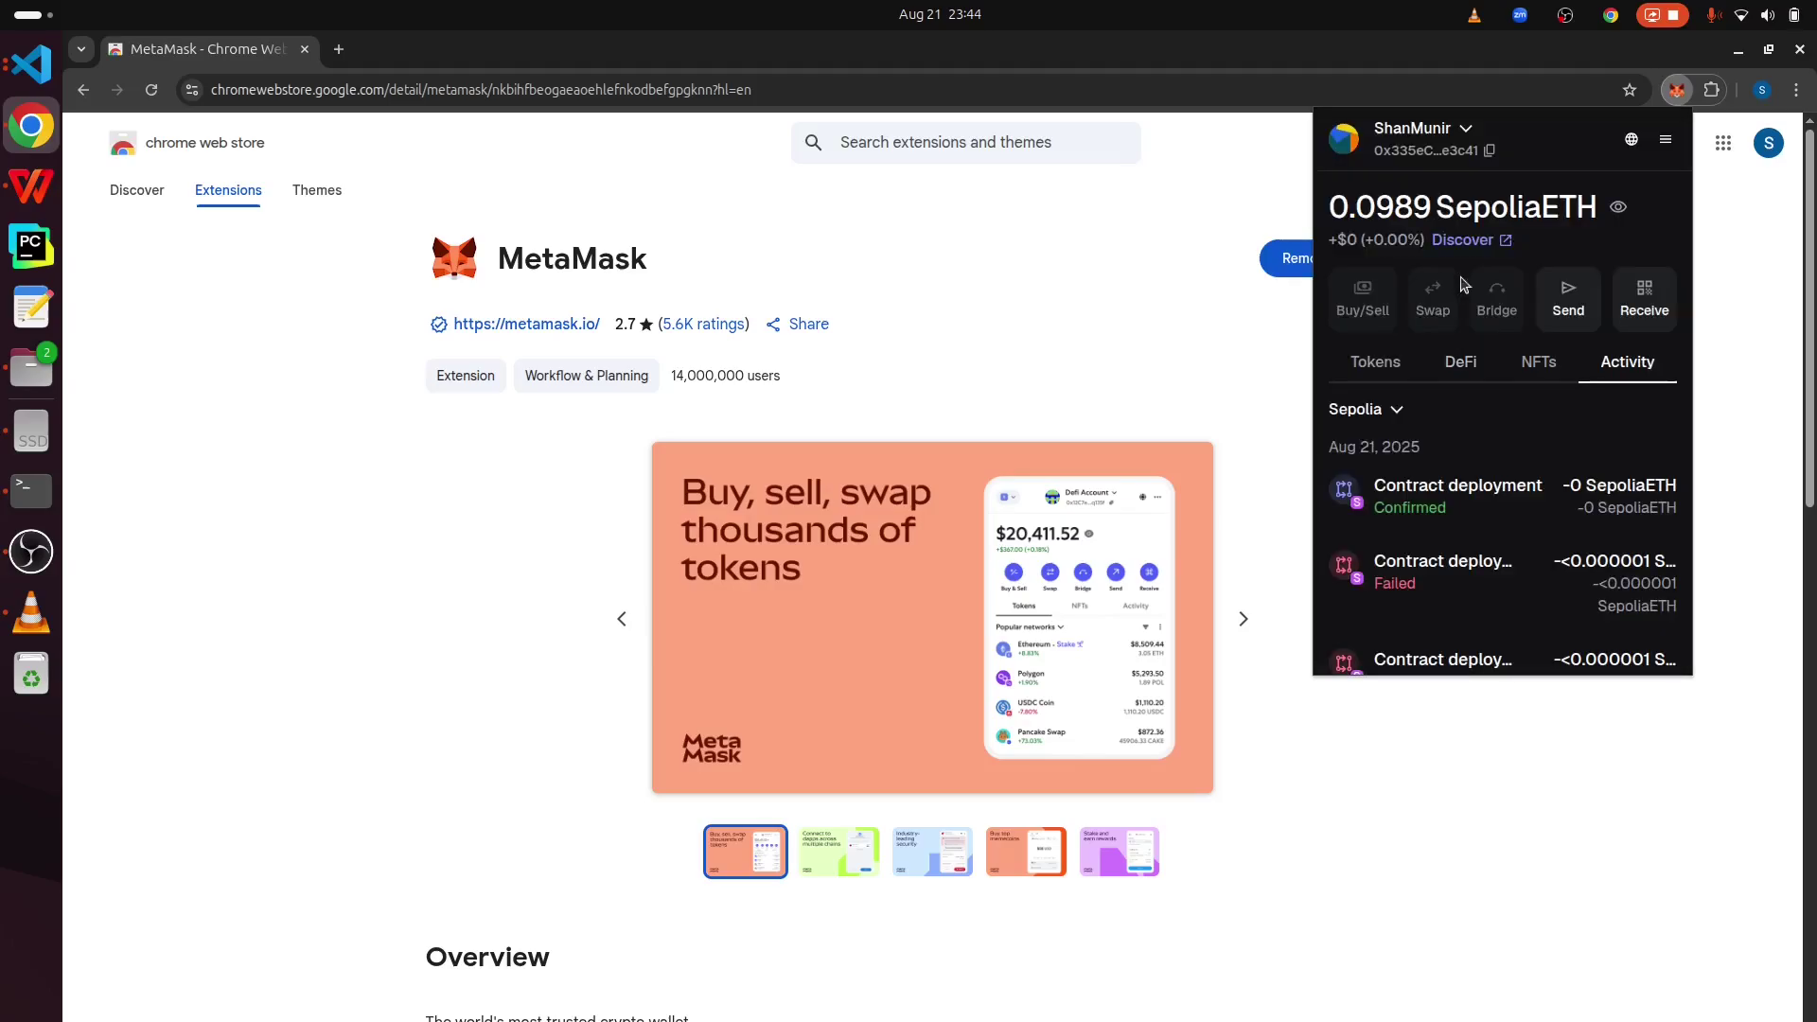
scroll(1508, 474, down, 5)
scroll(1508, 474, up, 5)
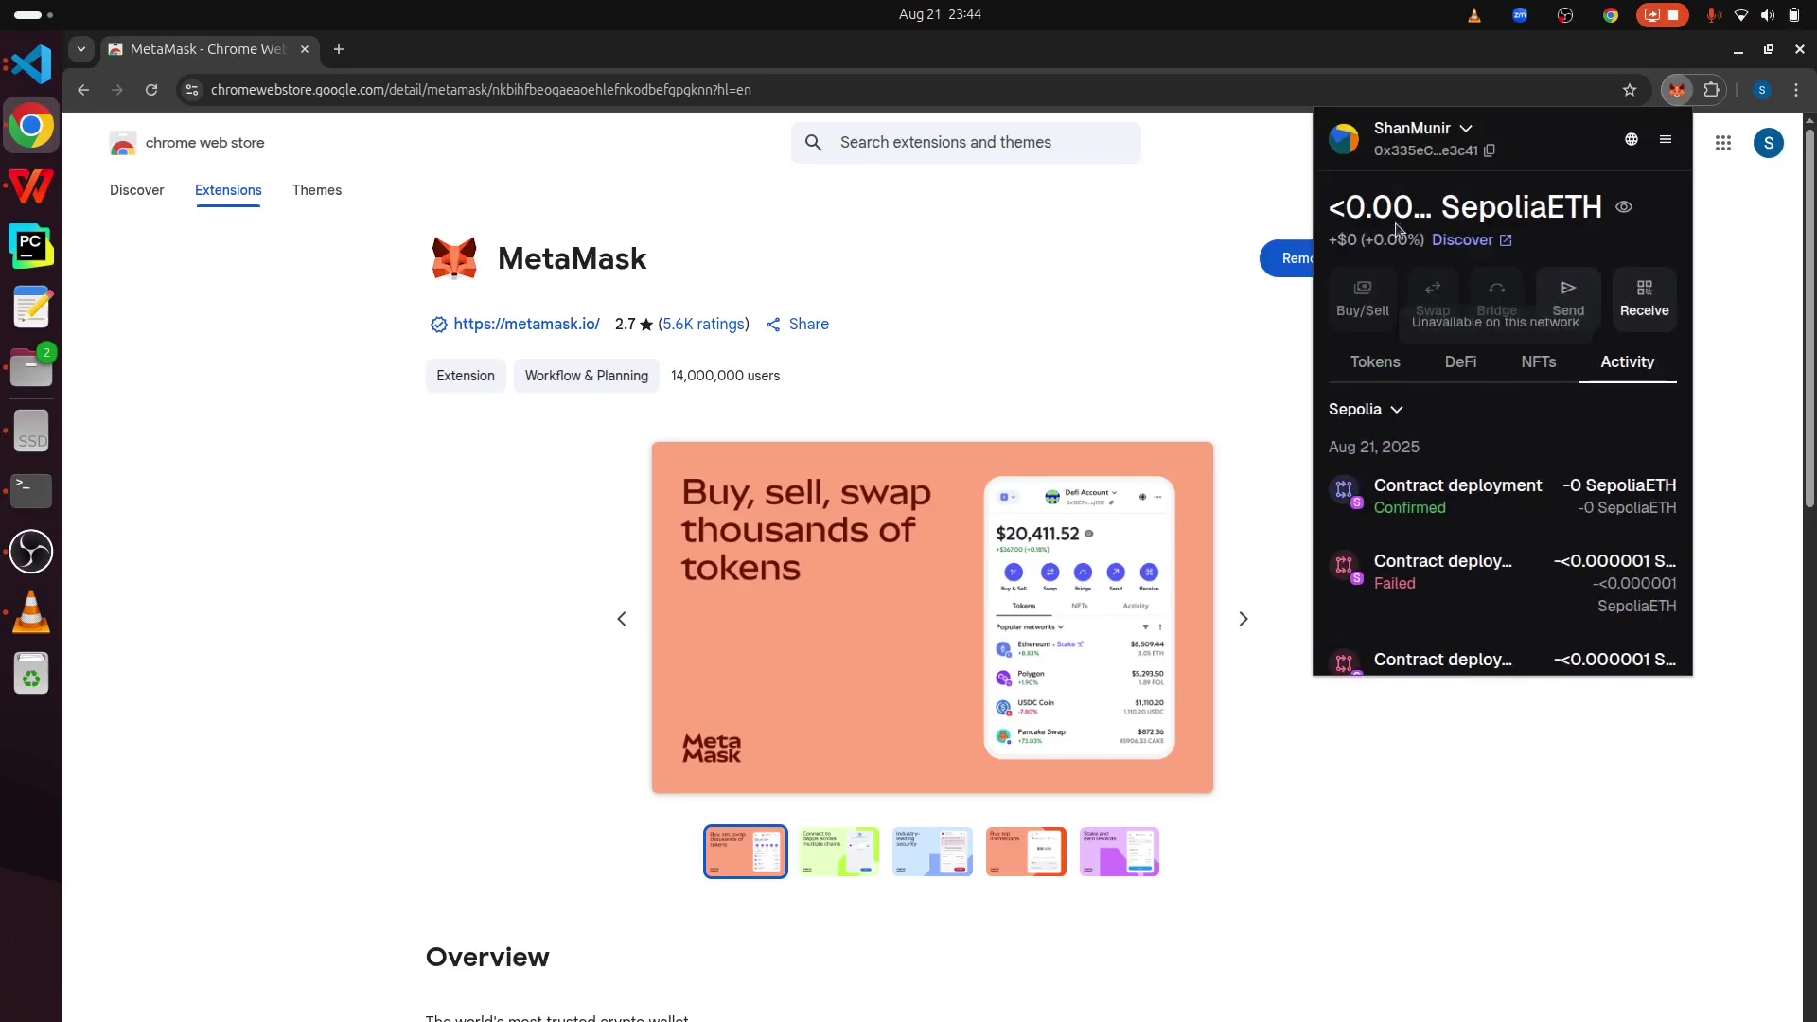
- Keep the first account selected, check the options menu, and open the account in Portfolio
click(1466, 130)
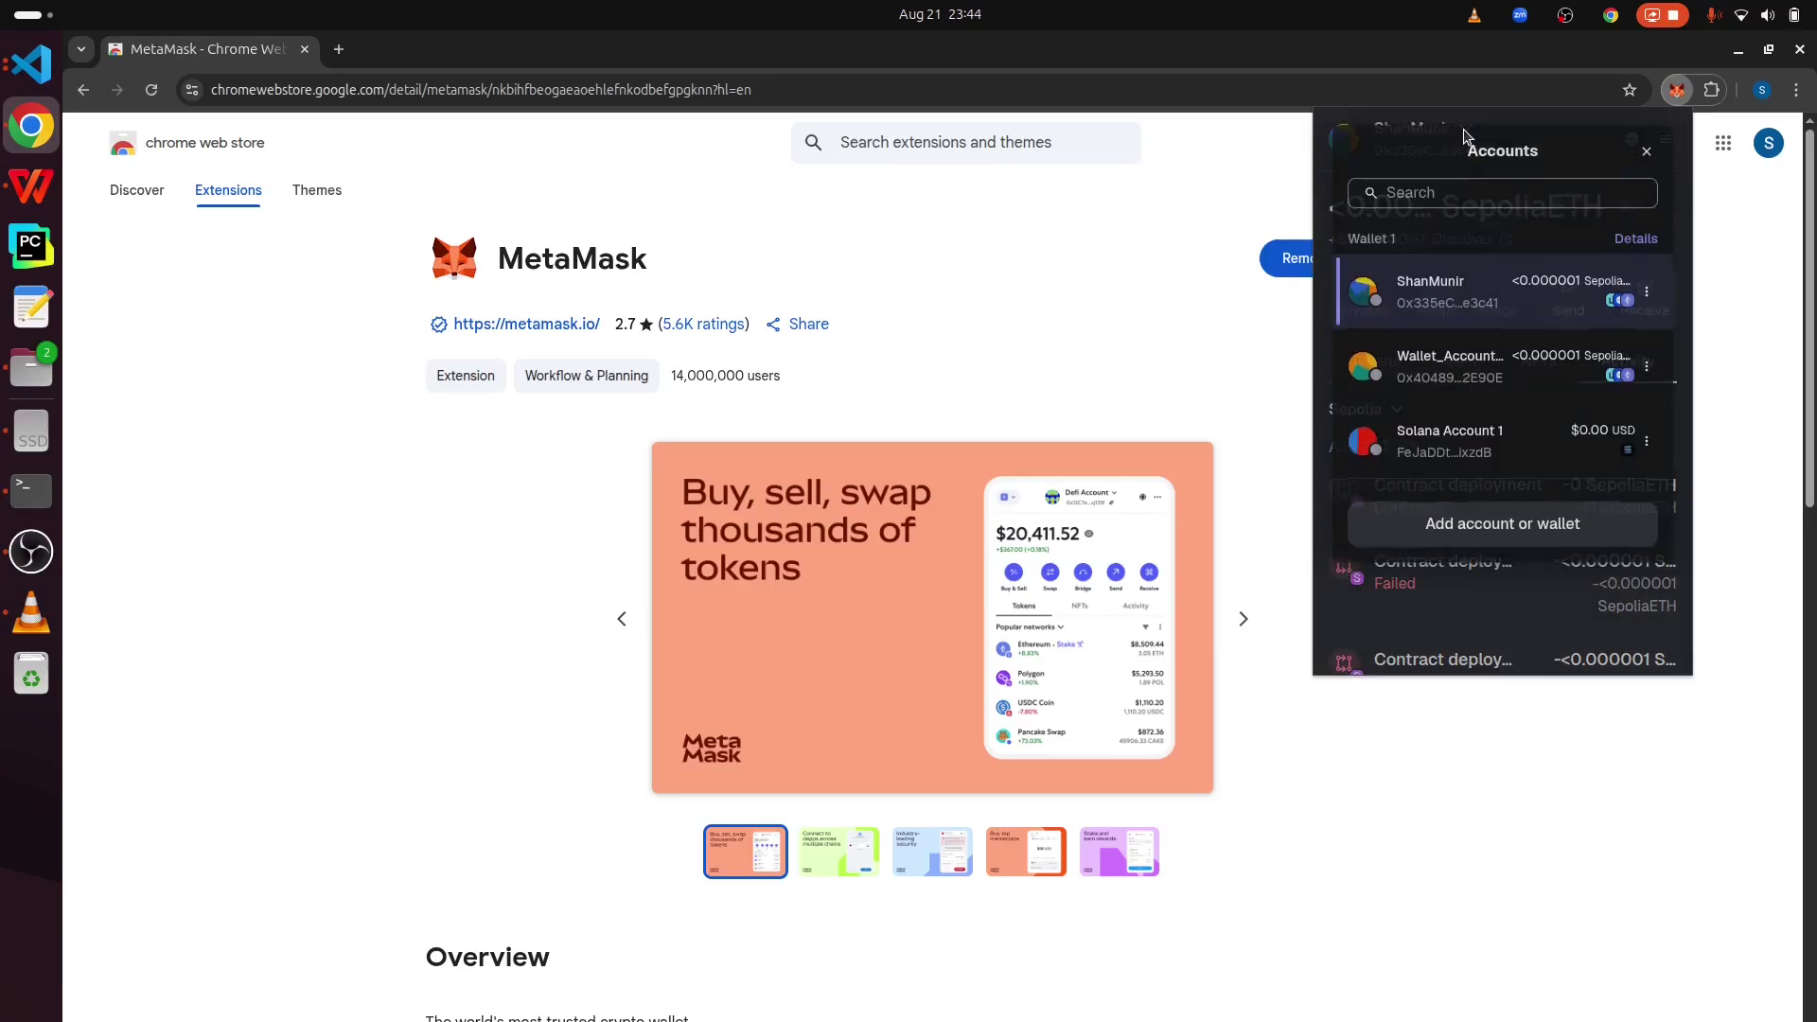
click(1470, 299)
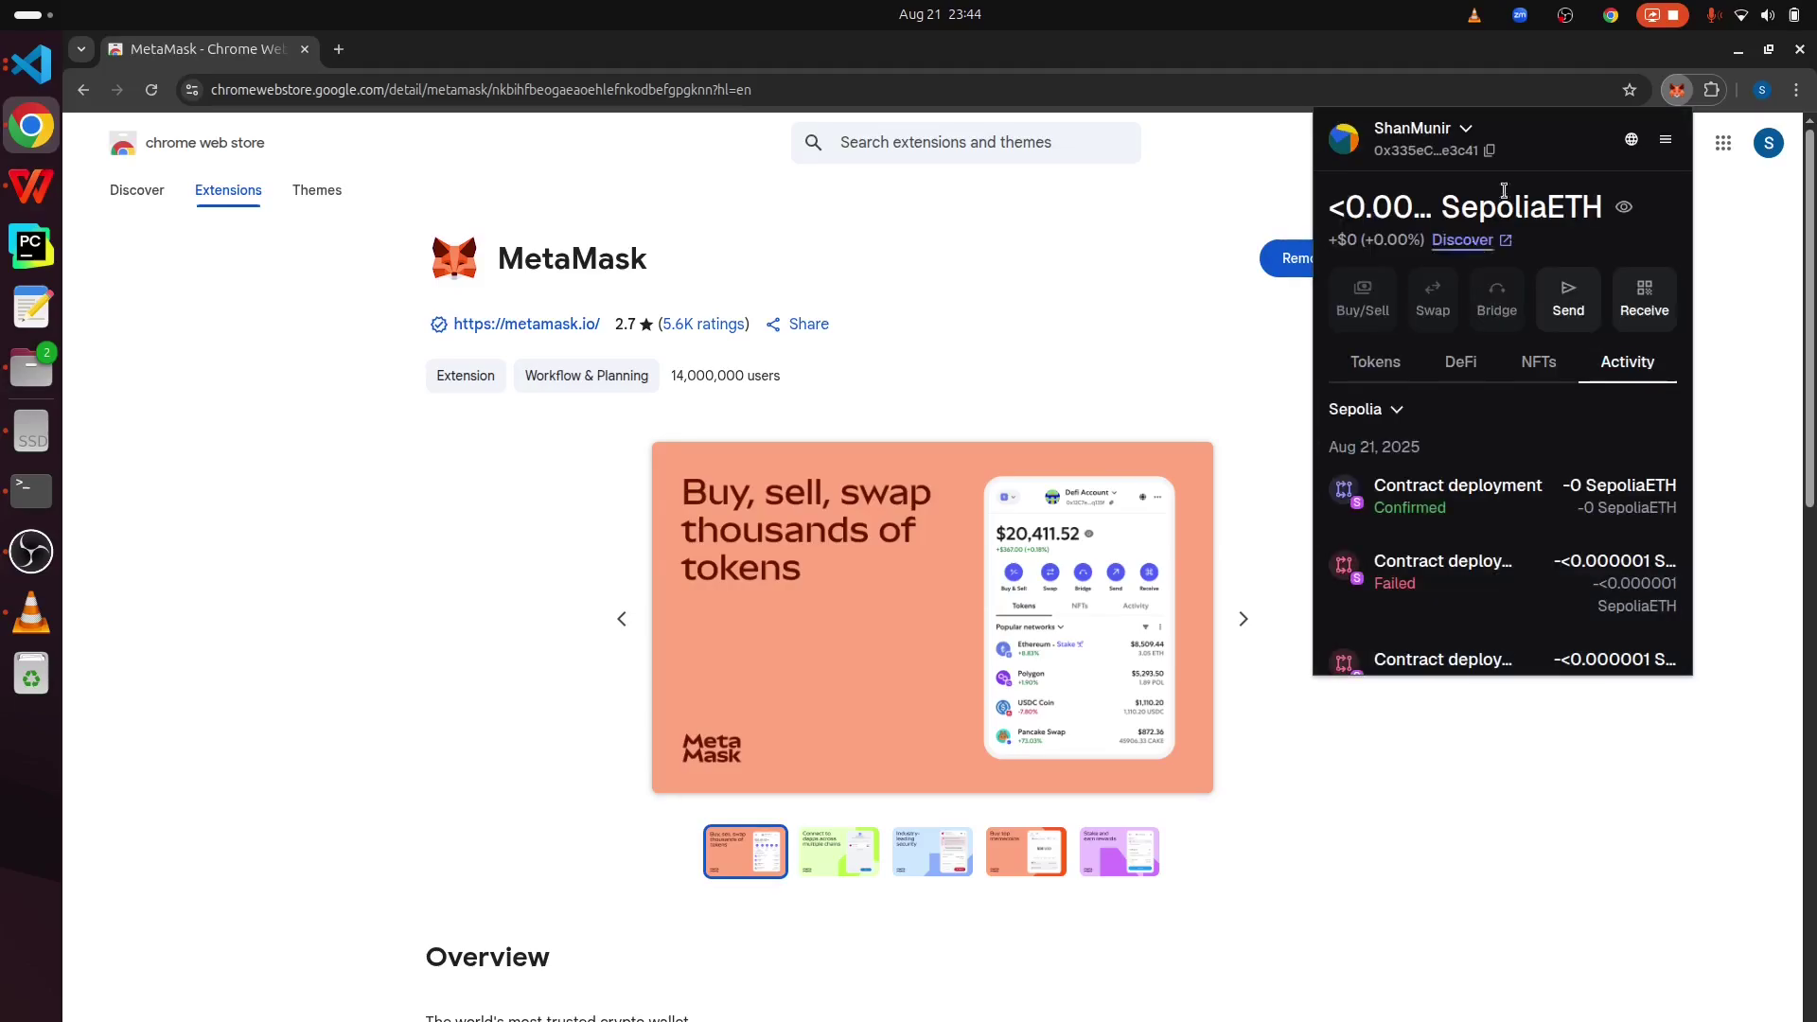
click(1666, 142)
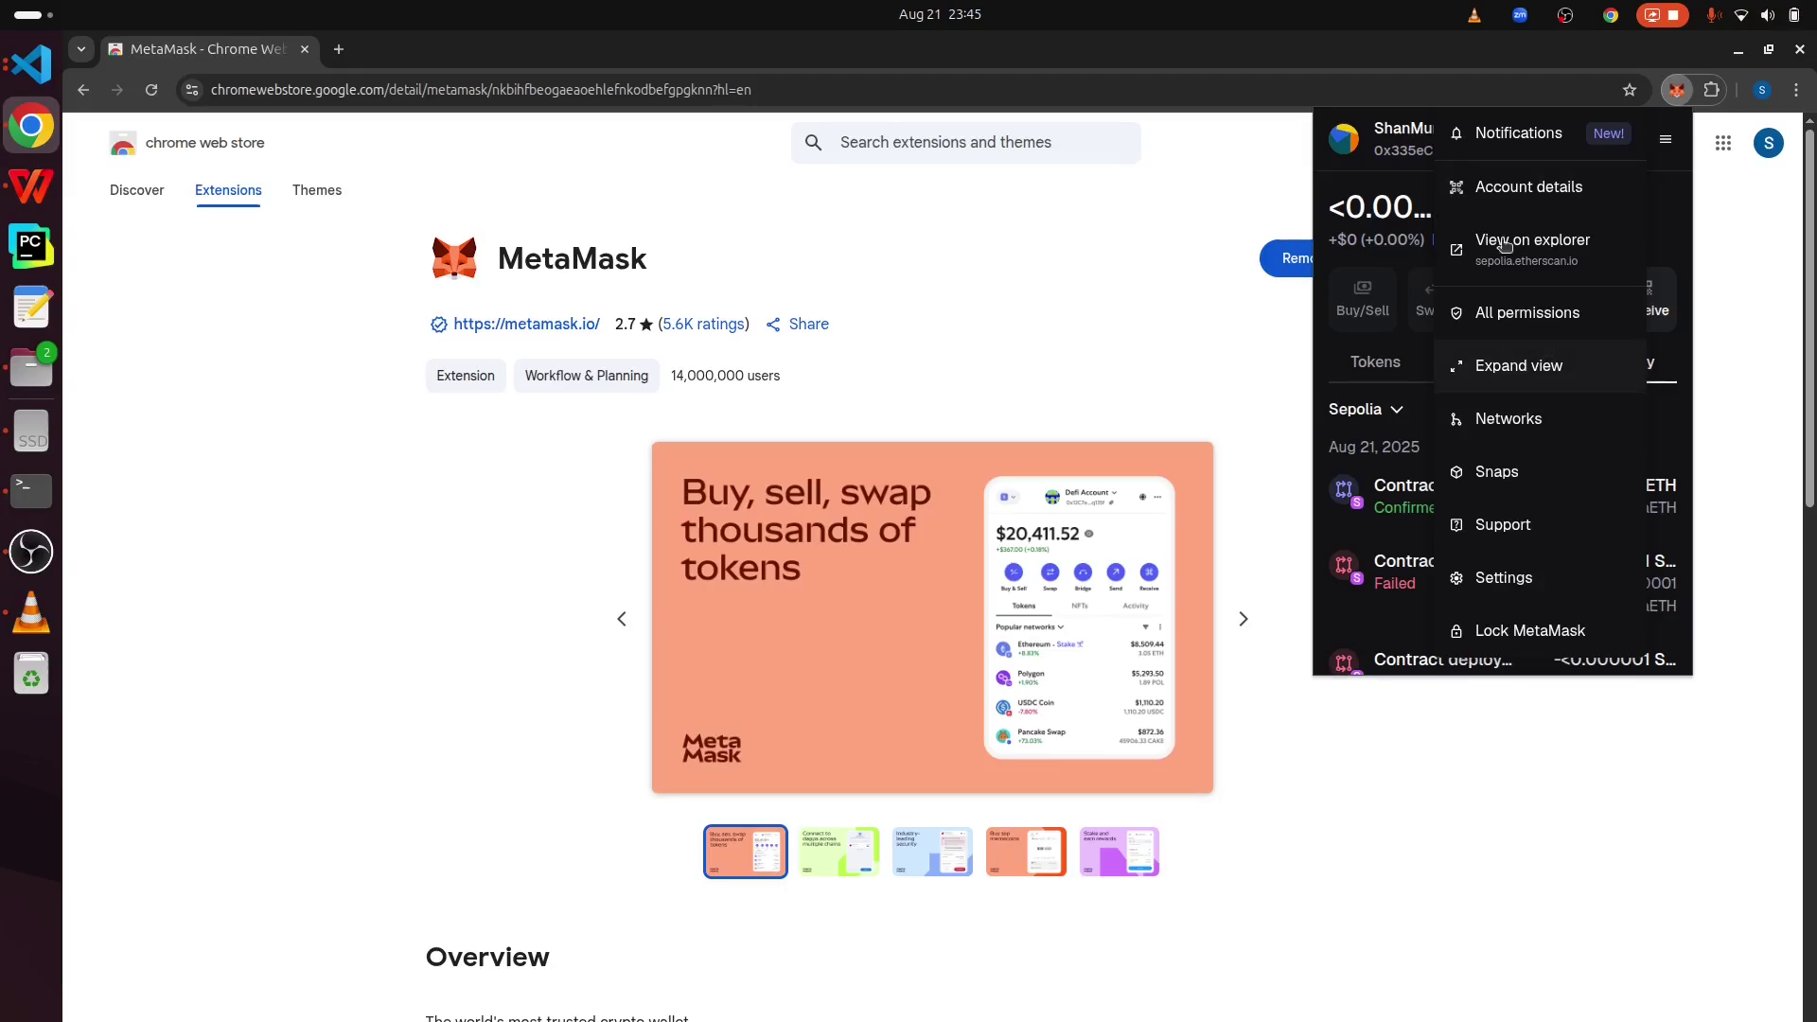
click(1419, 143)
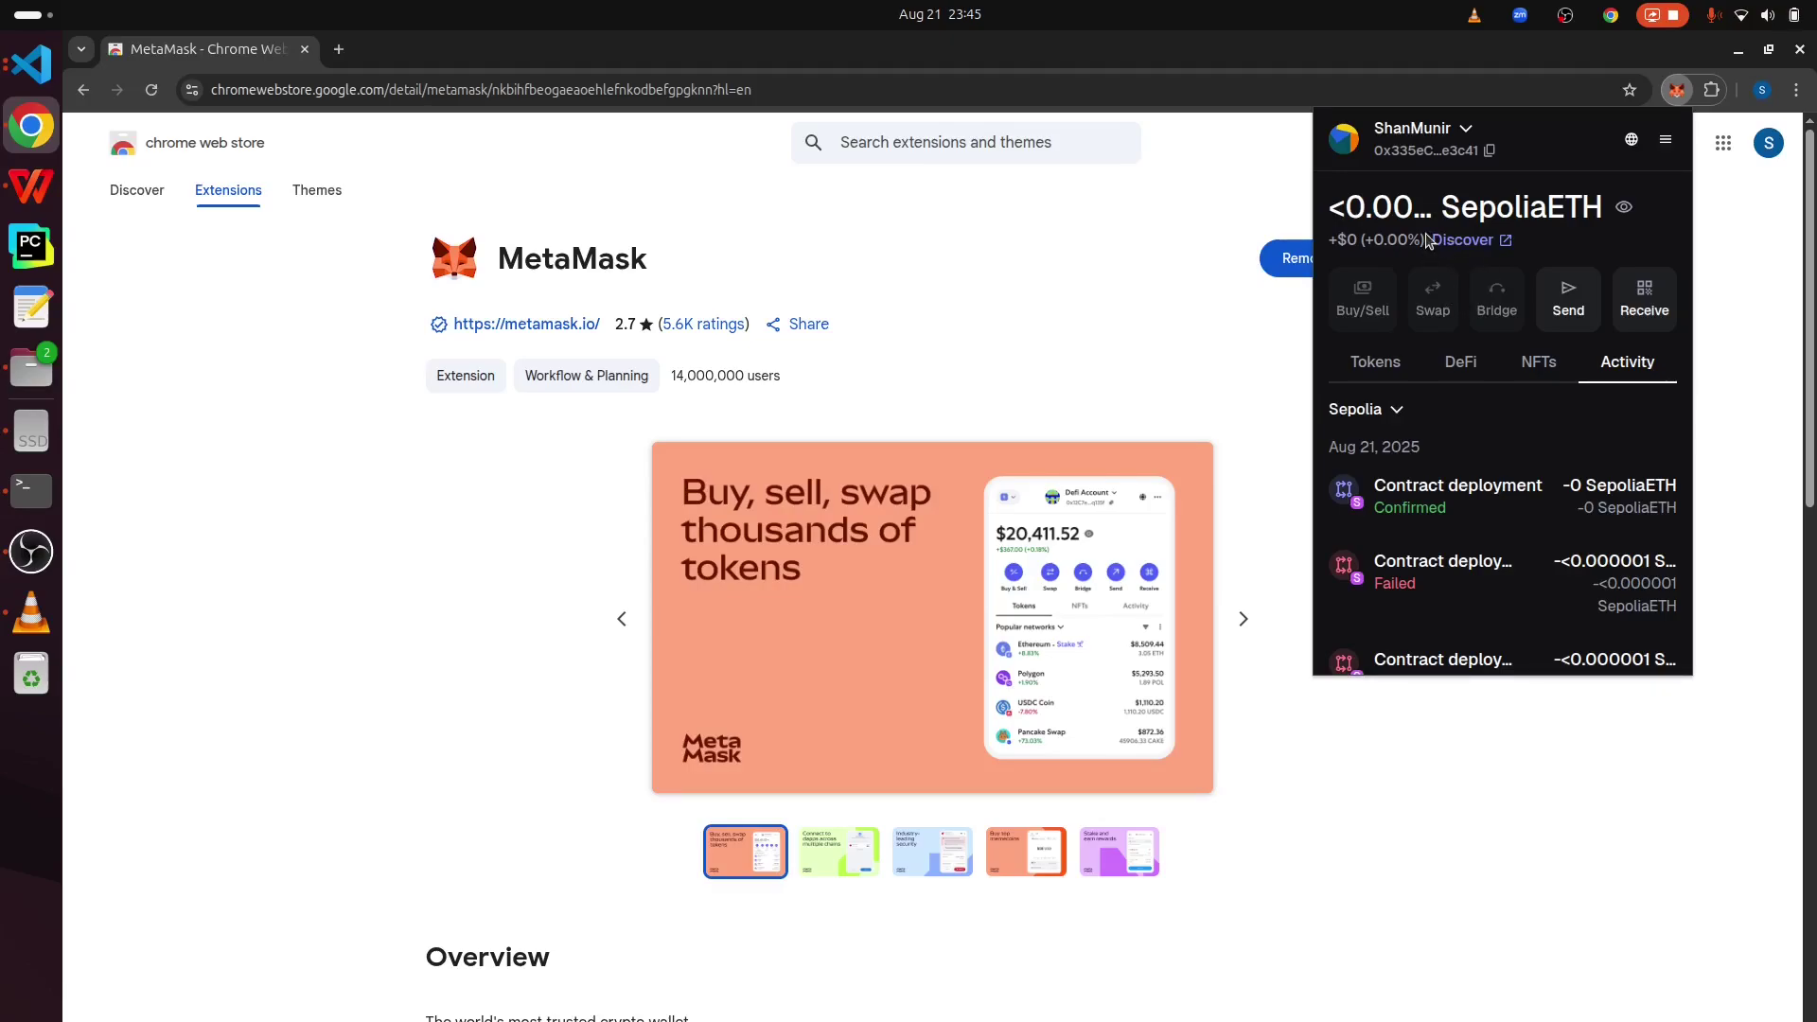
click(1463, 242)
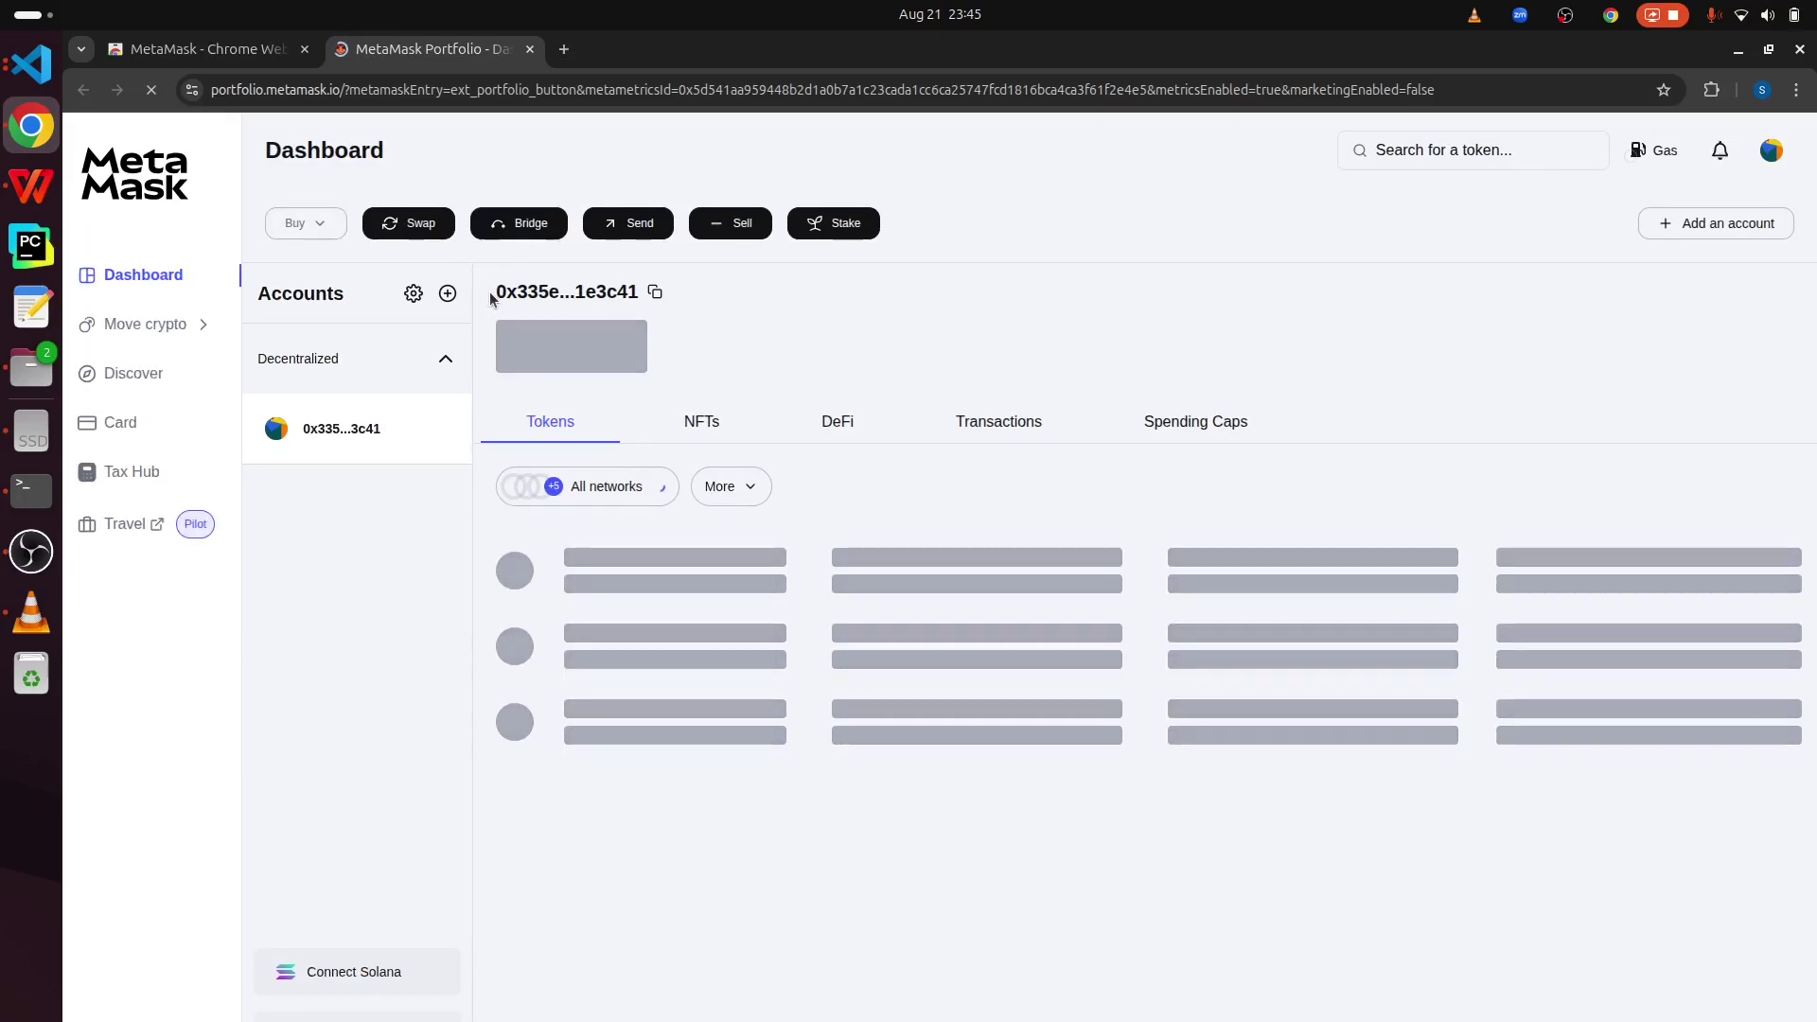
- Check the All networks list and the NFTs and DeFi tabs, ending on the Transactions history
drag(493, 293, 633, 284)
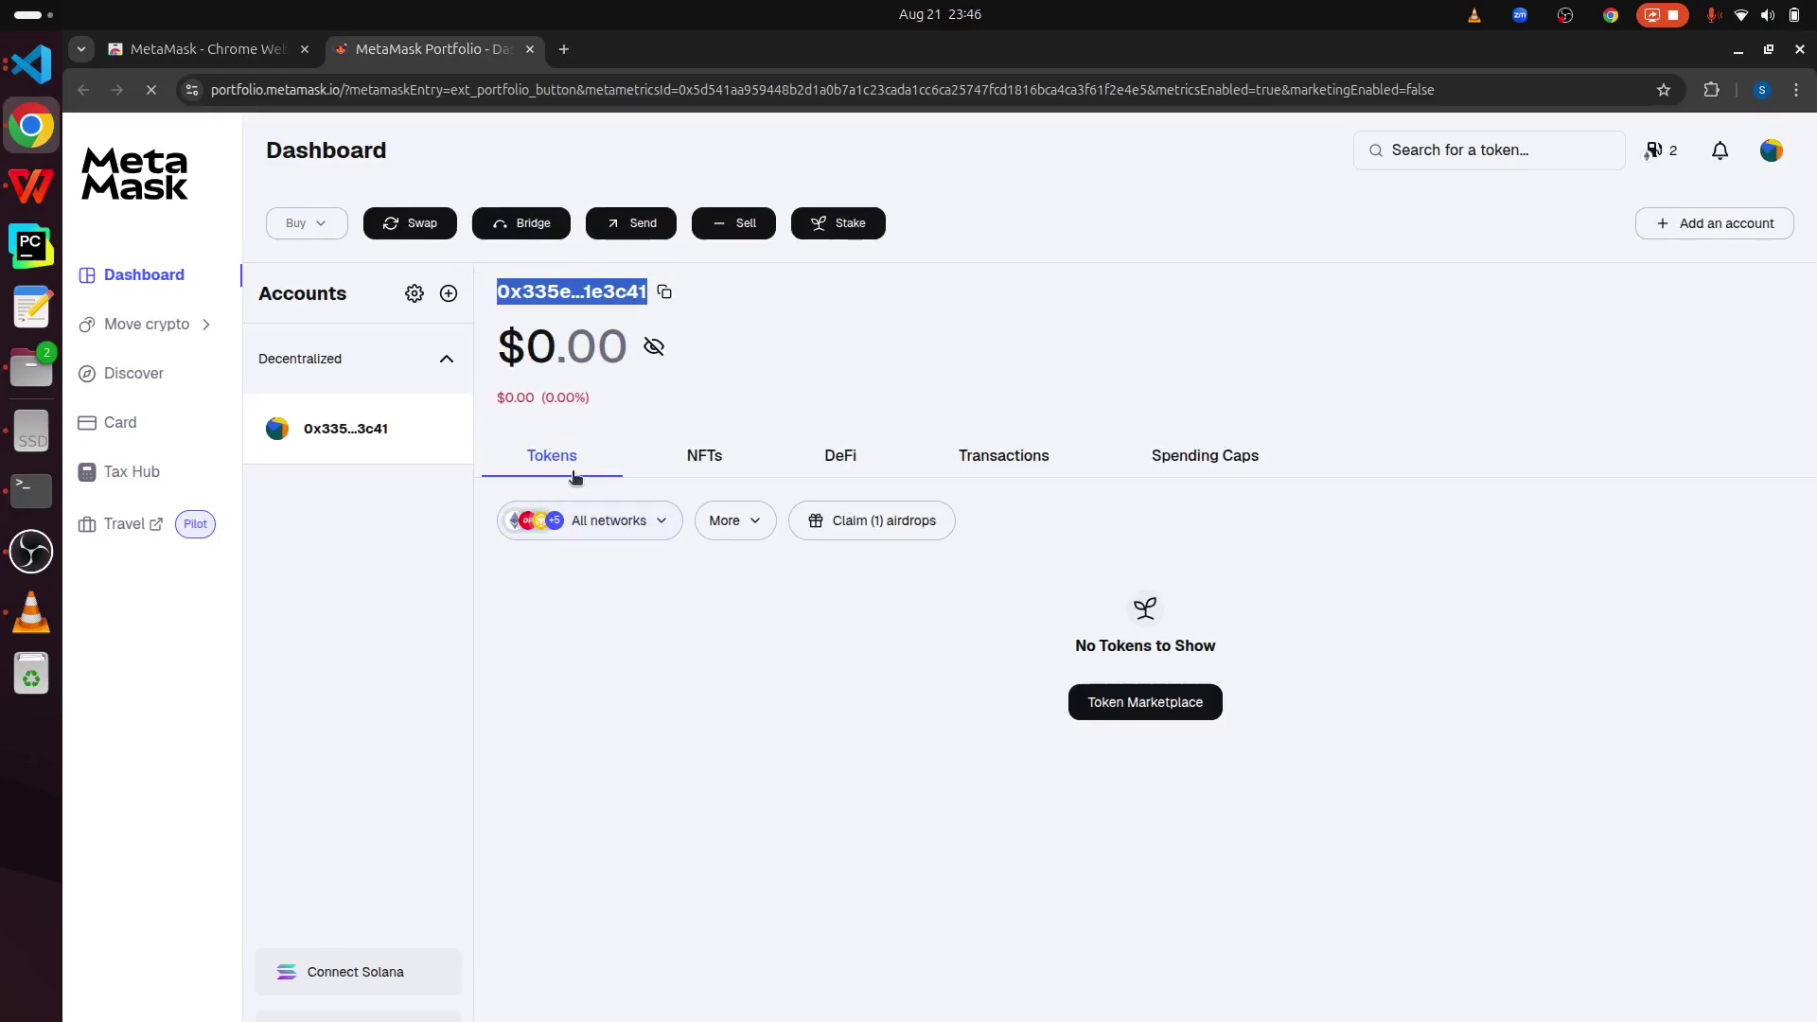
click(657, 524)
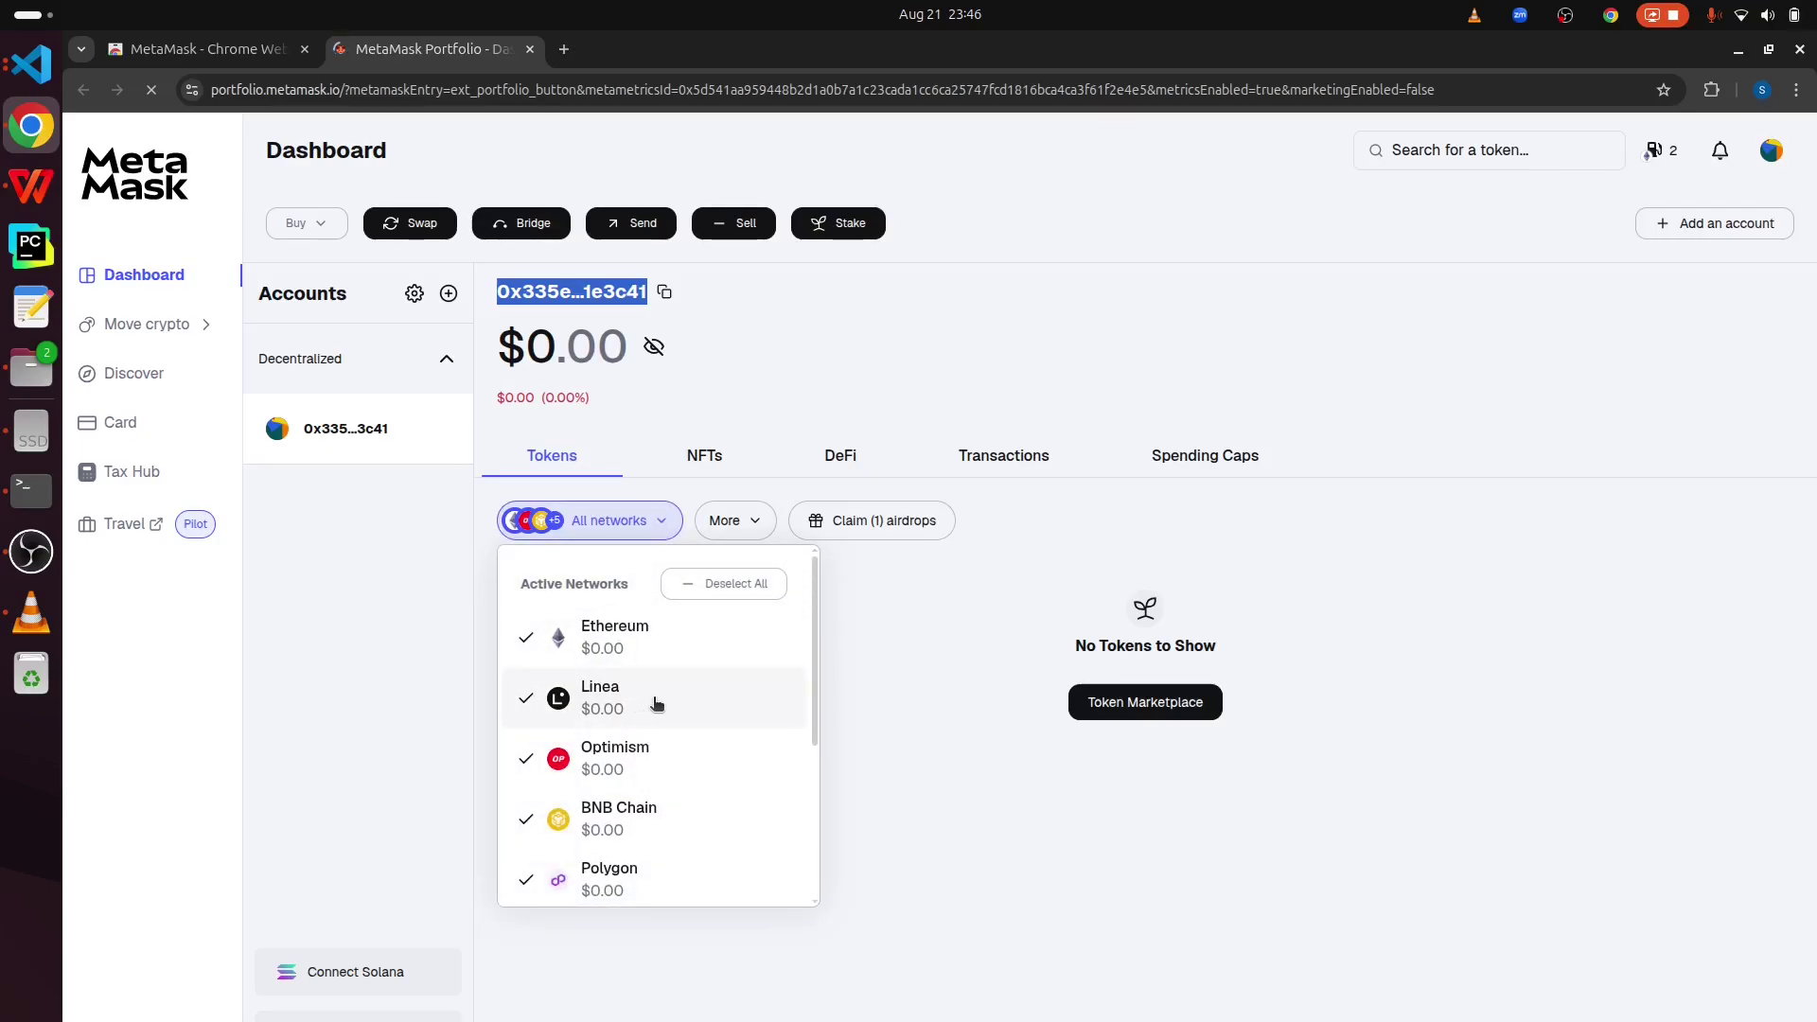
scroll(725, 774, down, 3)
scroll(662, 799, up, 3)
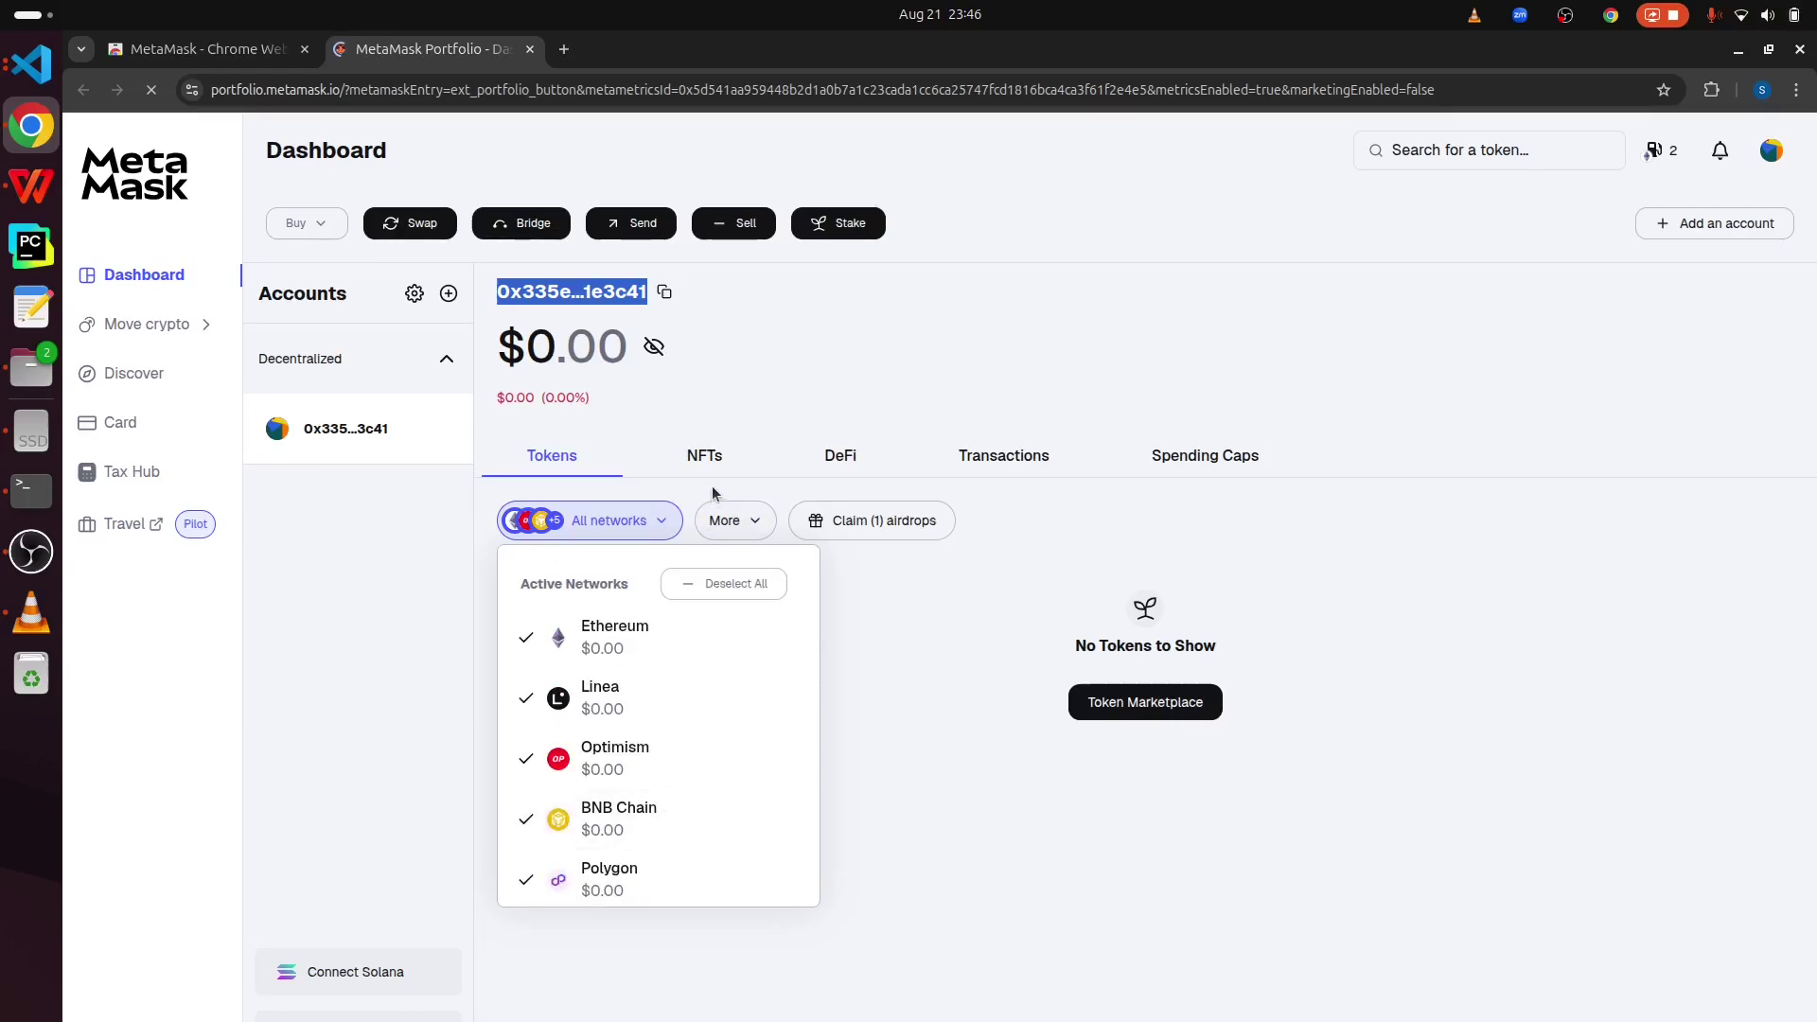
click(727, 462)
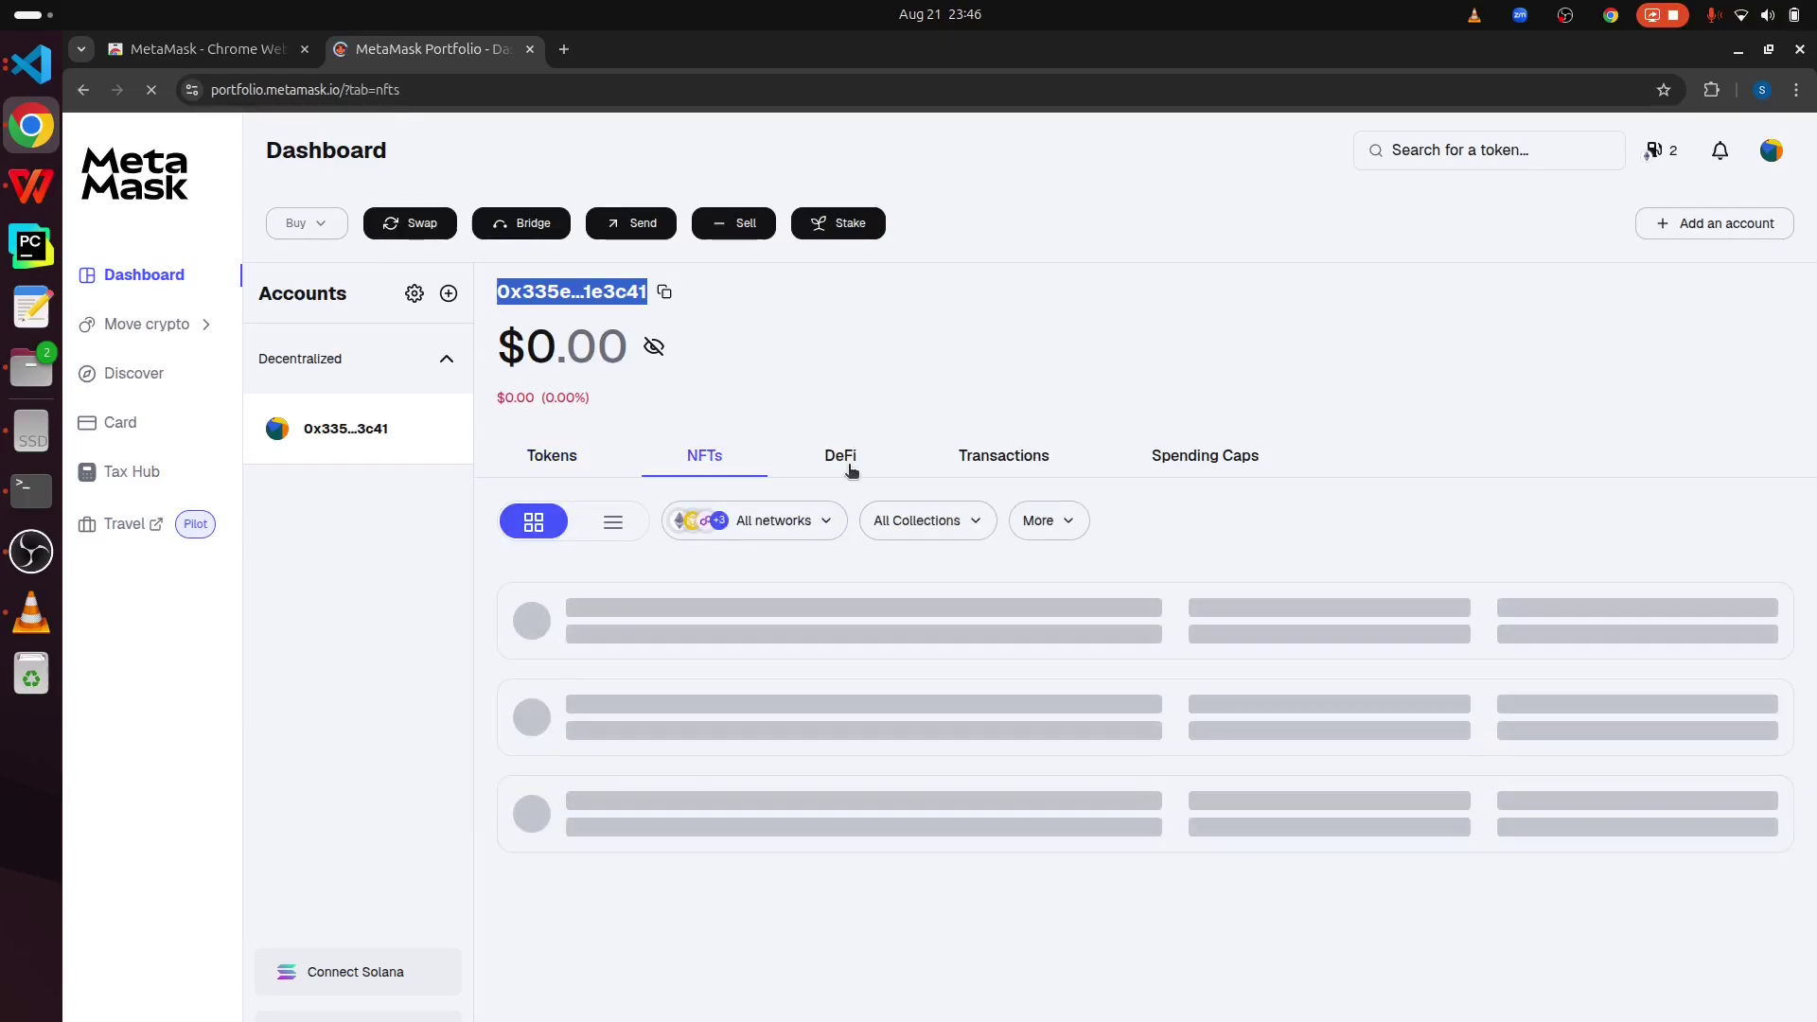
click(850, 464)
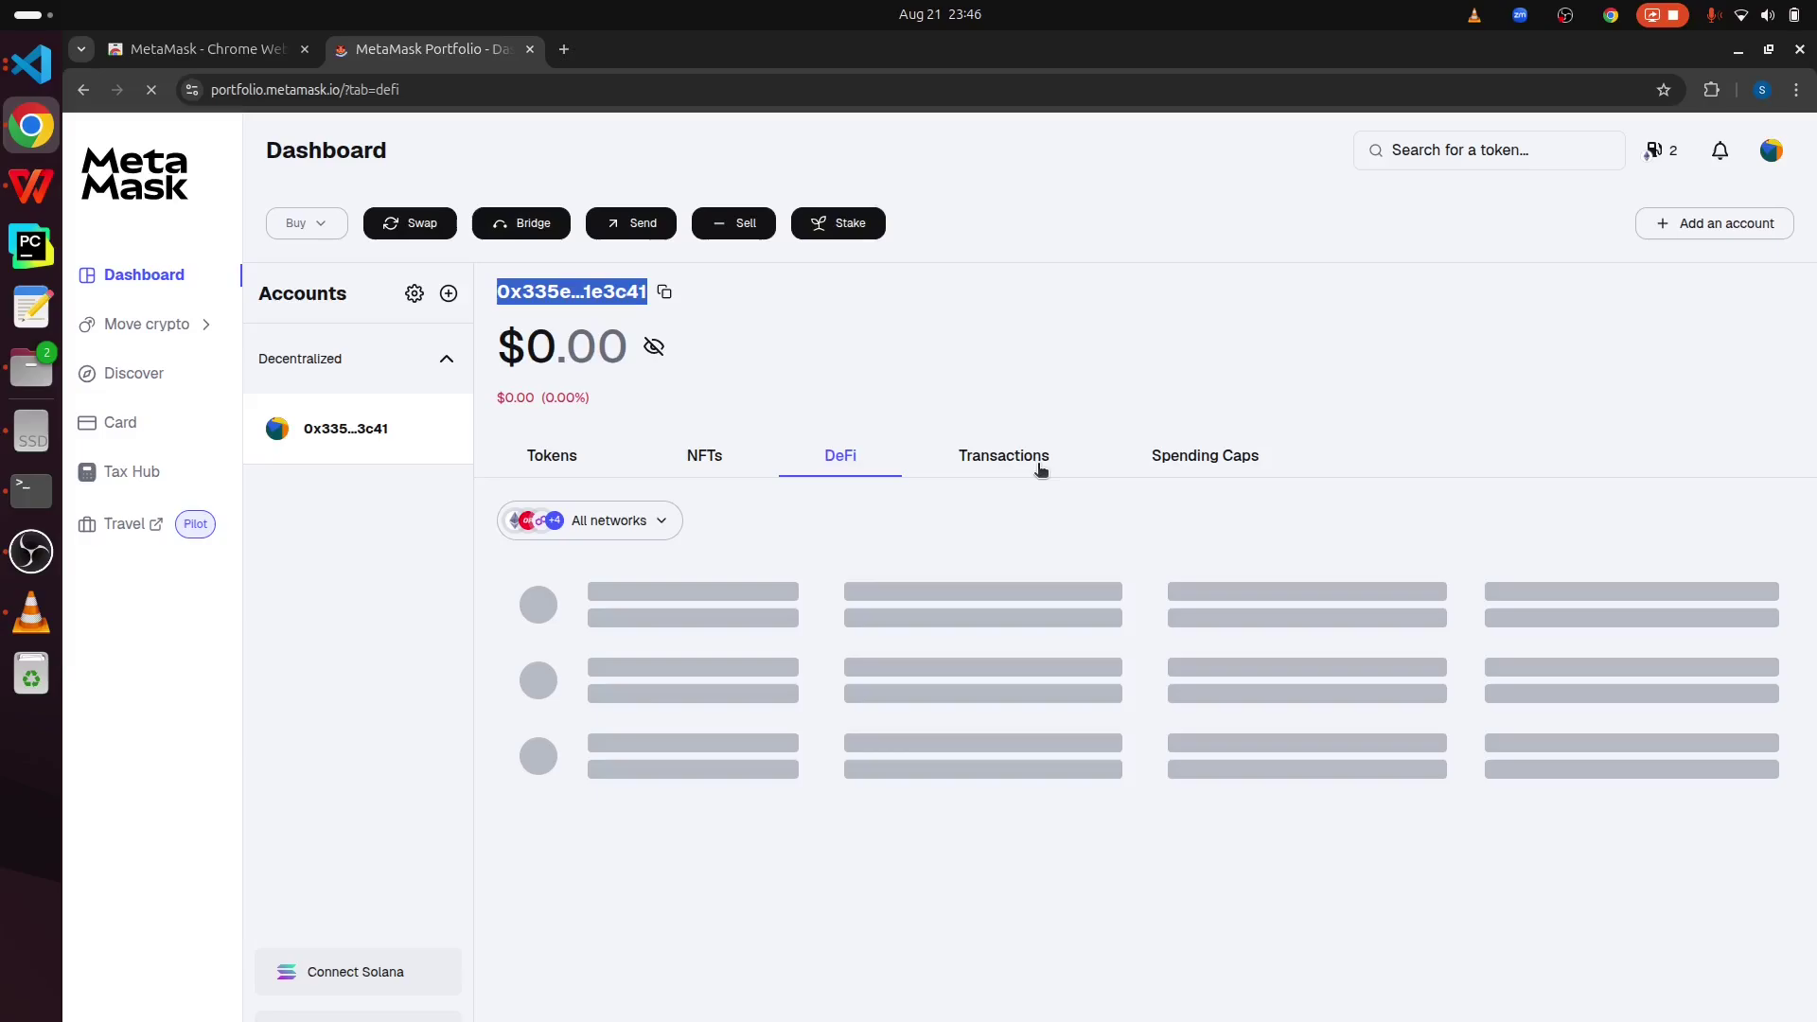
click(1011, 454)
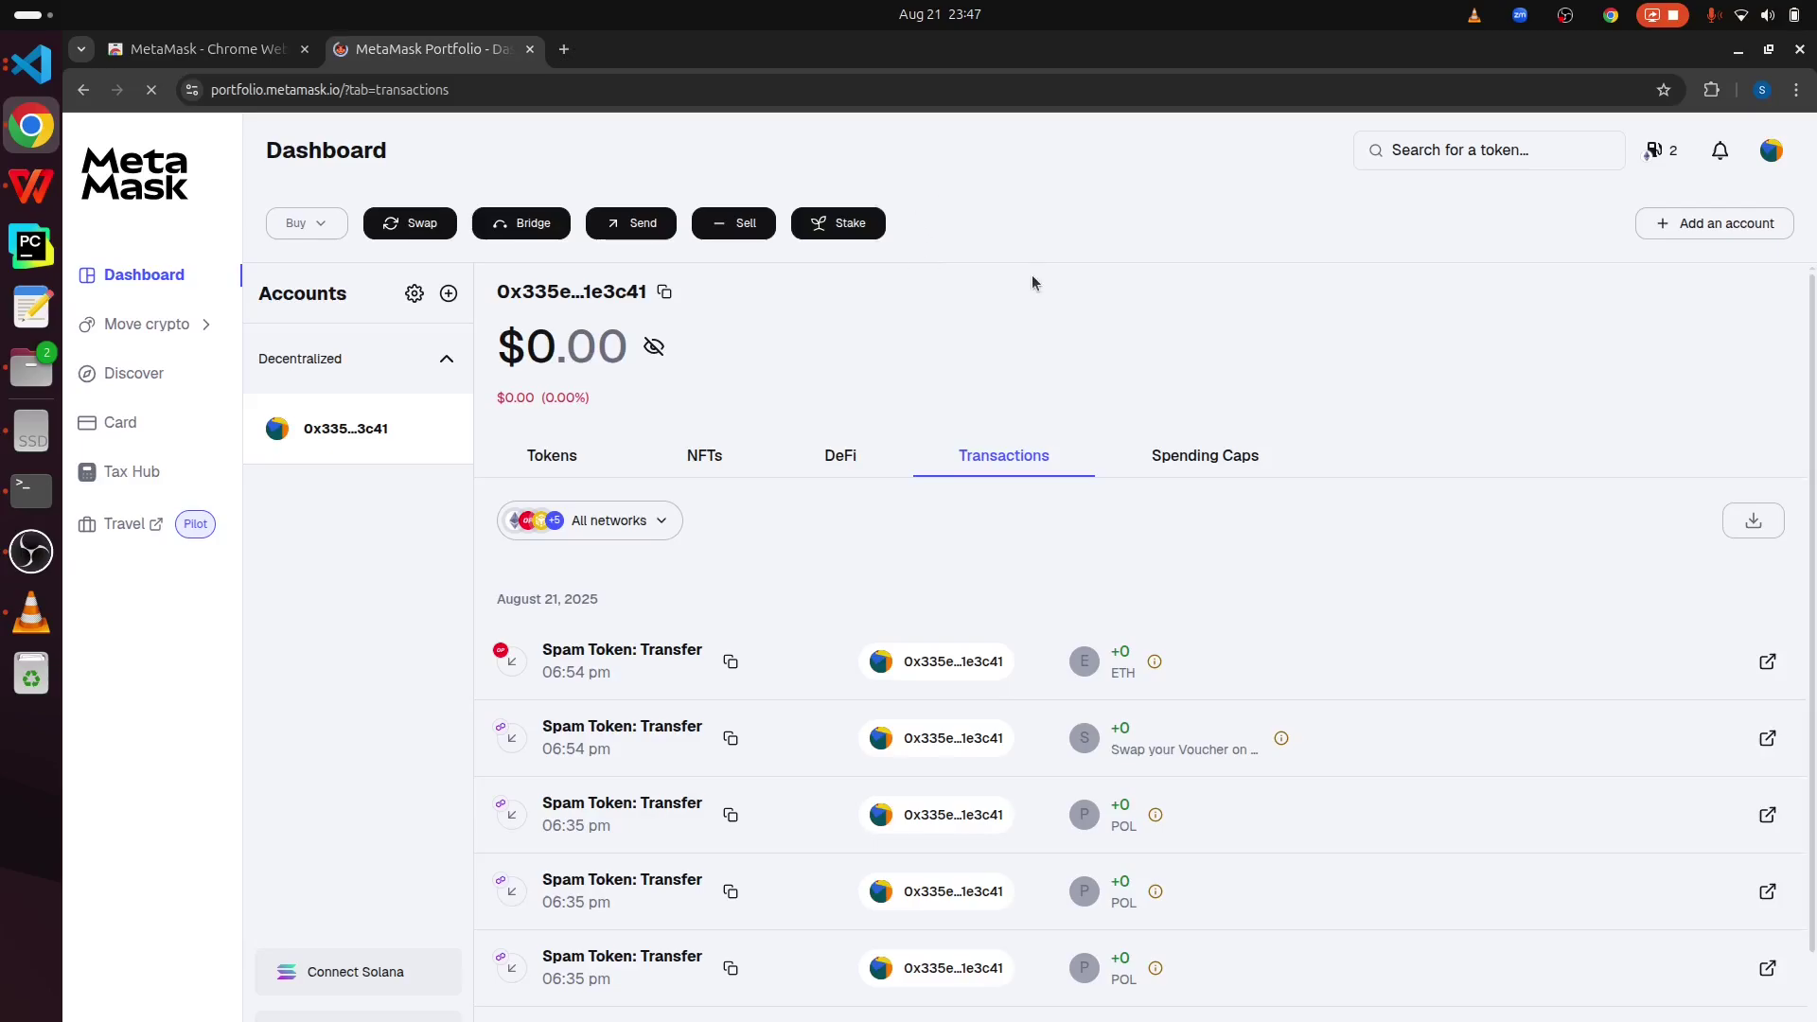
- Close the Chrome Web Store tab and reopen the MetaMask wallet popup
click(304, 49)
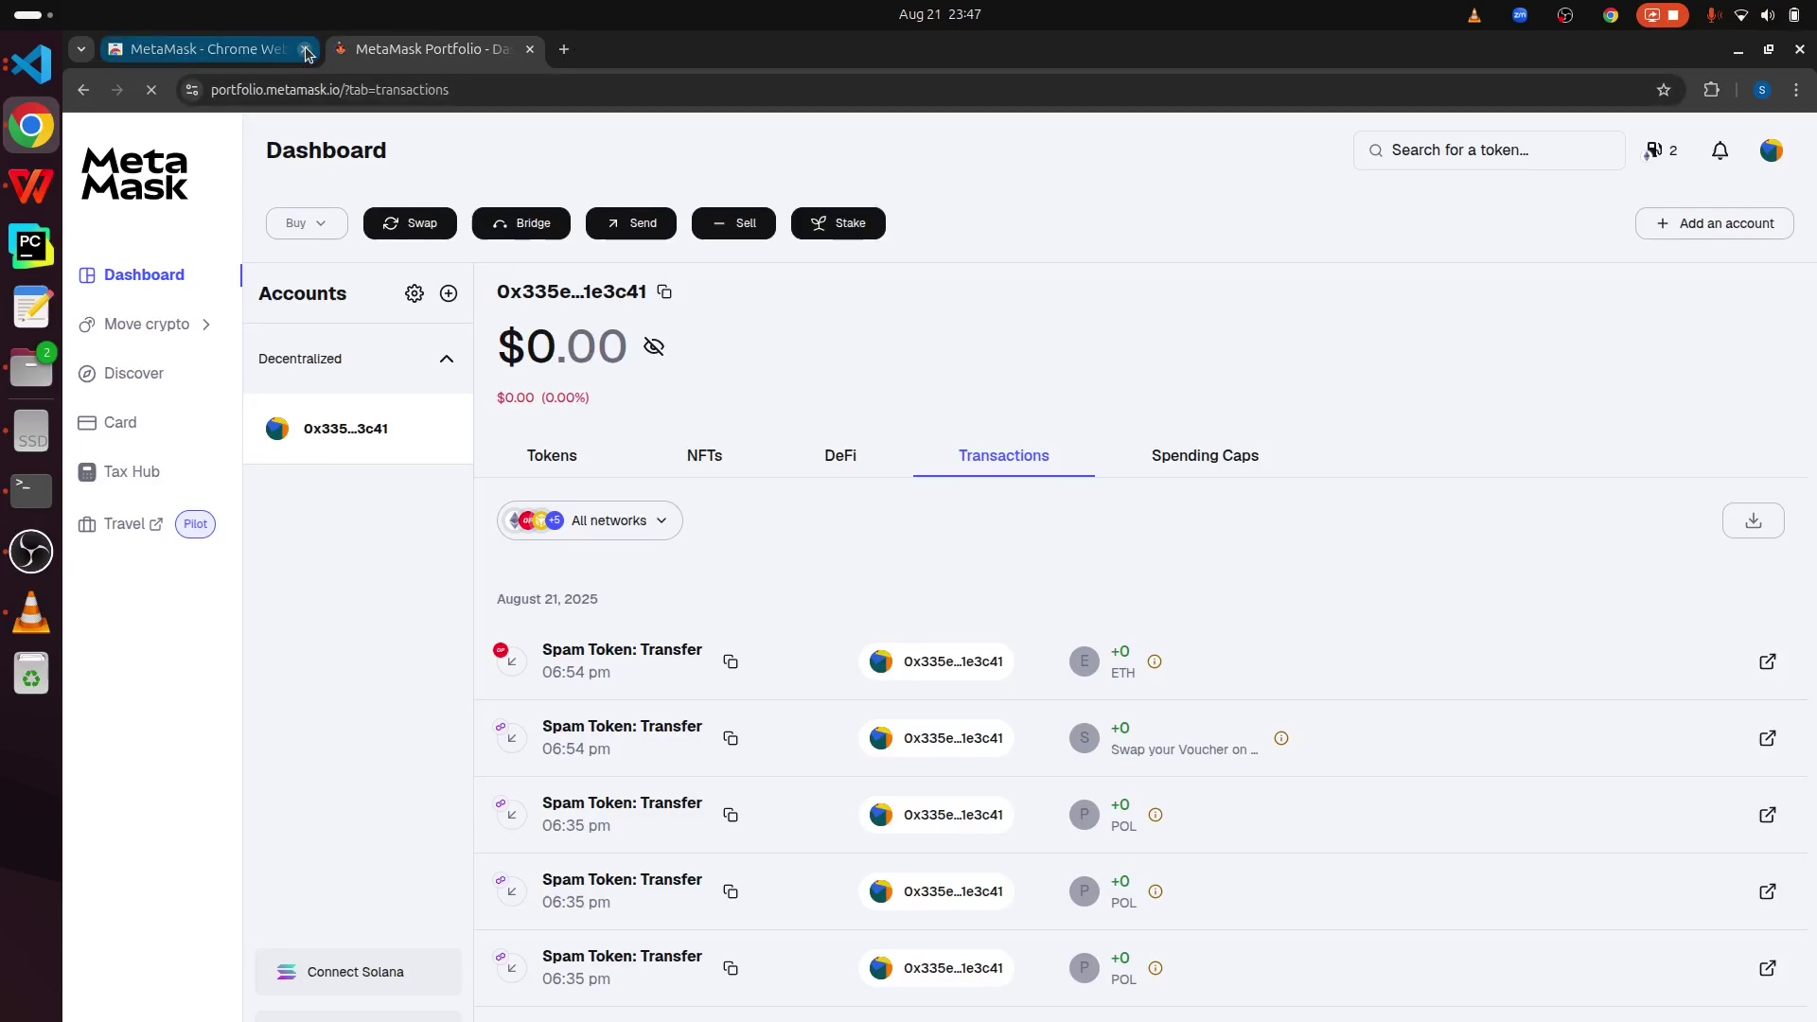
click(1711, 89)
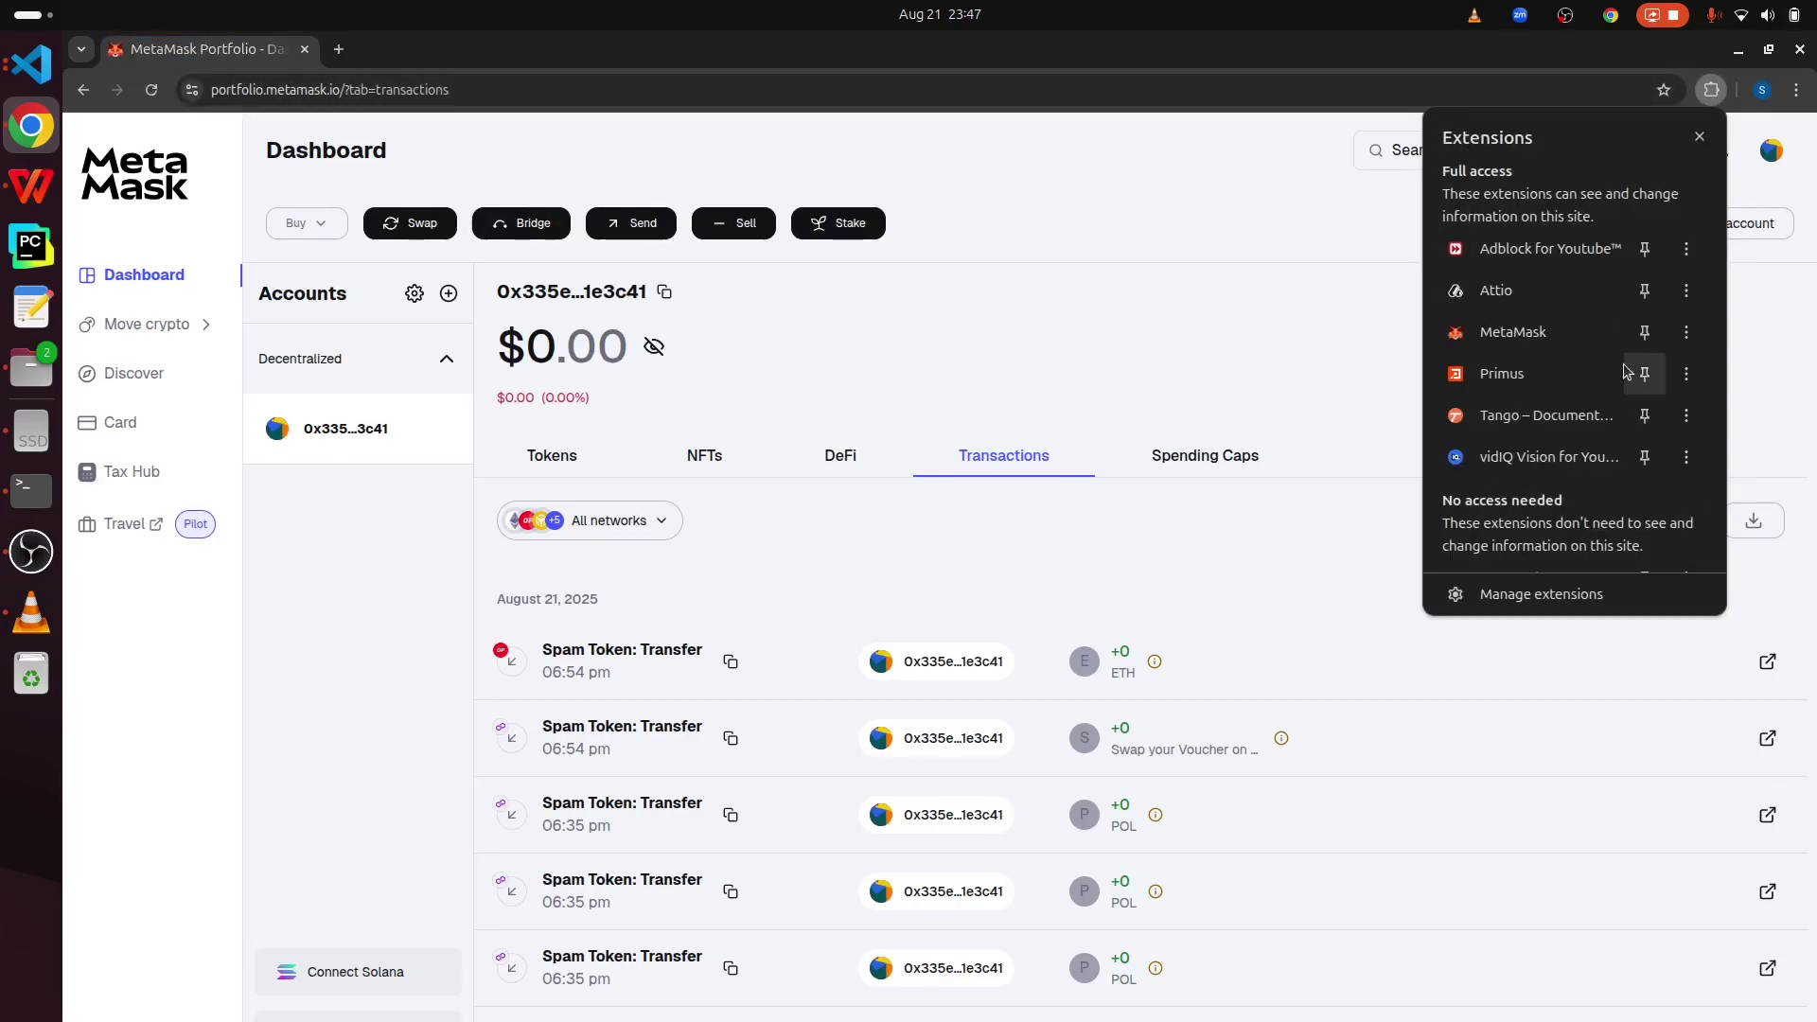
click(1511, 332)
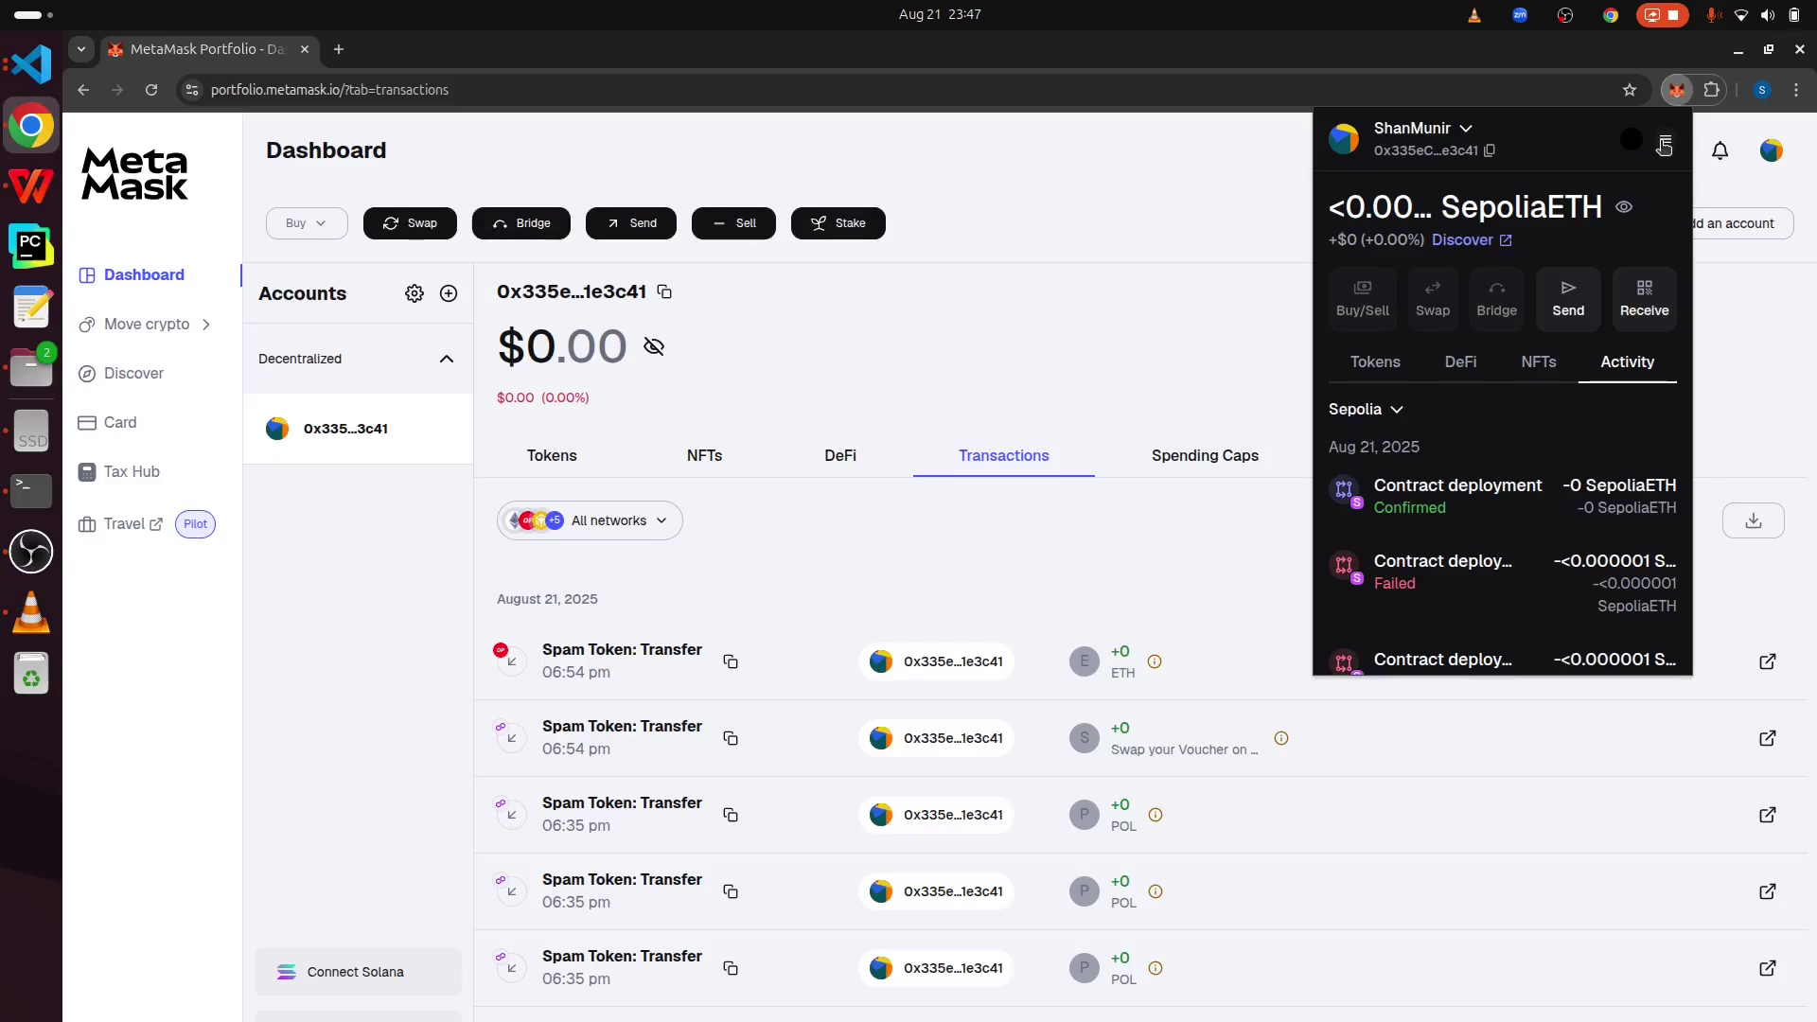
- Confirm Show test networks is on in Settings > Advanced, then close Settings
click(1665, 144)
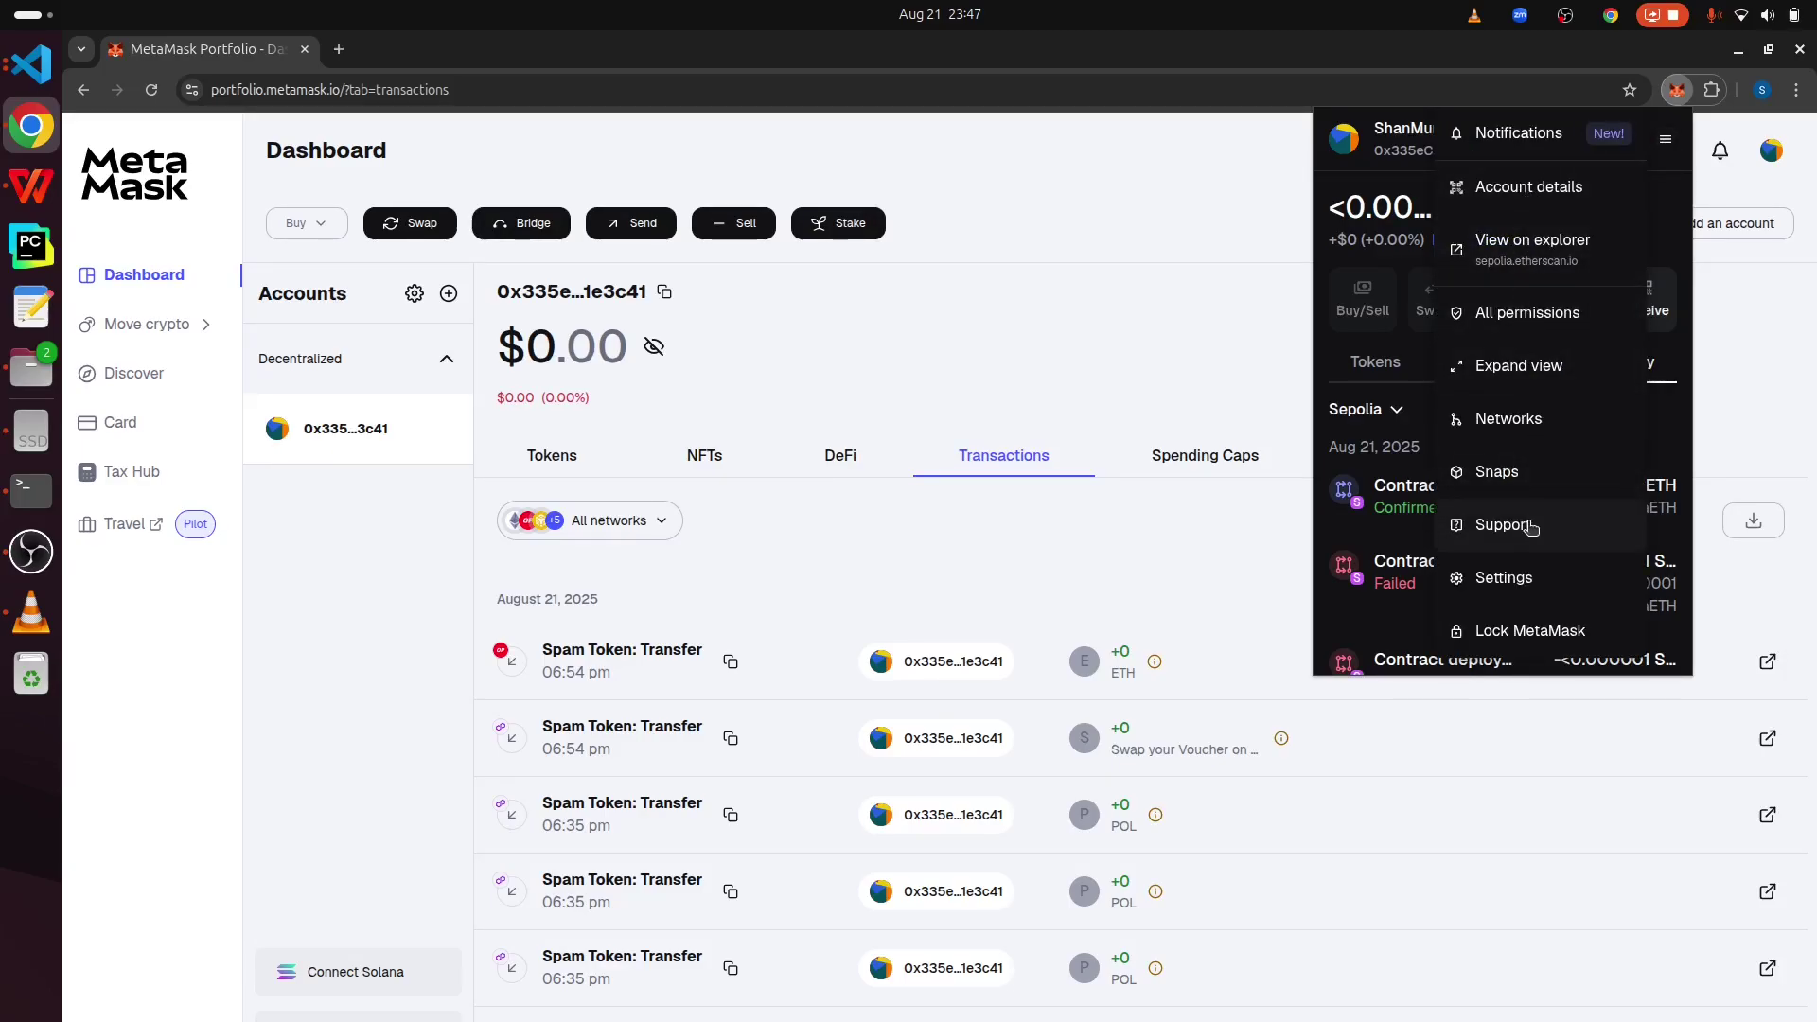
click(1516, 581)
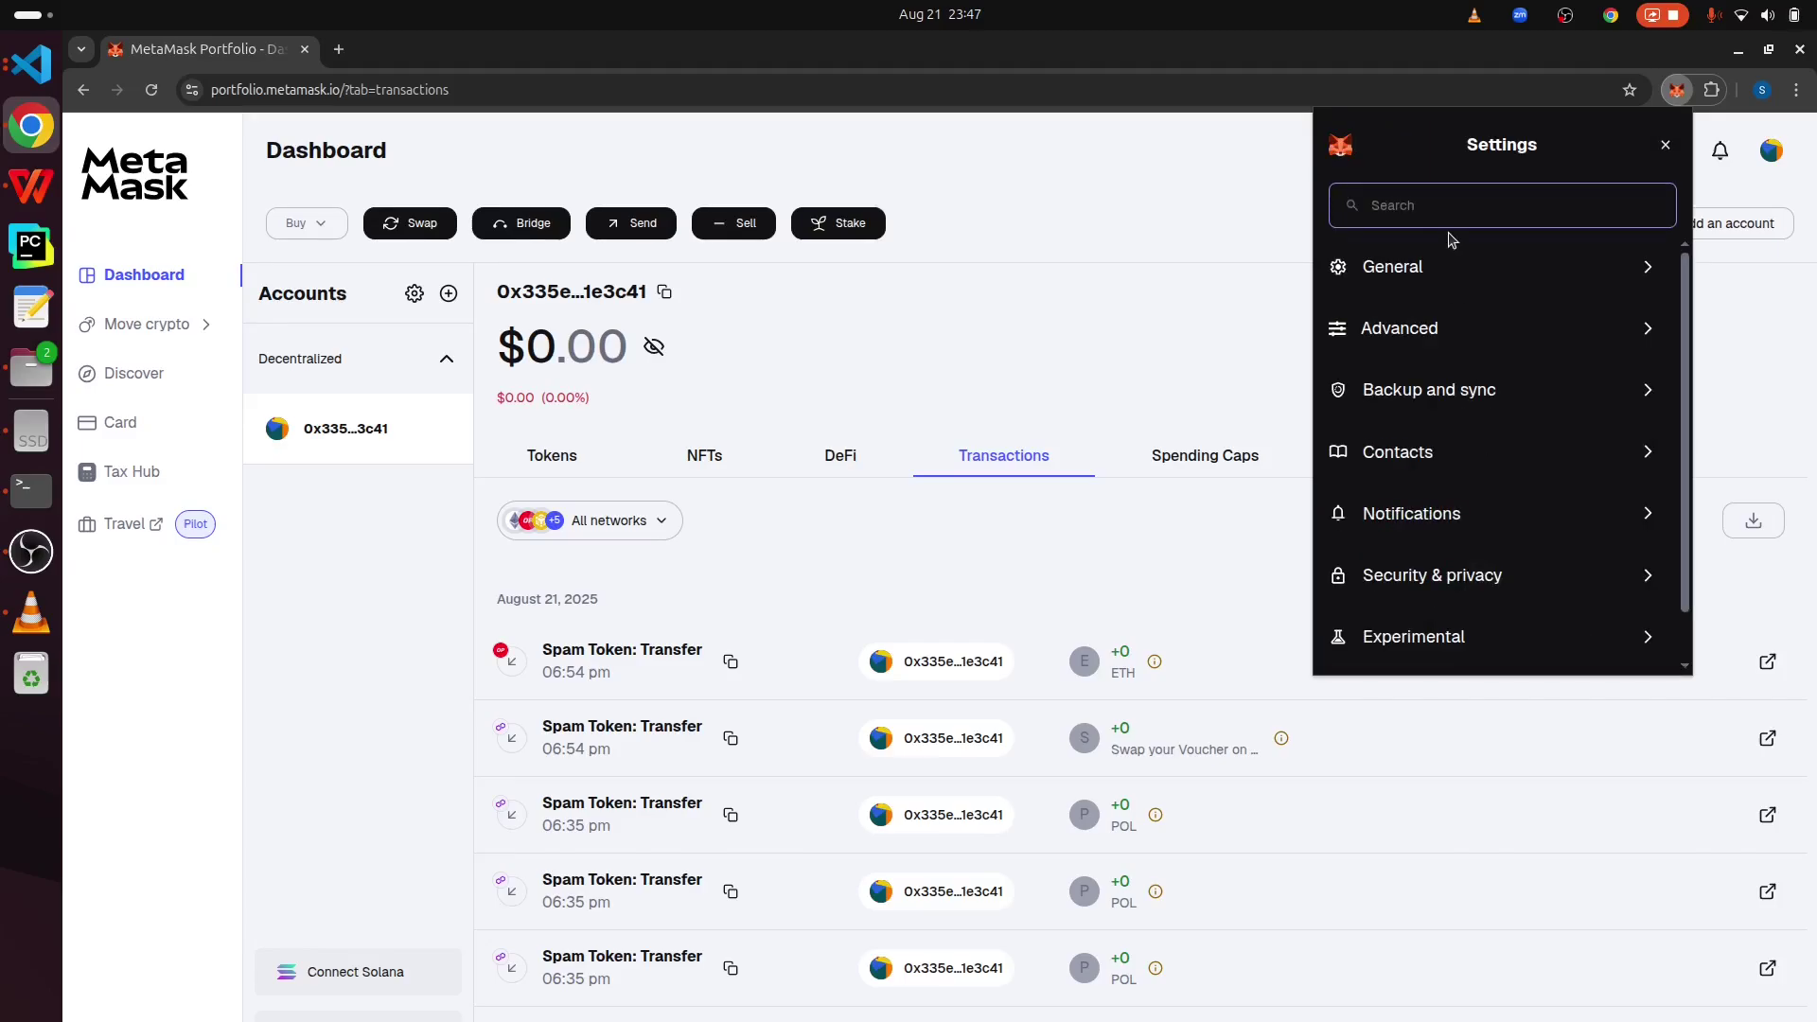
click(1436, 332)
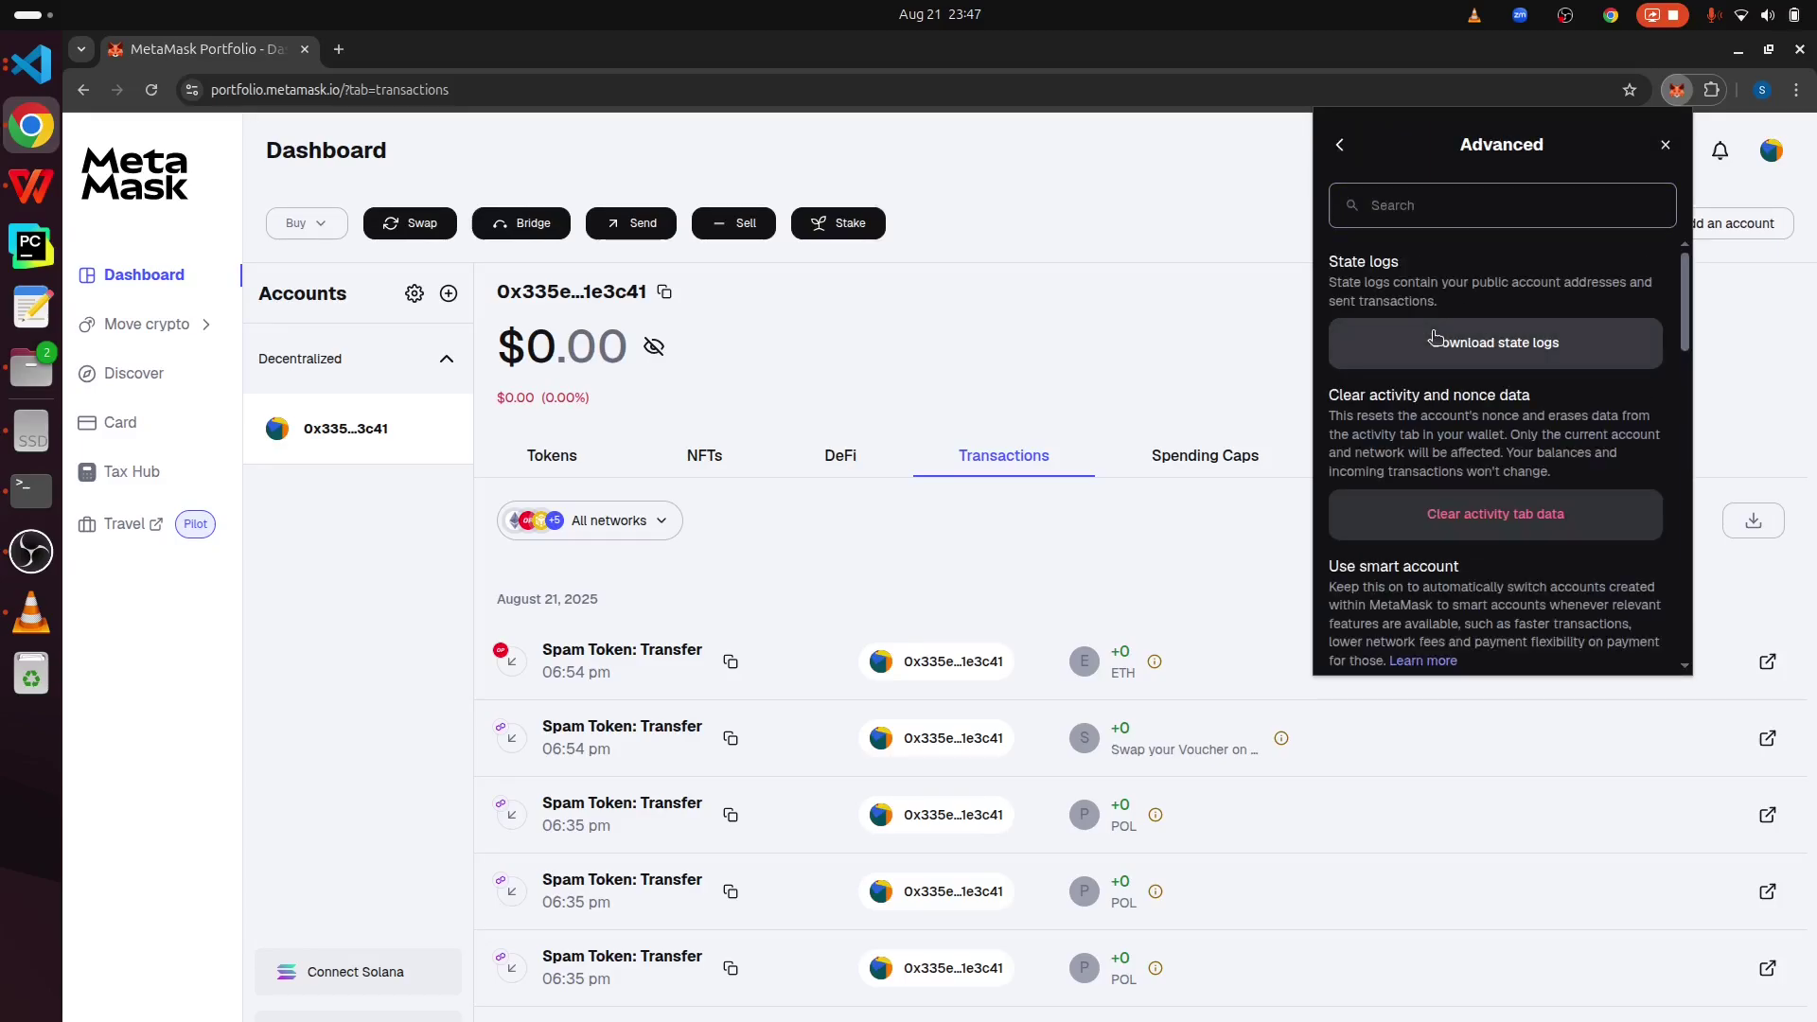
scroll(1525, 451, down, 10)
scroll(1525, 450, up, 1)
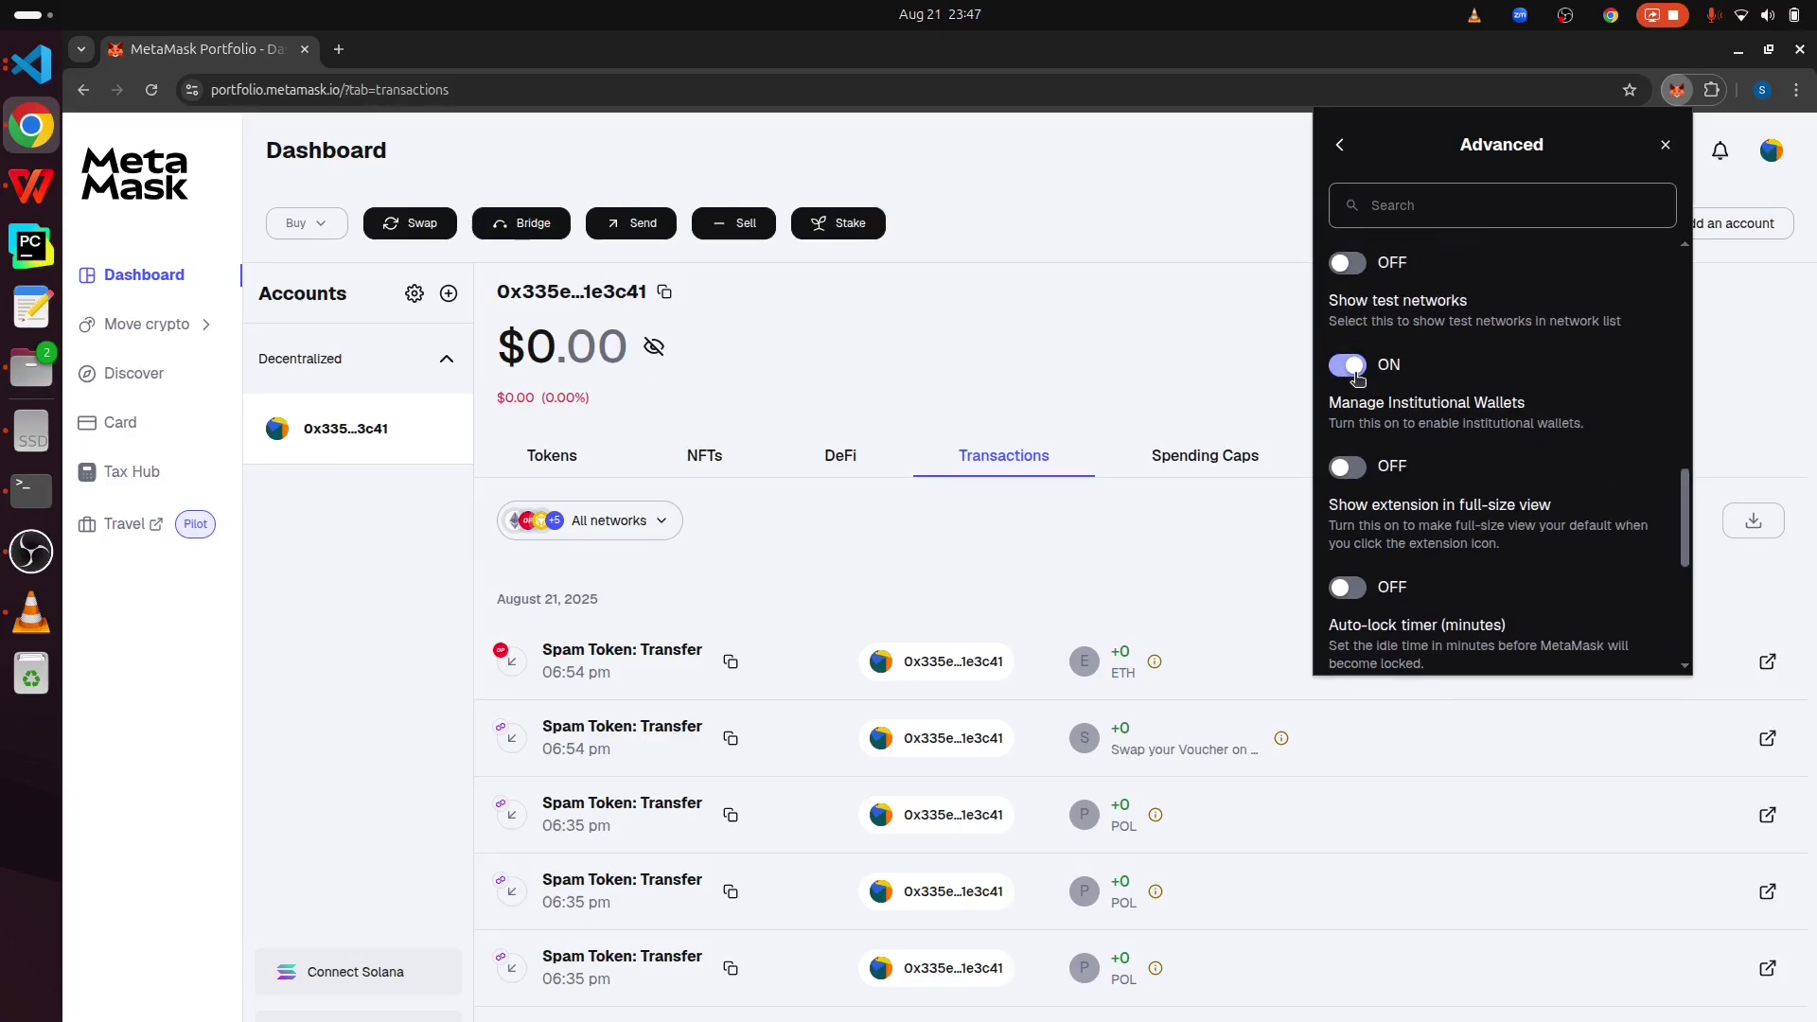
scroll(1382, 379, up, 1)
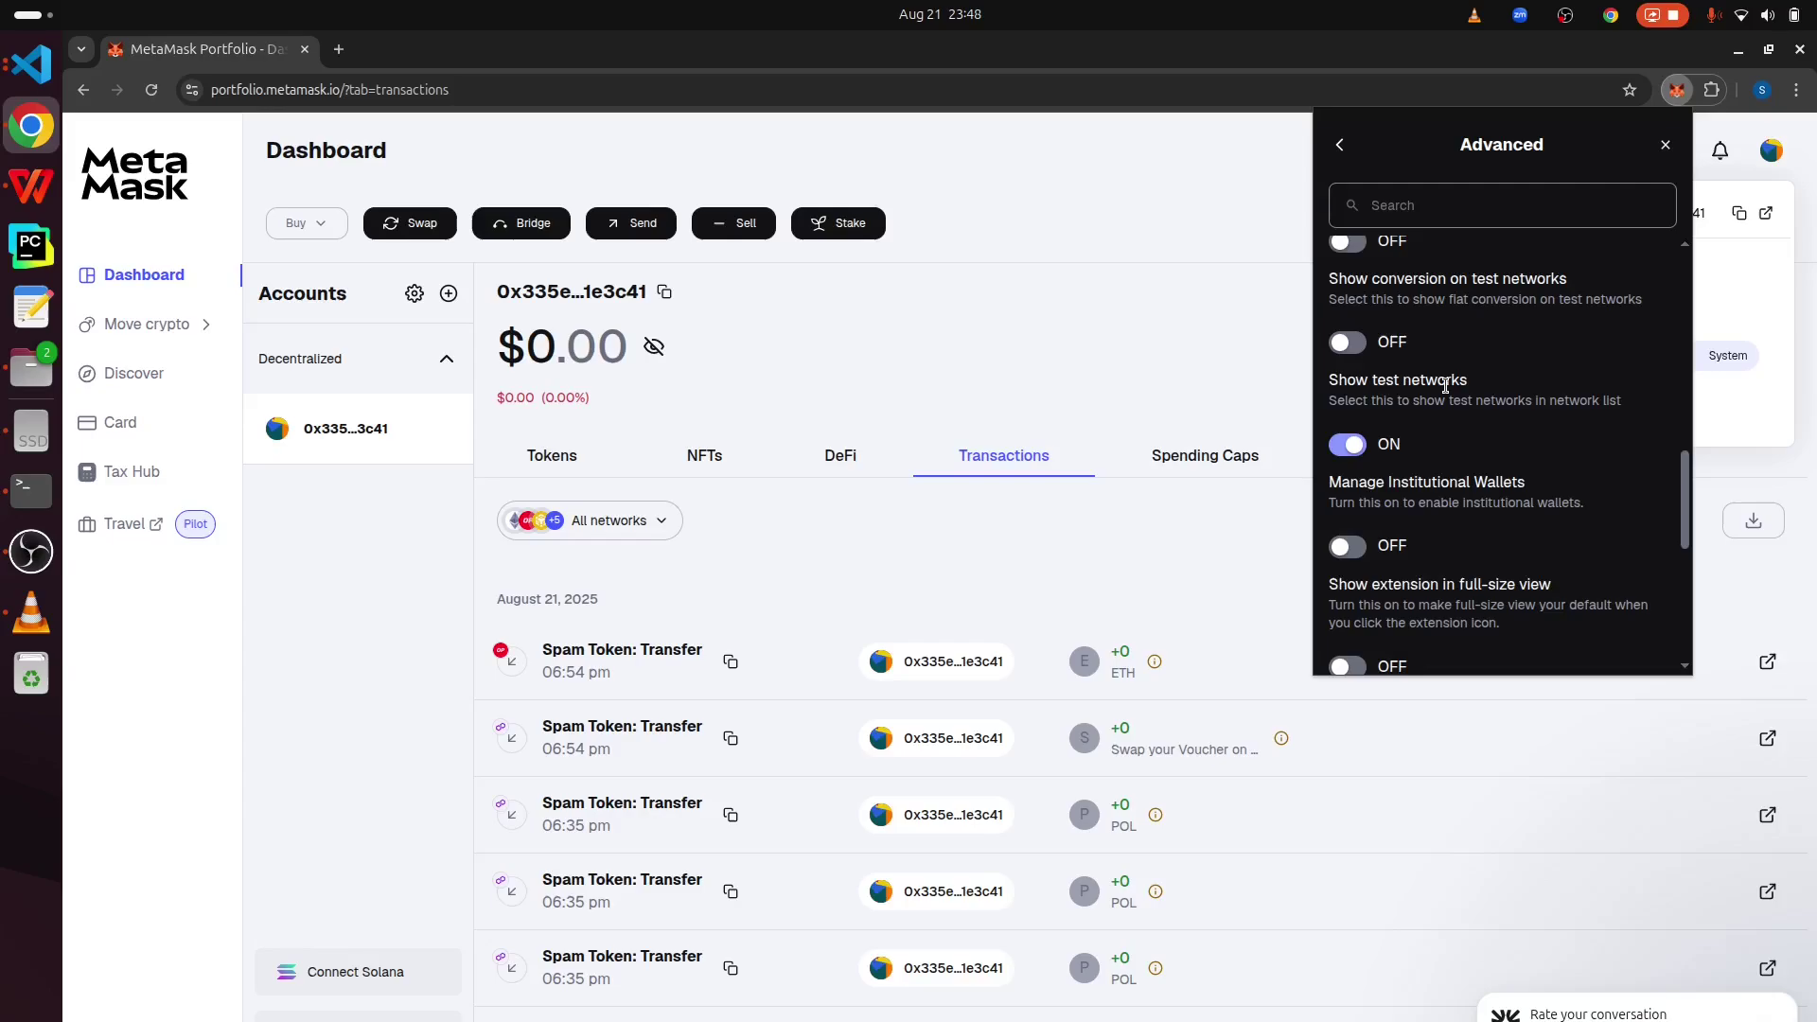
scroll(1444, 386, up, 5)
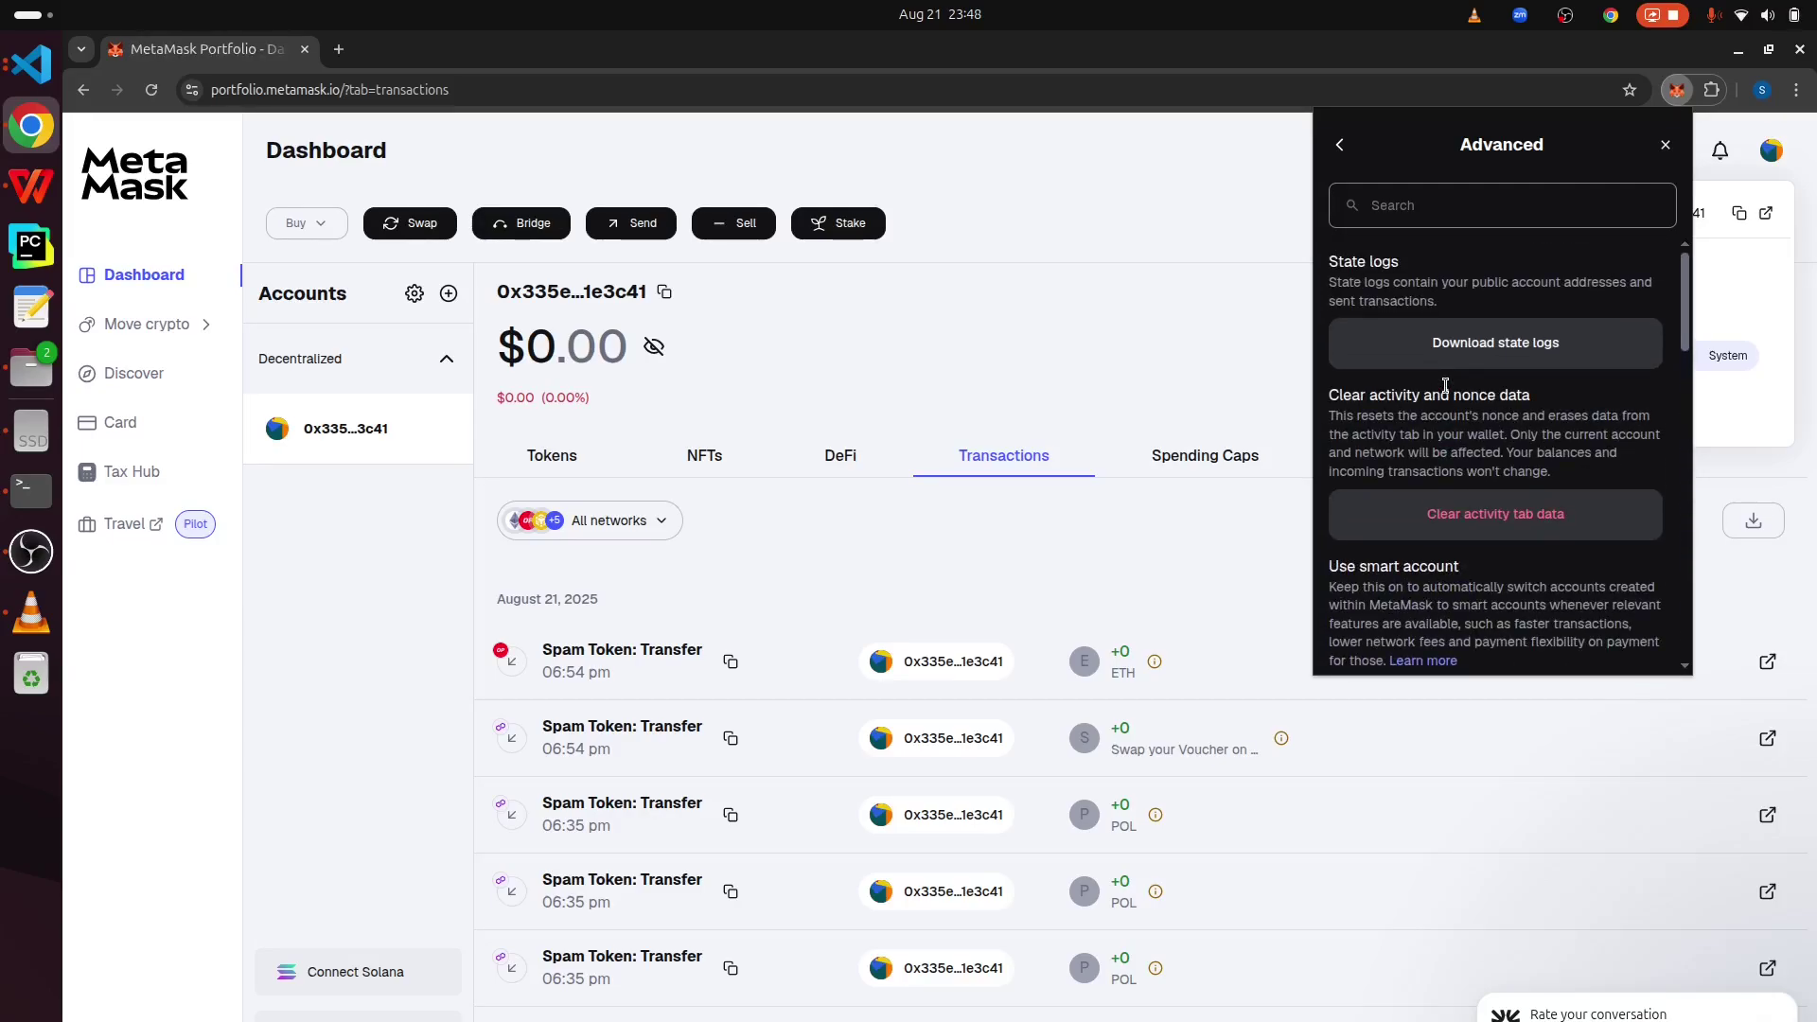
click(1340, 144)
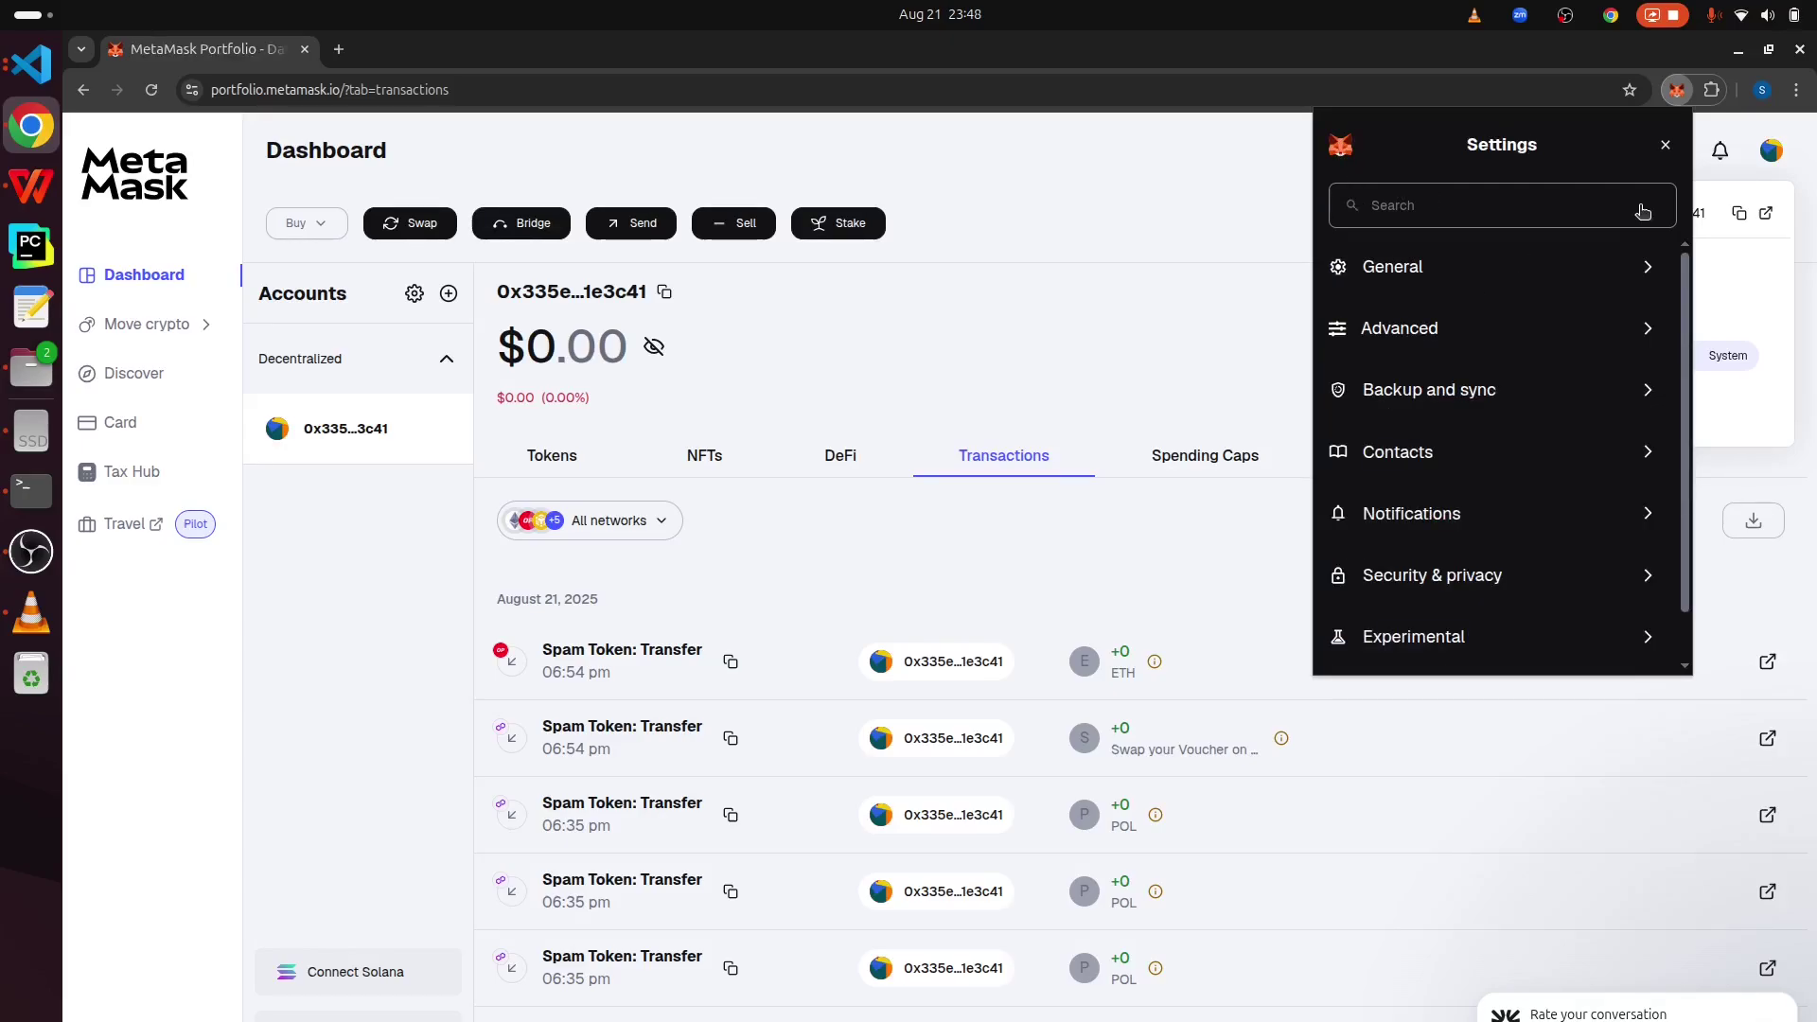
click(1665, 144)
click(1665, 140)
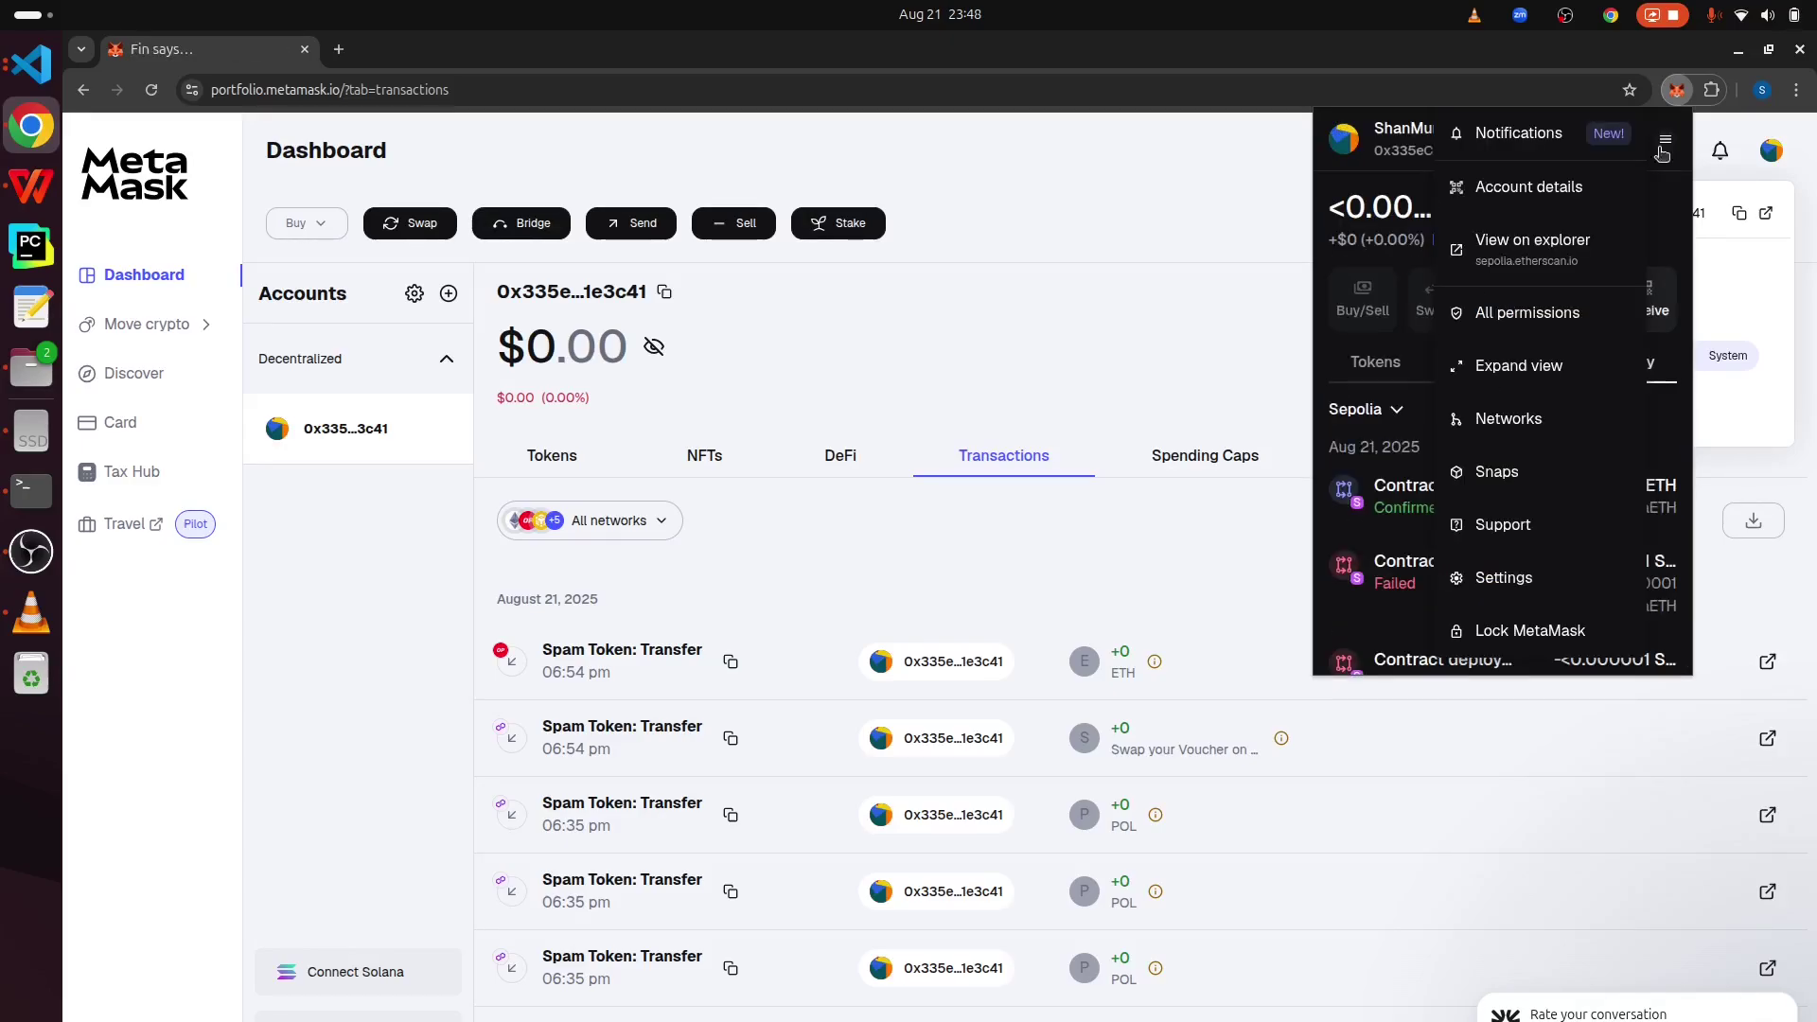
- Scroll through the network list in MetaMask's network manager
click(1525, 423)
scroll(1440, 369, down, 2)
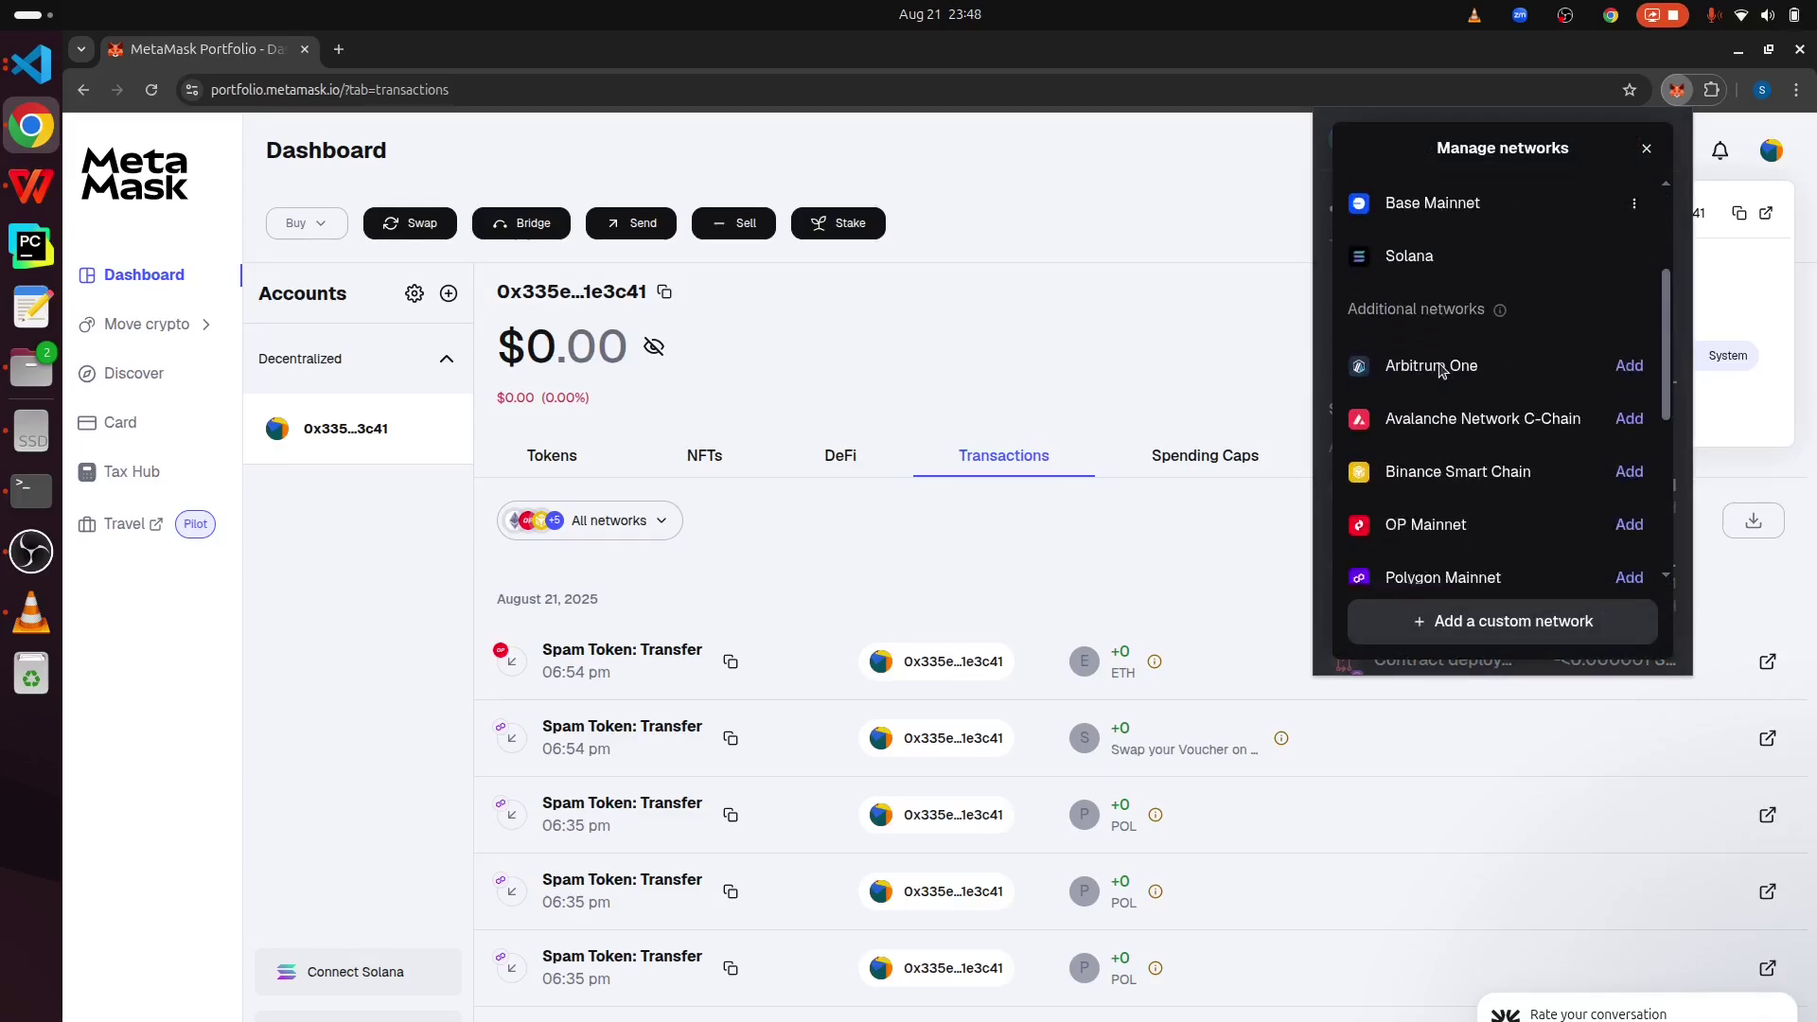
scroll(1419, 367, down, 1)
scroll(1451, 302, down, 5)
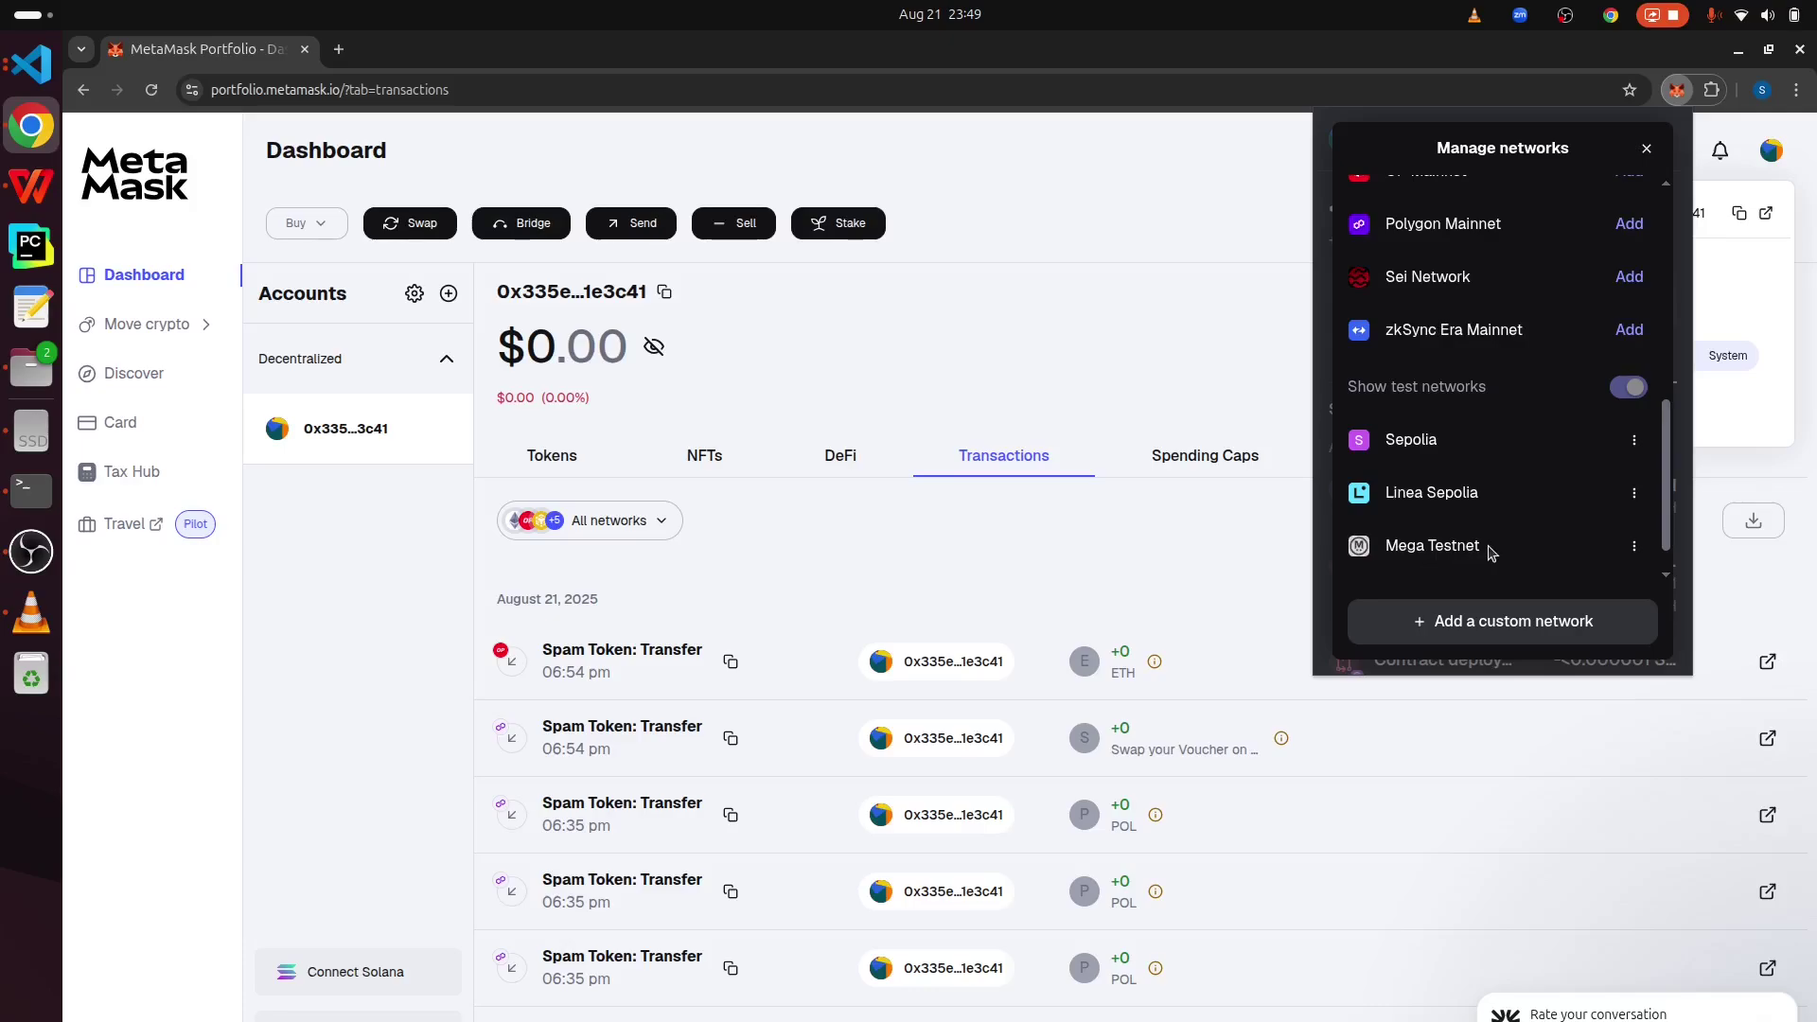
scroll(1490, 553, down, 1)
scroll(1490, 554, up, 2)
scroll(1491, 554, down, 2)
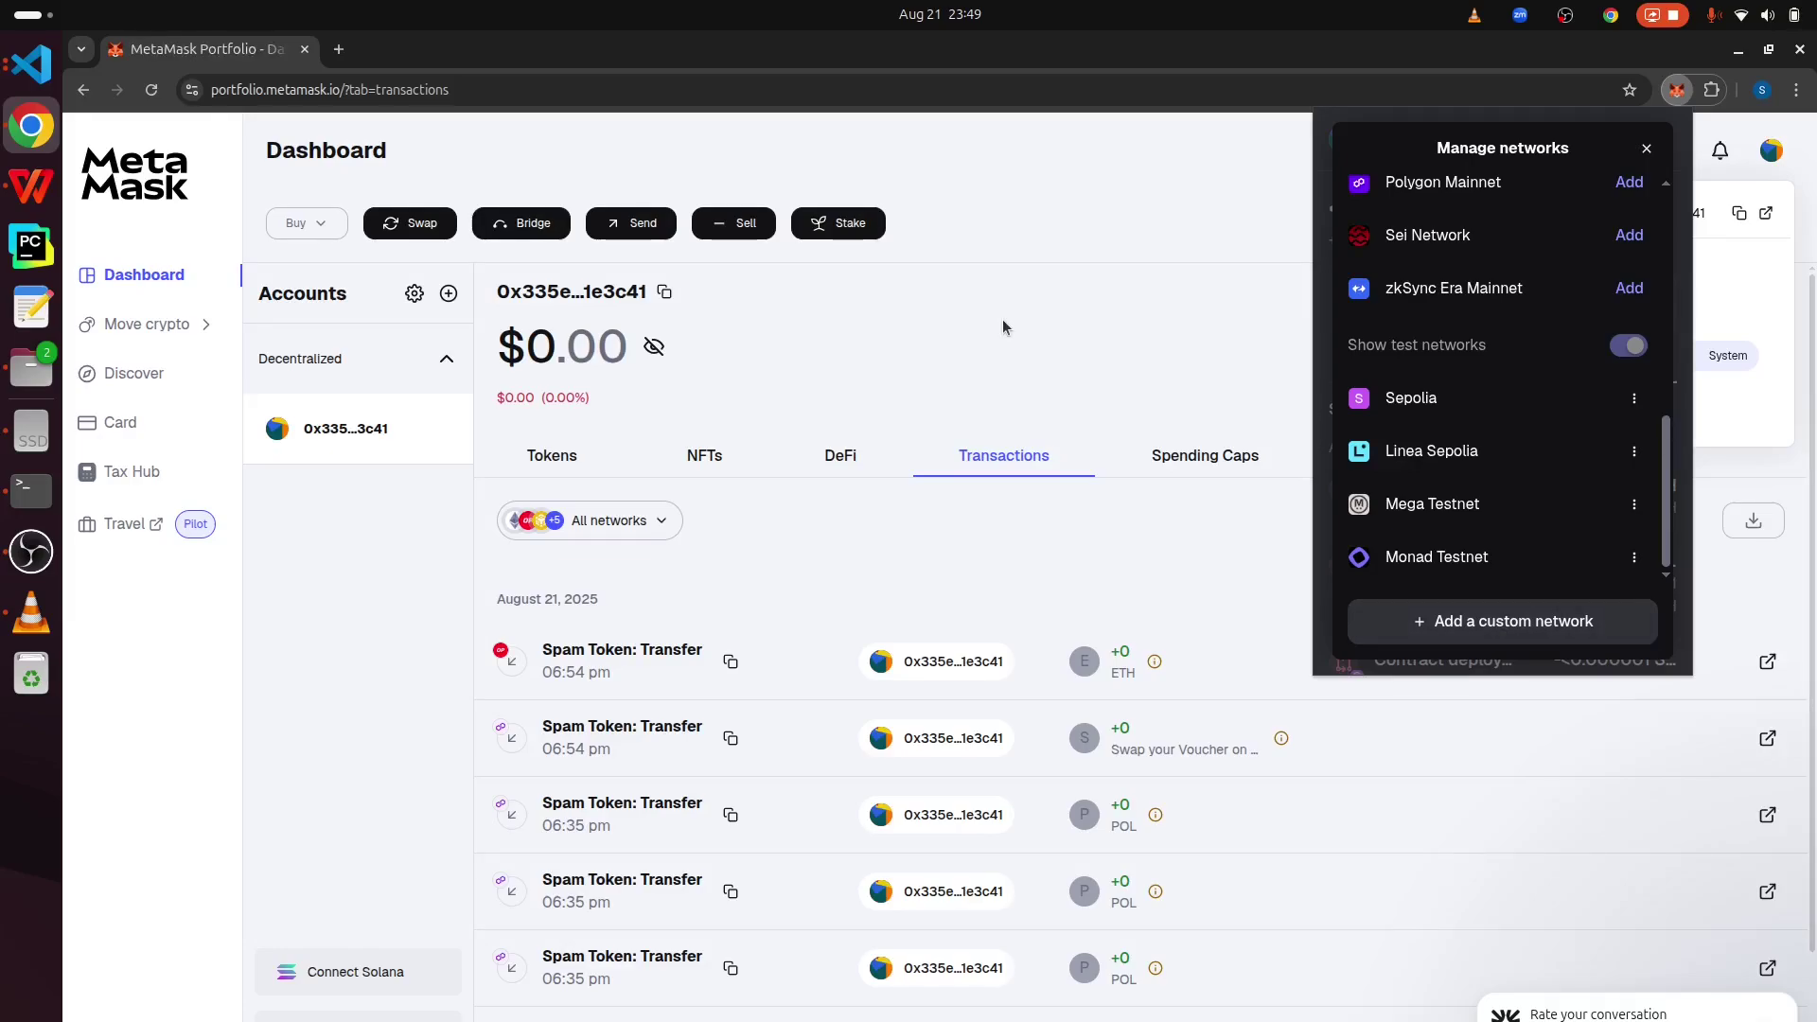
- Close the network manager, highlight the $0.00 Portfolio balance, and open a new tab
click(1047, 282)
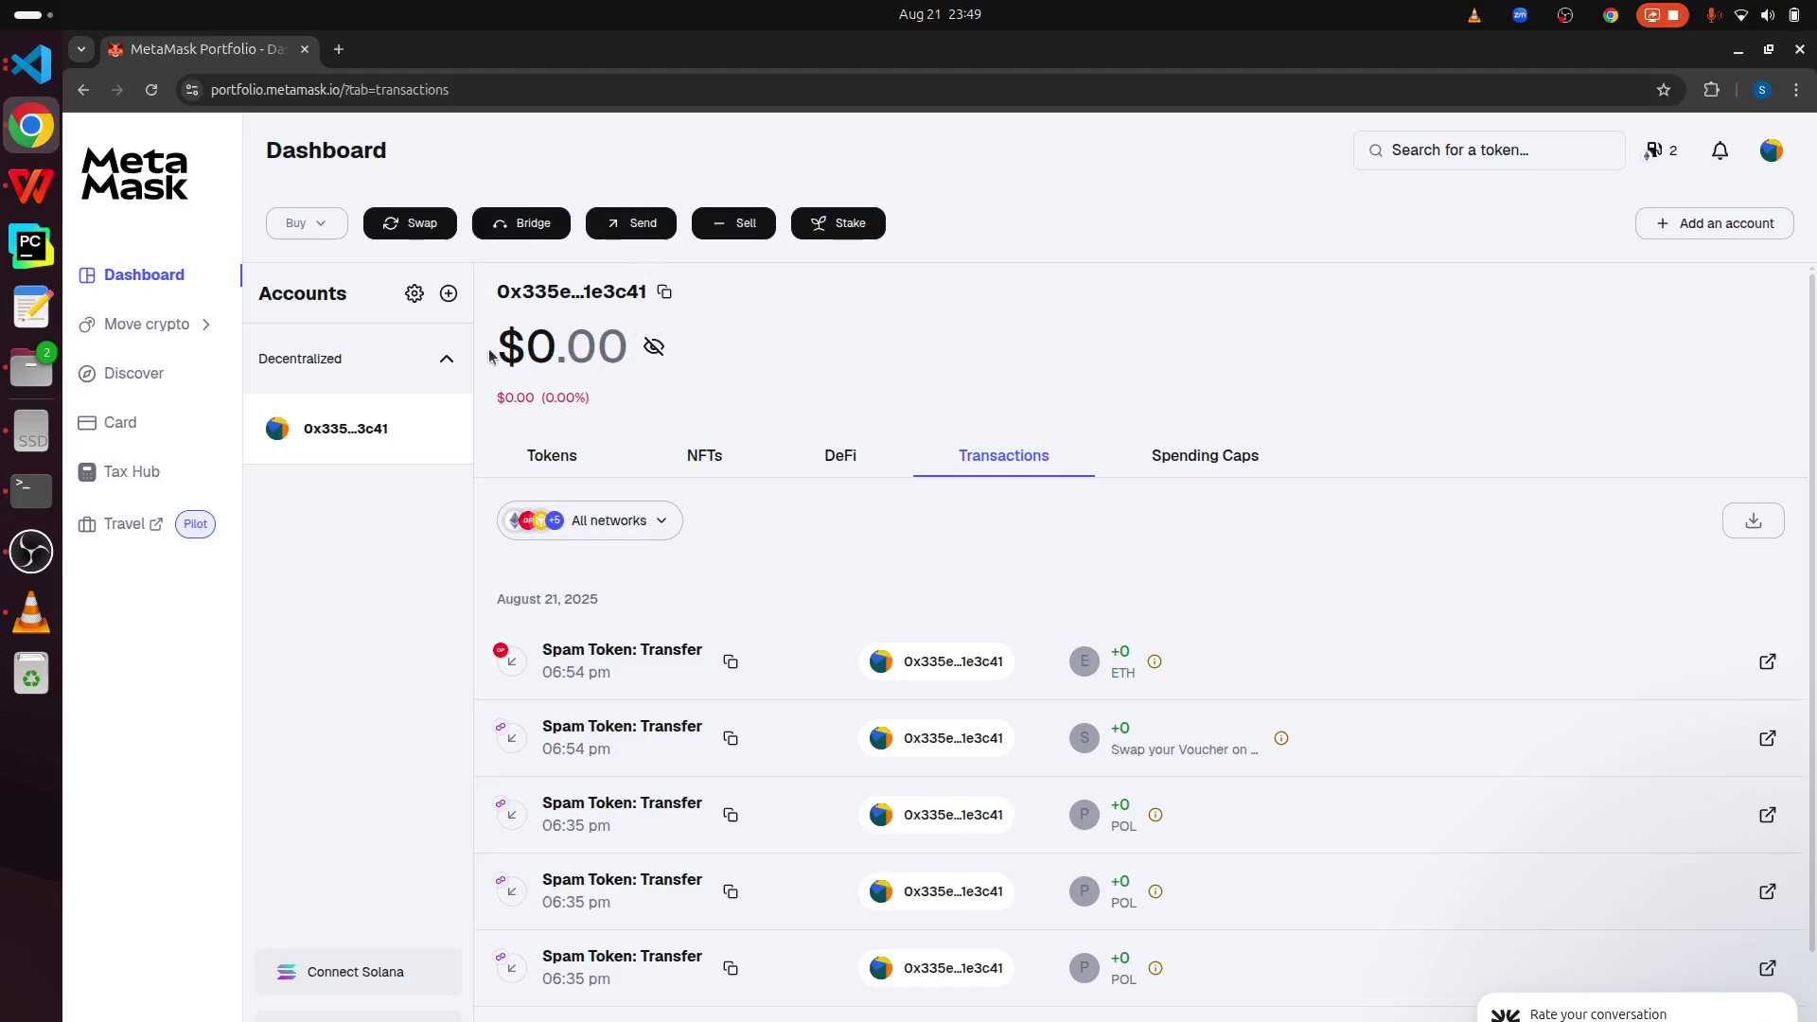
drag(498, 349, 622, 354)
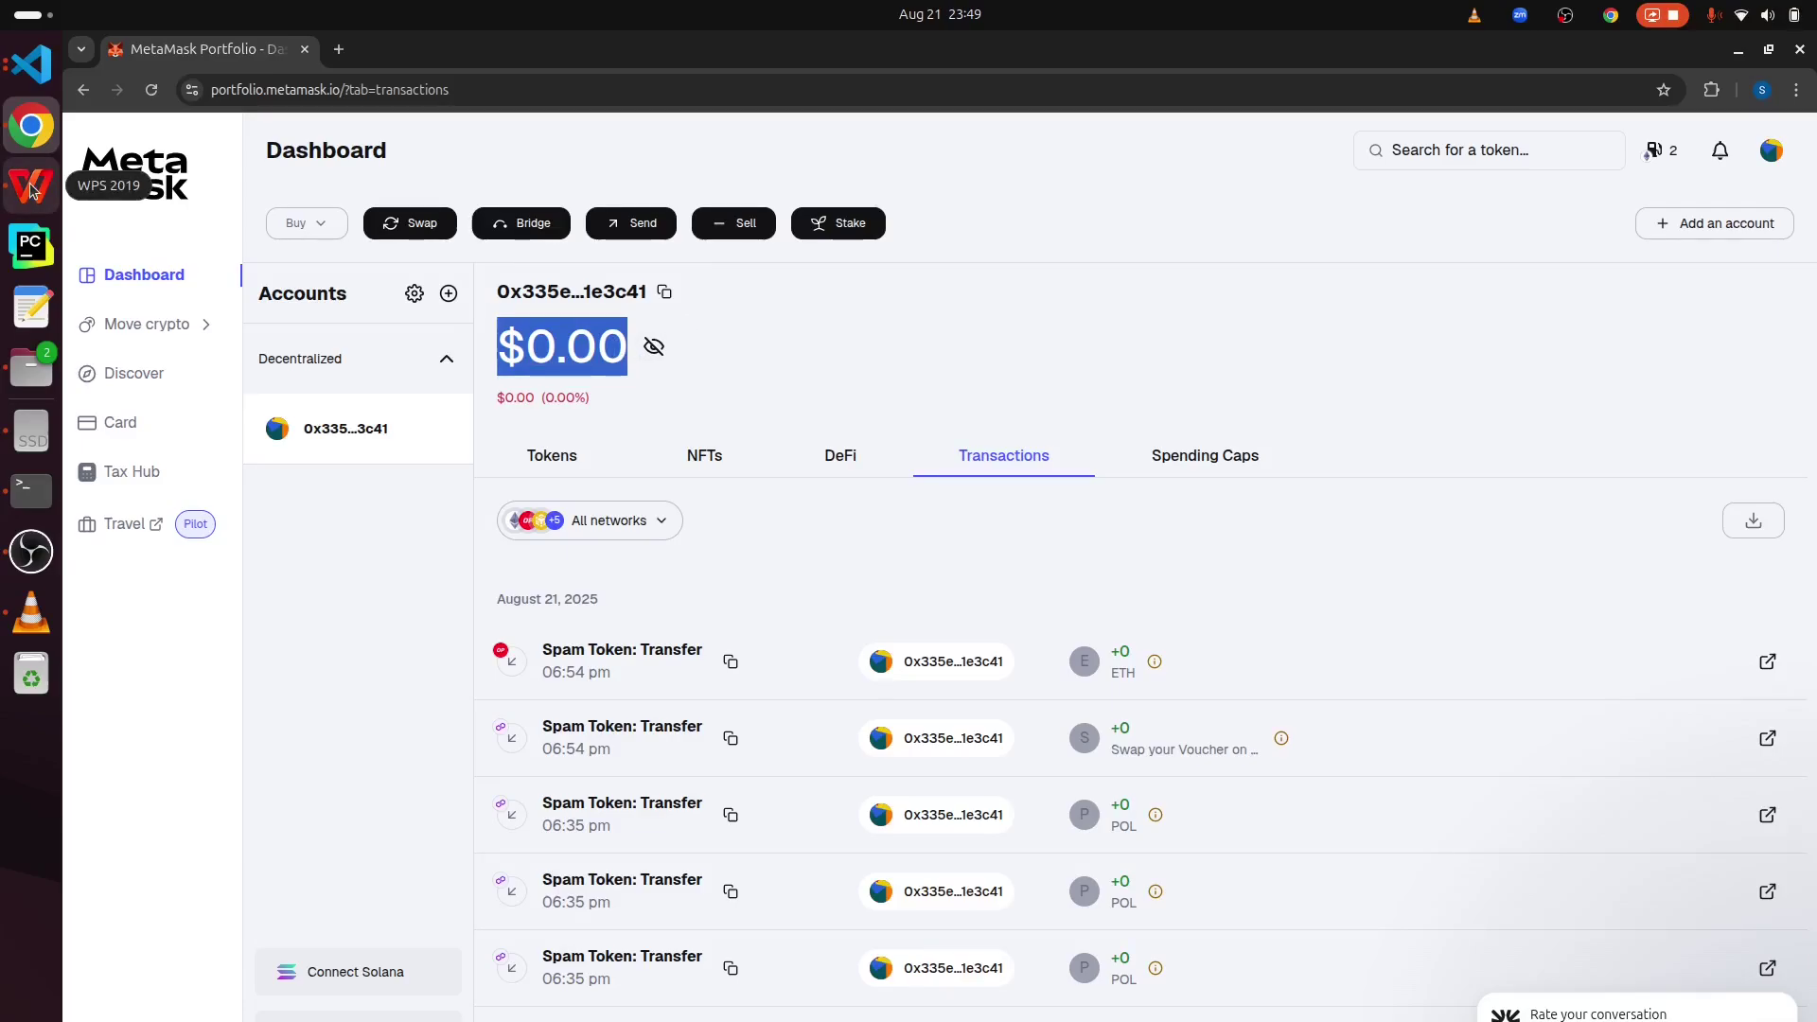
key(ctrl+t)
- Go to the Superchain Dev Console and open the Superchain Faucet
text(S)
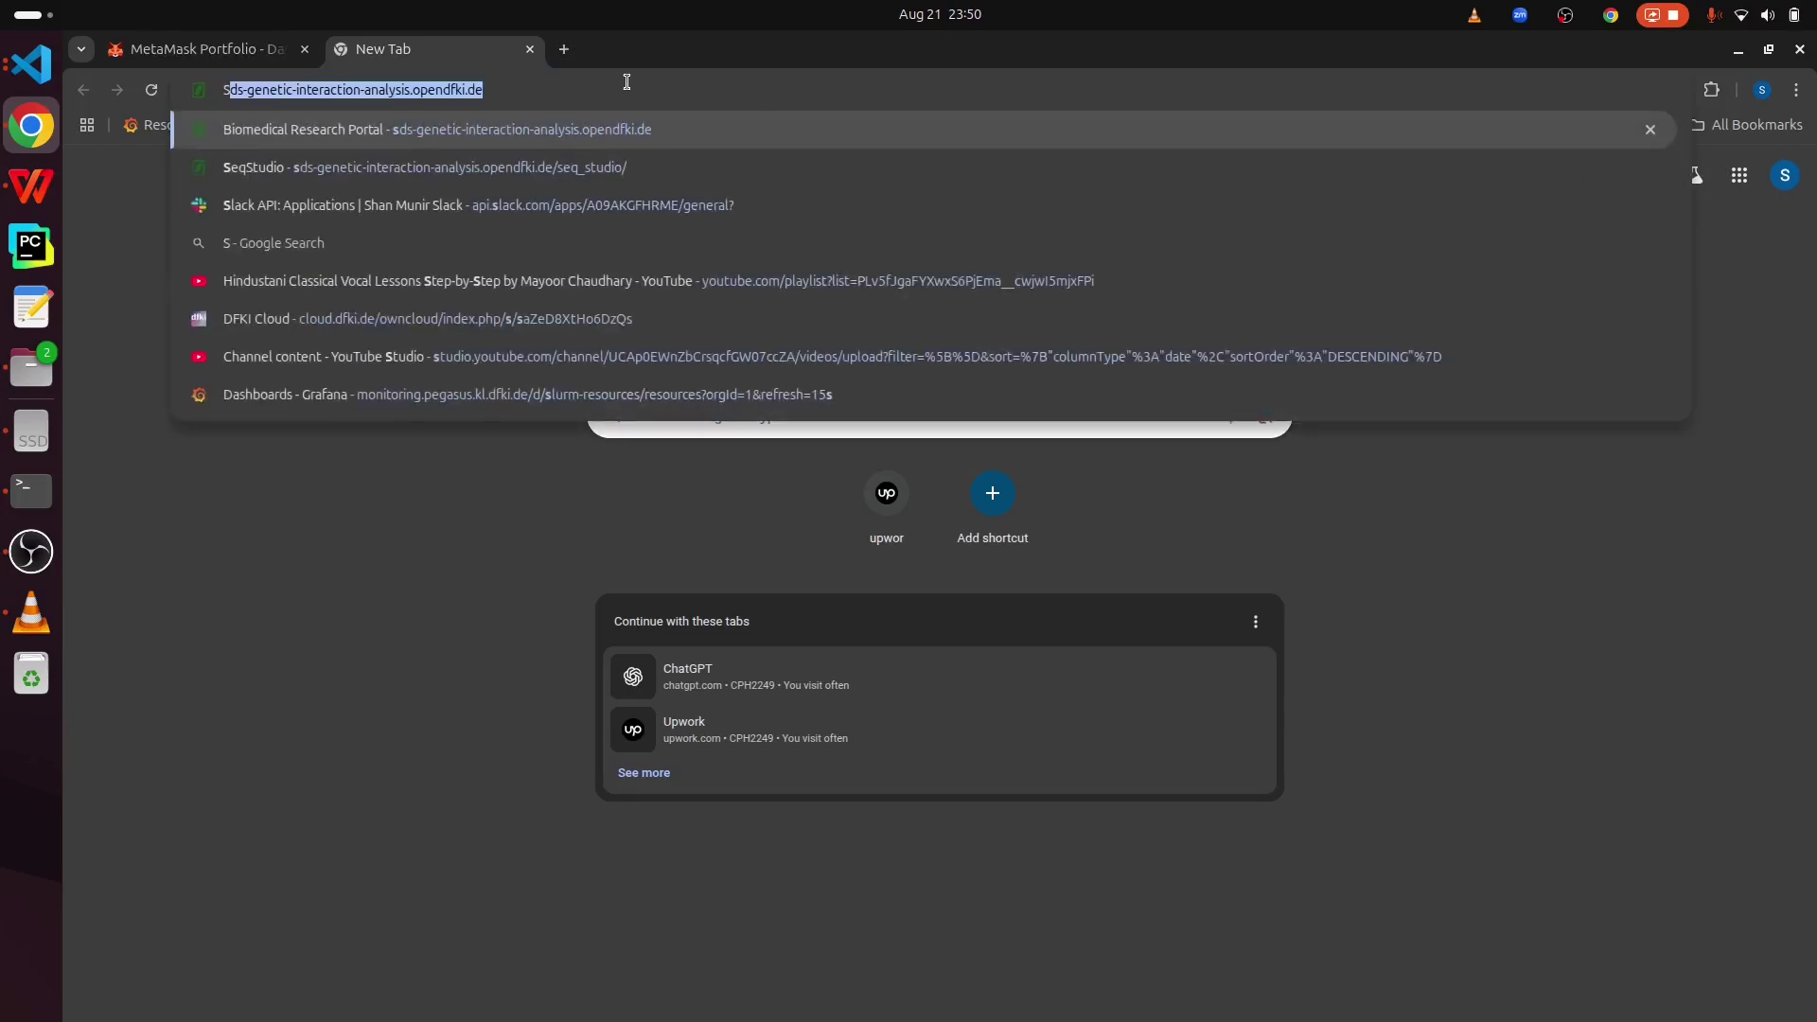
text(uperchain)
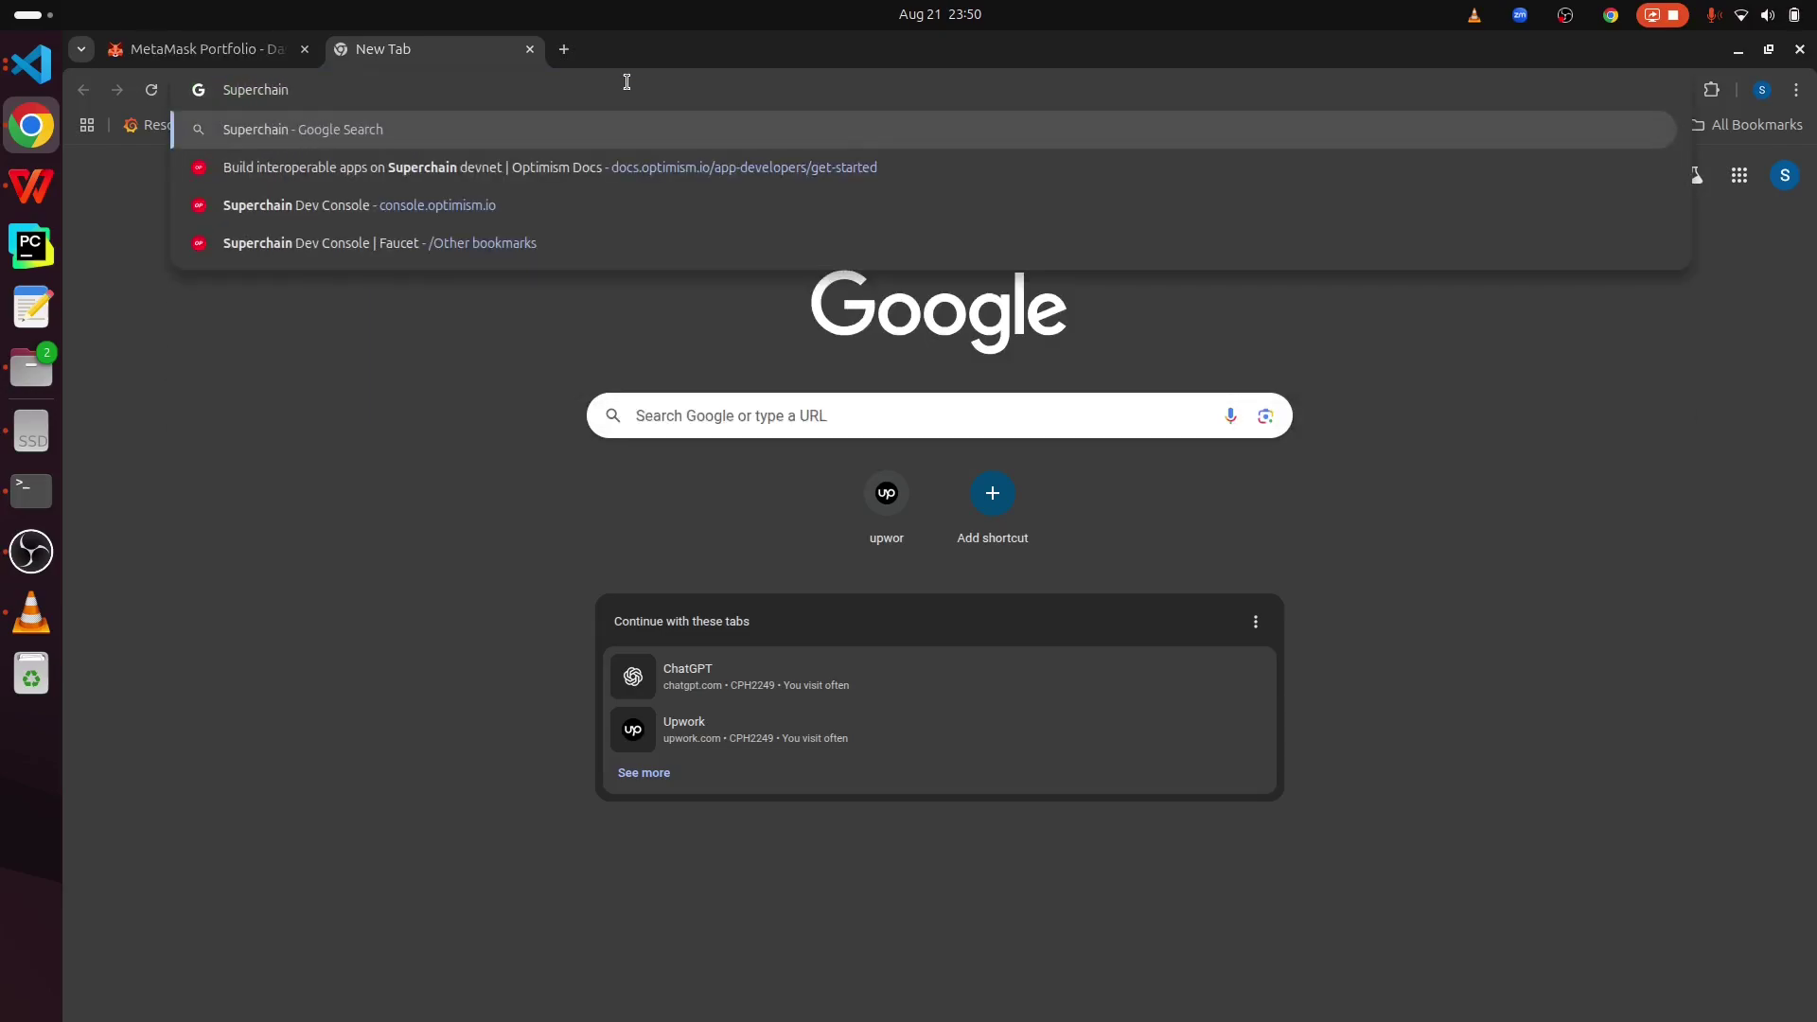
click(343, 206)
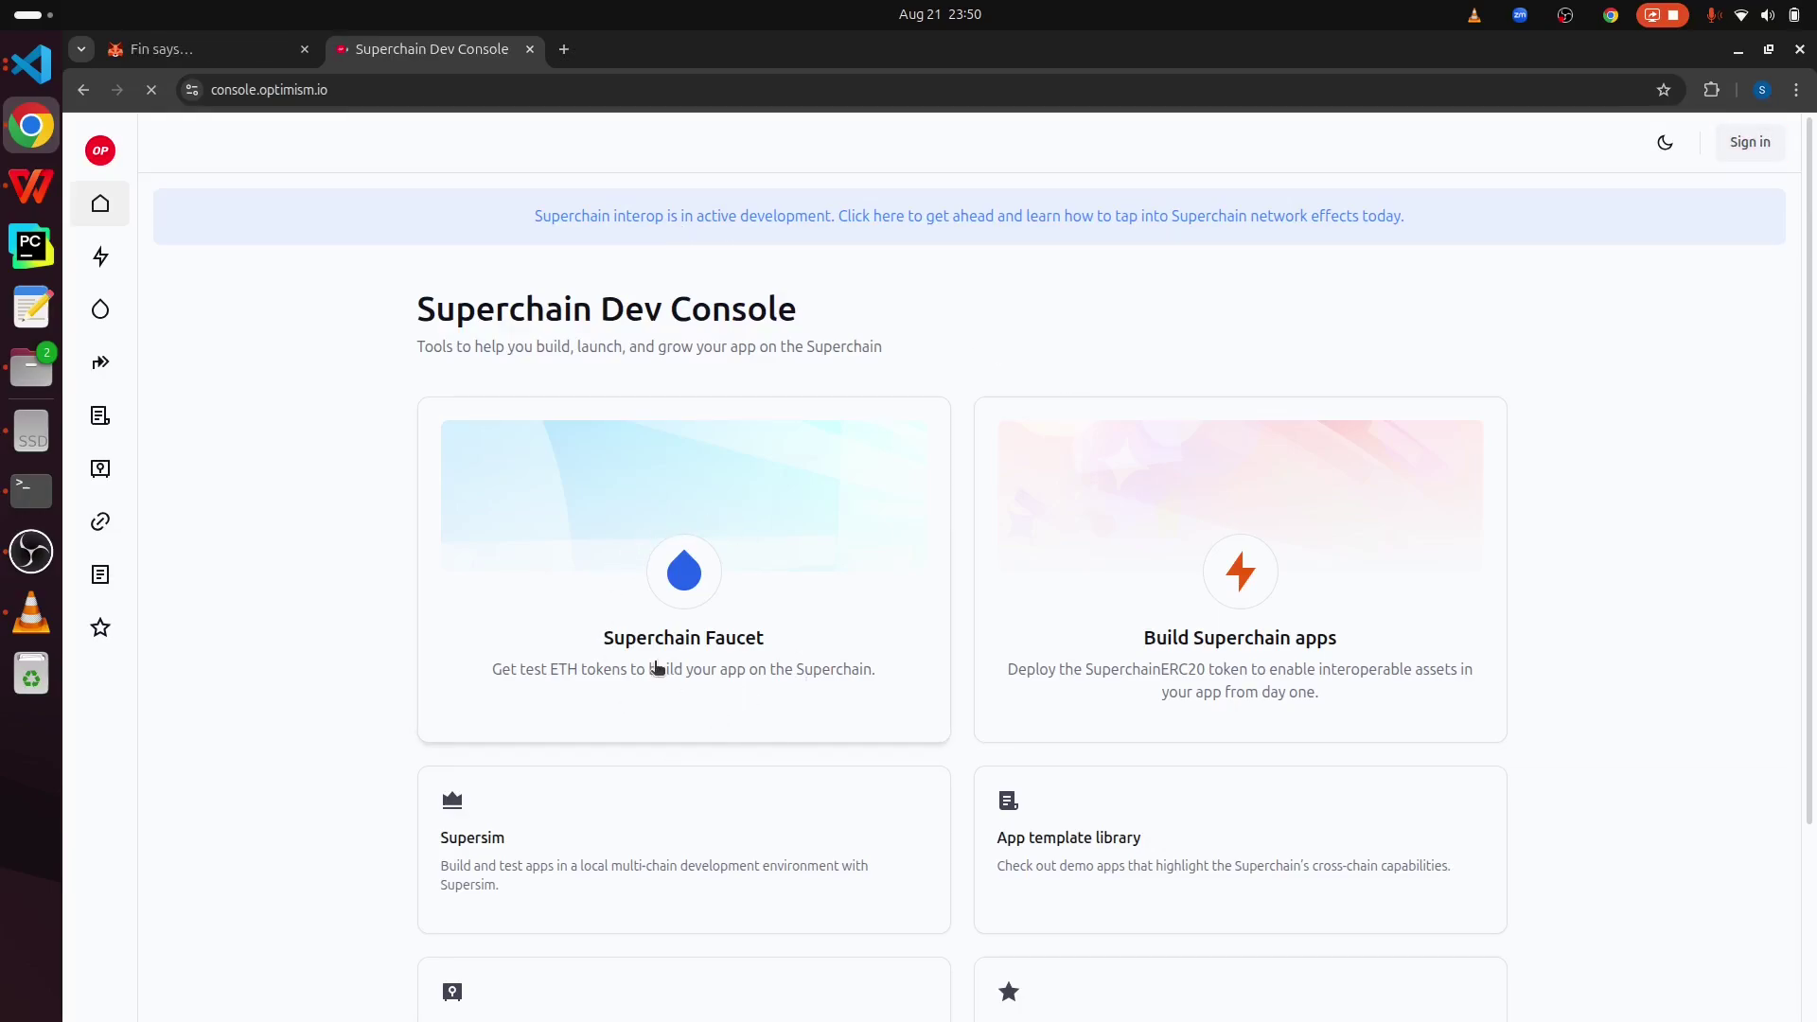
click(693, 584)
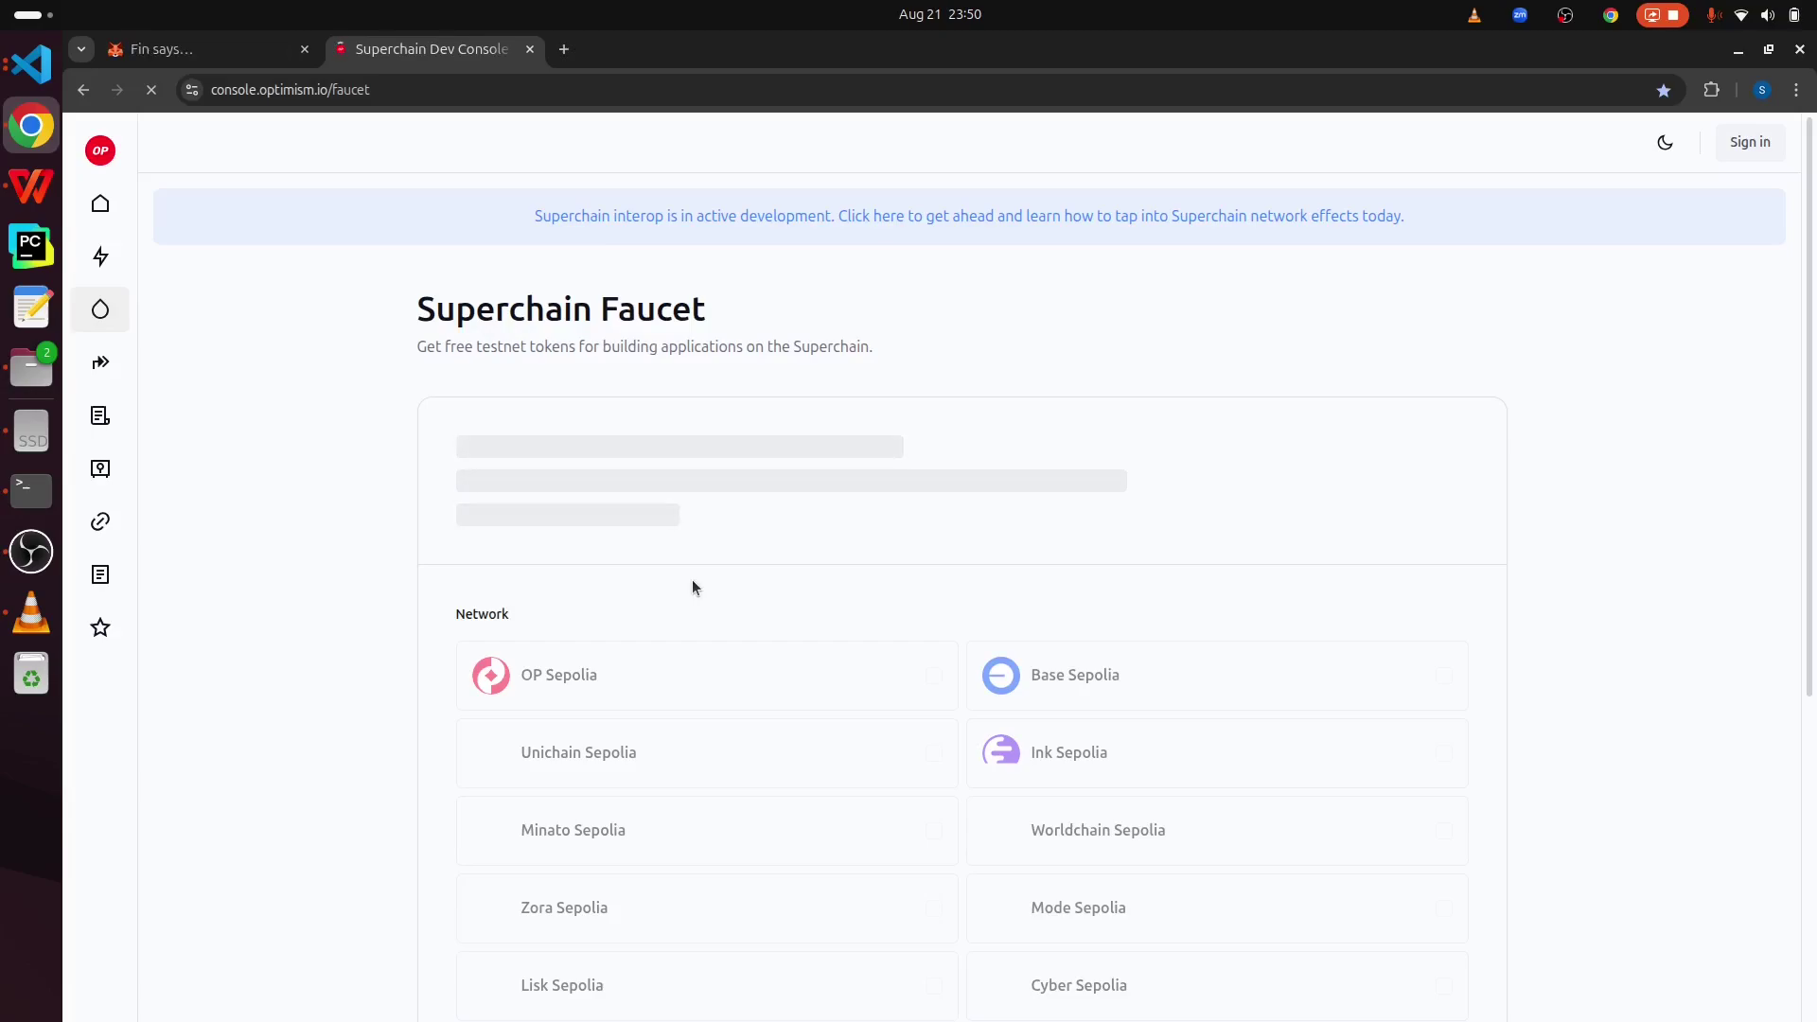
- Copy the wallet address from Portfolio into the faucet's Address field and claim test ETH
click(227, 48)
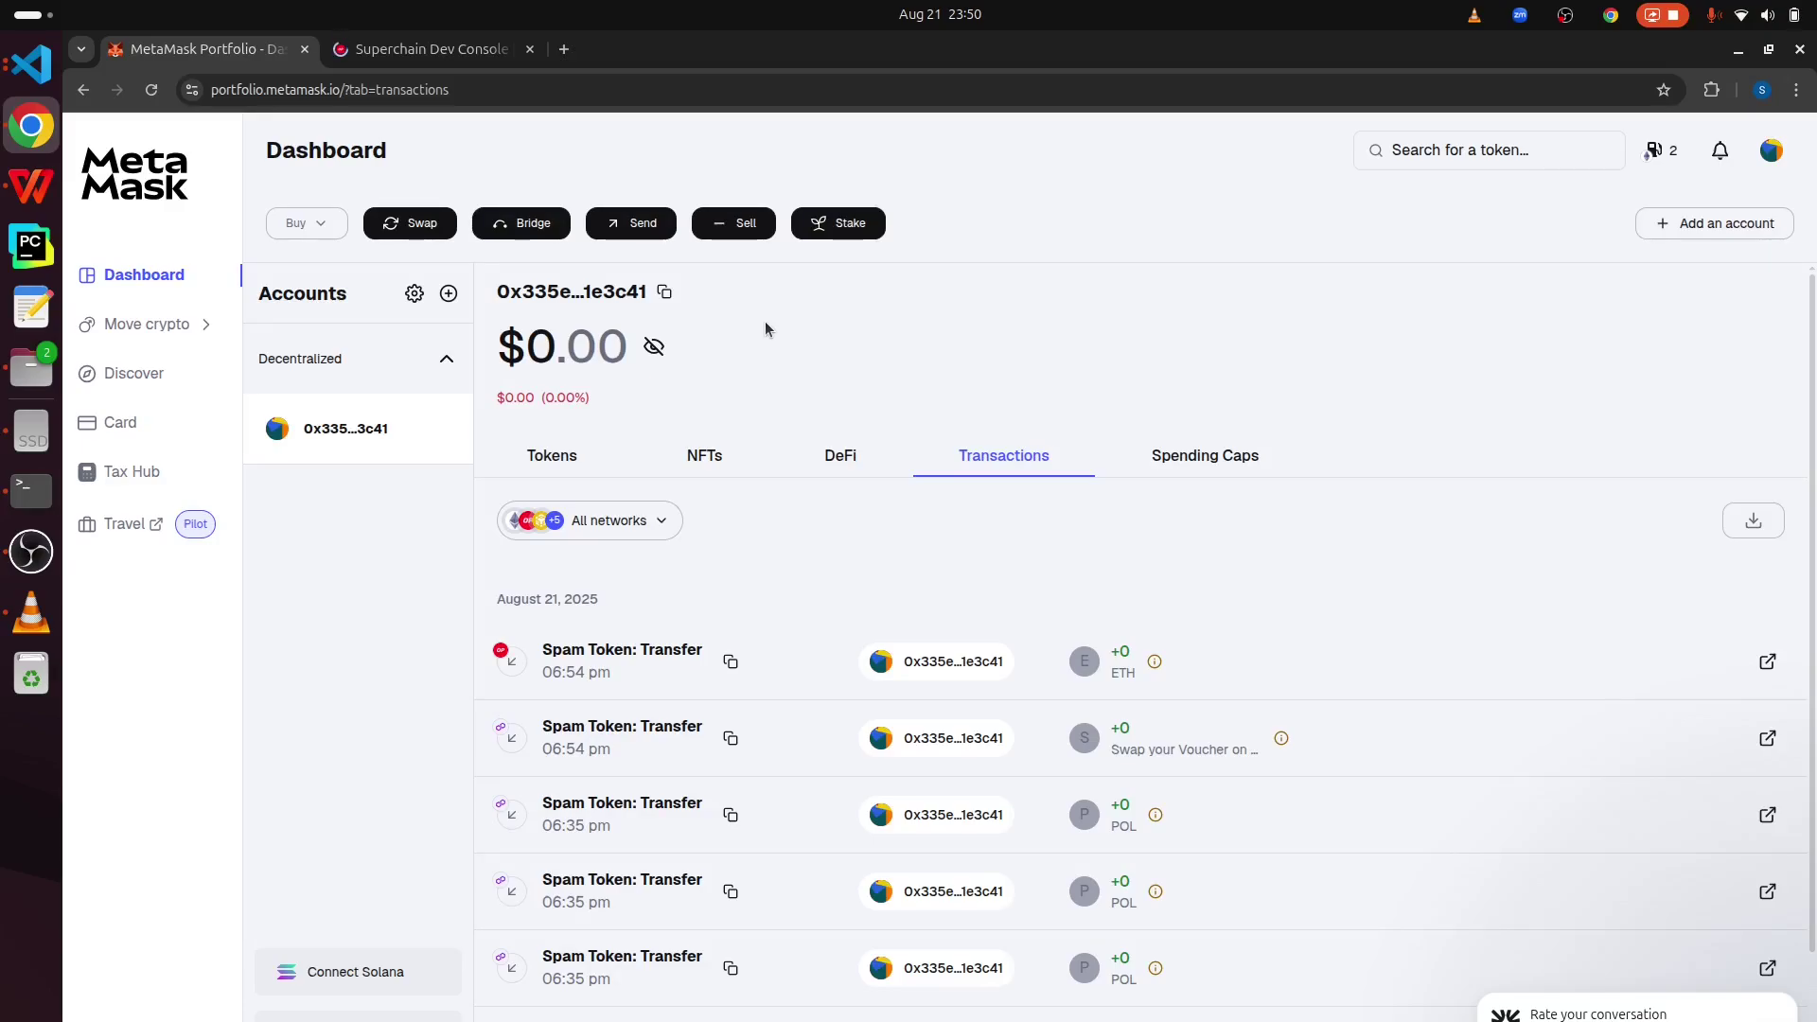
click(665, 293)
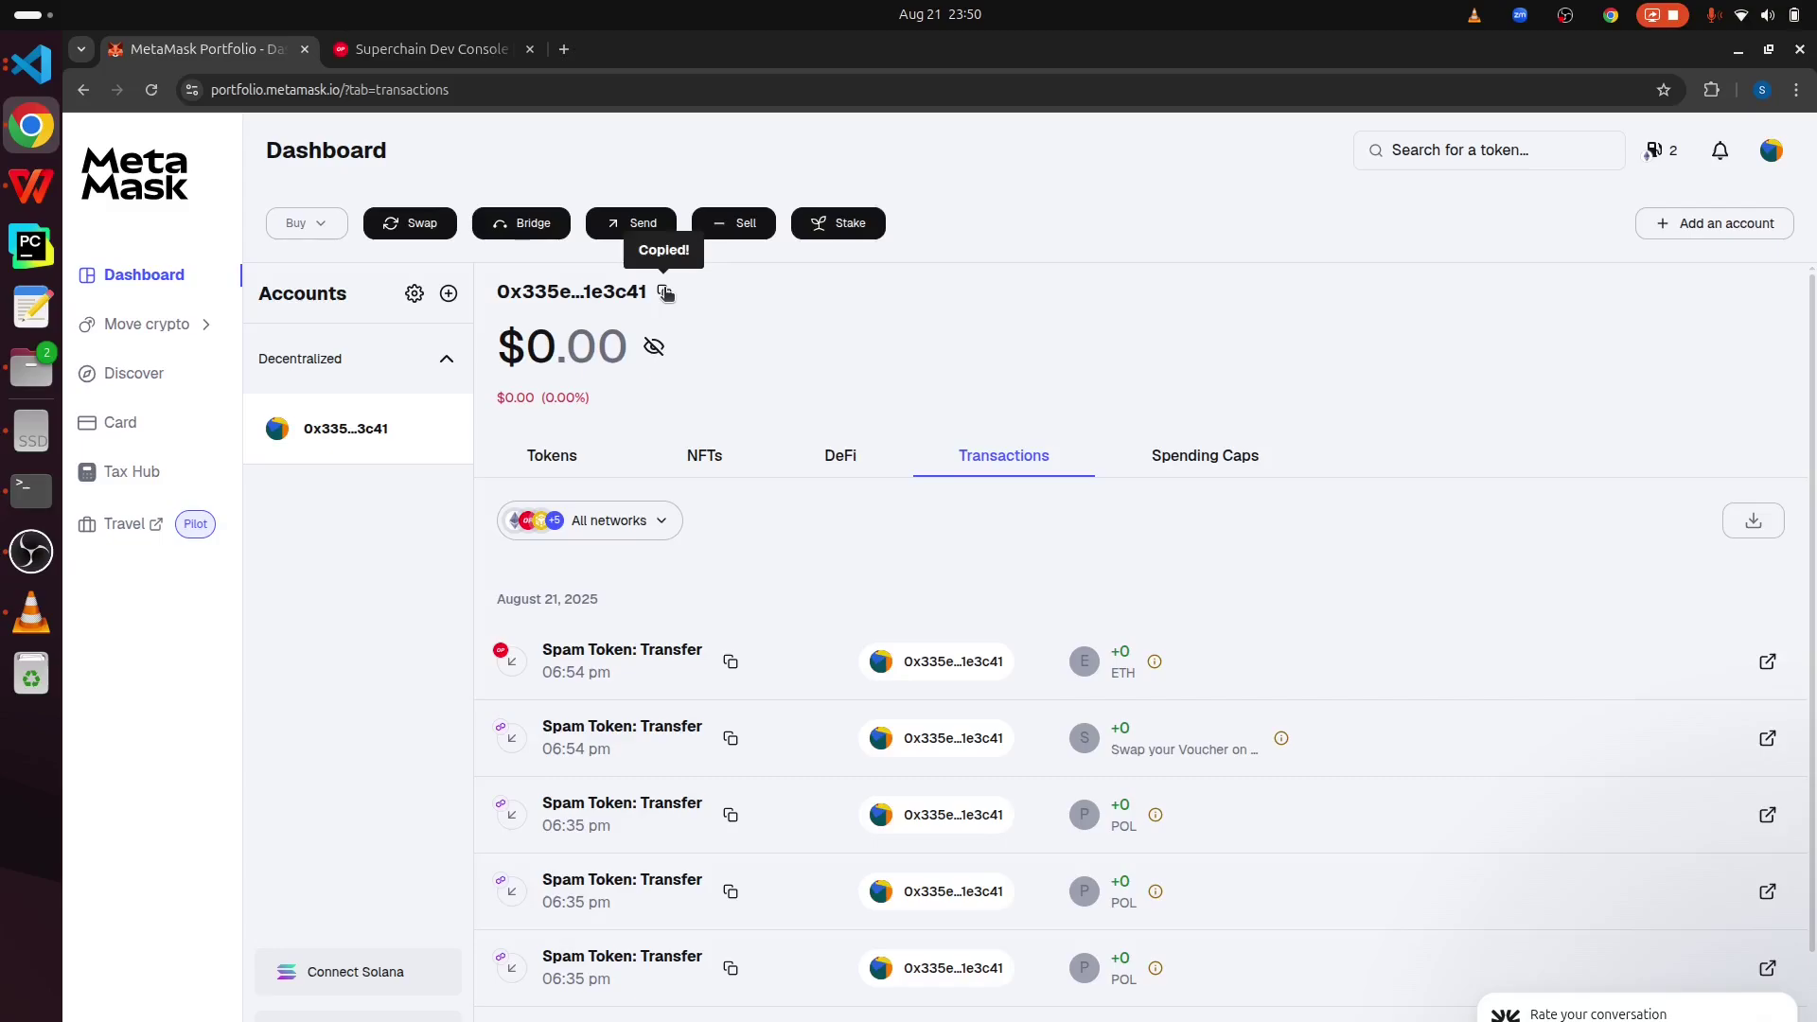
click(477, 50)
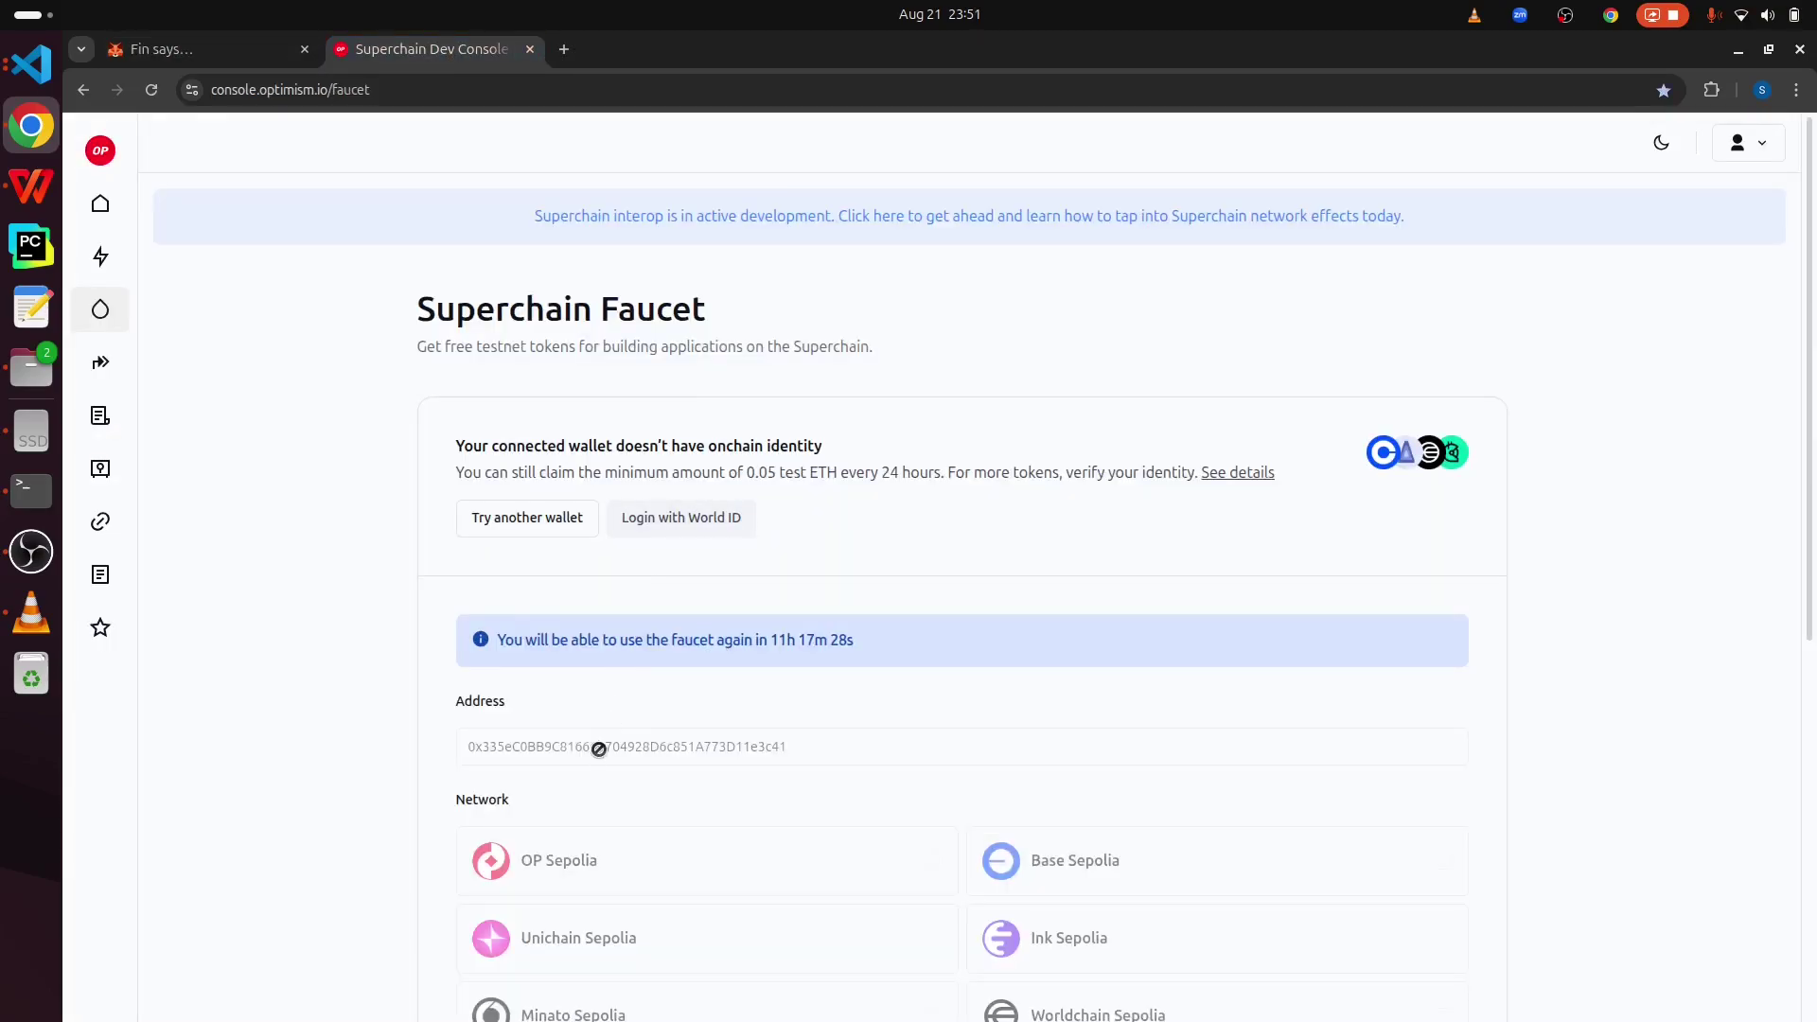
scroll(598, 748, down, 4)
double_click(539, 558)
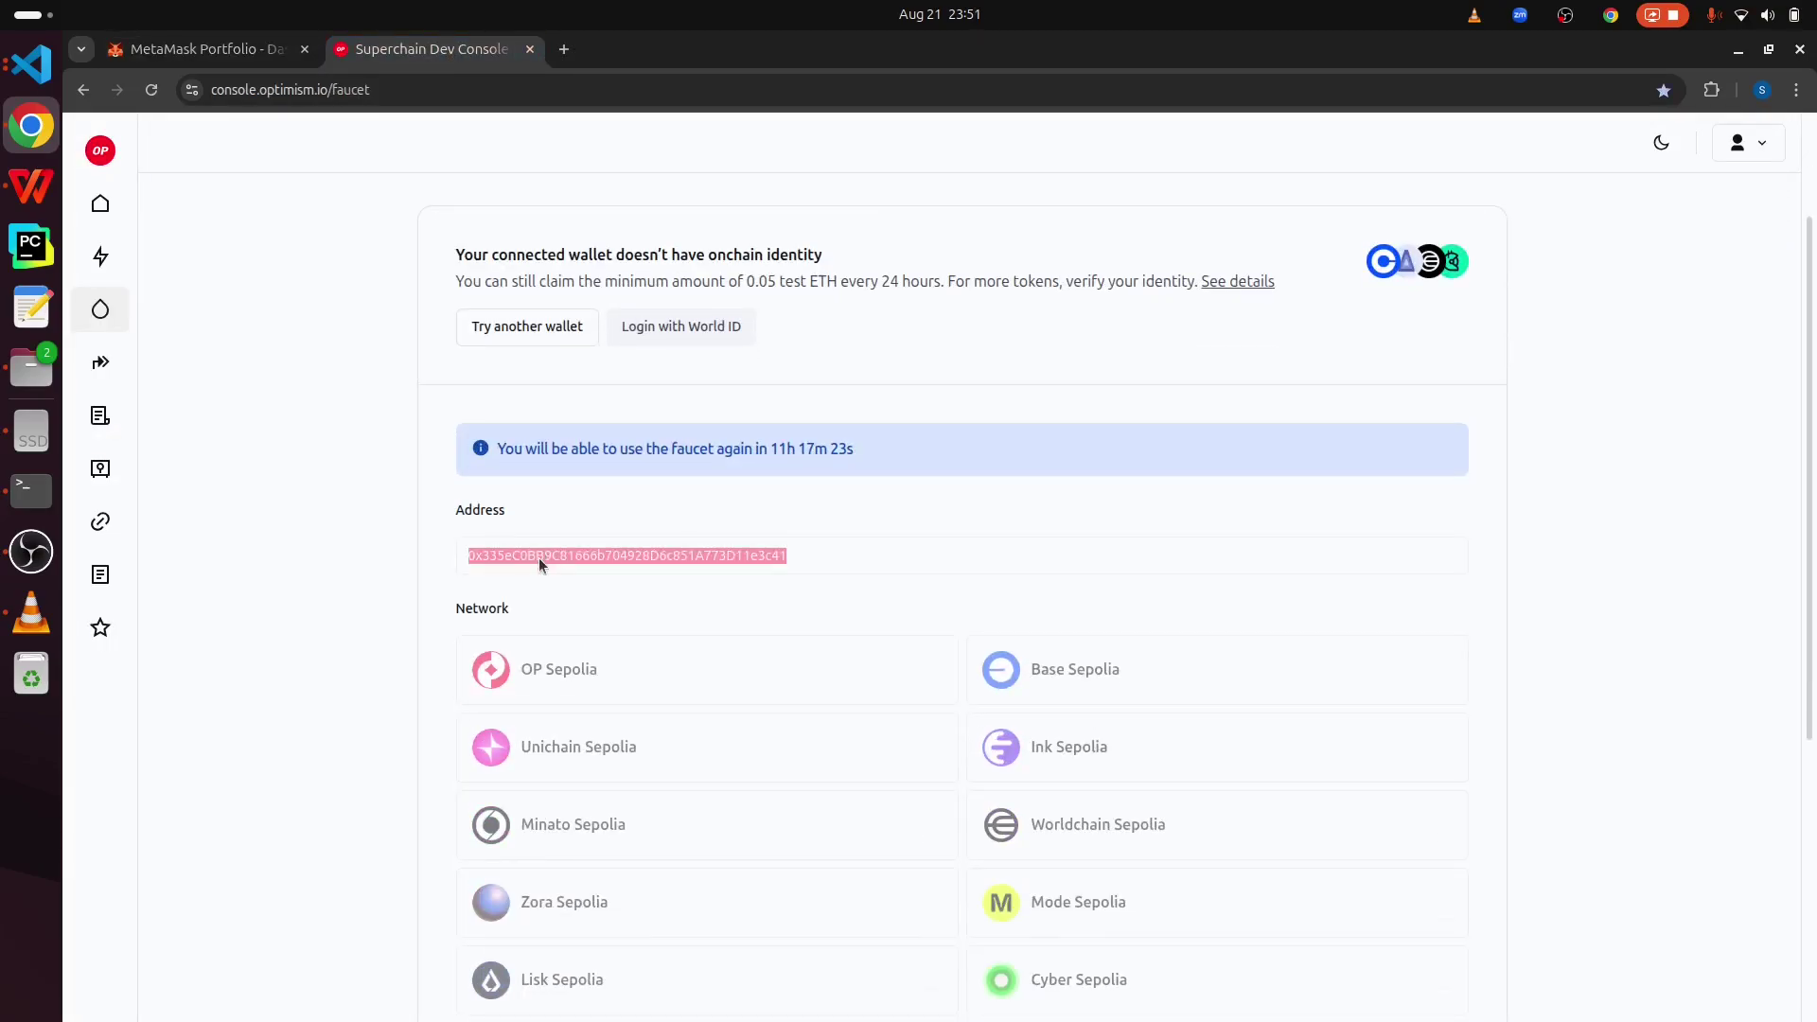
scroll(606, 557, down, 5)
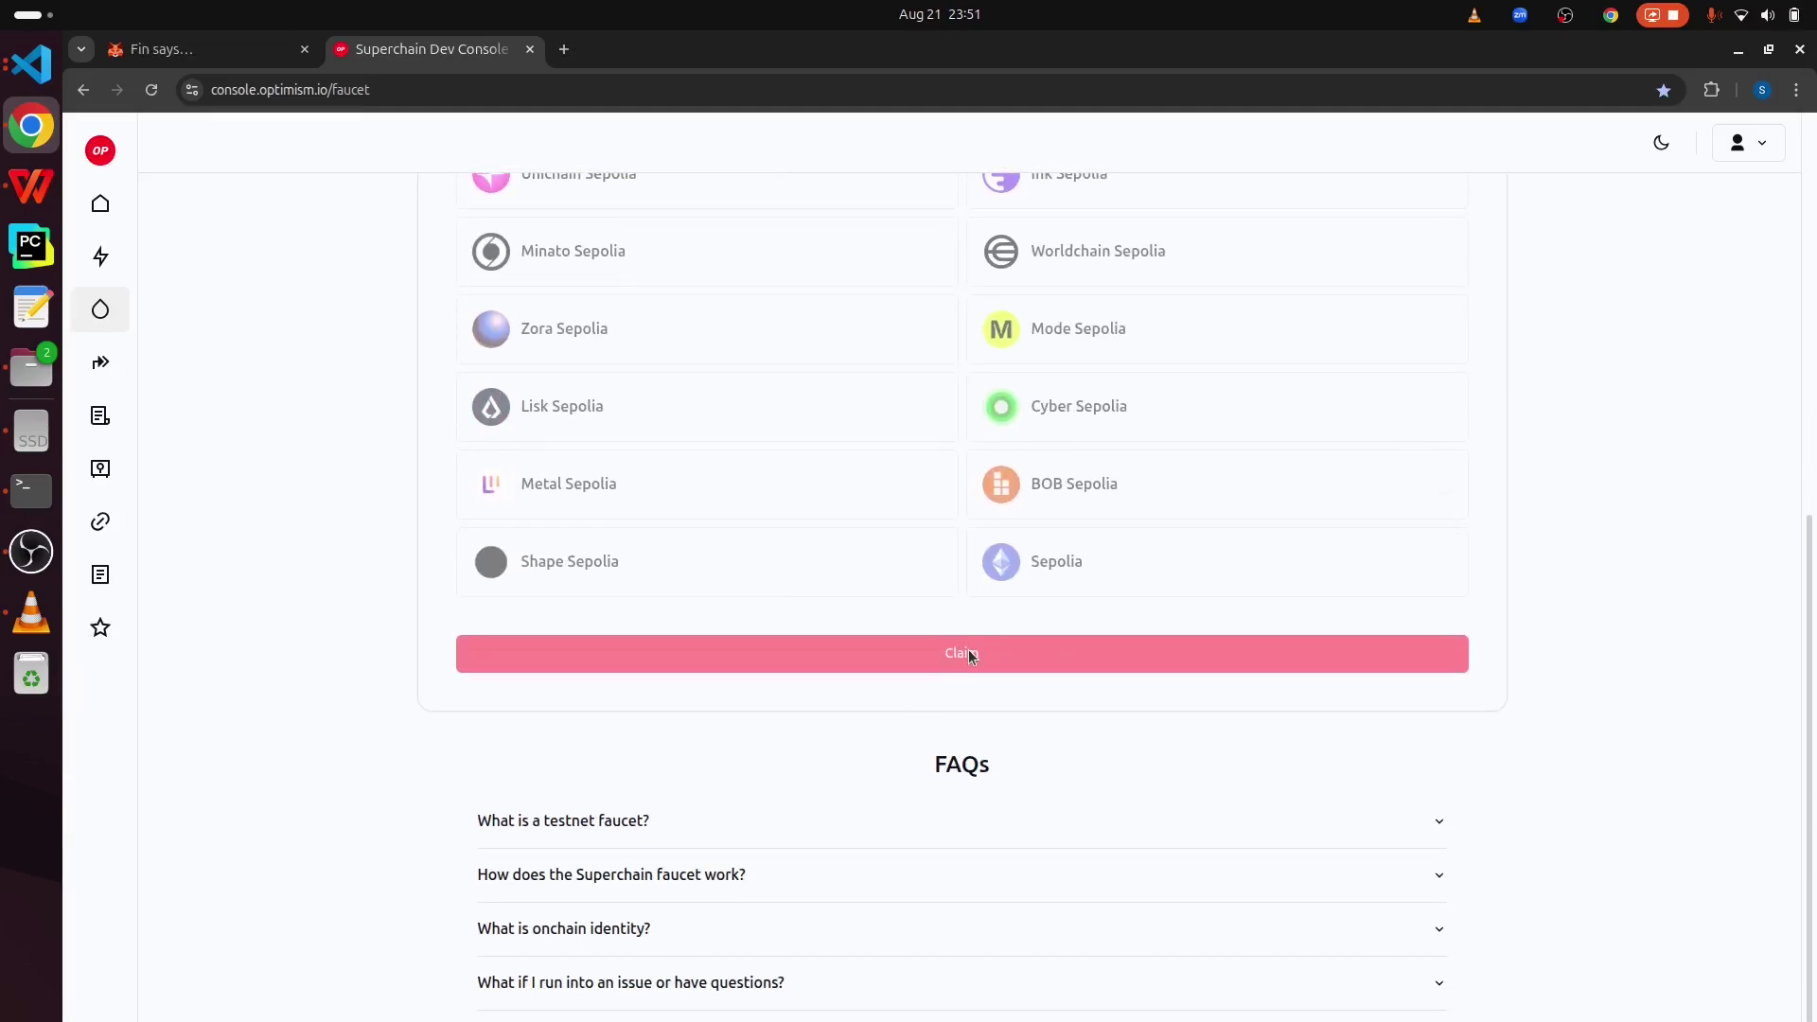
click(968, 652)
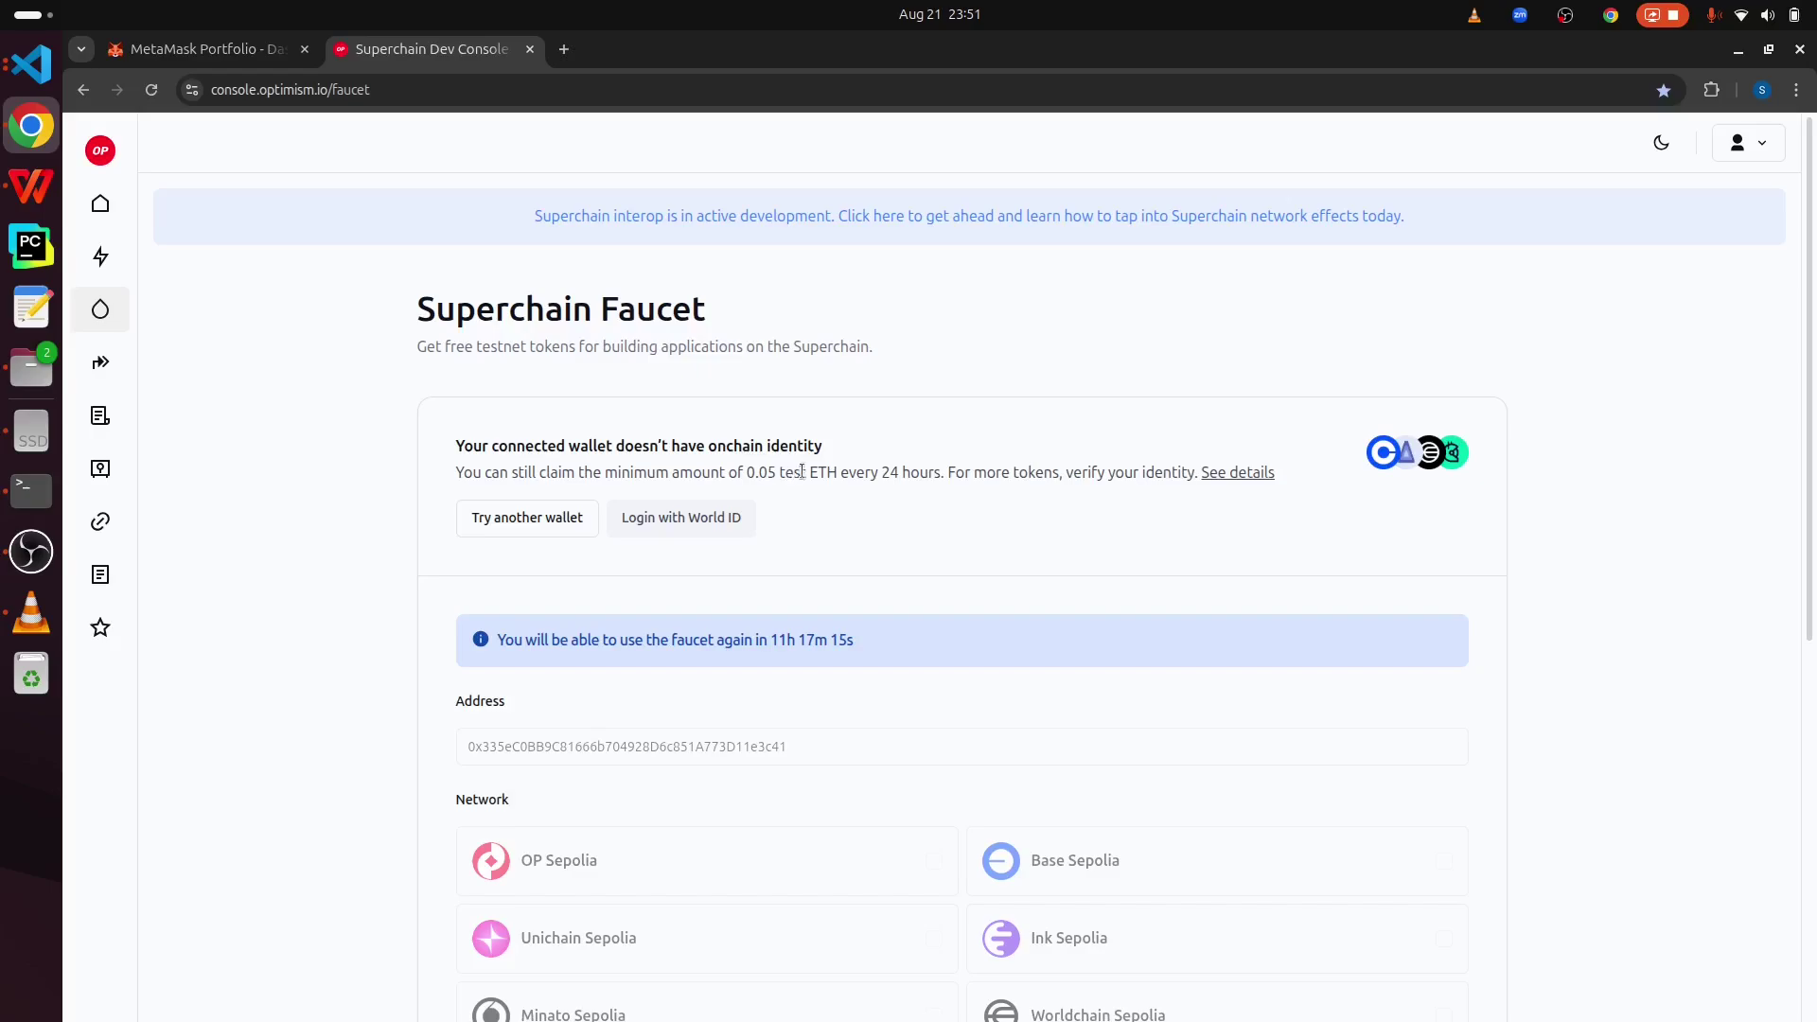
- Note the 0.05 test ETH claim amount, then return to the Portfolio dashboard
mouse_move(840, 471)
mouse_down()
mouse_move(749, 470)
mouse_move(836, 474)
mouse_up()
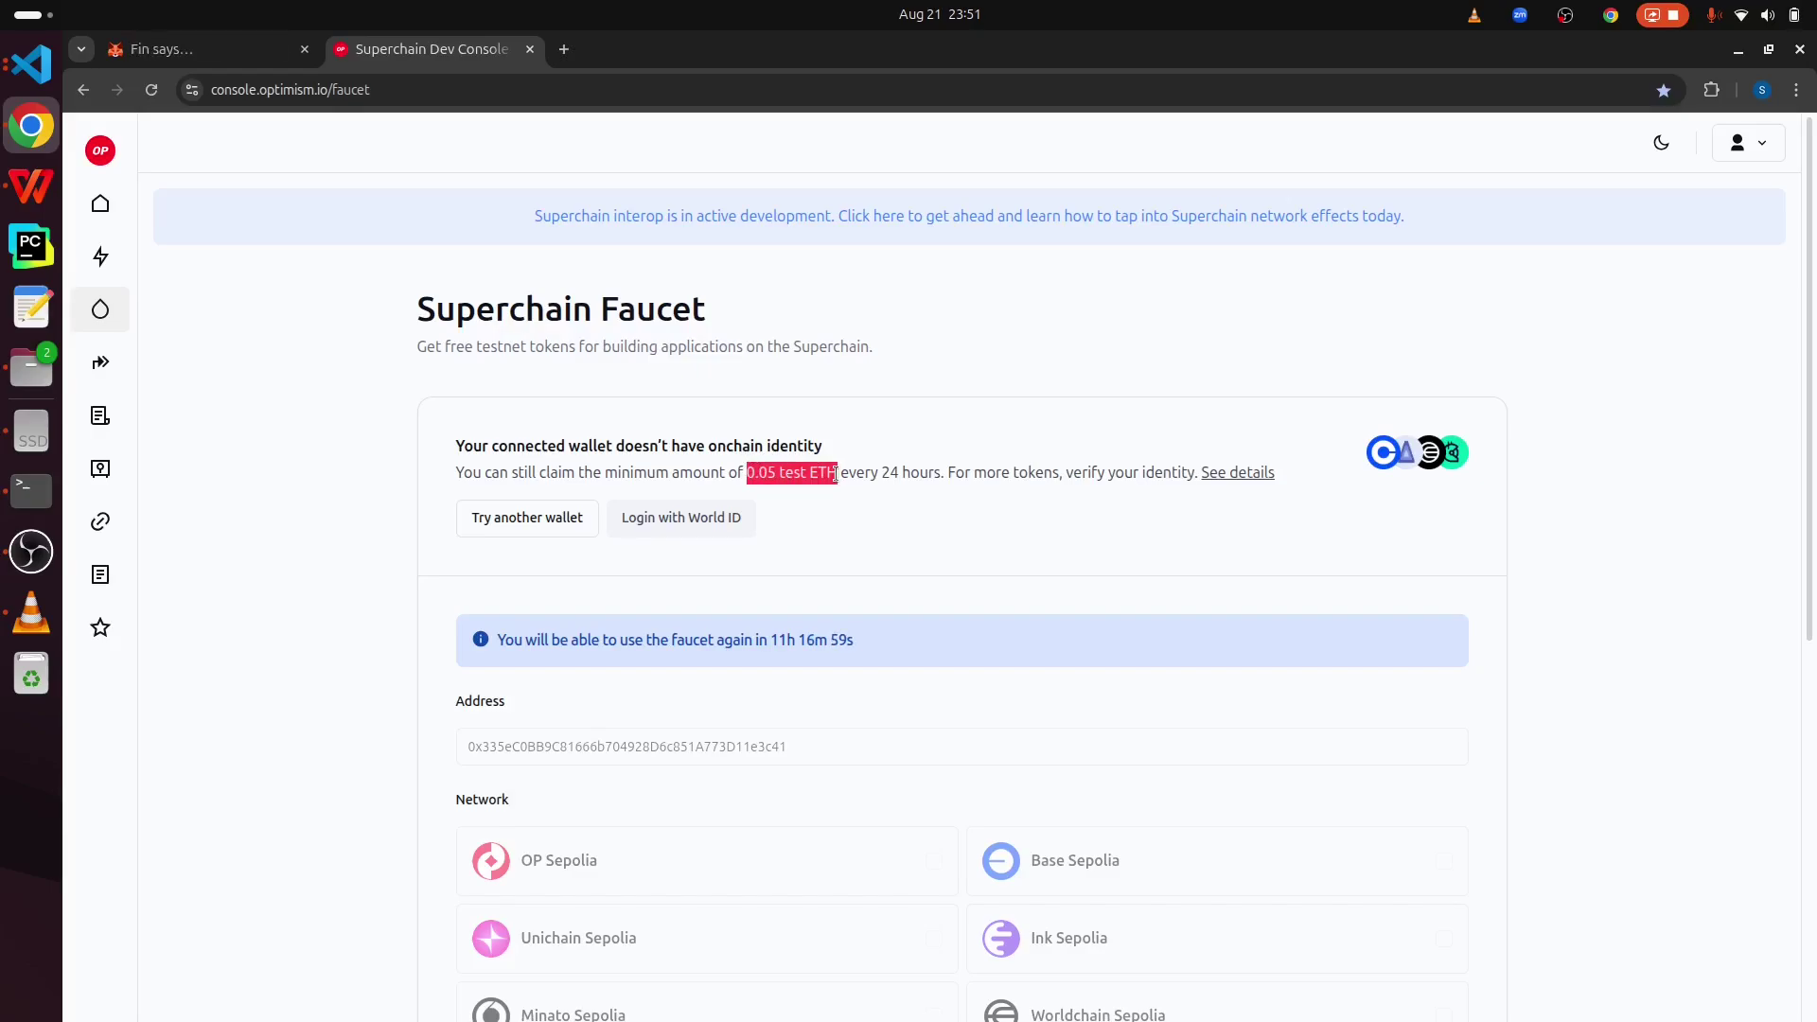
mouse_move(249, 44)
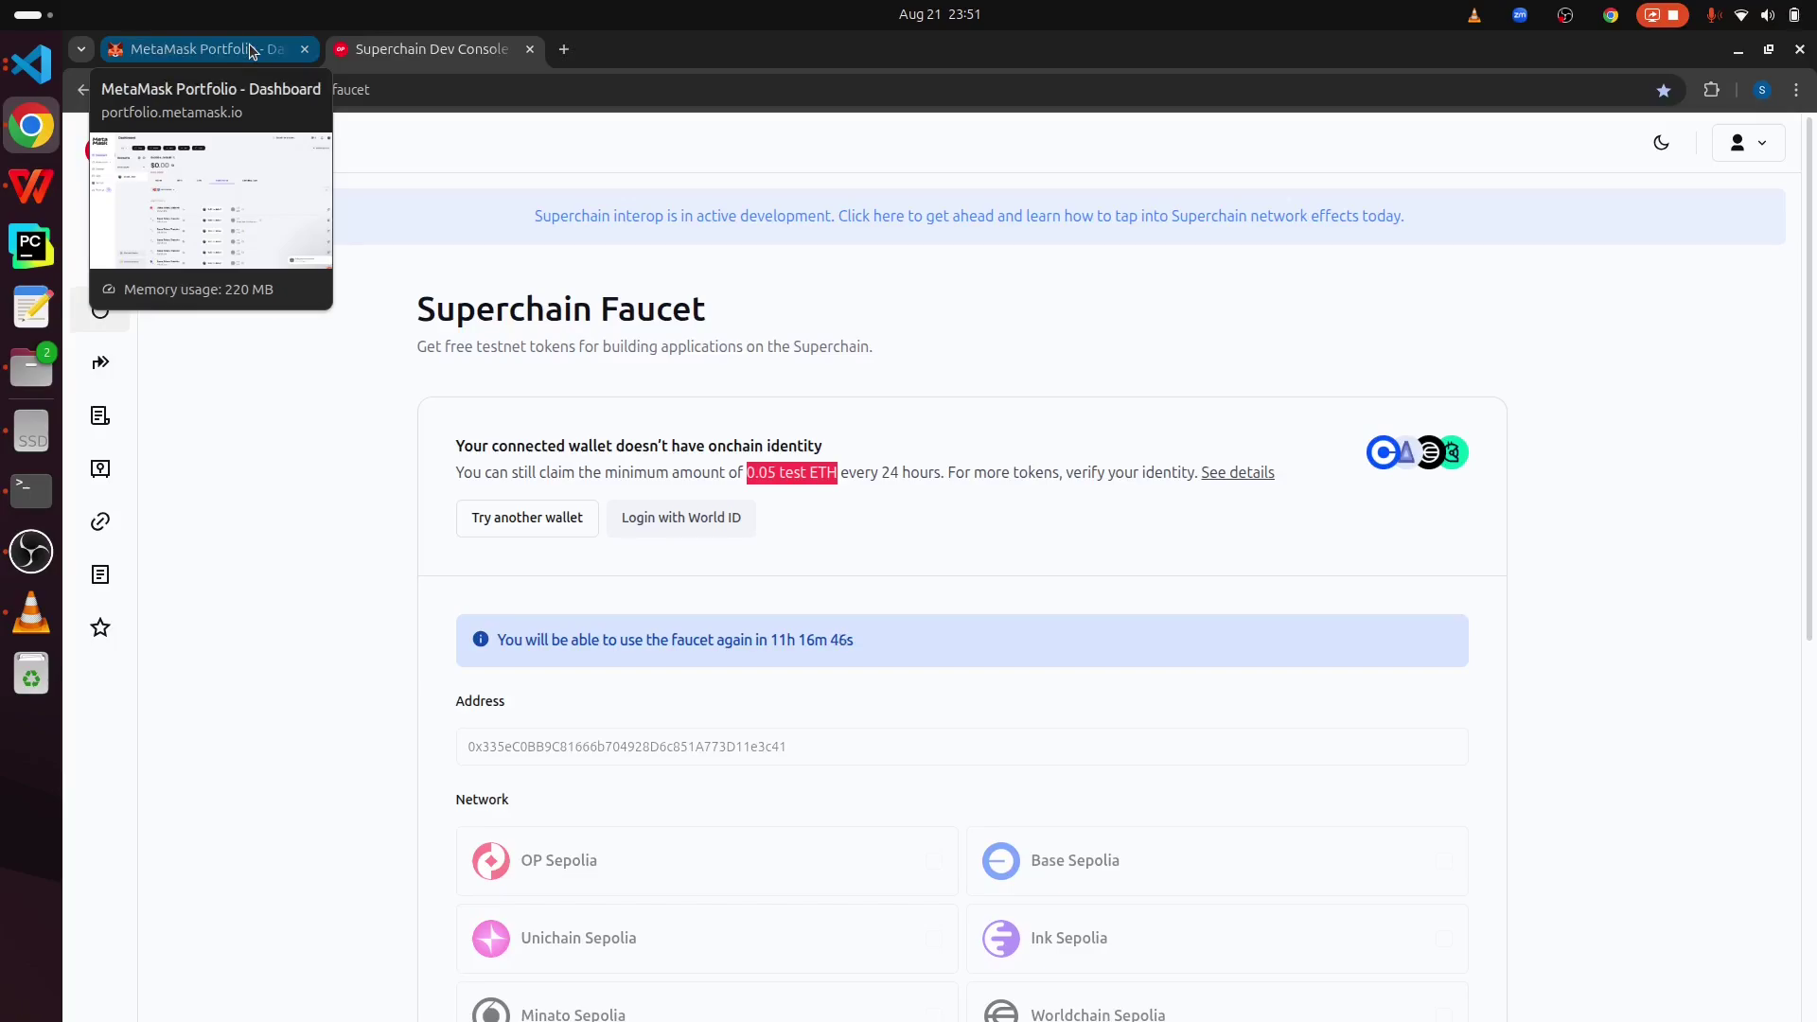
click(250, 44)
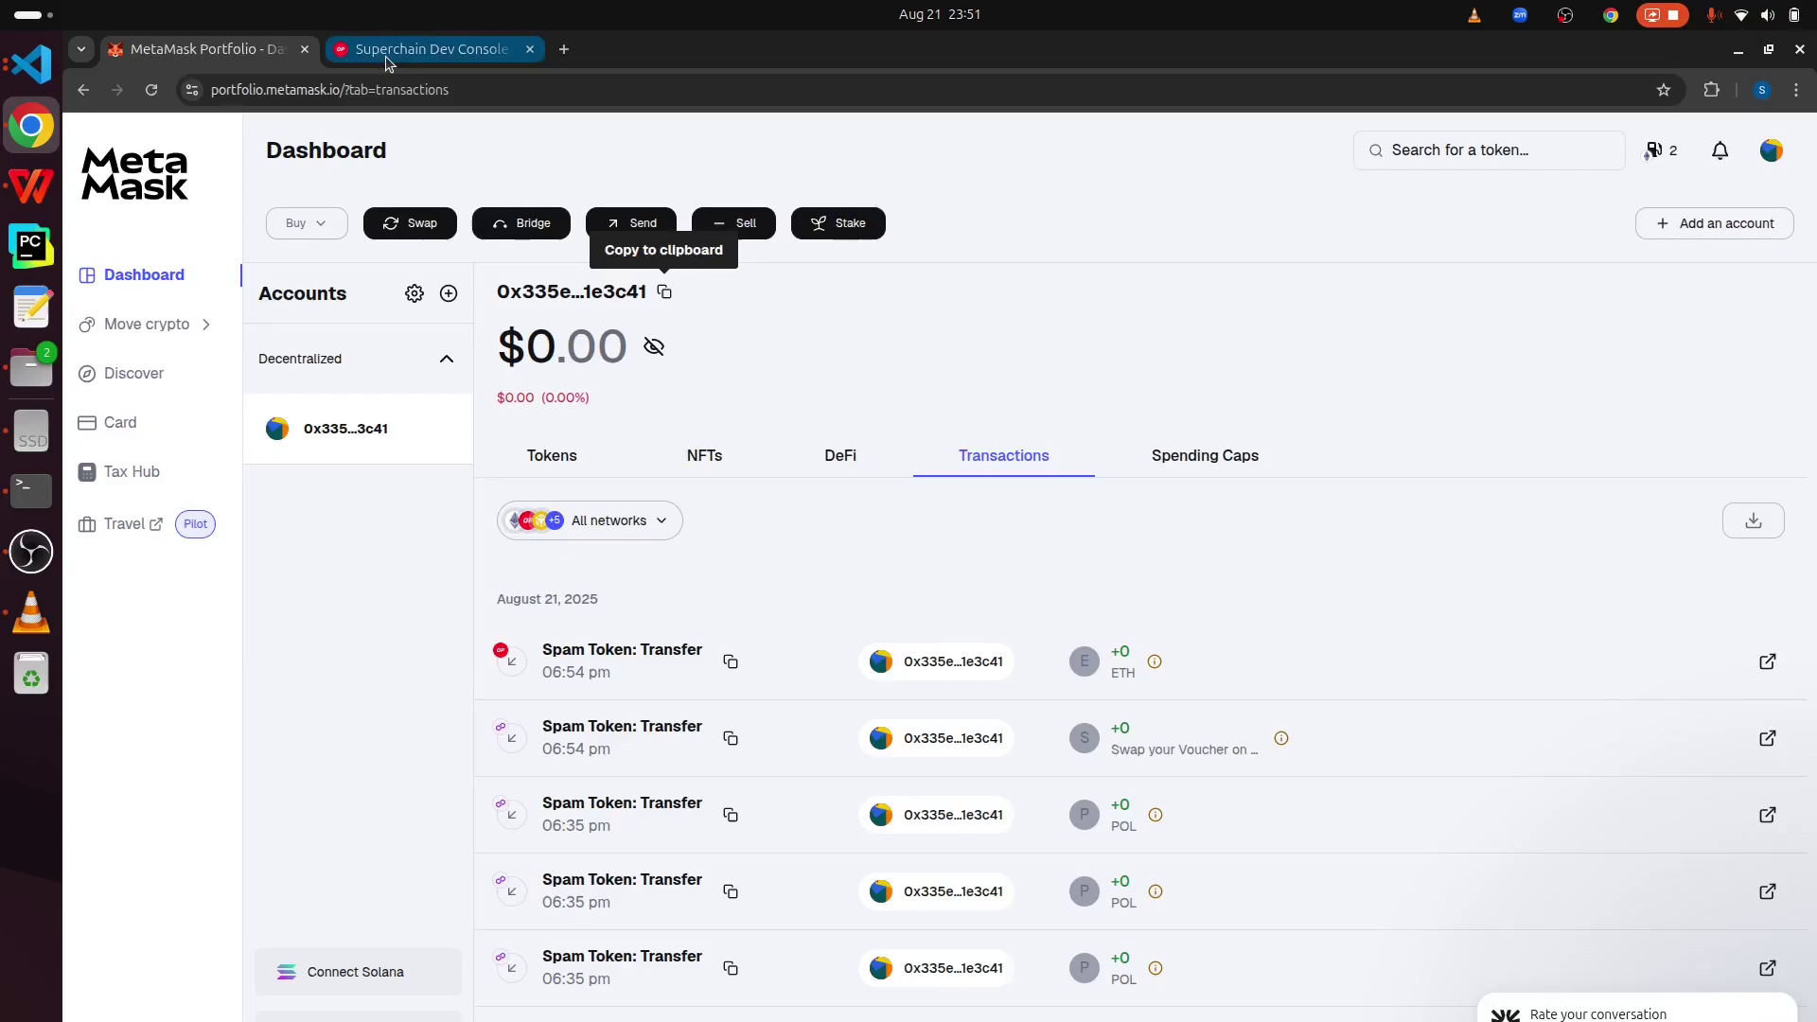
- Load app.ens.domains in a new tab and highlight the wallet's ENS name on its profile
click(564, 49)
text(app.e)
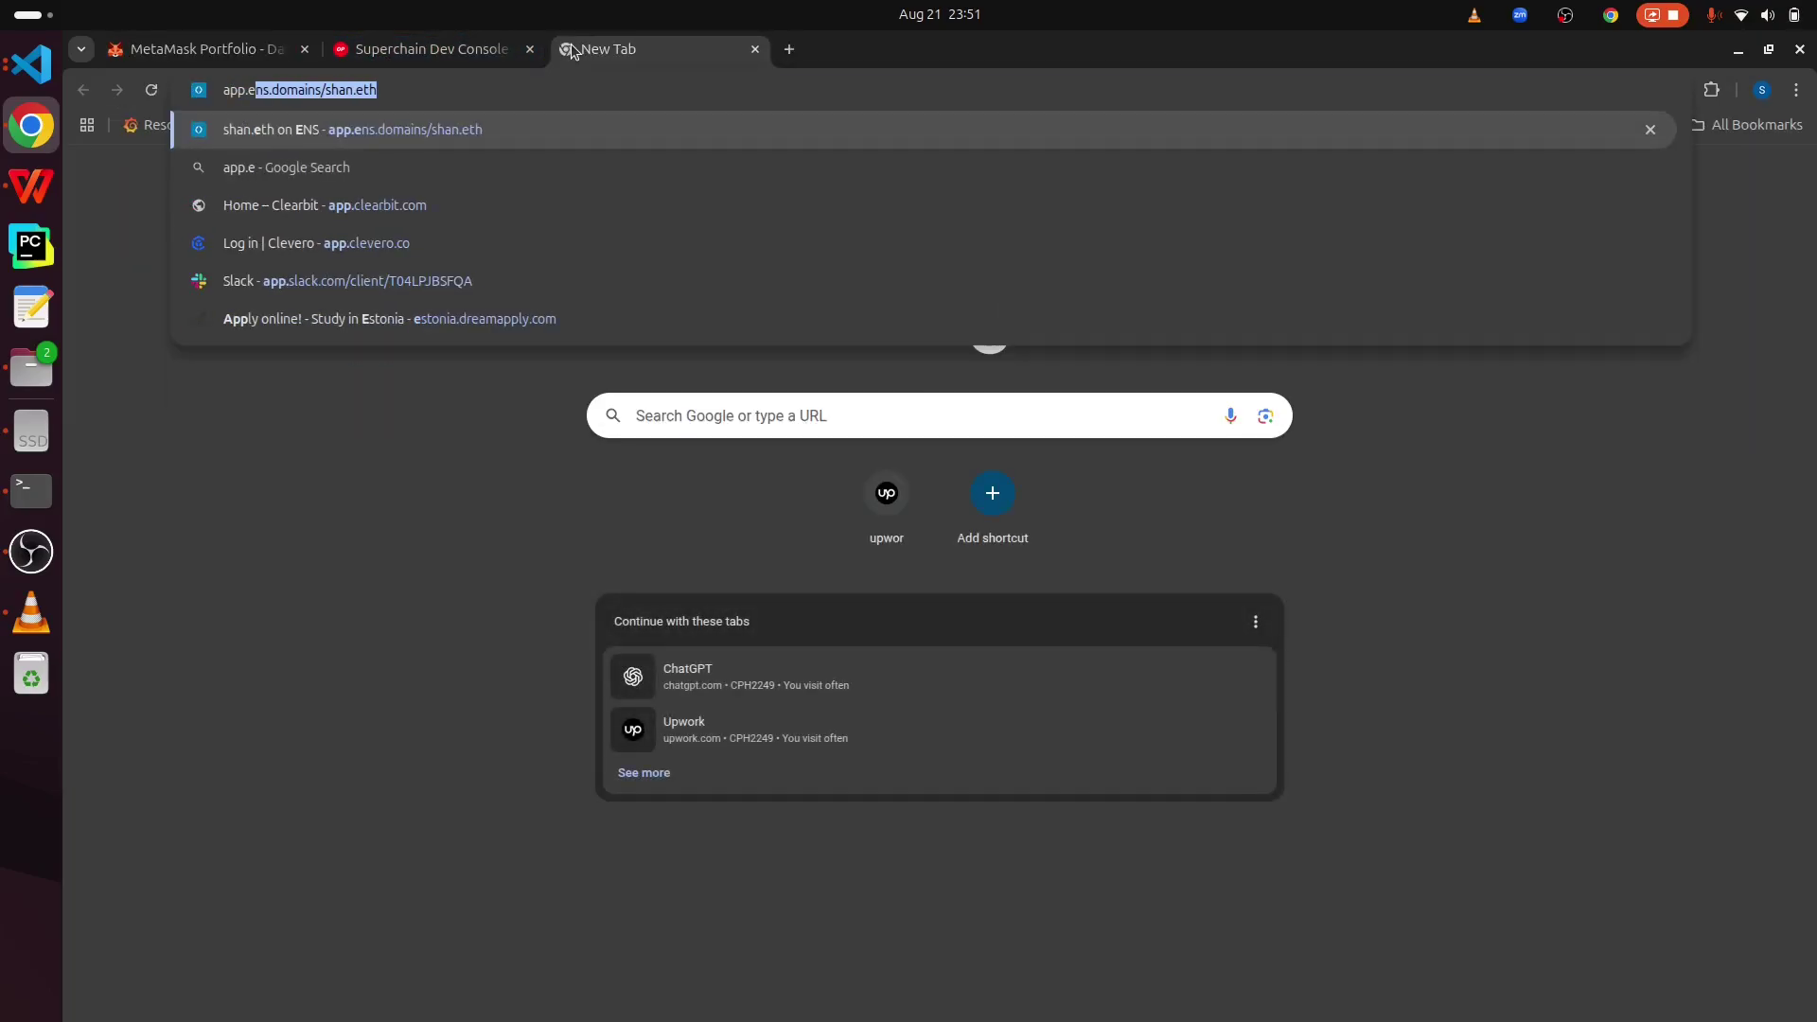
text(ns.doms)
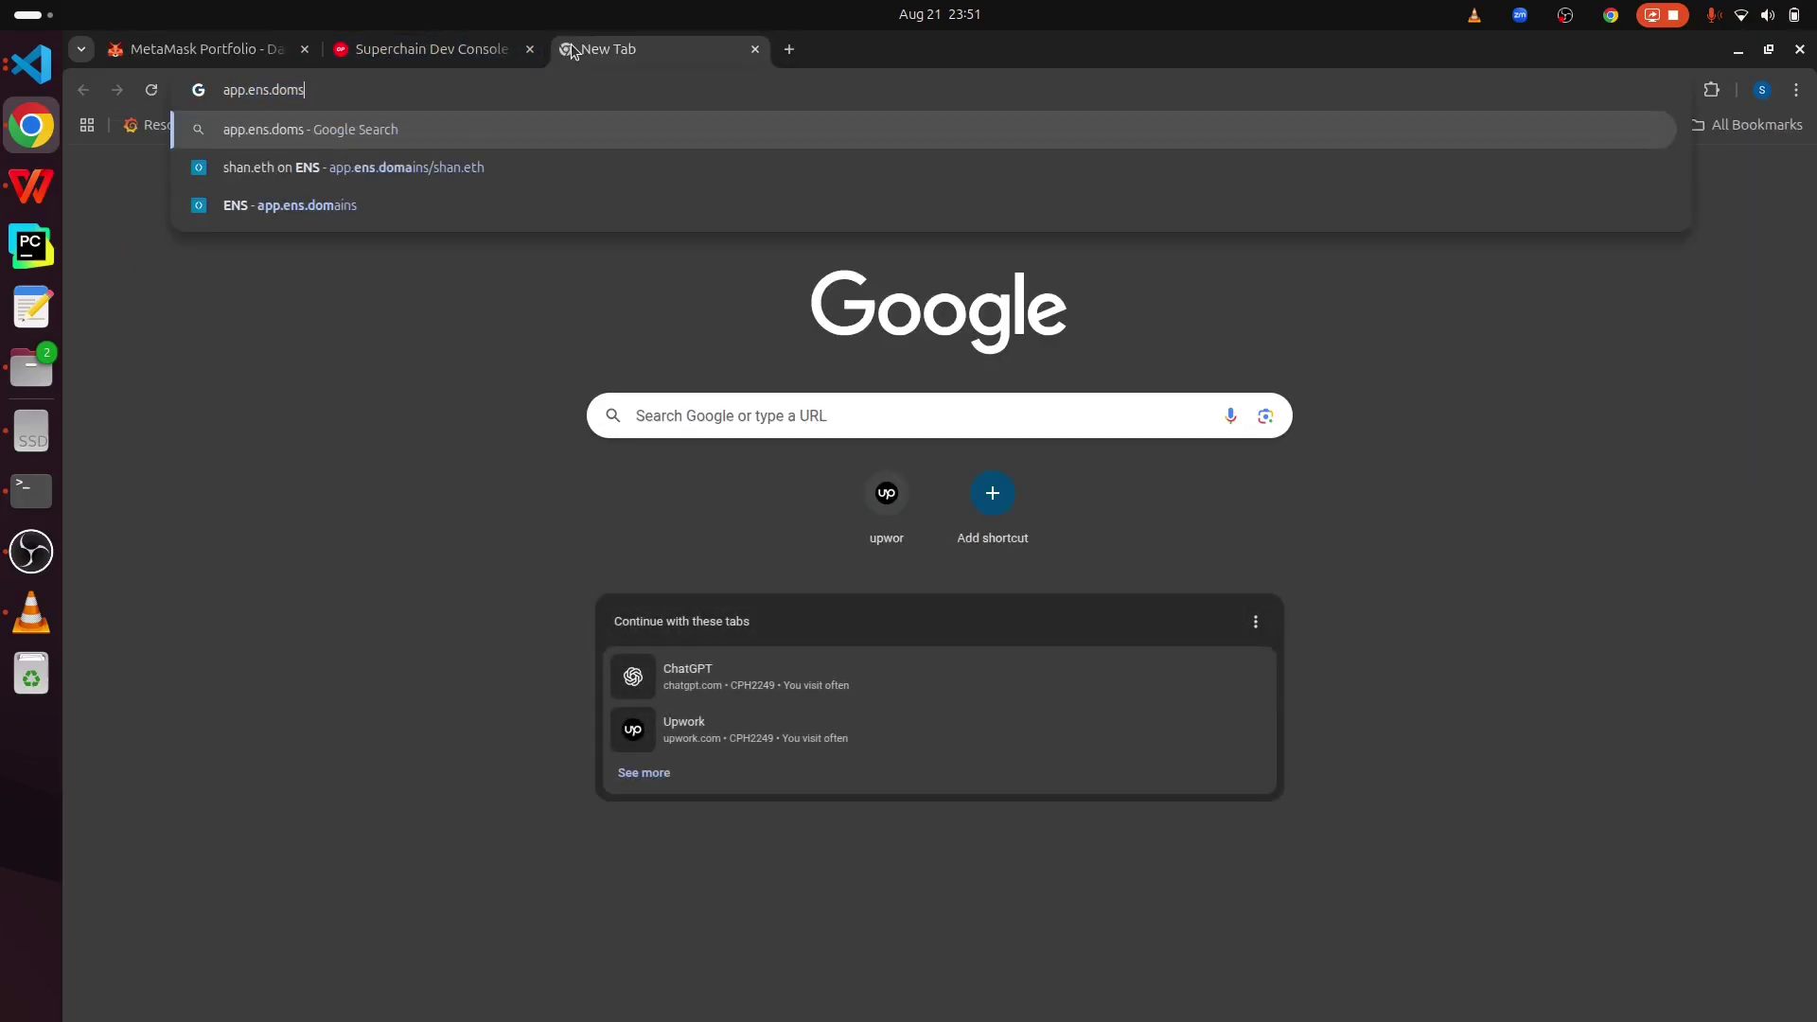
key(BackSpace)
key(BackSpace)
text(mains)
key(Return)
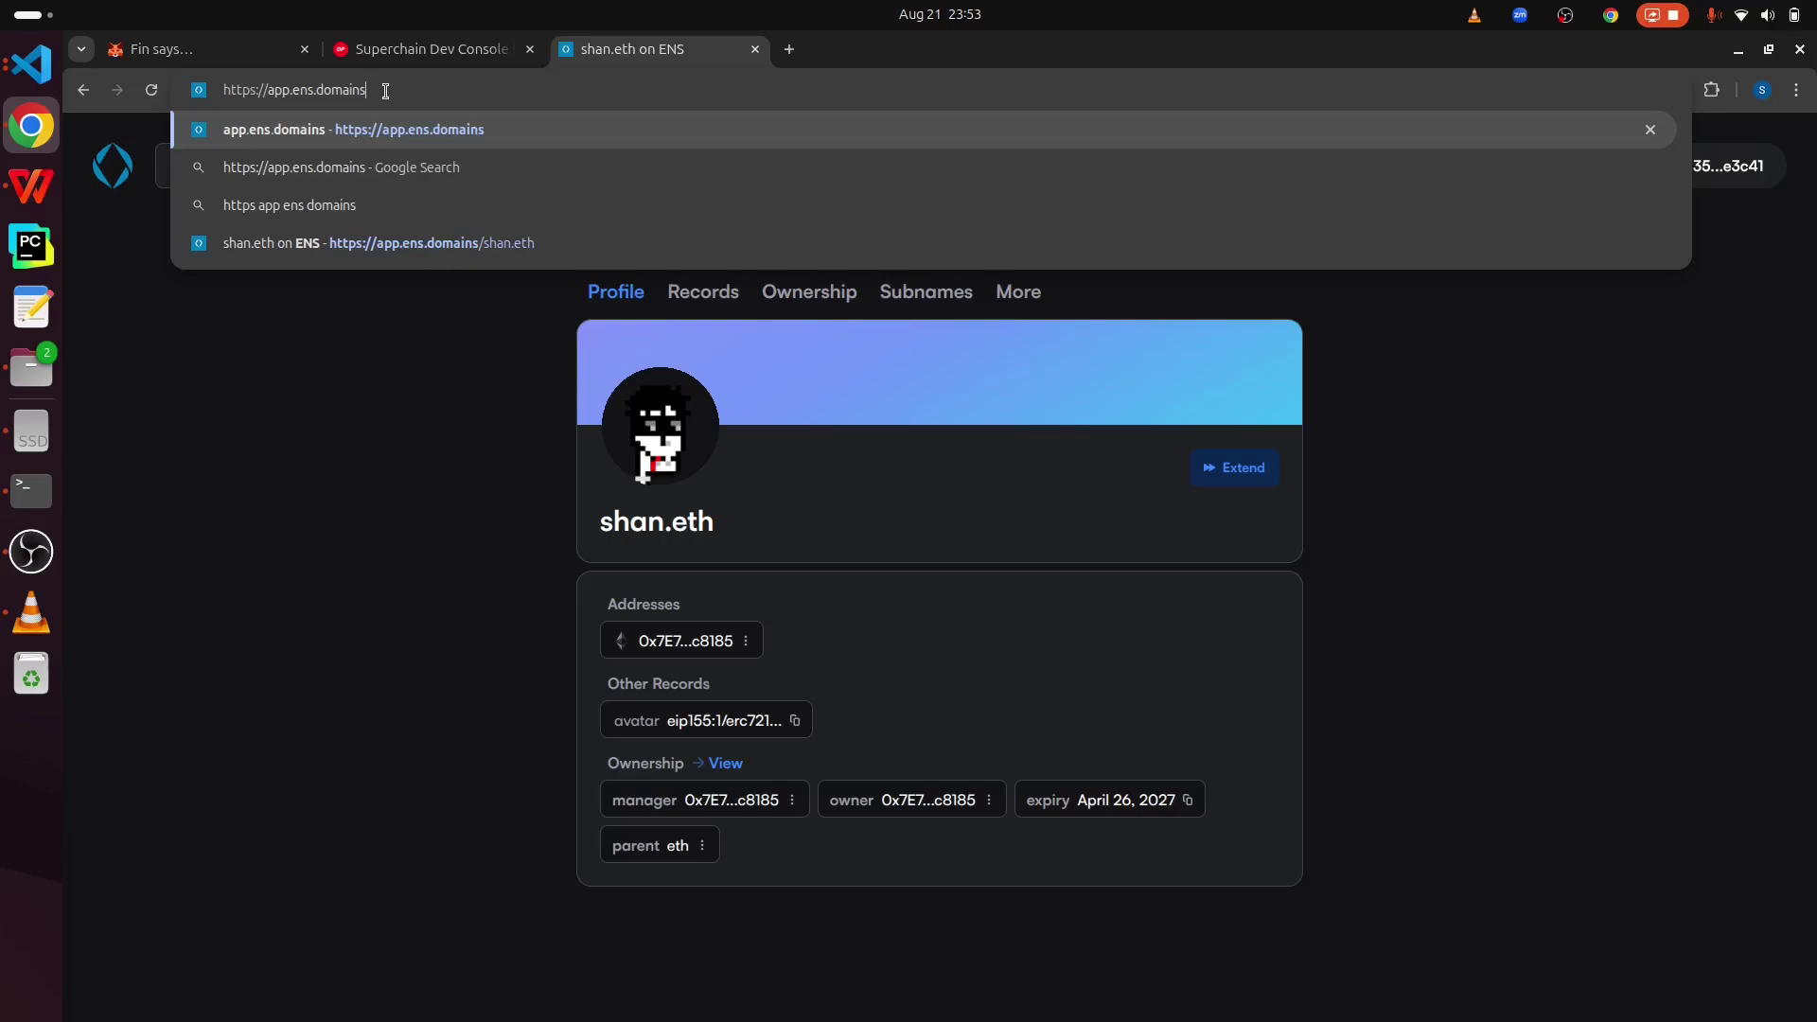
click(365, 461)
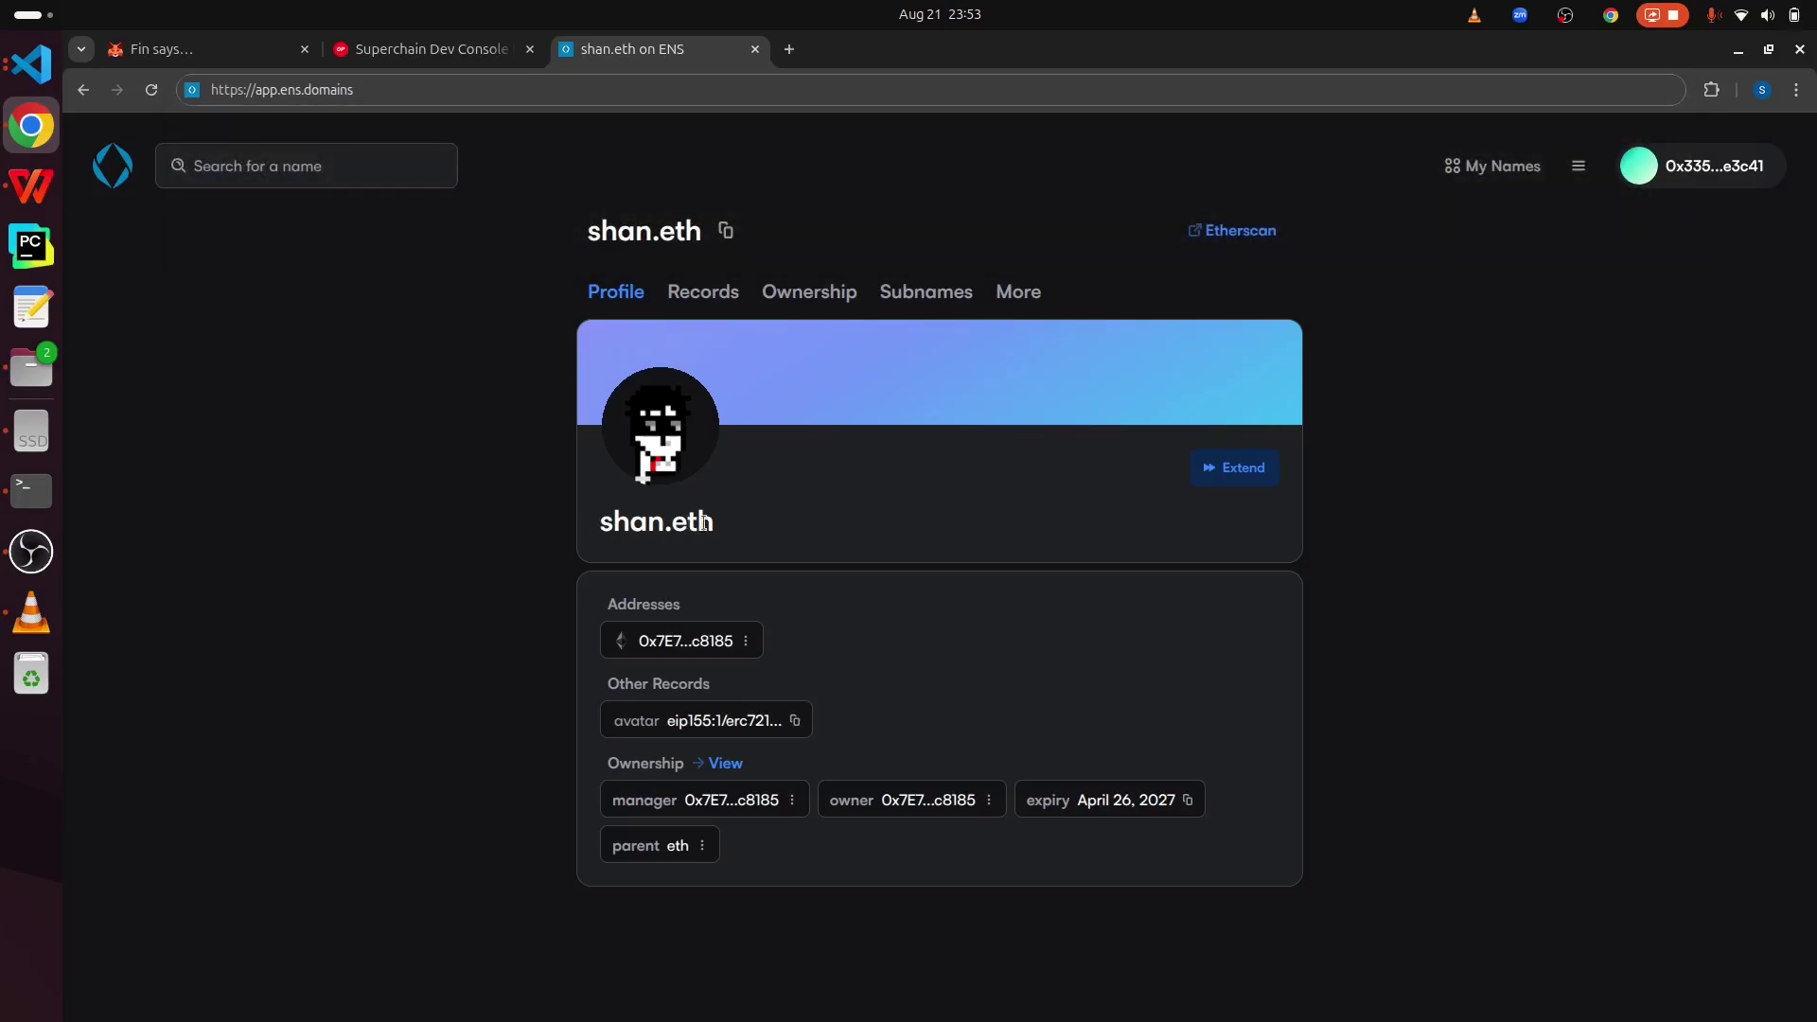
drag(742, 531, 588, 539)
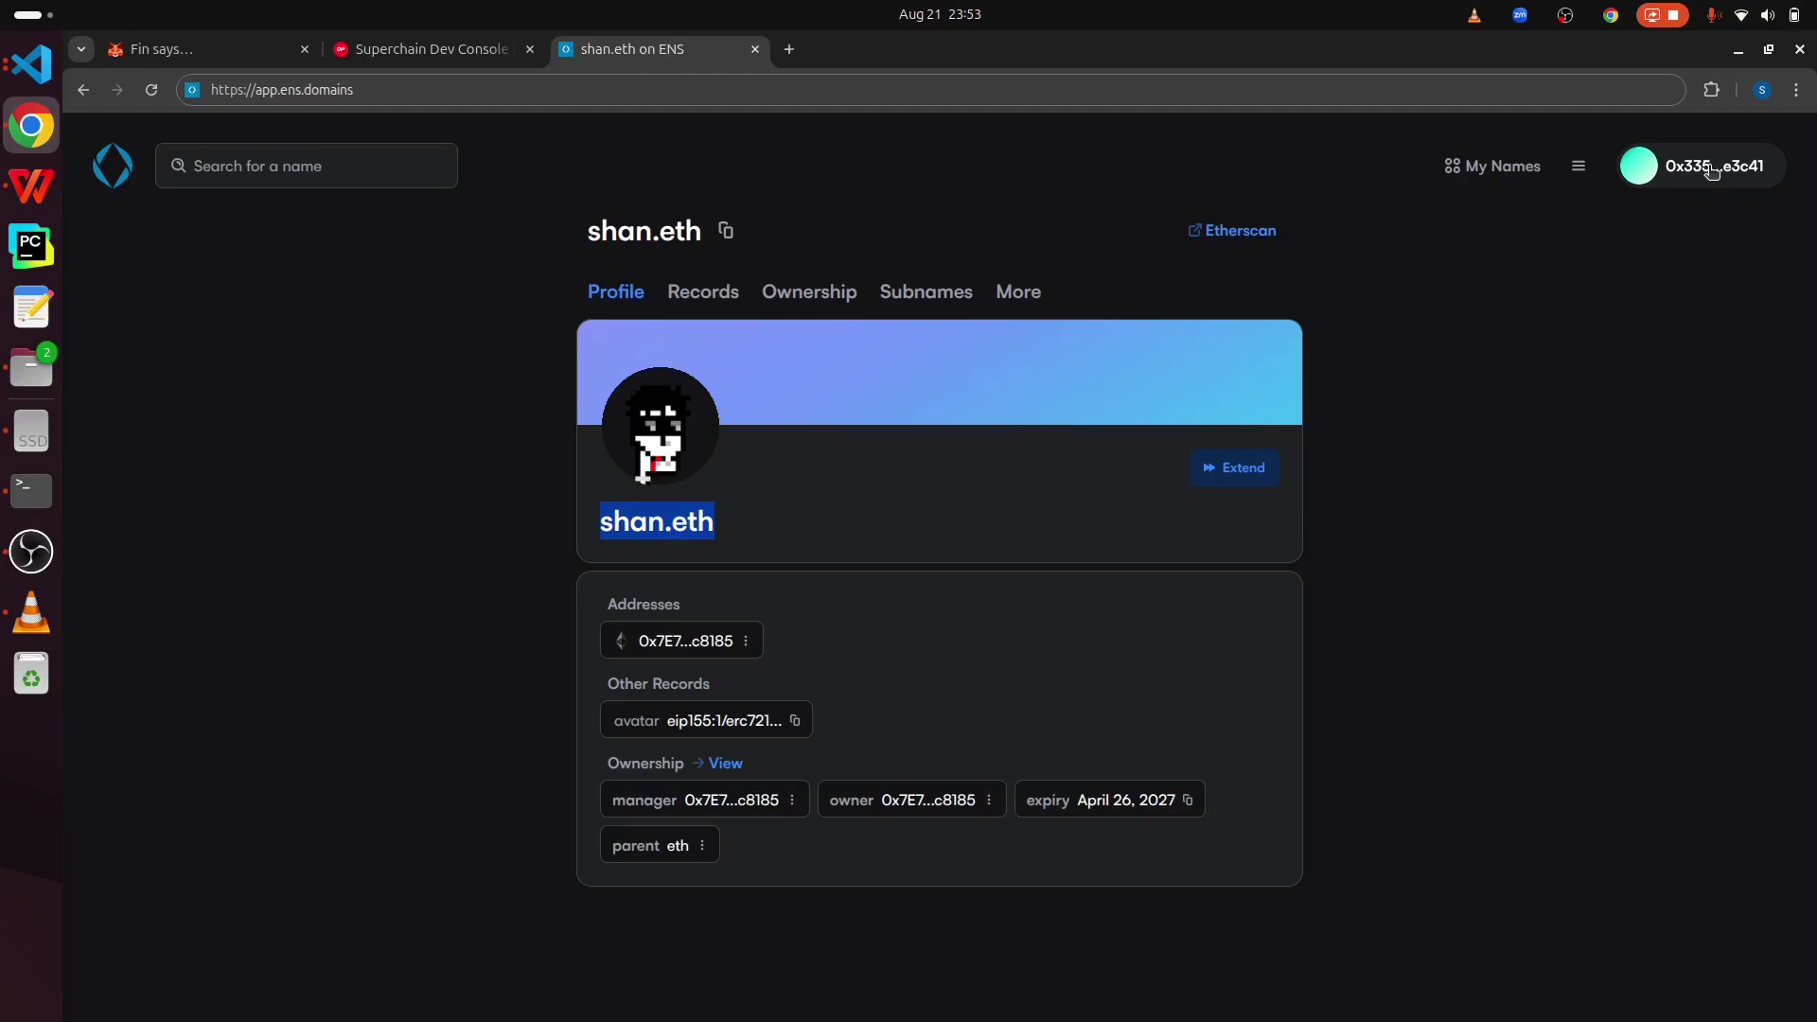
- Open the ENS wallet menu and compare its address with the Portfolio account address
click(1711, 171)
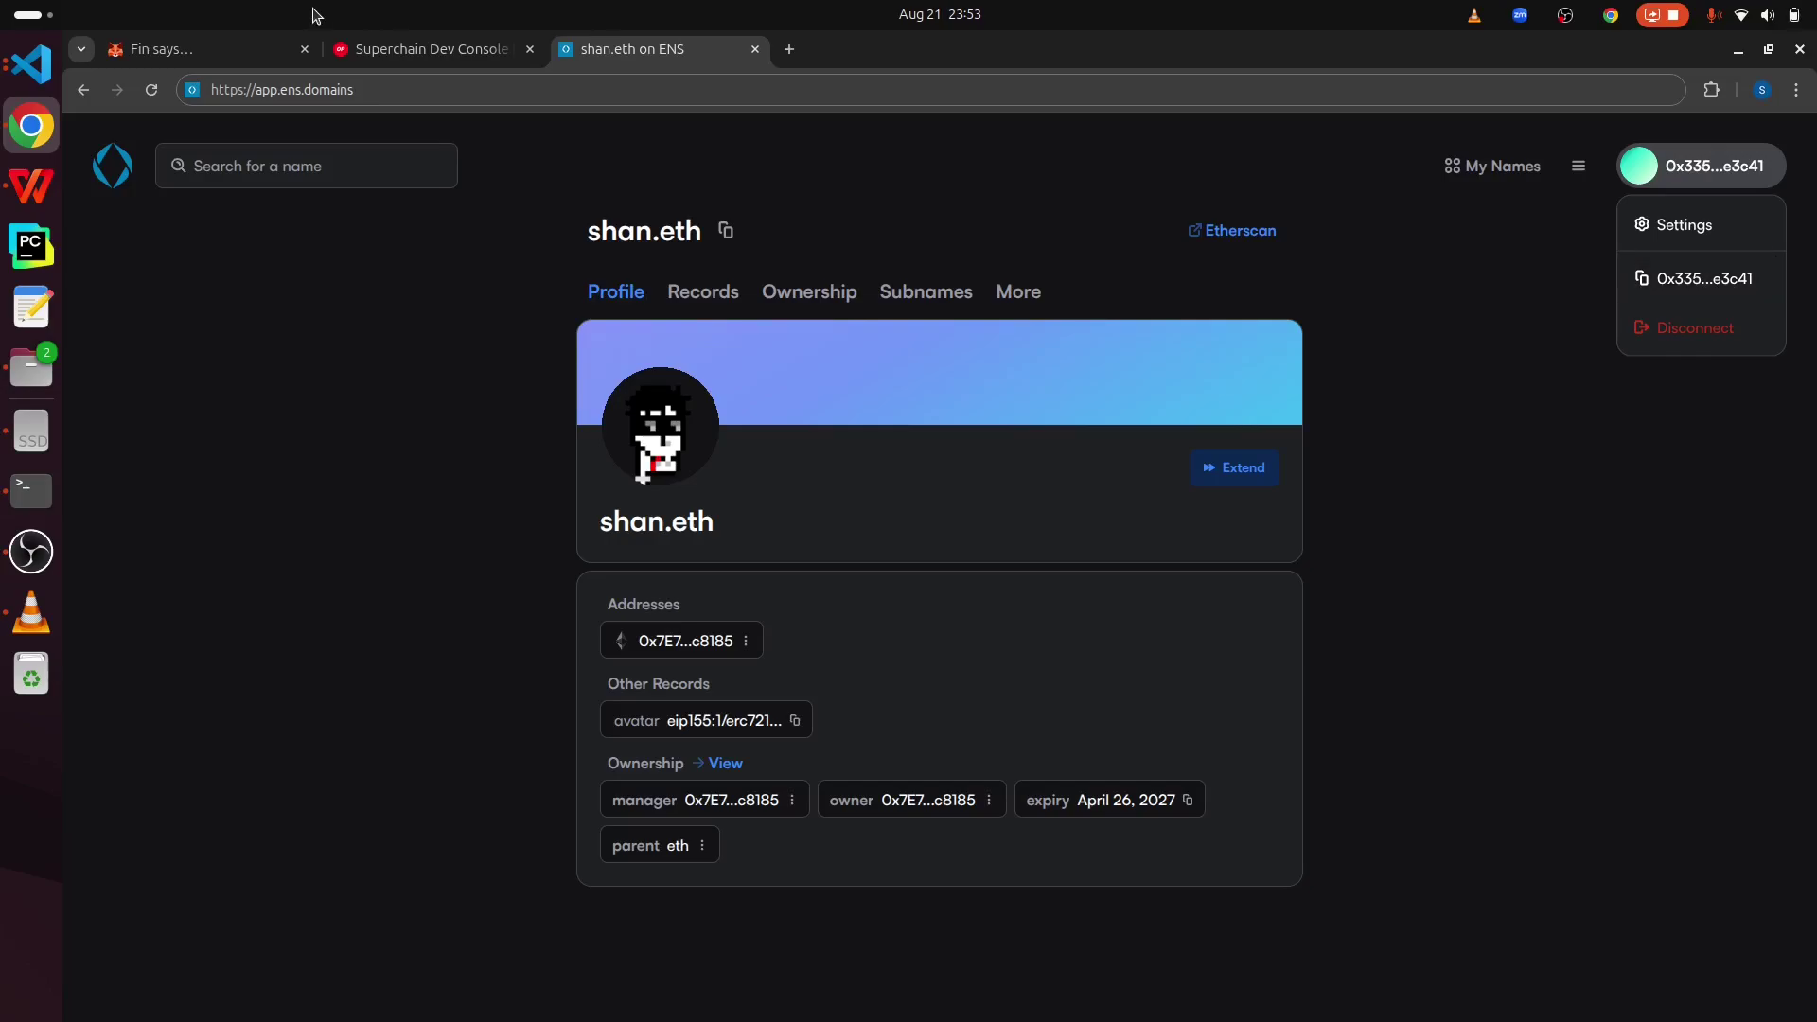
click(214, 49)
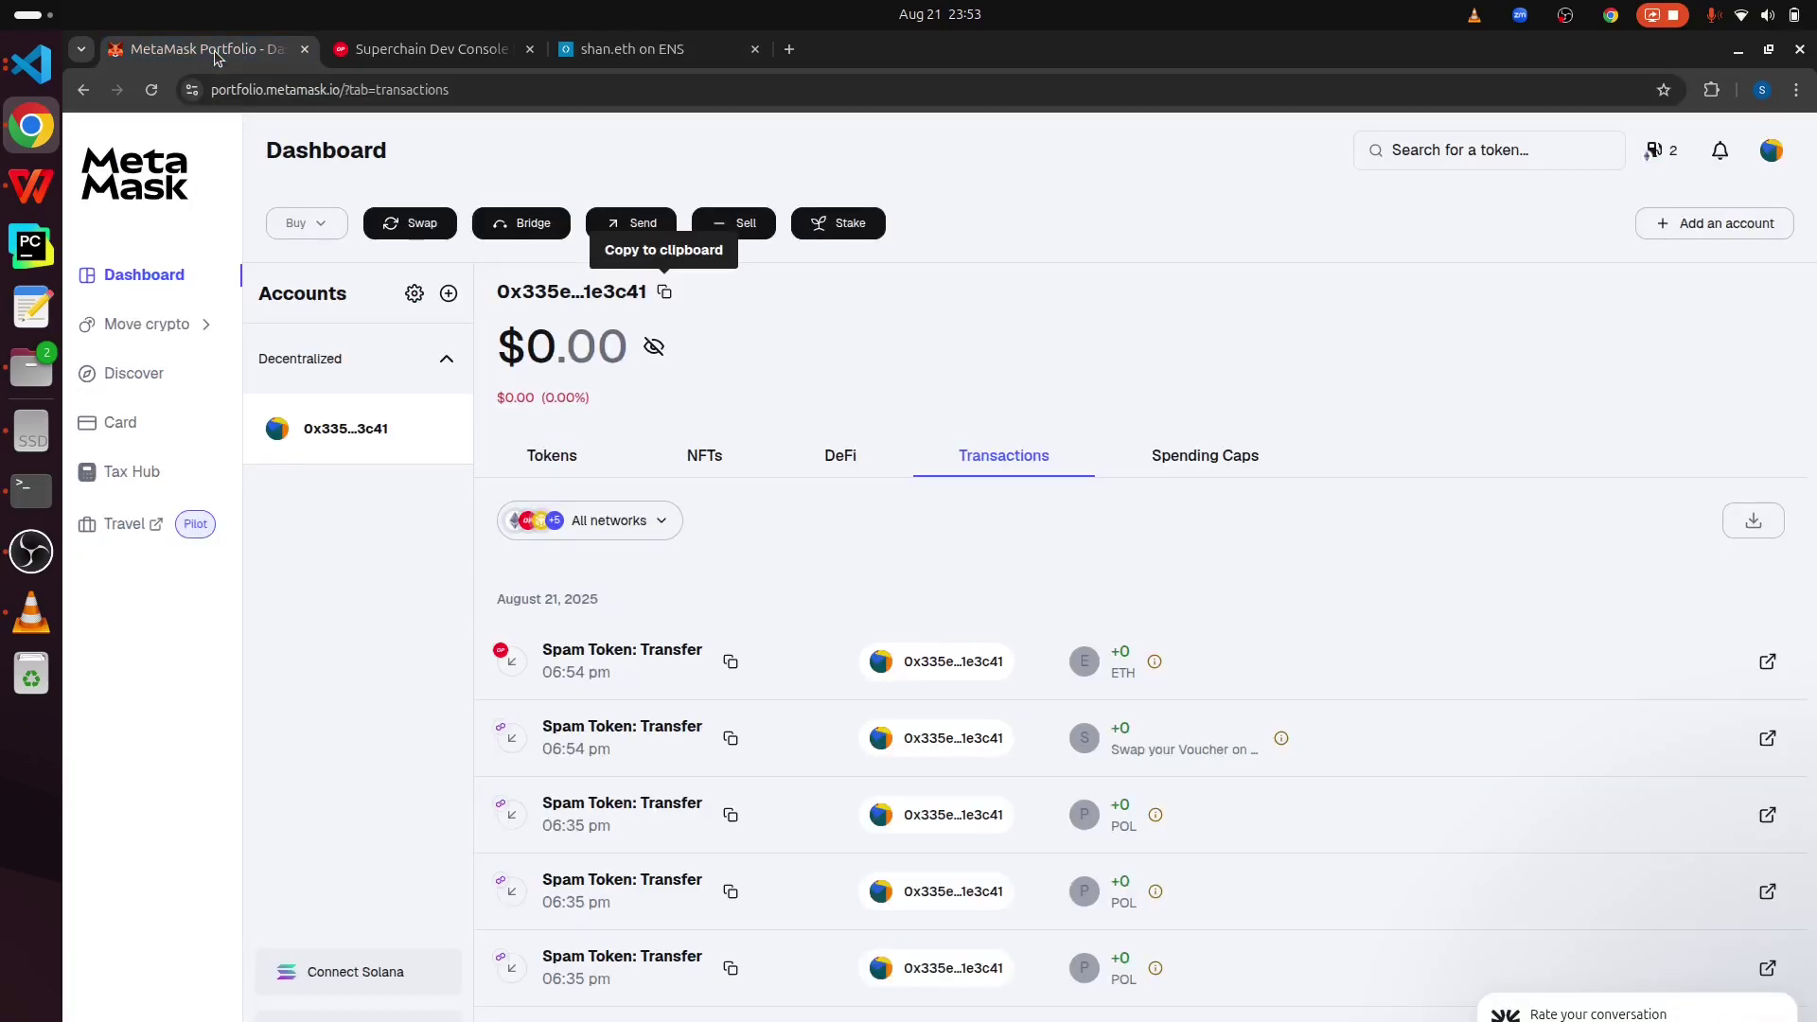
drag(496, 291, 644, 284)
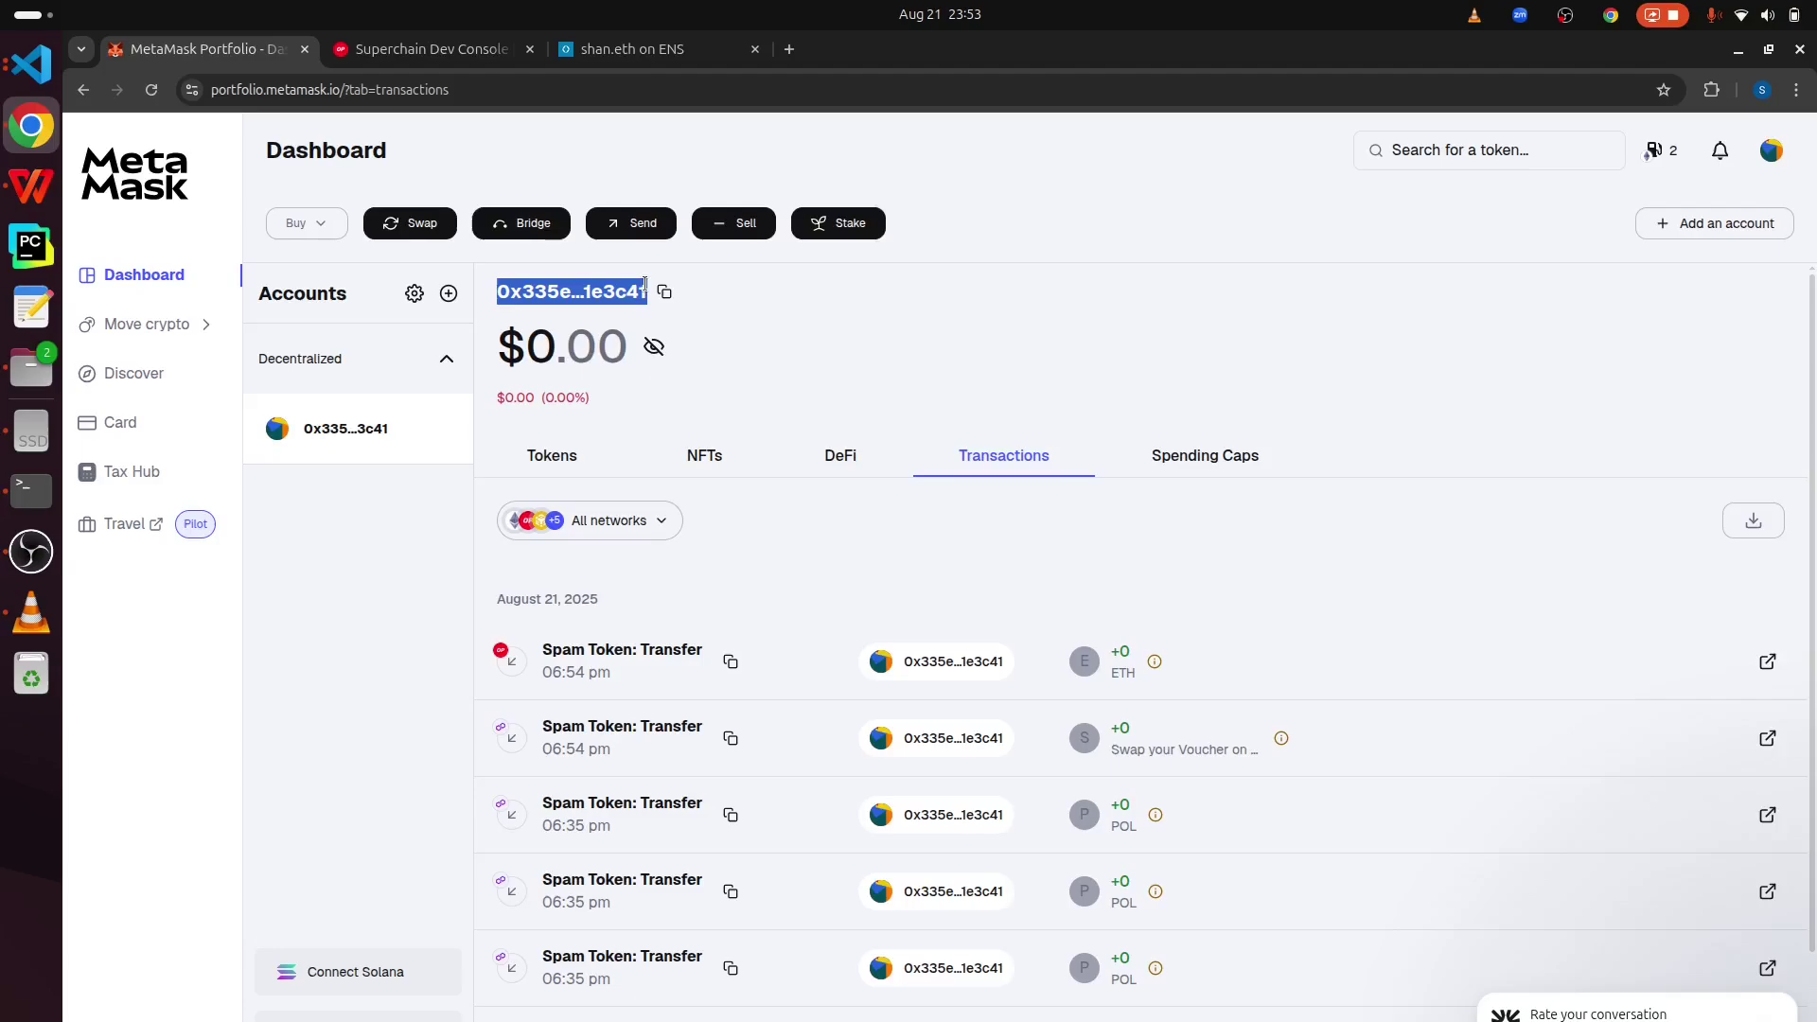
click(503, 292)
drag(517, 292, 498, 294)
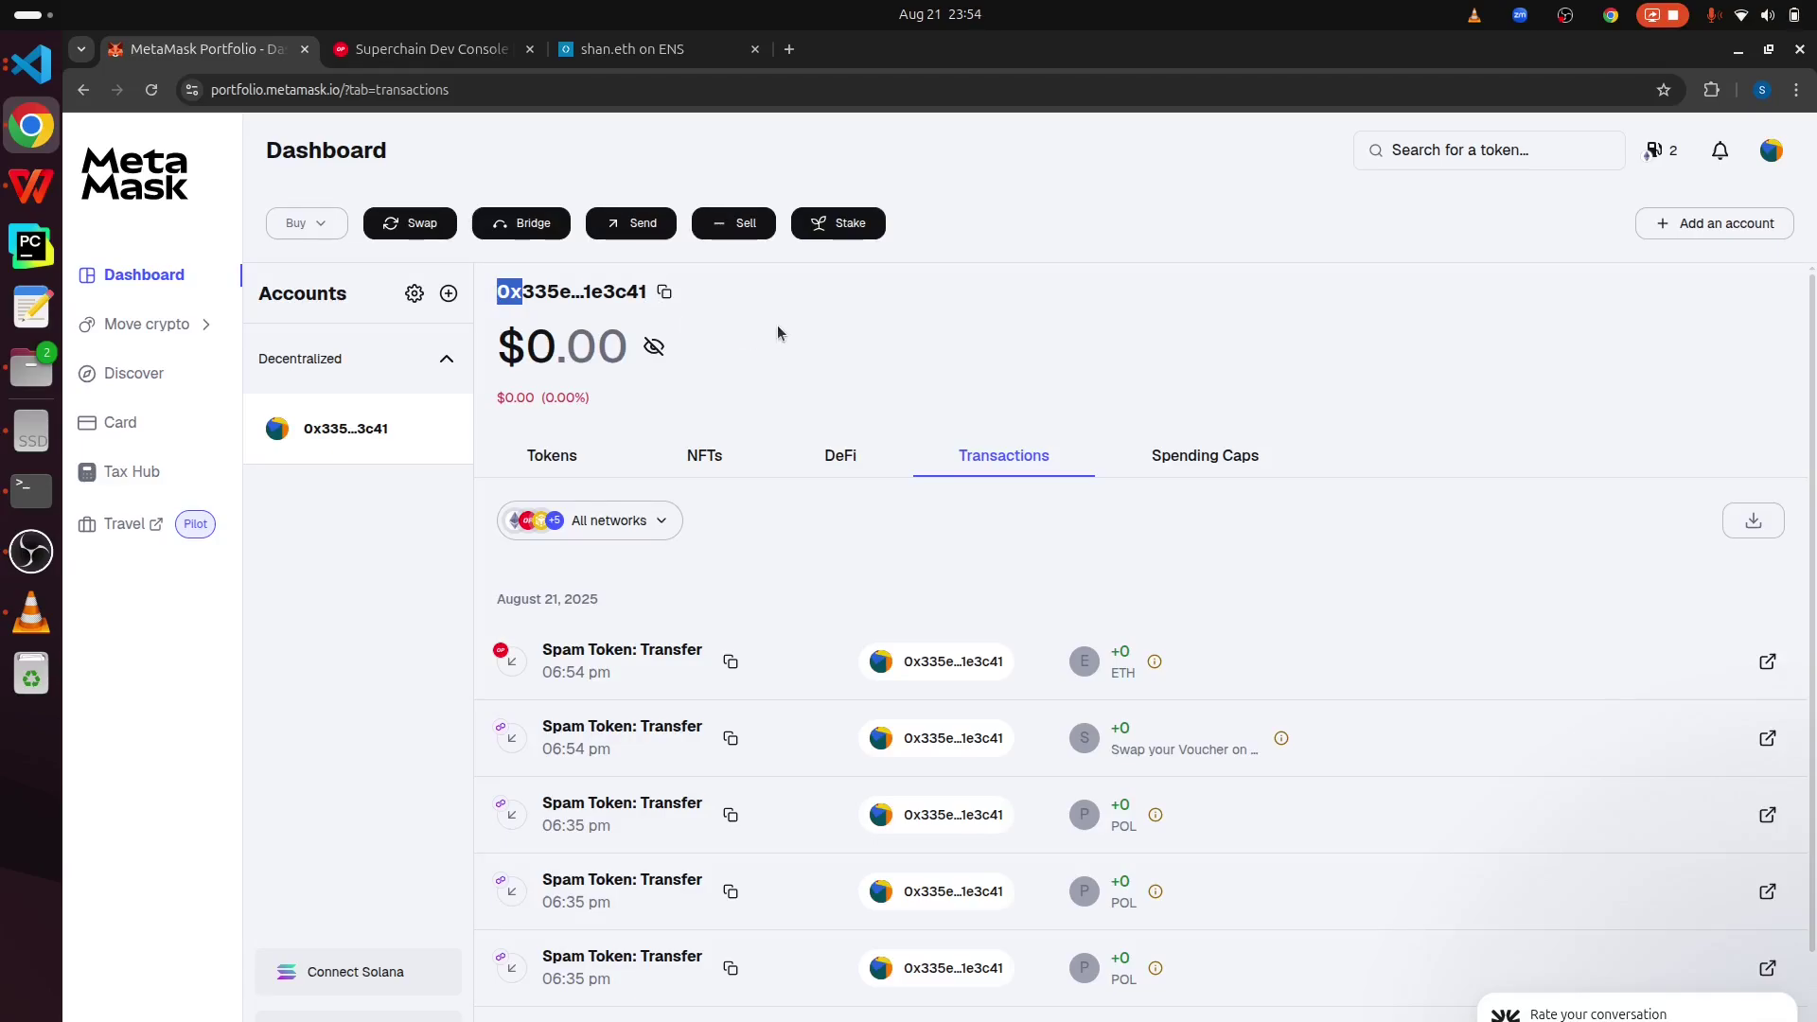
click(651, 52)
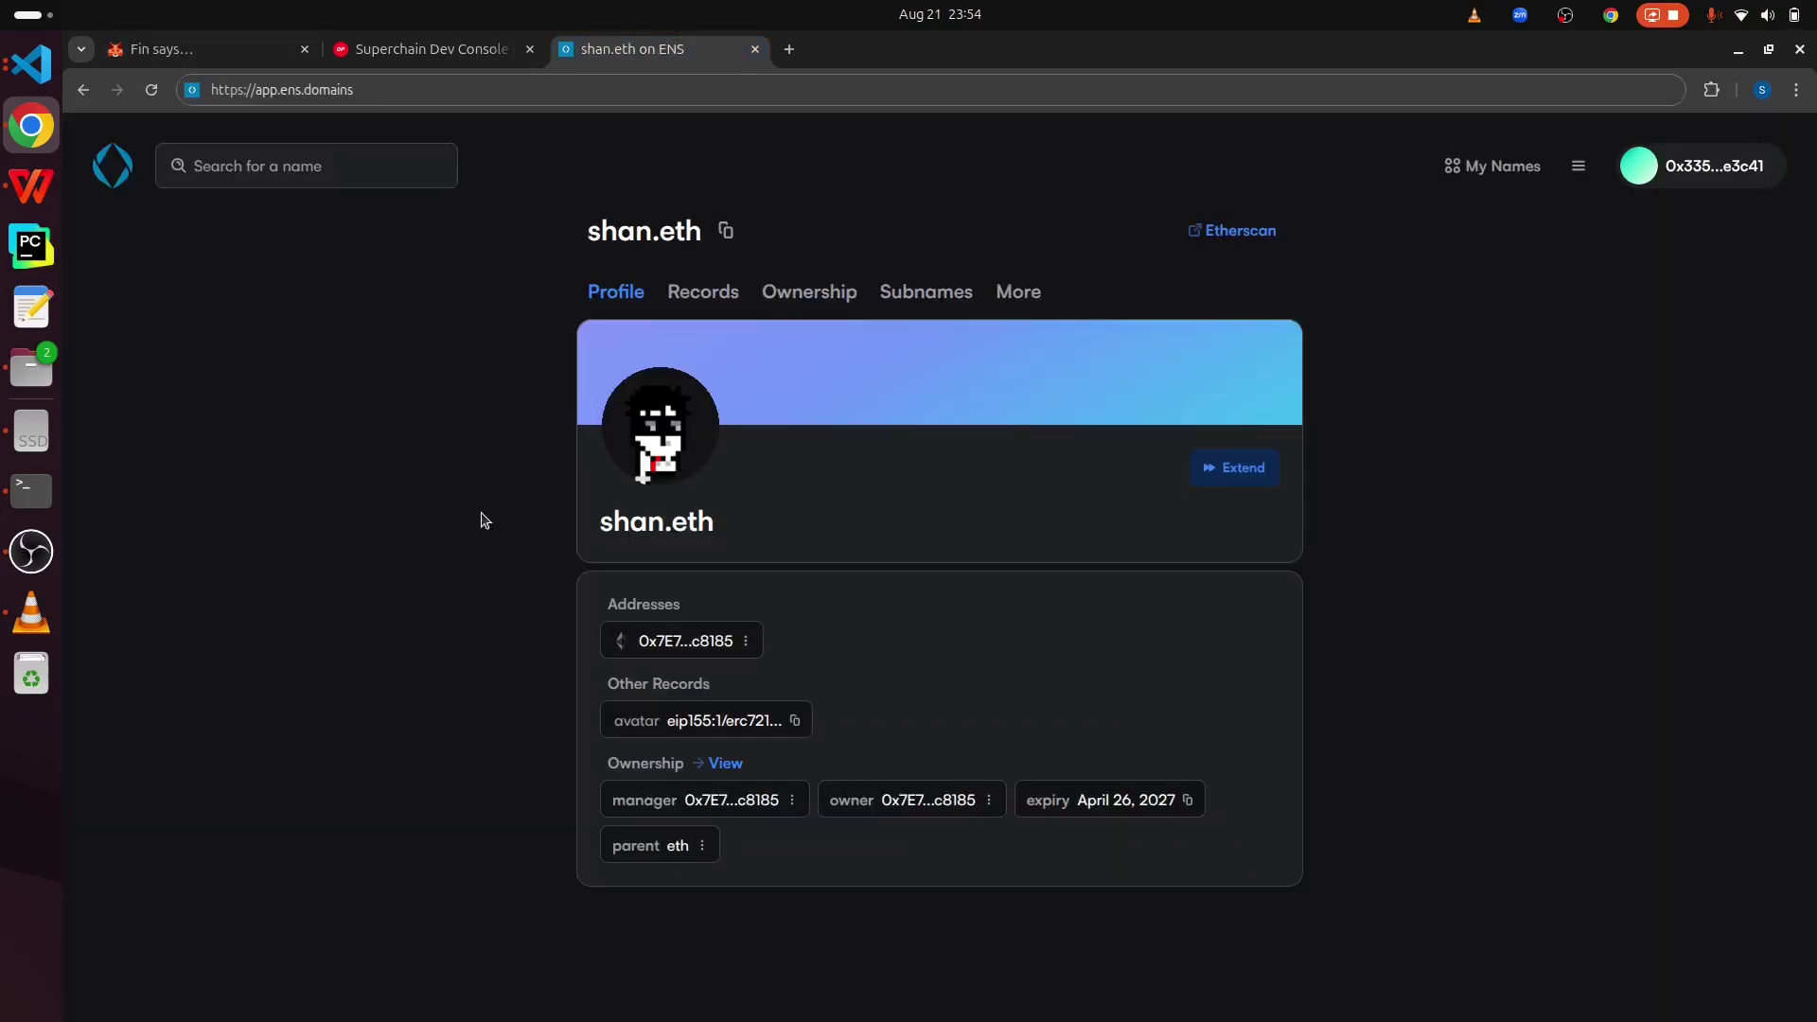
- Load etherscan.io in a new tab
click(789, 52)
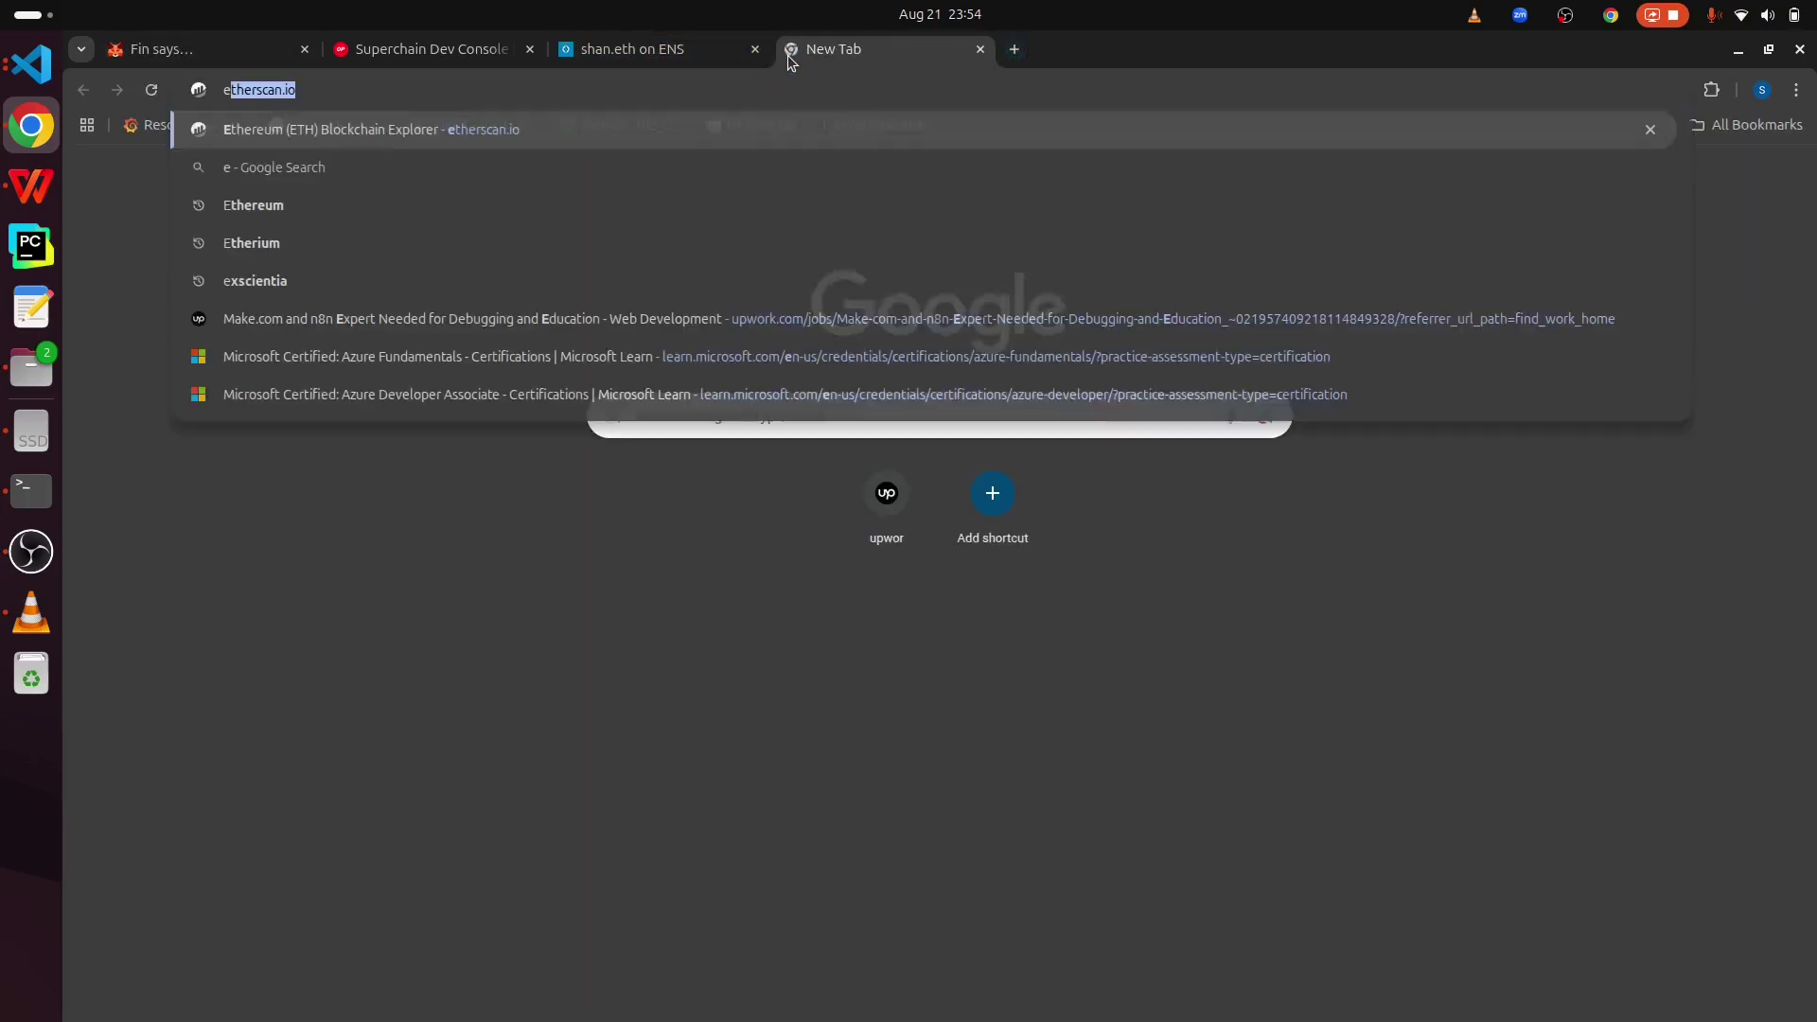
text(etherscan.io)
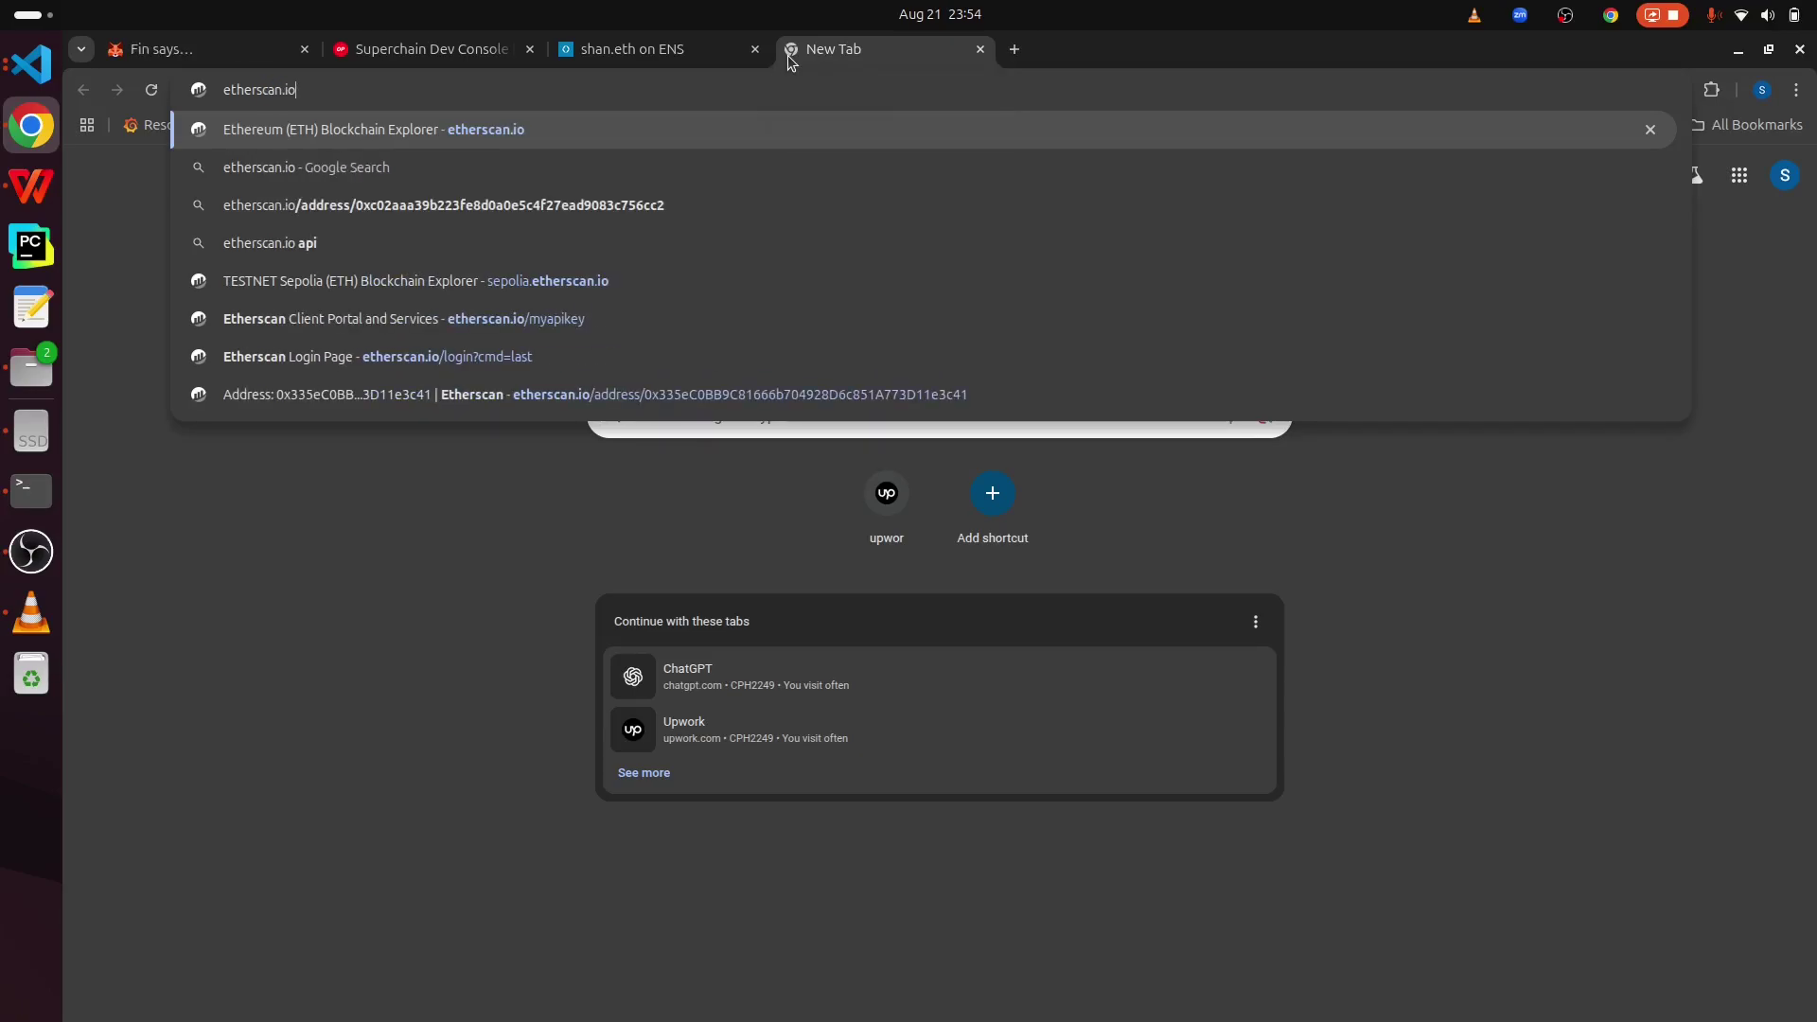
key(Return)
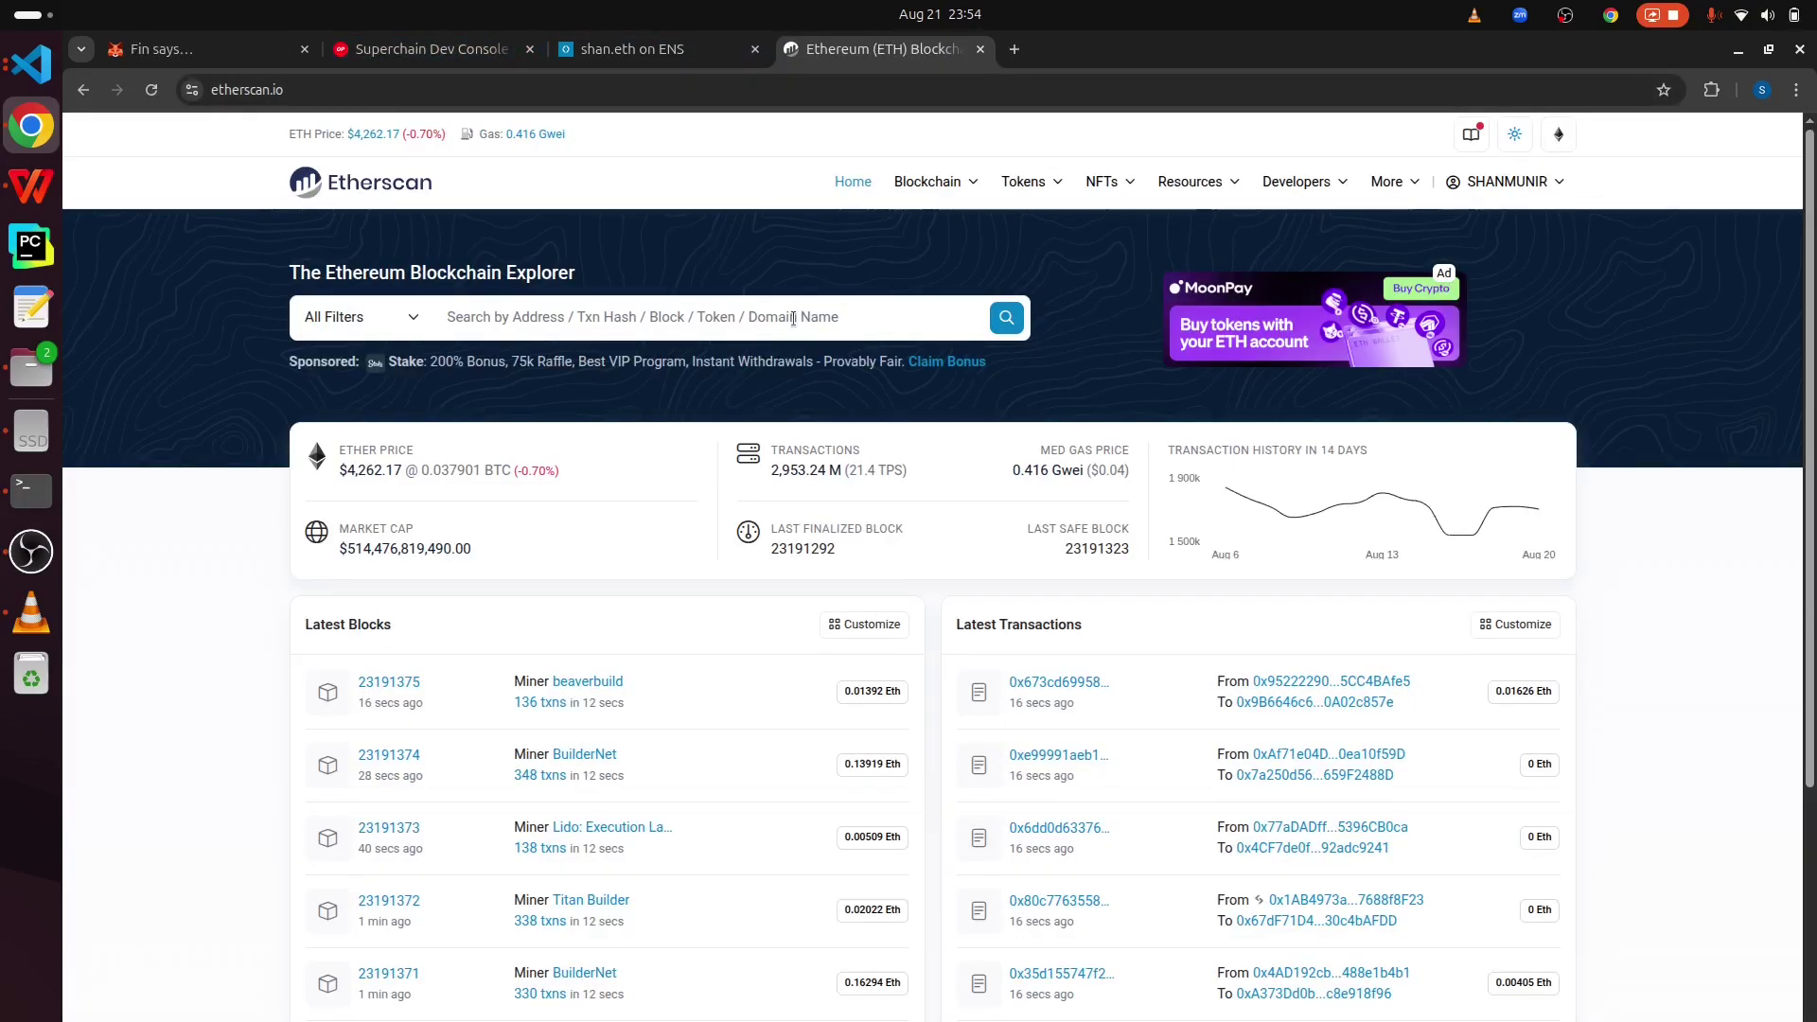
- Search Etherscan for the wallet address copied from Portfolio and mark its 0 ETH balance
click(174, 49)
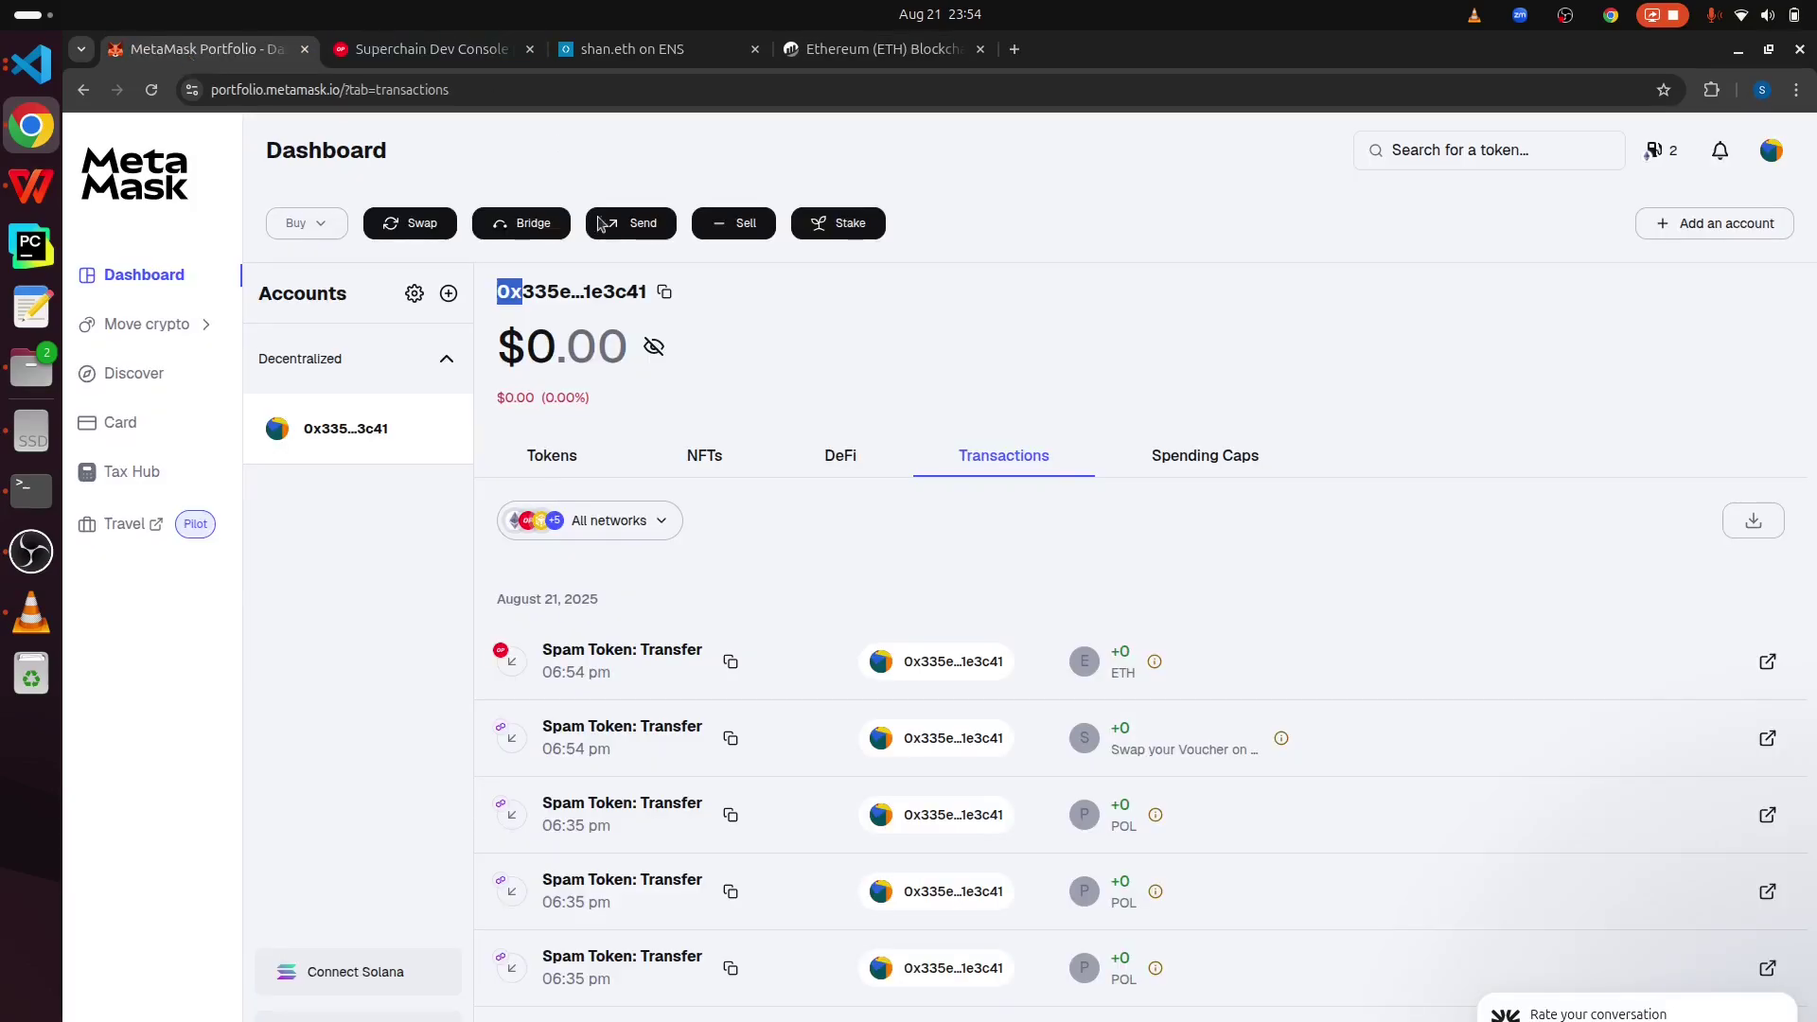
click(665, 293)
click(875, 48)
click(615, 316)
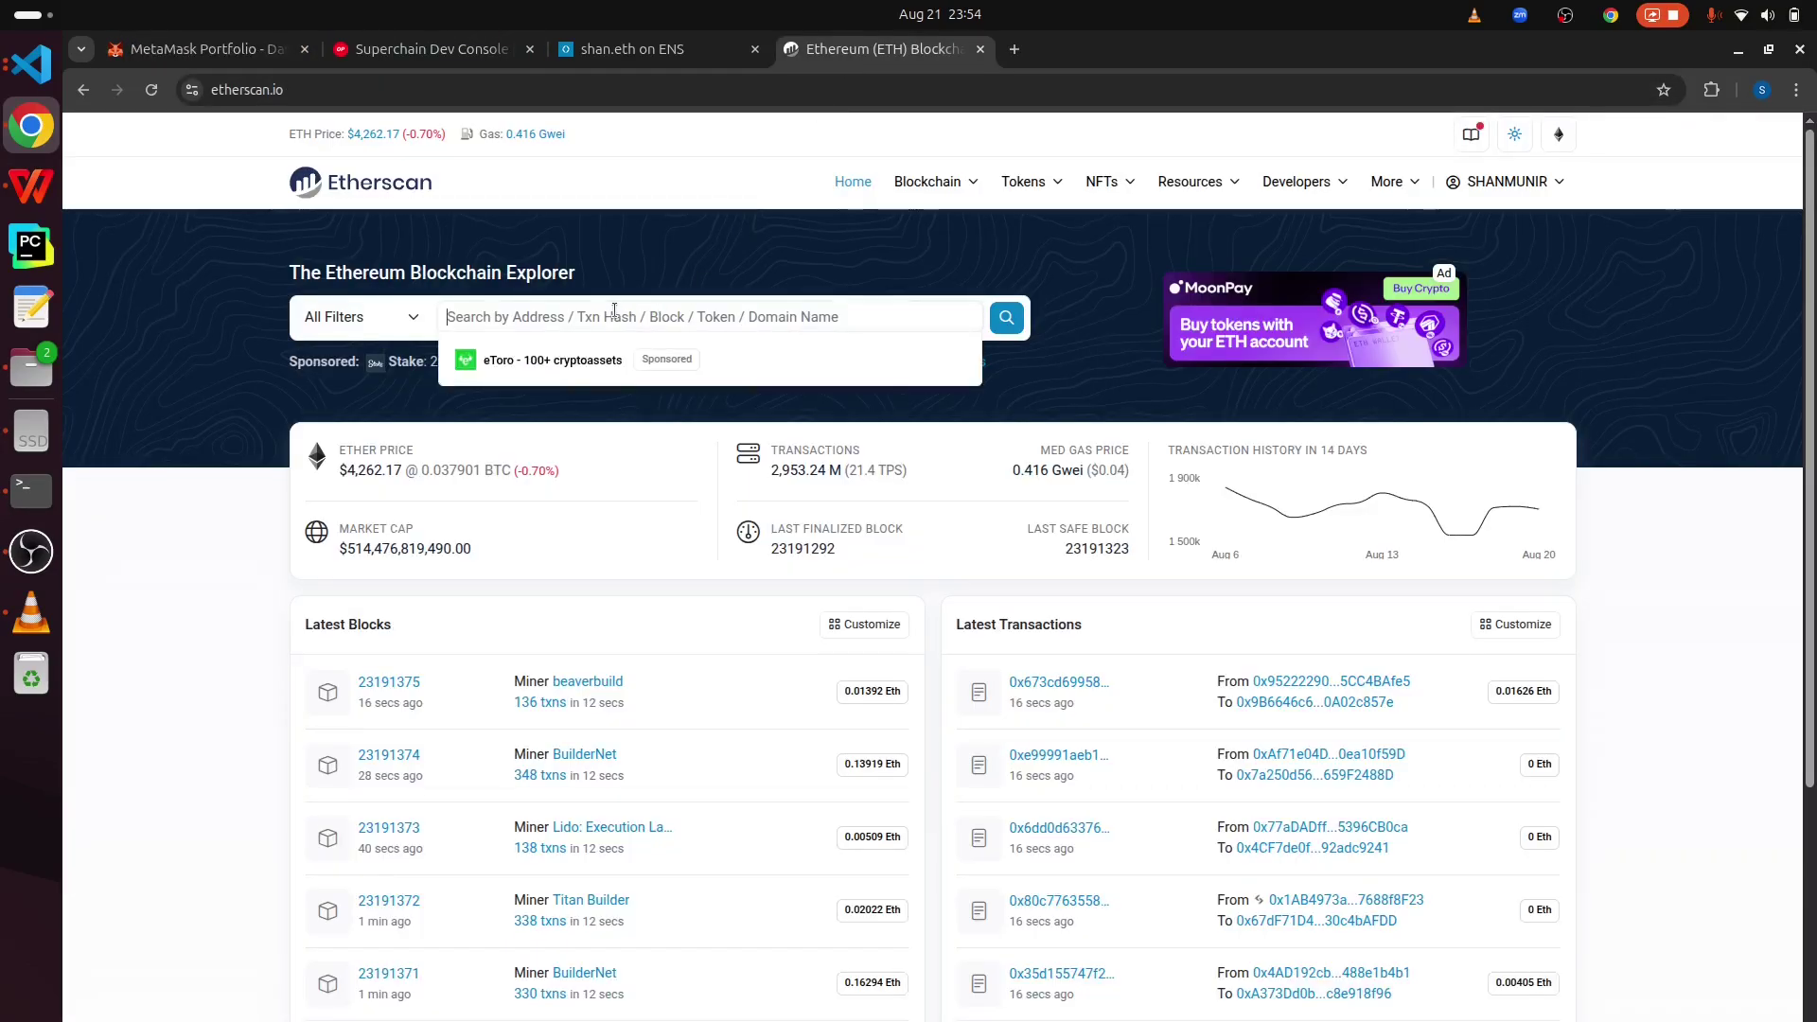
key(ctrl+v)
click(1006, 318)
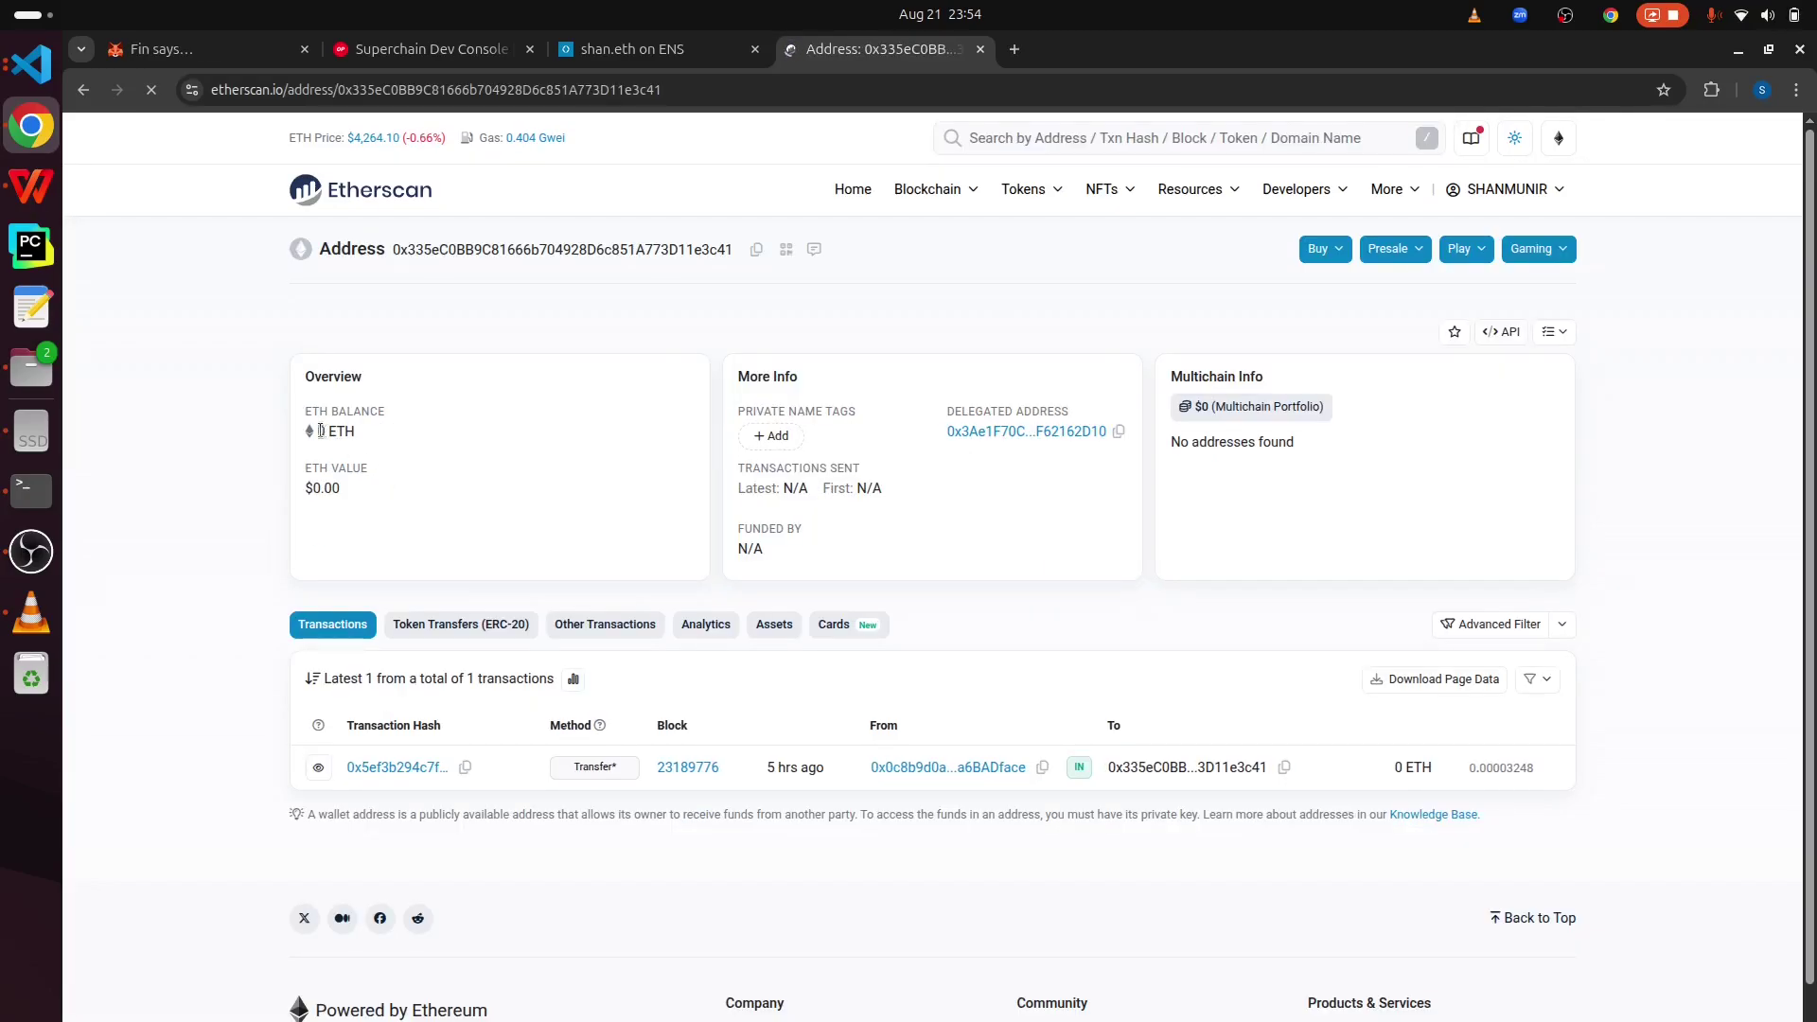
double_click(321, 431)
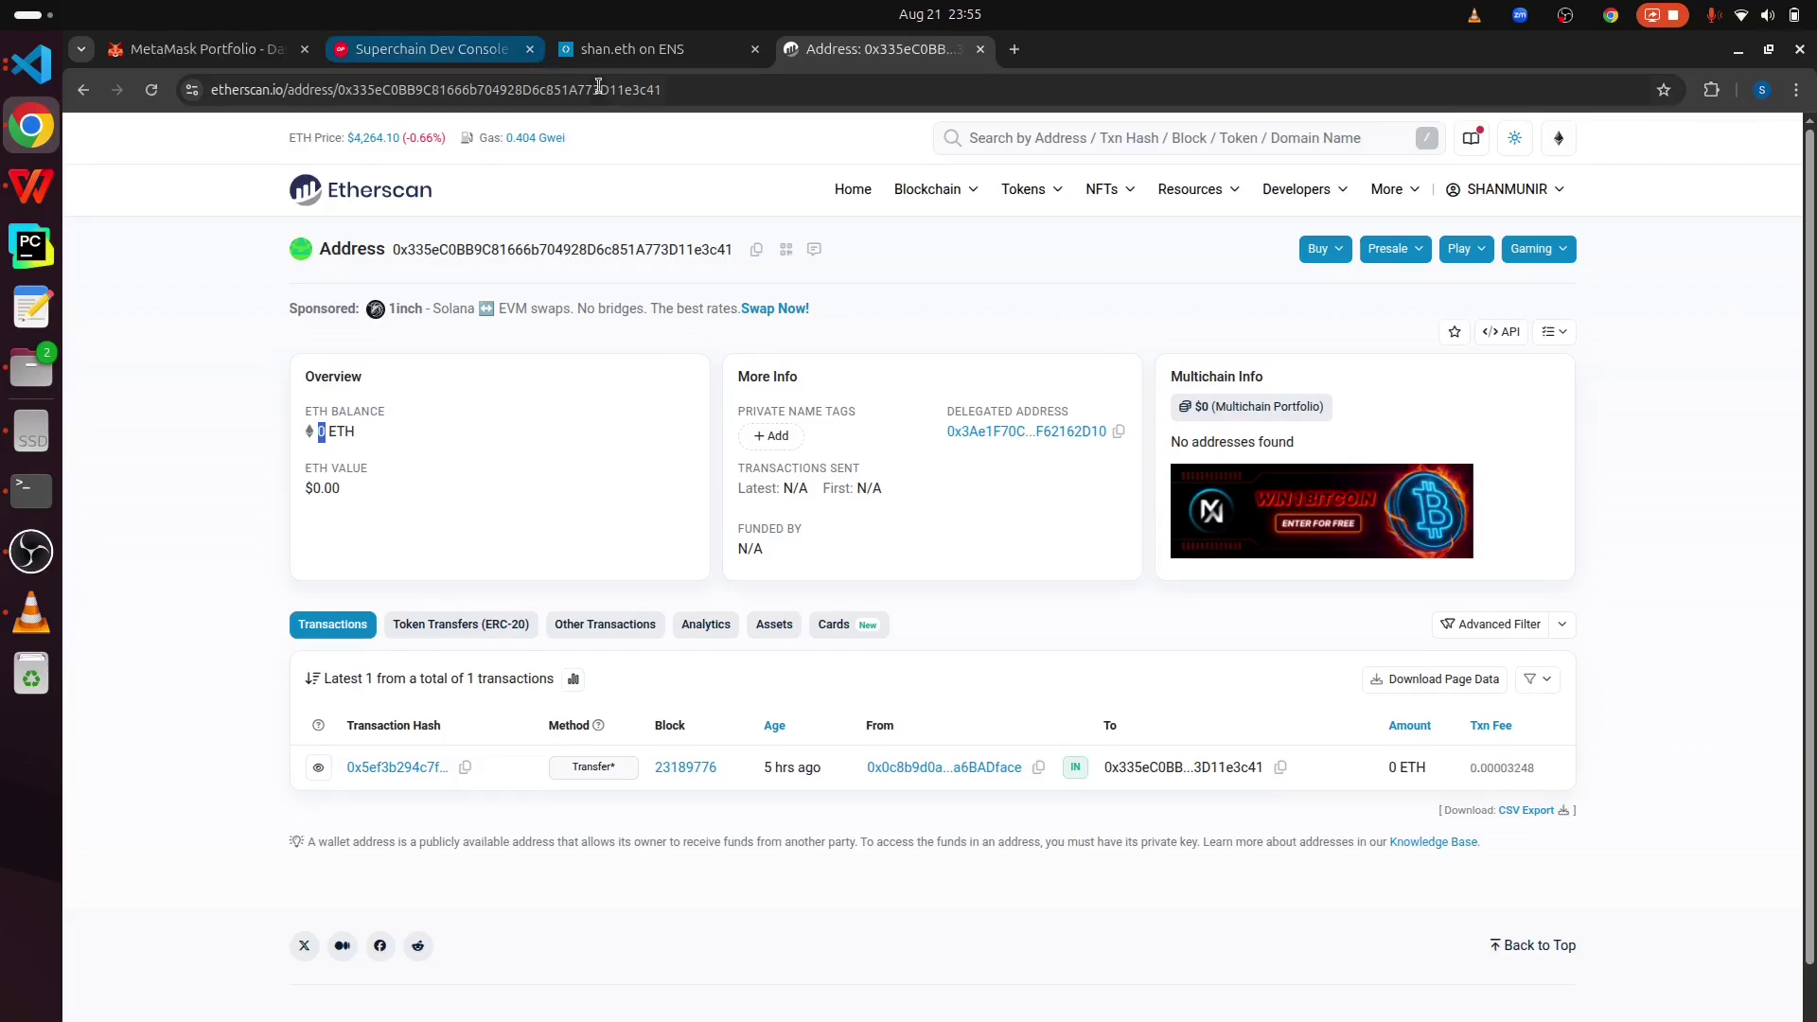
click(1710, 89)
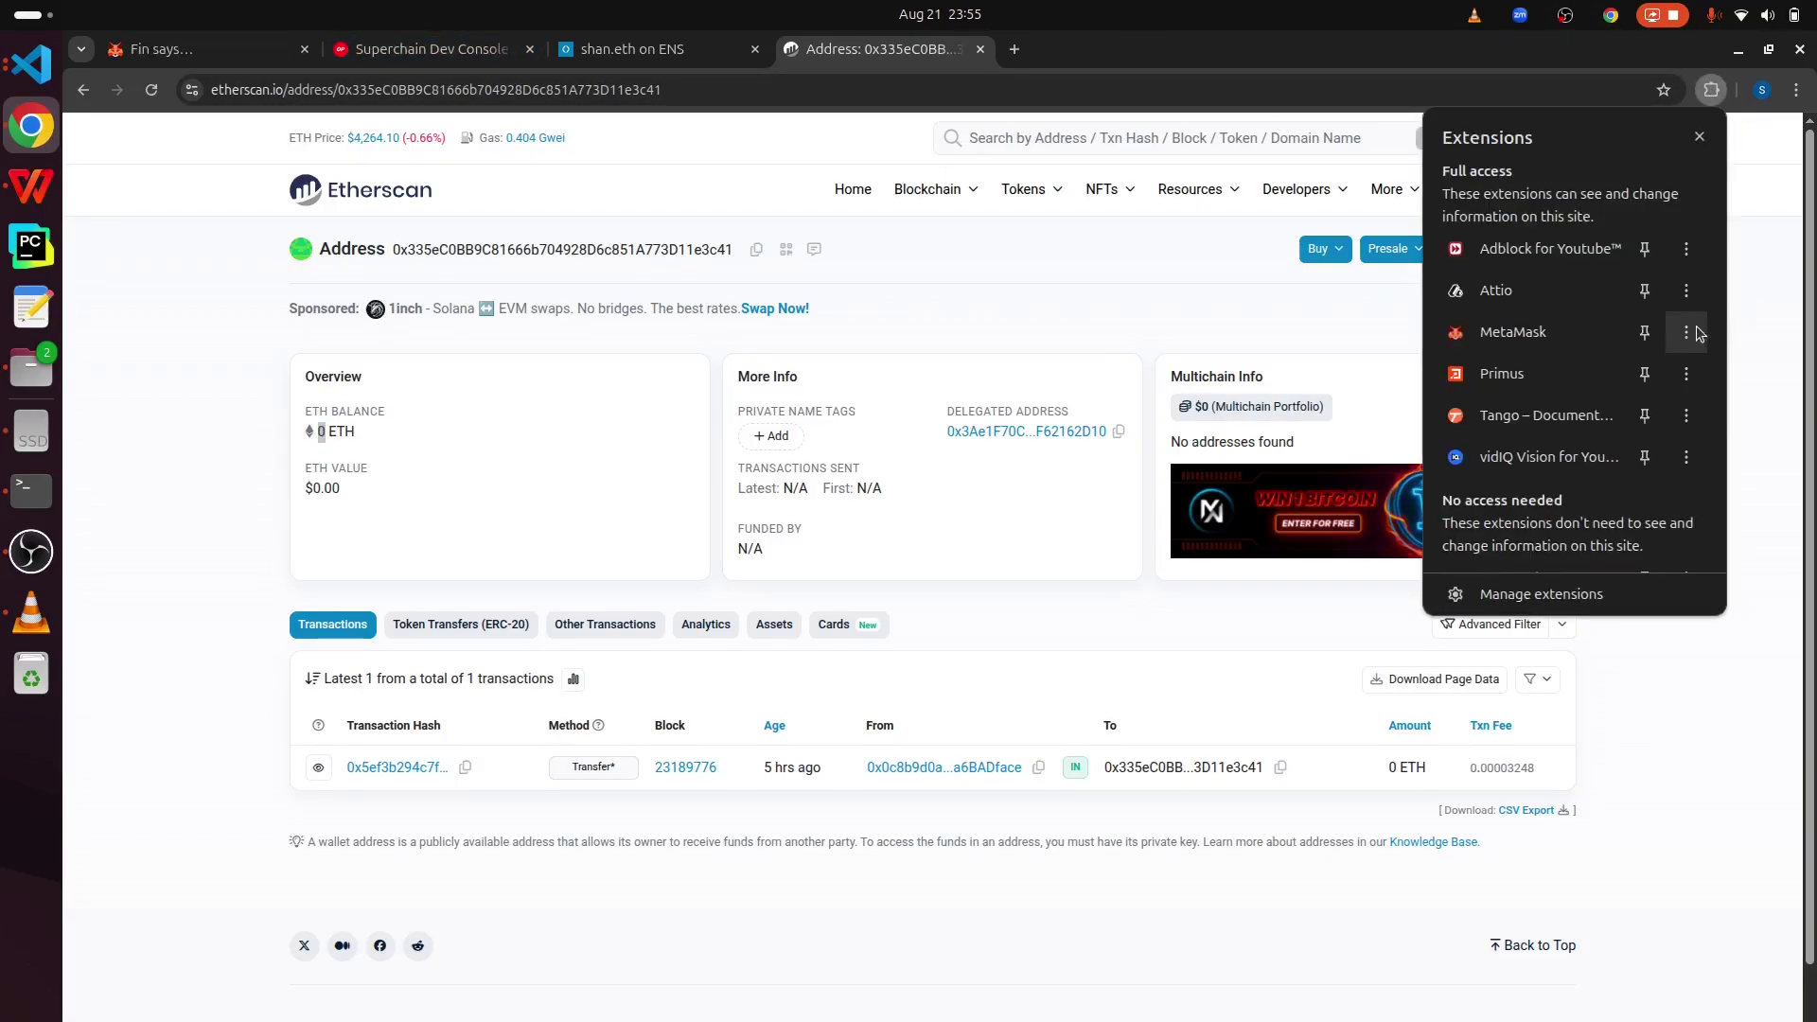
click(1548, 343)
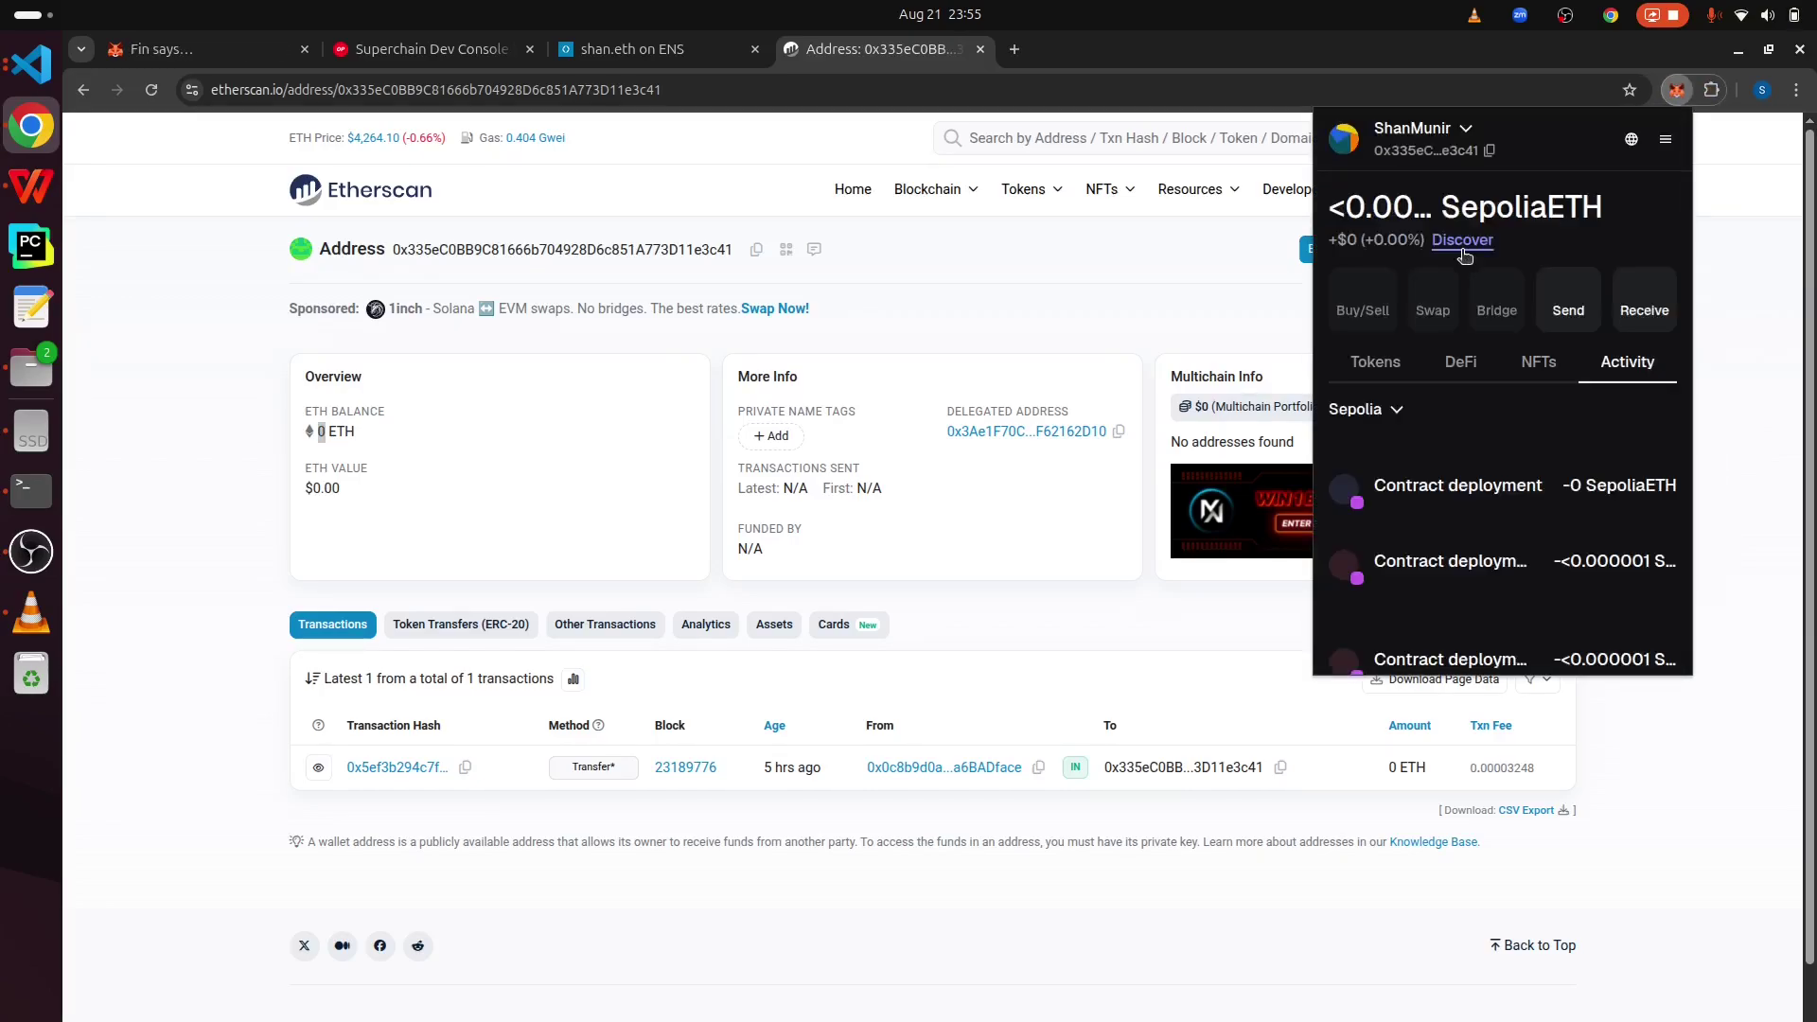
click(844, 253)
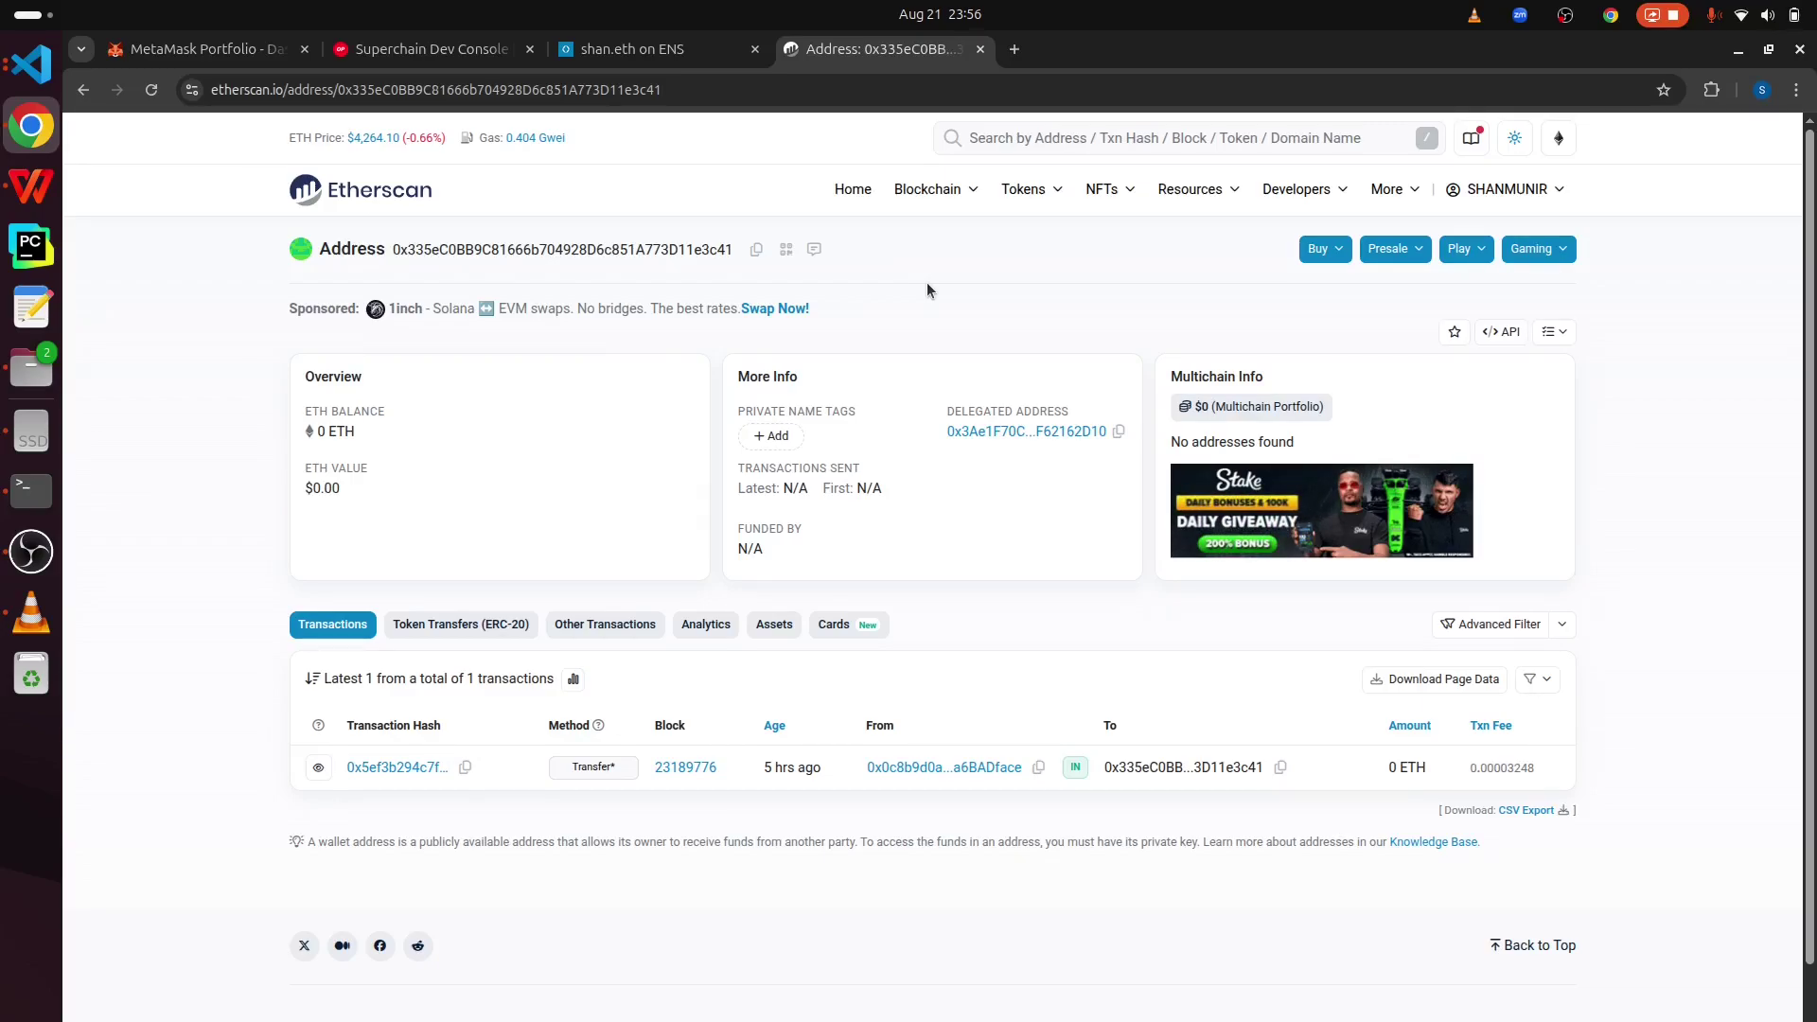
- Switch to VS Code and close the Chat panel so package.json fills the editor
key(alt+Tab)
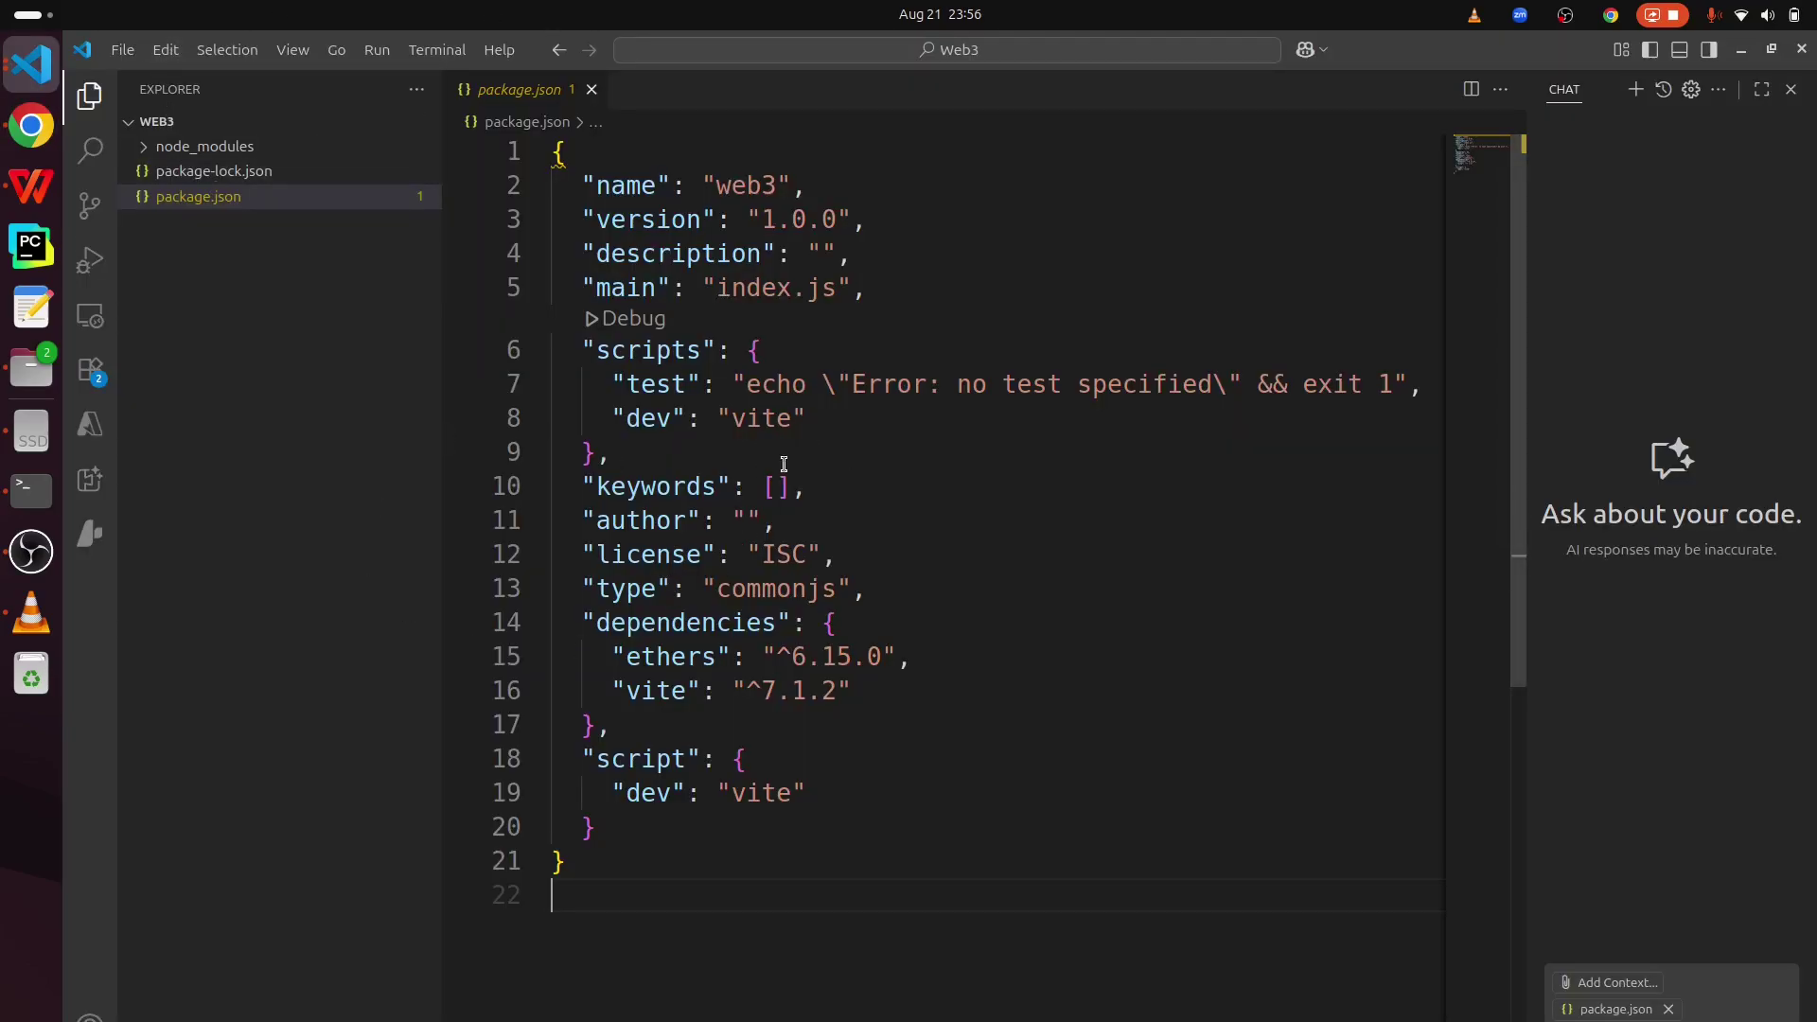
click(1791, 89)
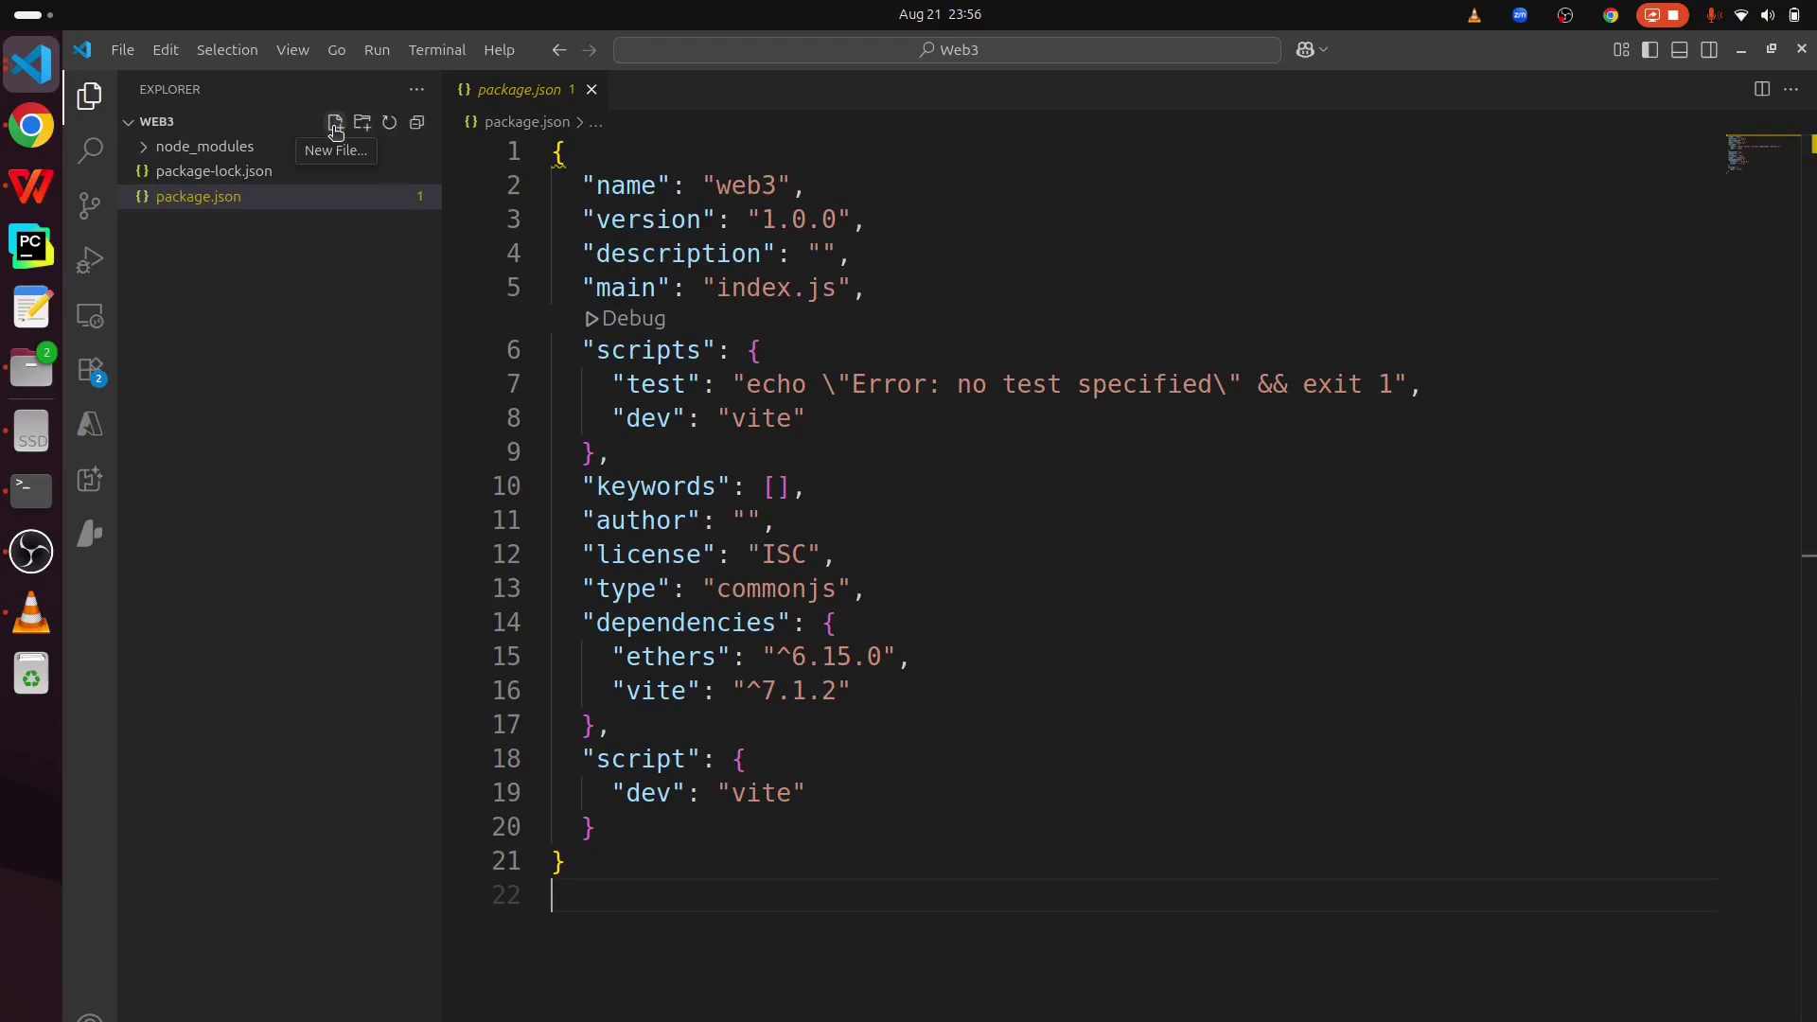
- Create index.html in the web3 project and paste the prepared HTML page into it
click(334, 126)
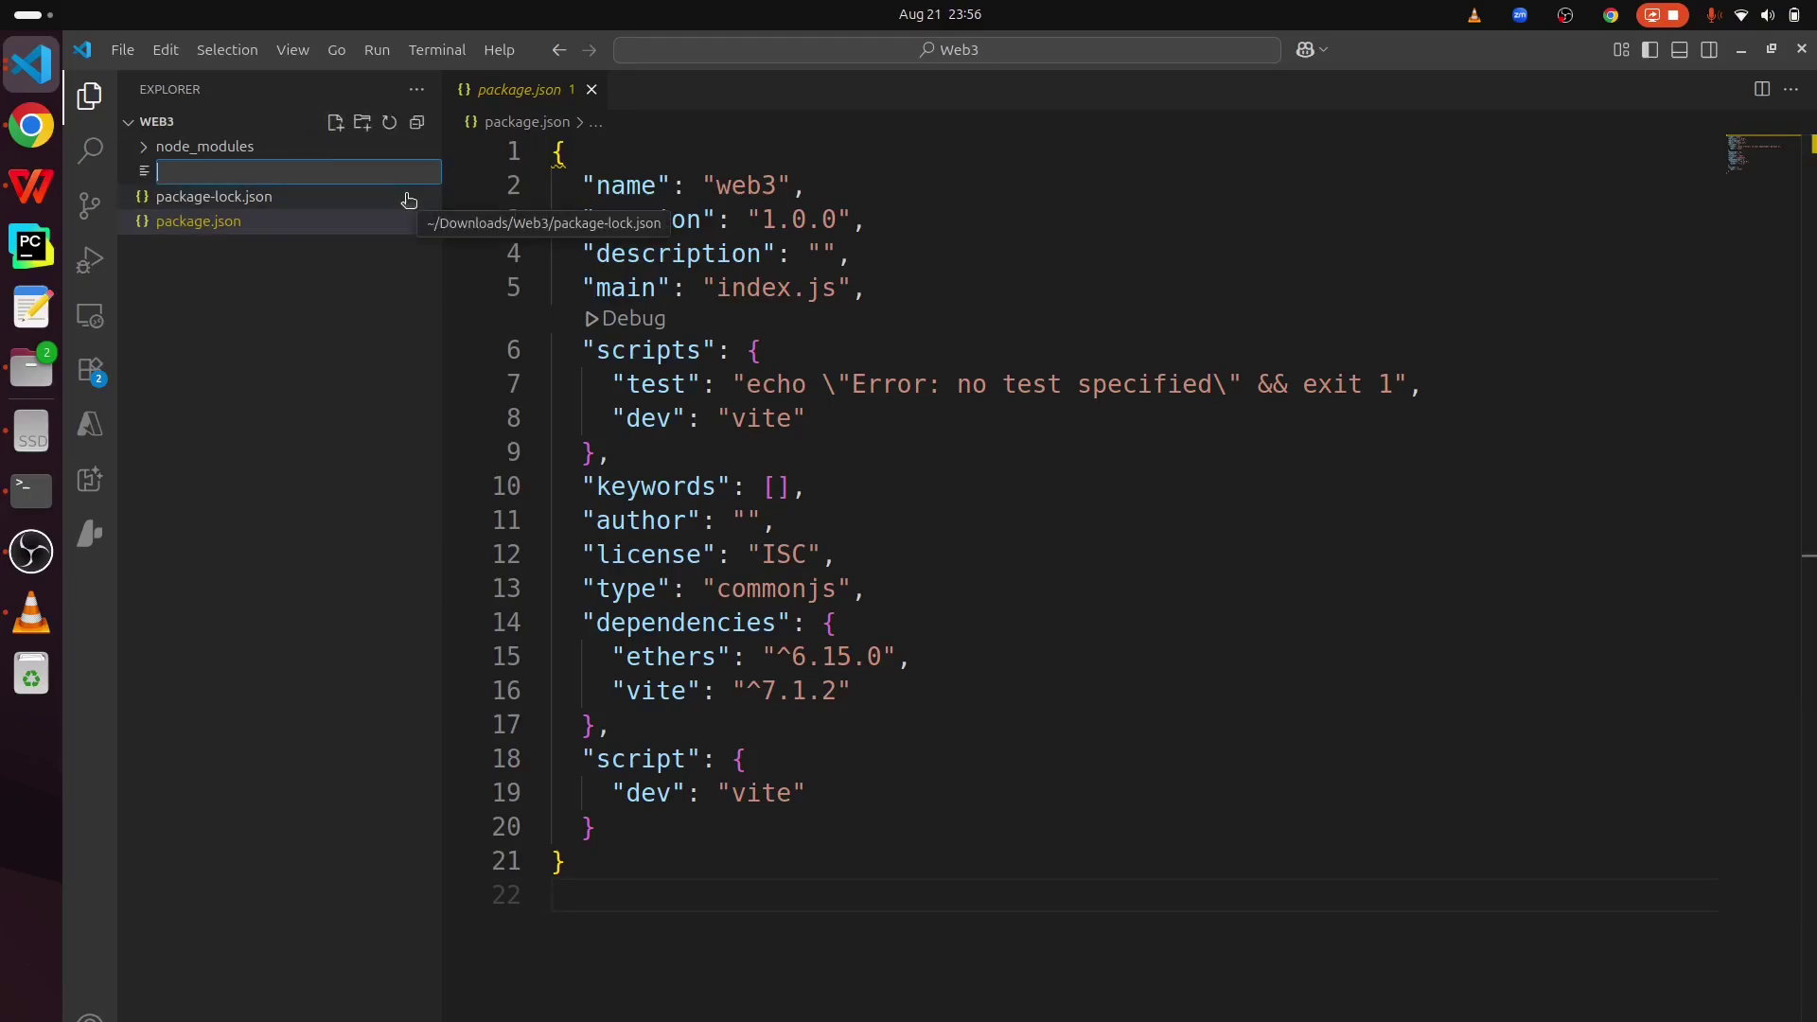
text(index.ht)
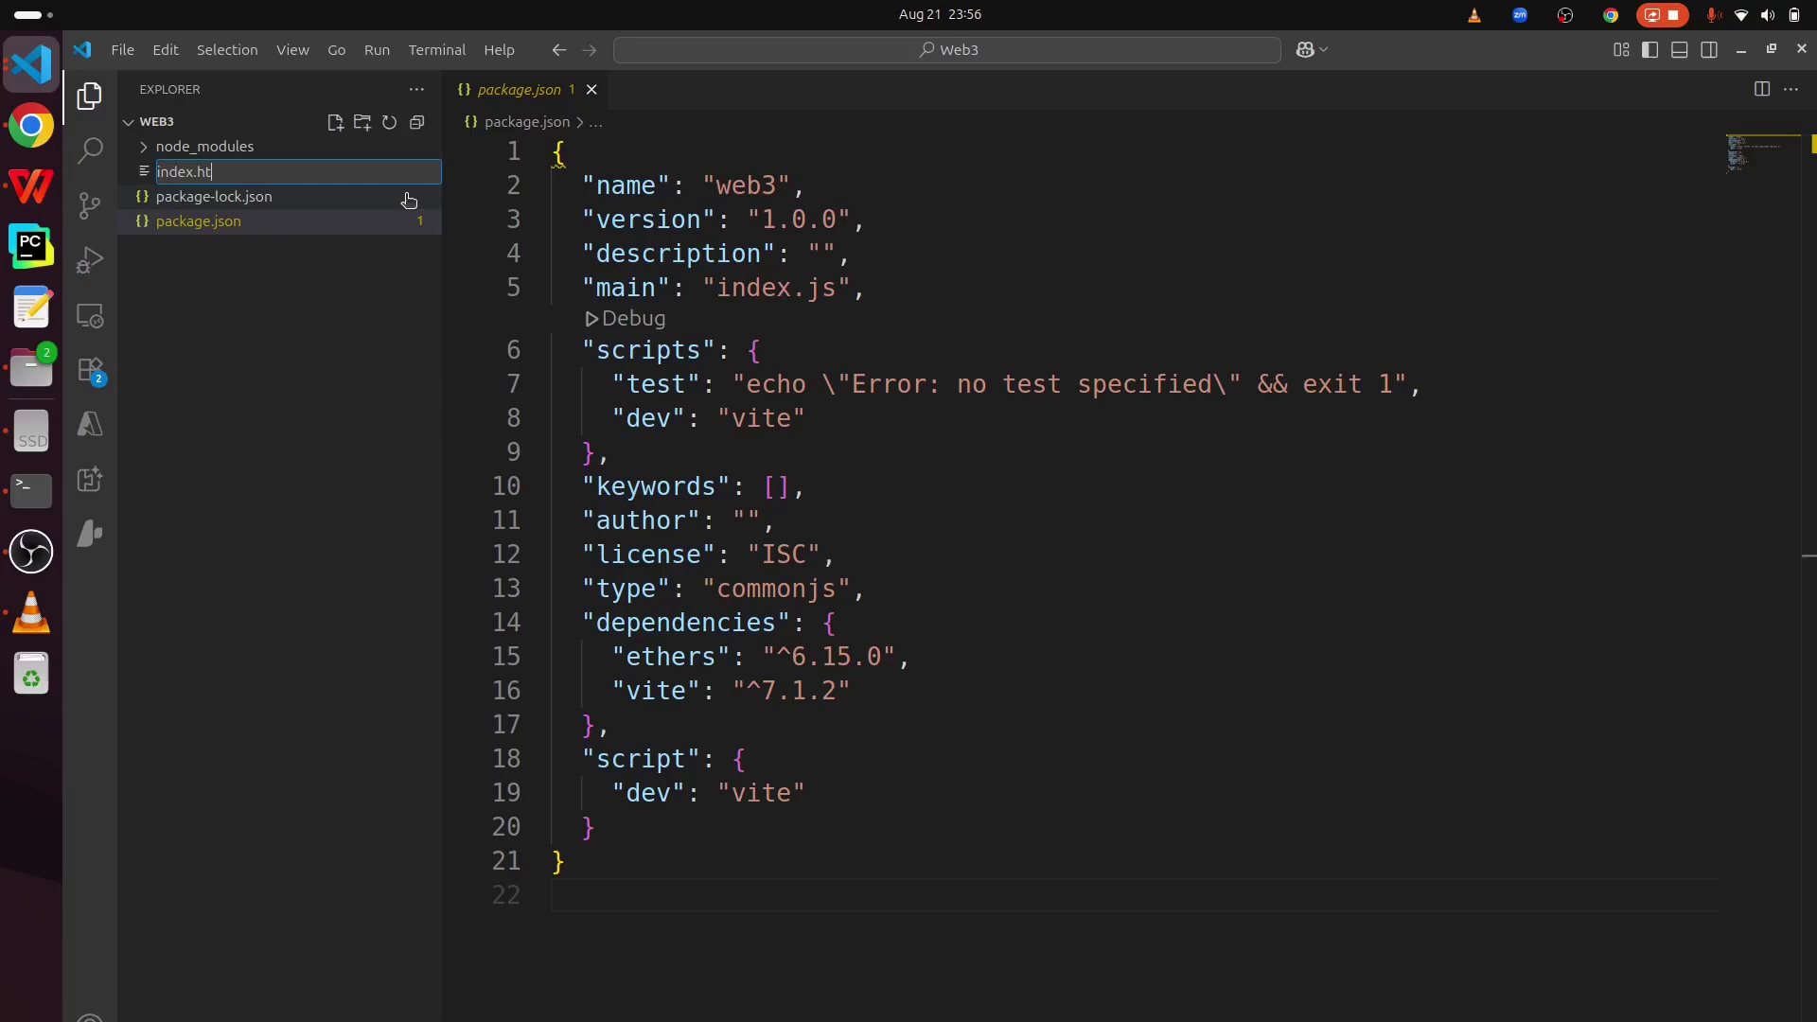
text(ml)
key(Return)
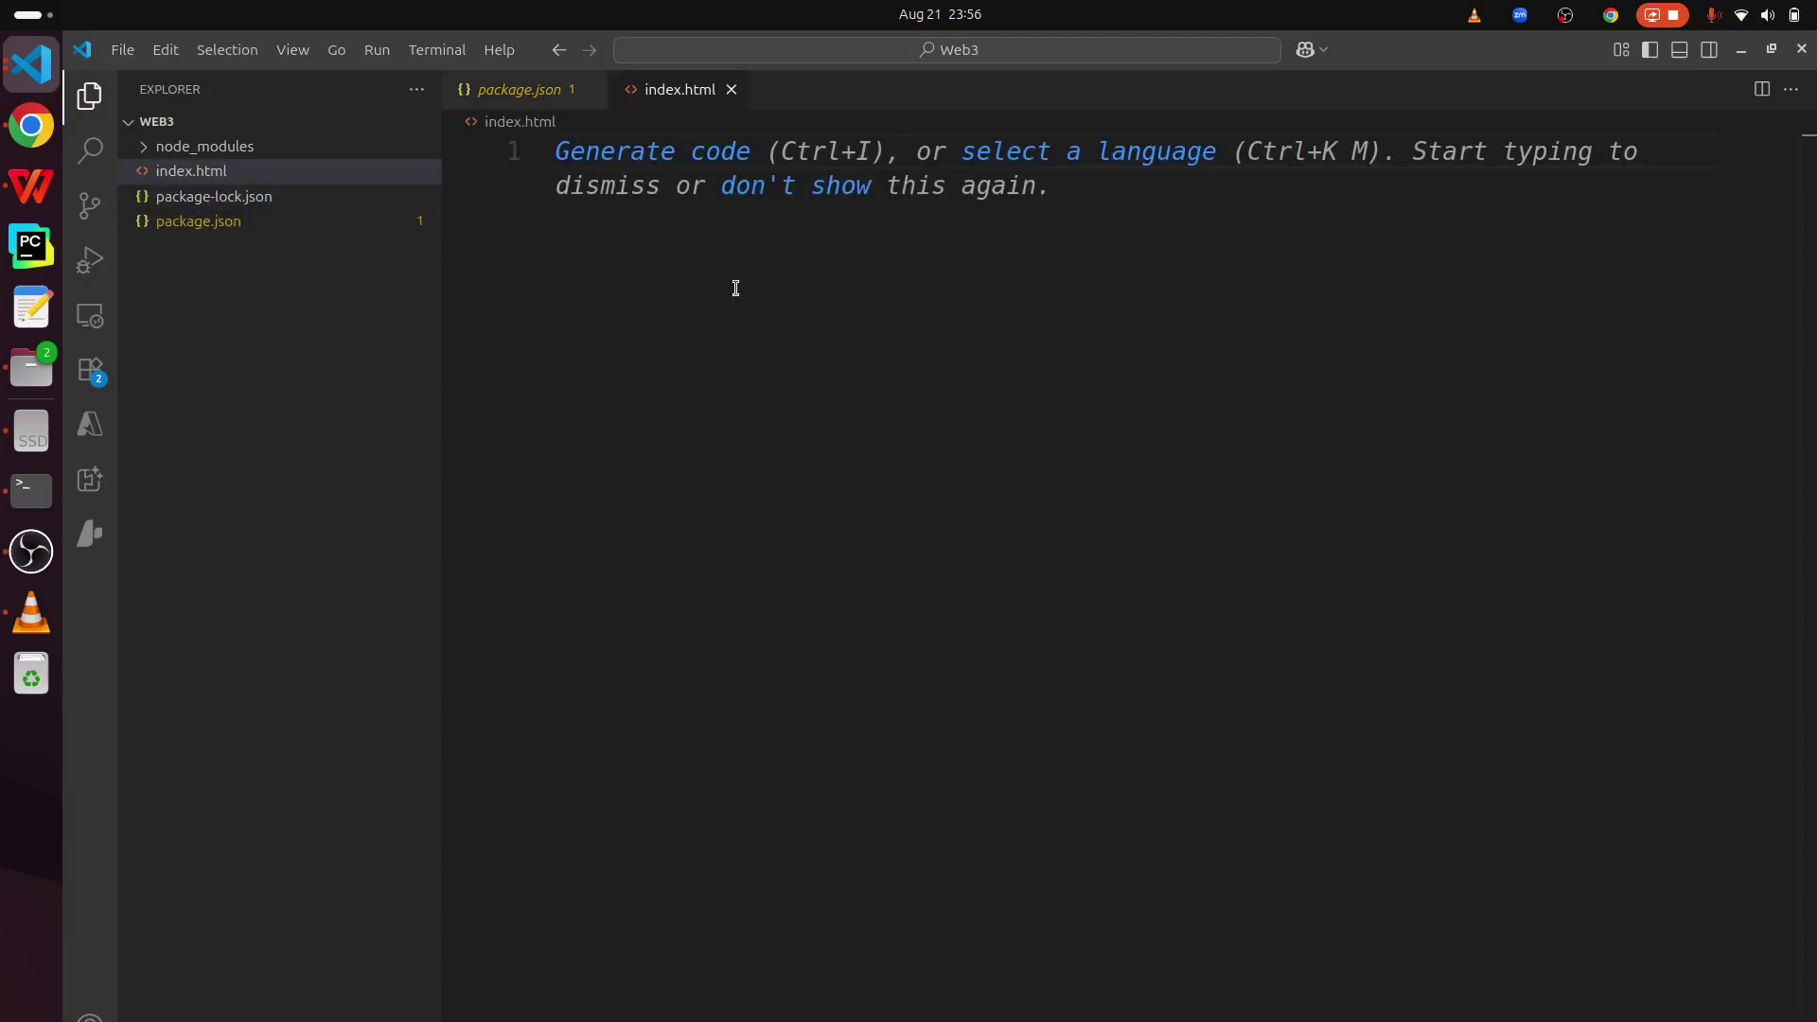
key(ctrl+v)
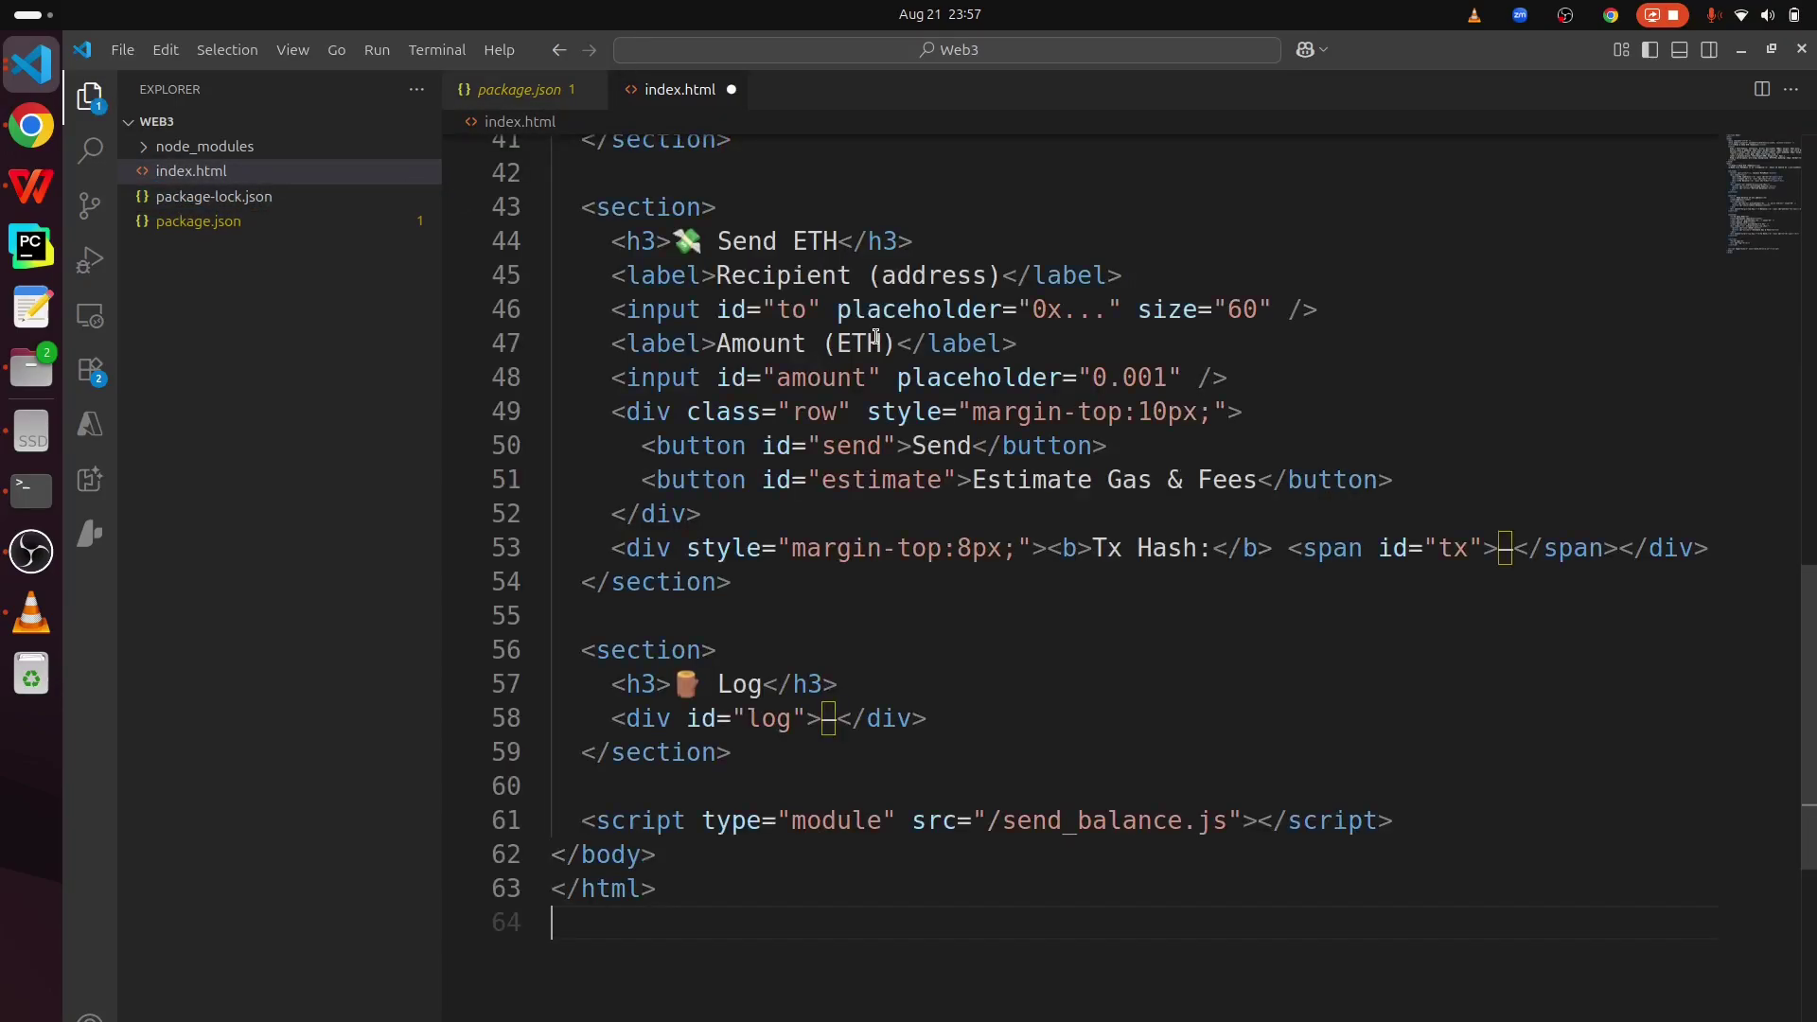
- Select the page's style block (lines 7–14) and the 'Read & Send ETH' title
scroll(1051, 511, up, 14)
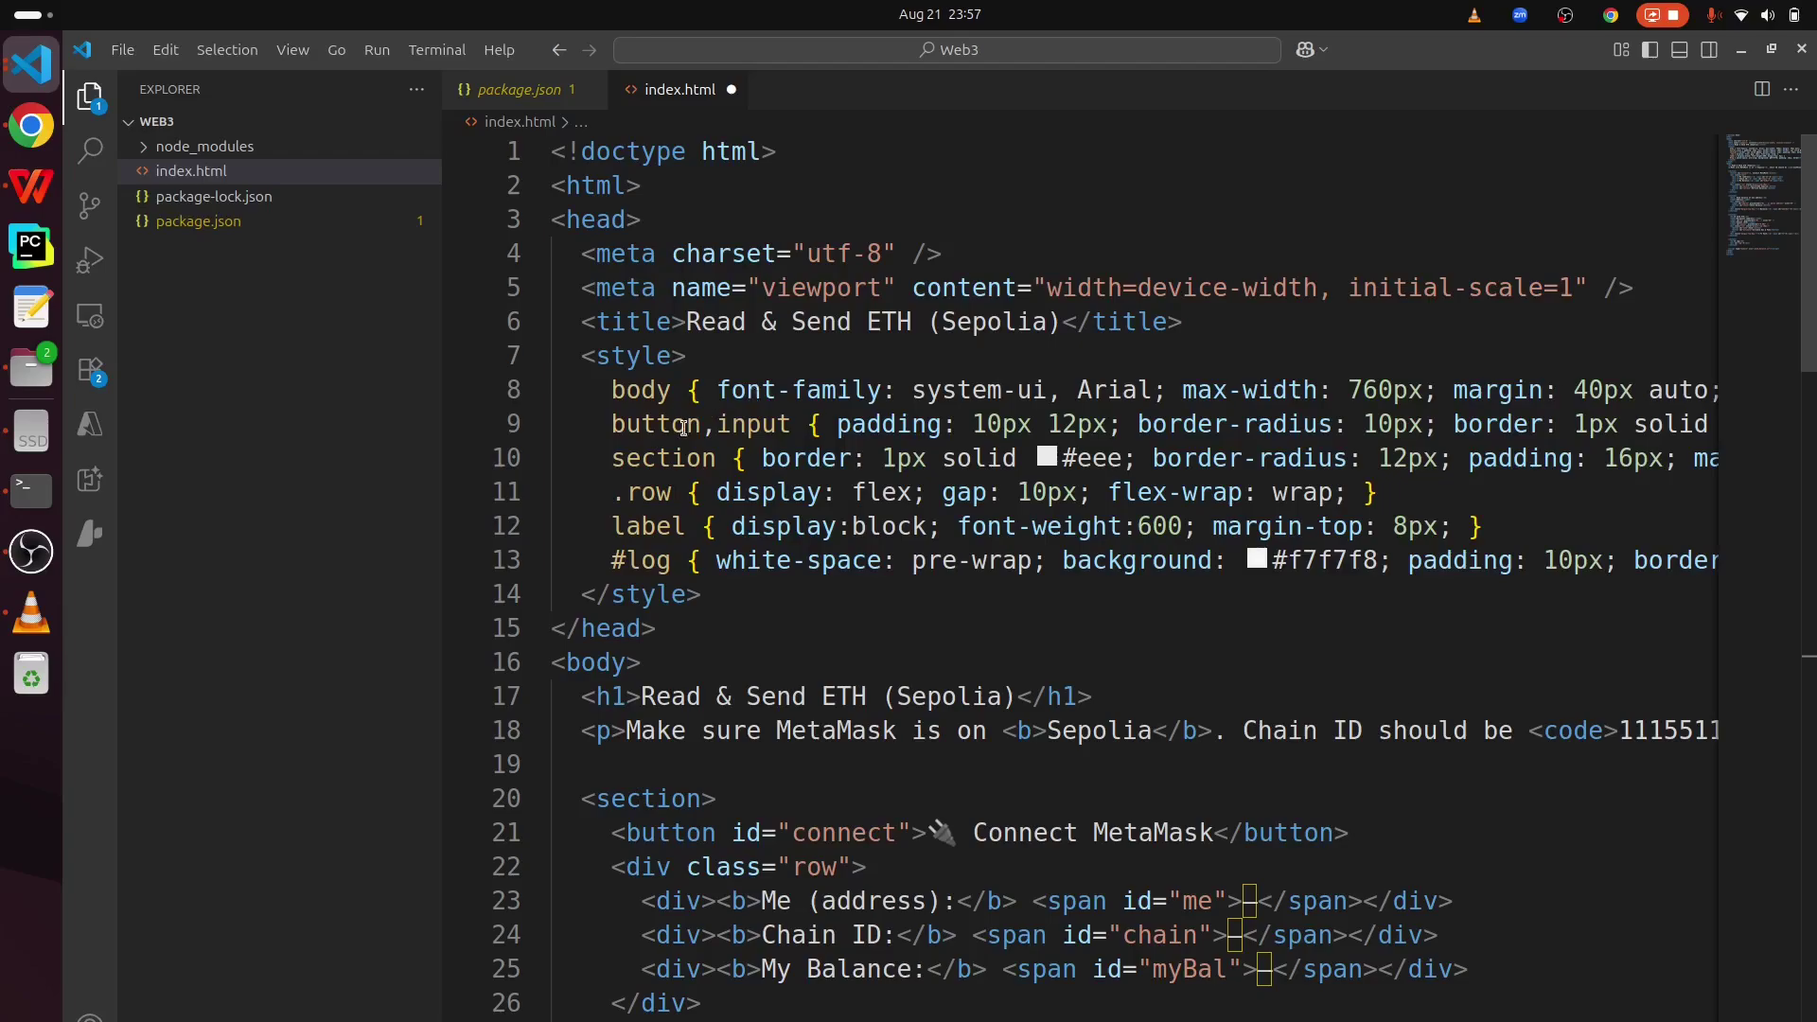
drag(734, 595, 672, 560)
drag(500, 332, 499, 352)
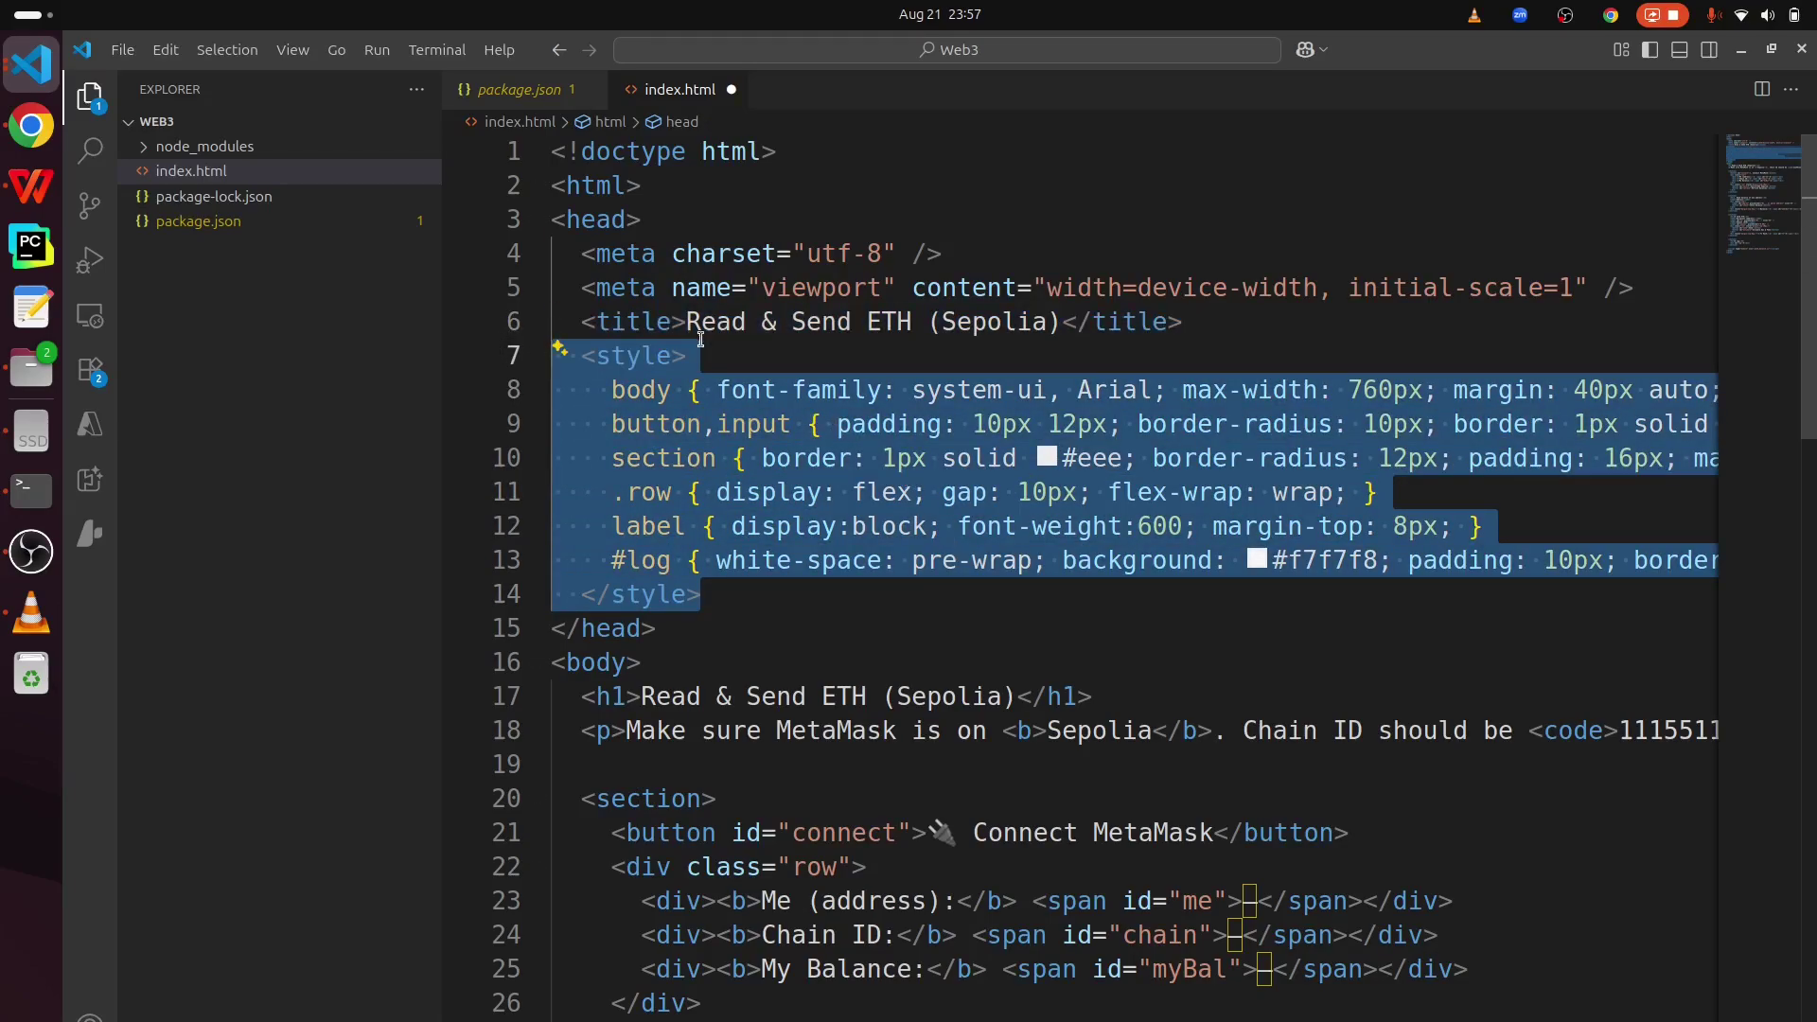
drag(688, 322, 914, 321)
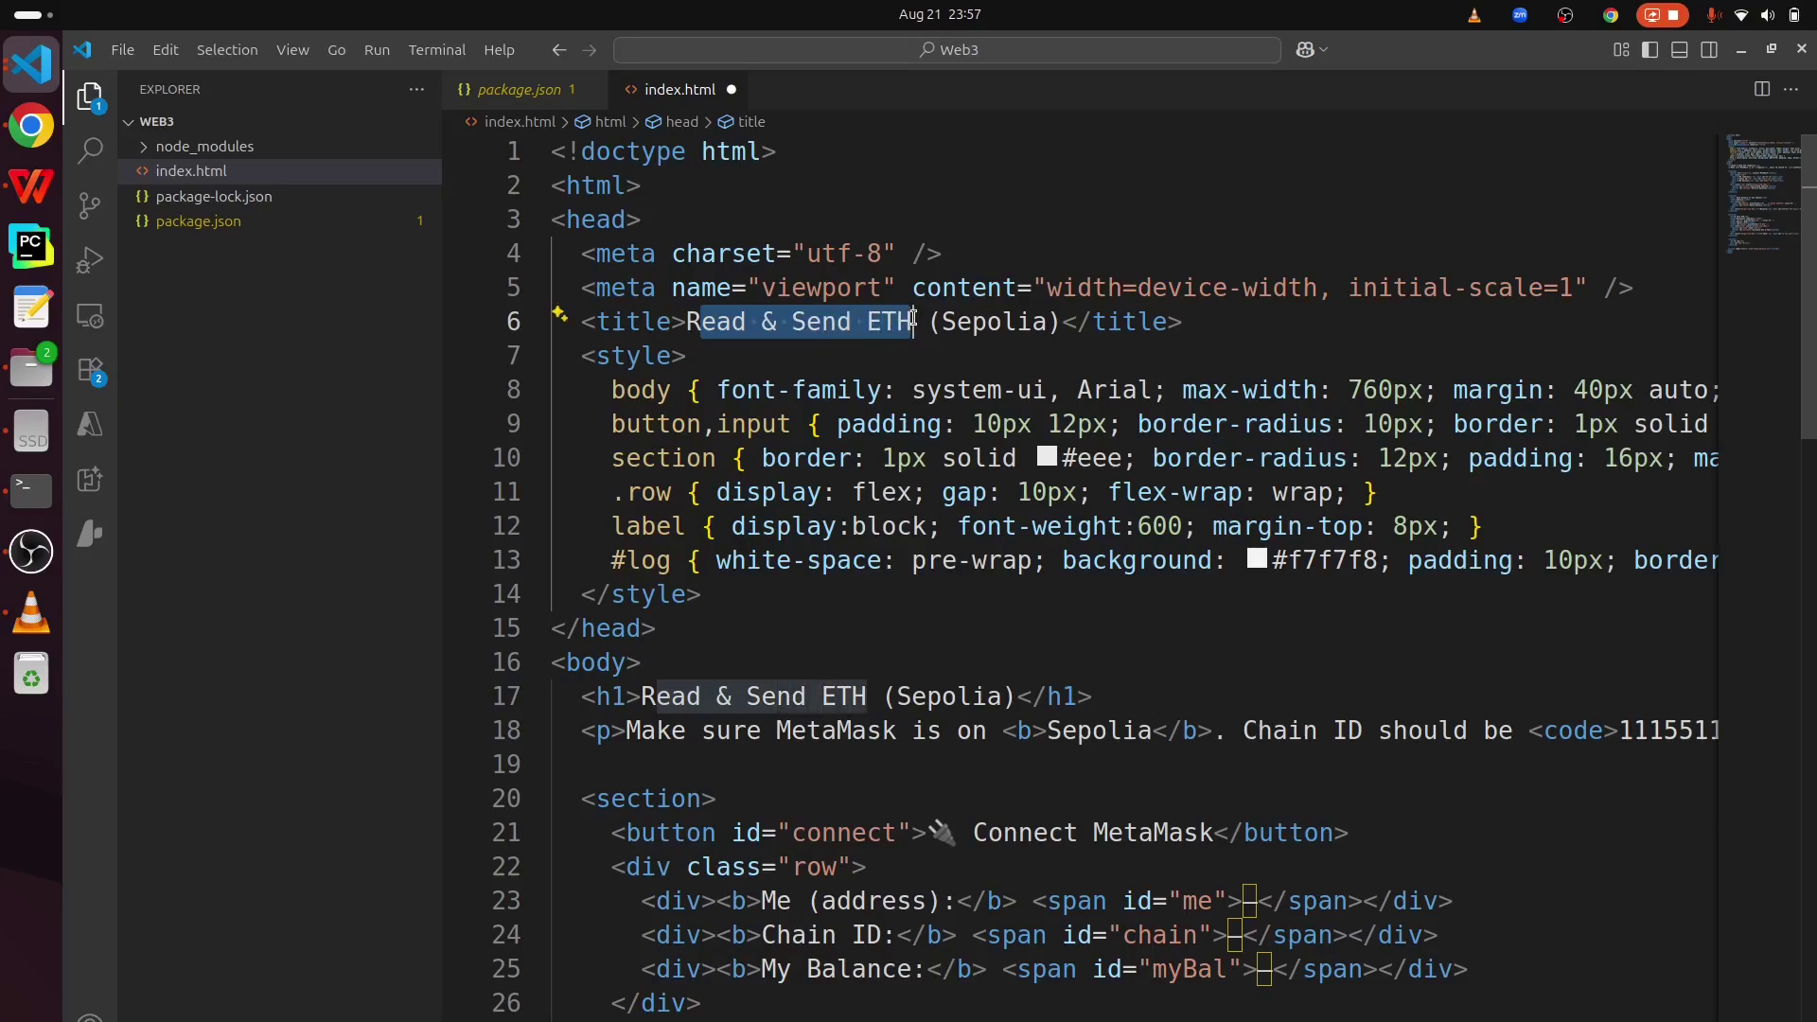
drag(1060, 321, 938, 321)
scroll(938, 322, down, 3)
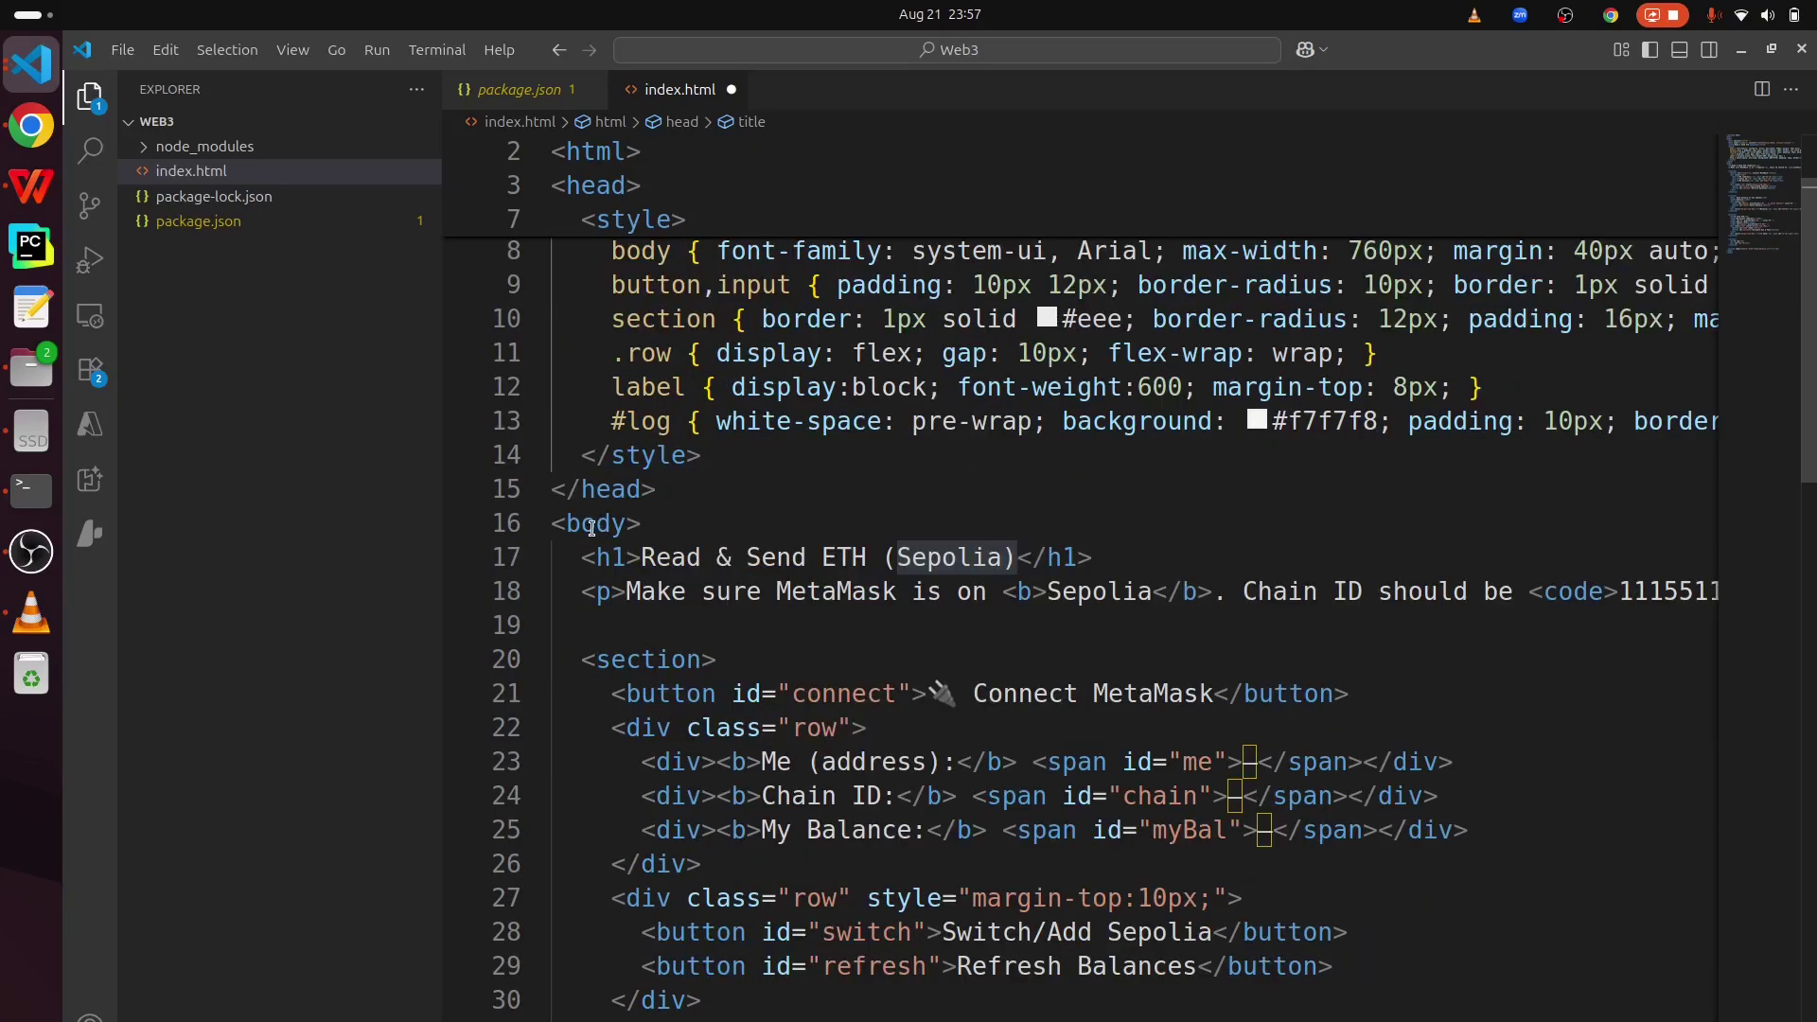
double_click(596, 397)
scroll(591, 528, down, 1)
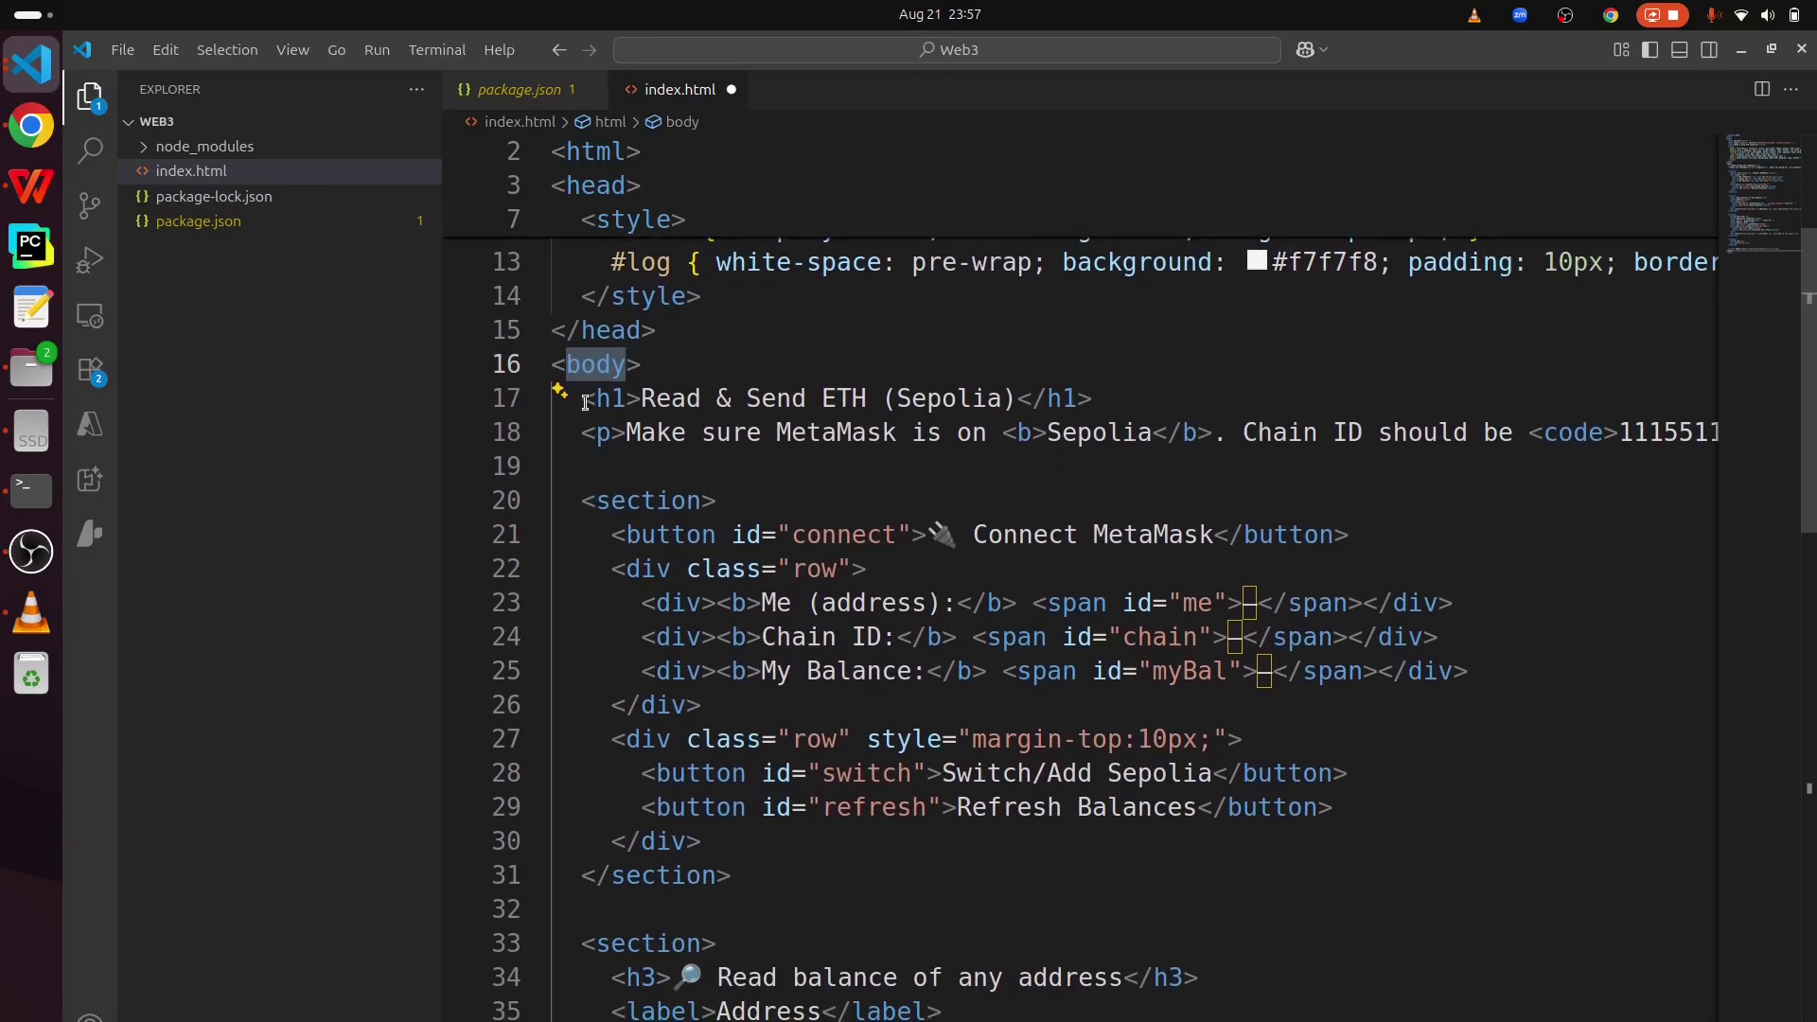
drag(581, 397, 793, 431)
click(805, 431)
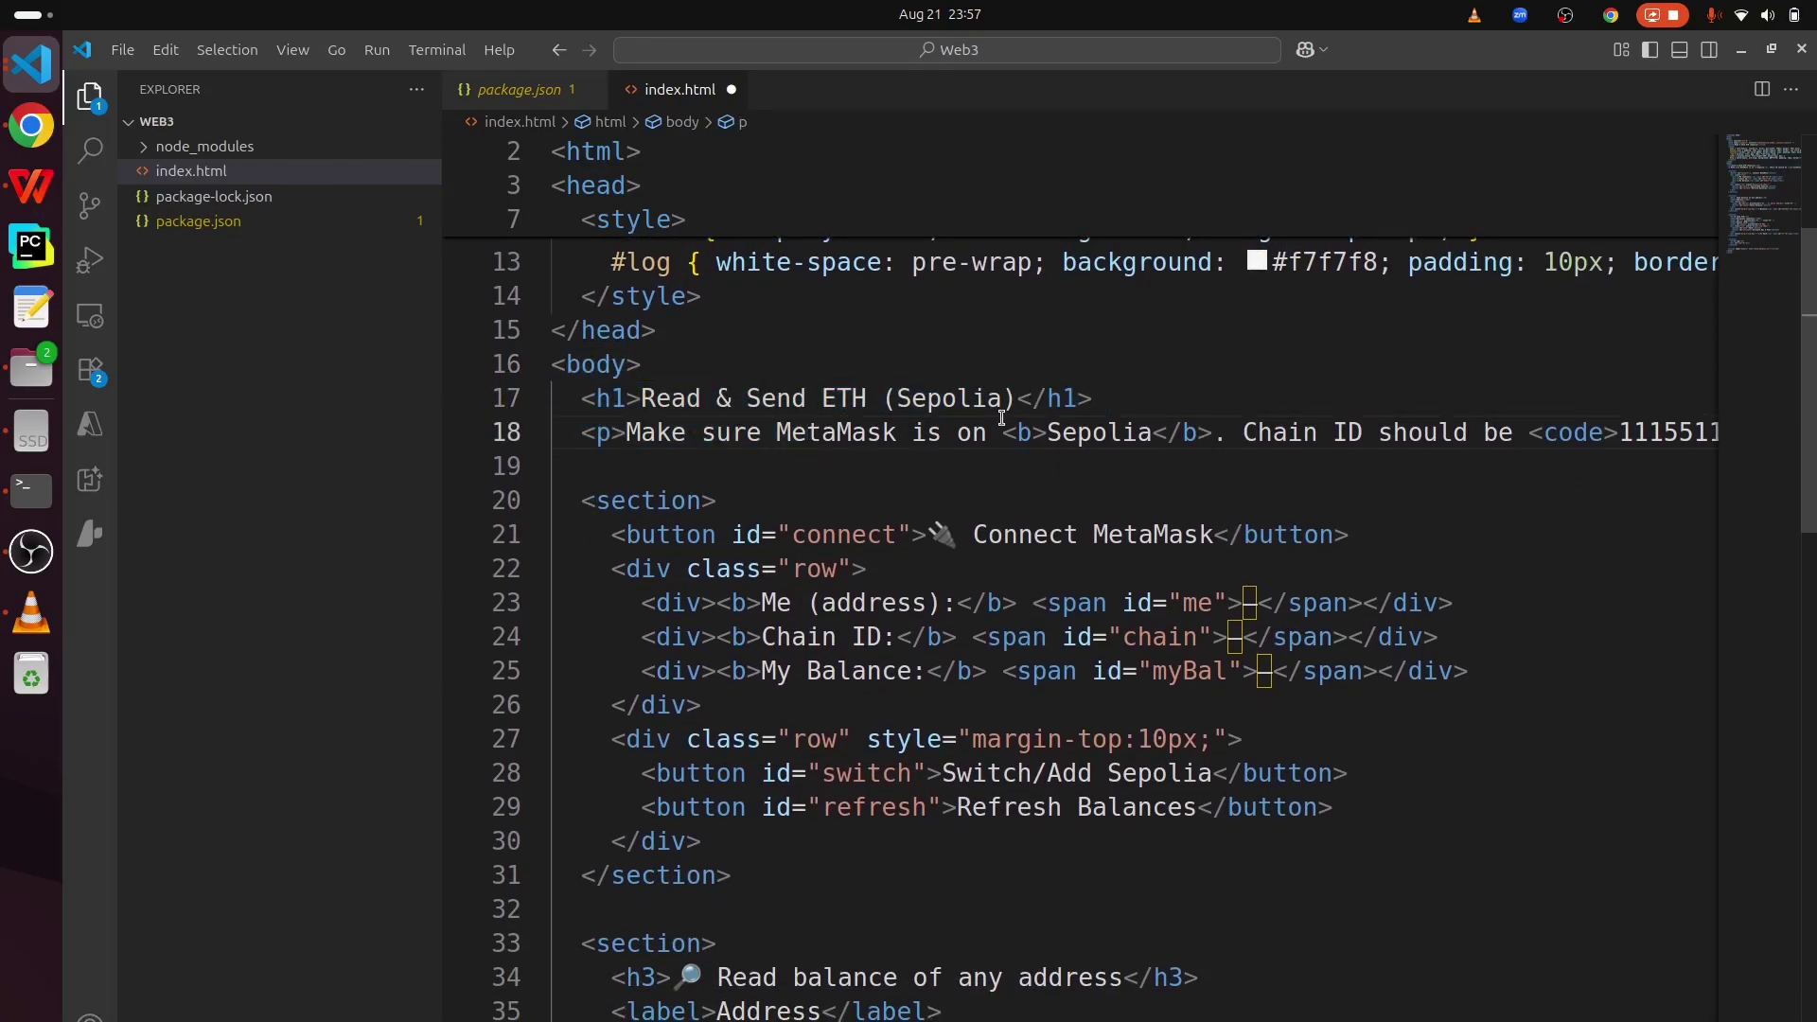
scroll(1191, 398, right, 3)
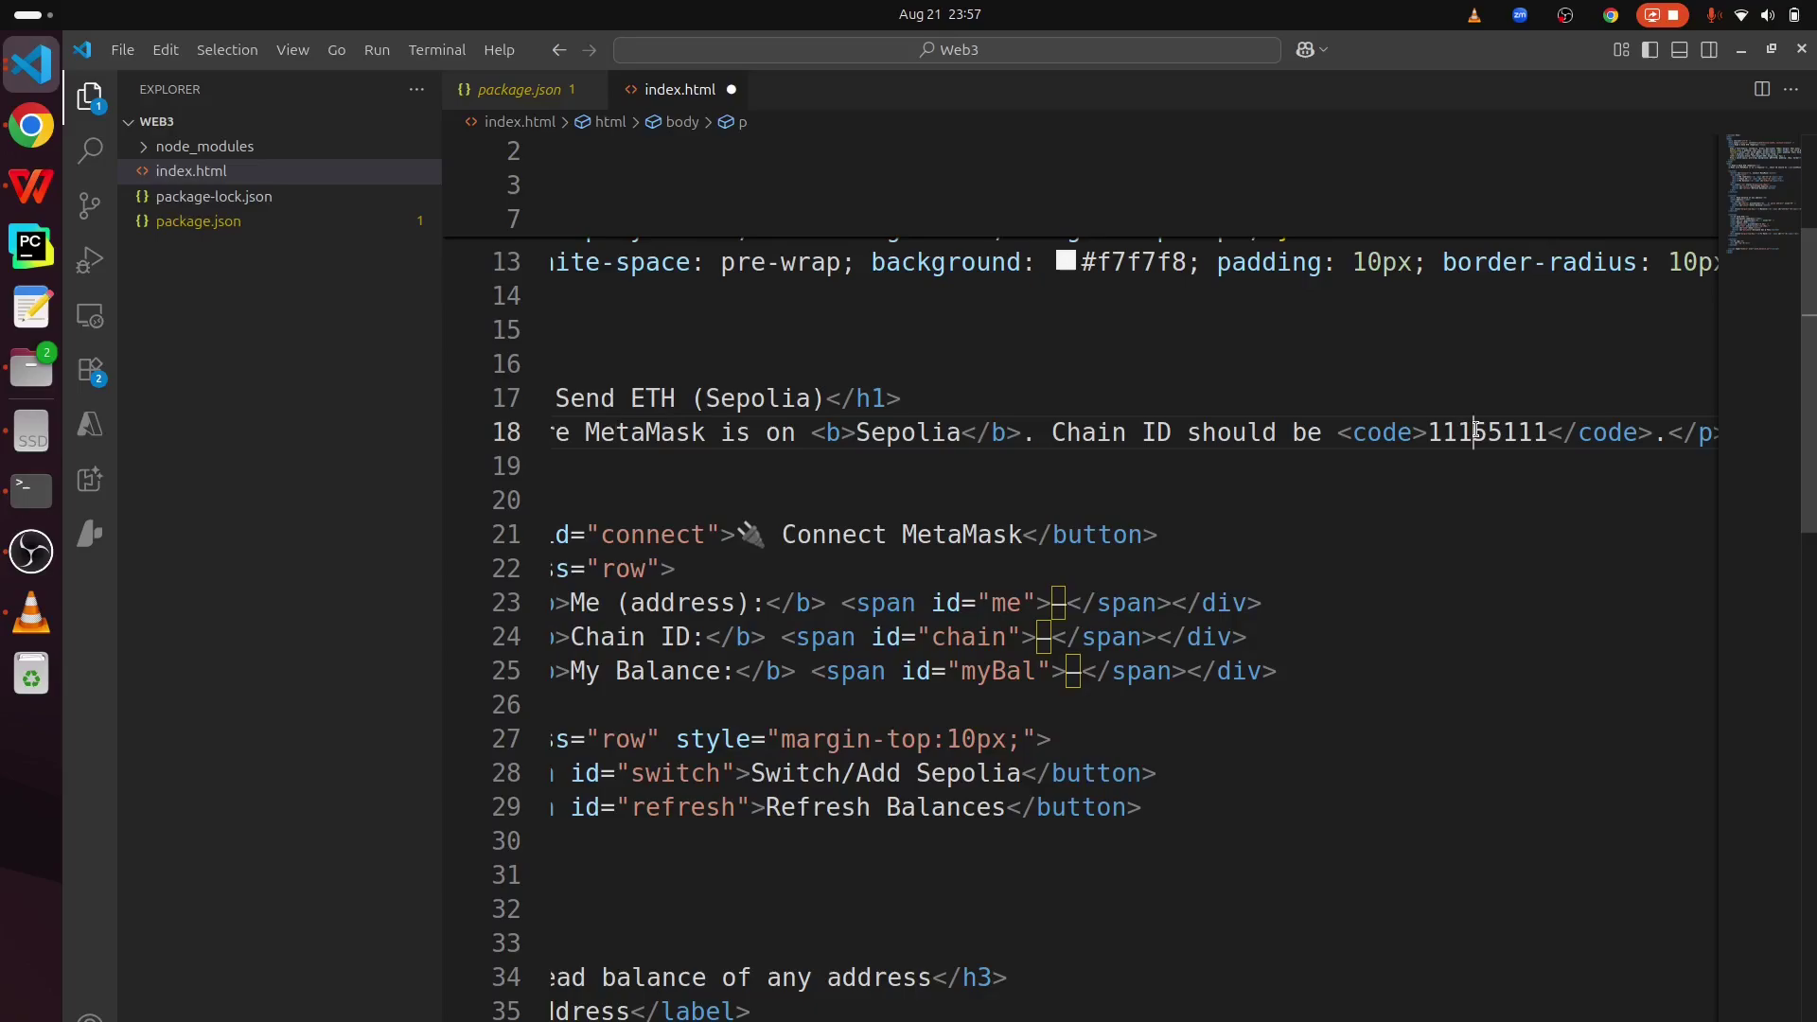
double_click(1473, 432)
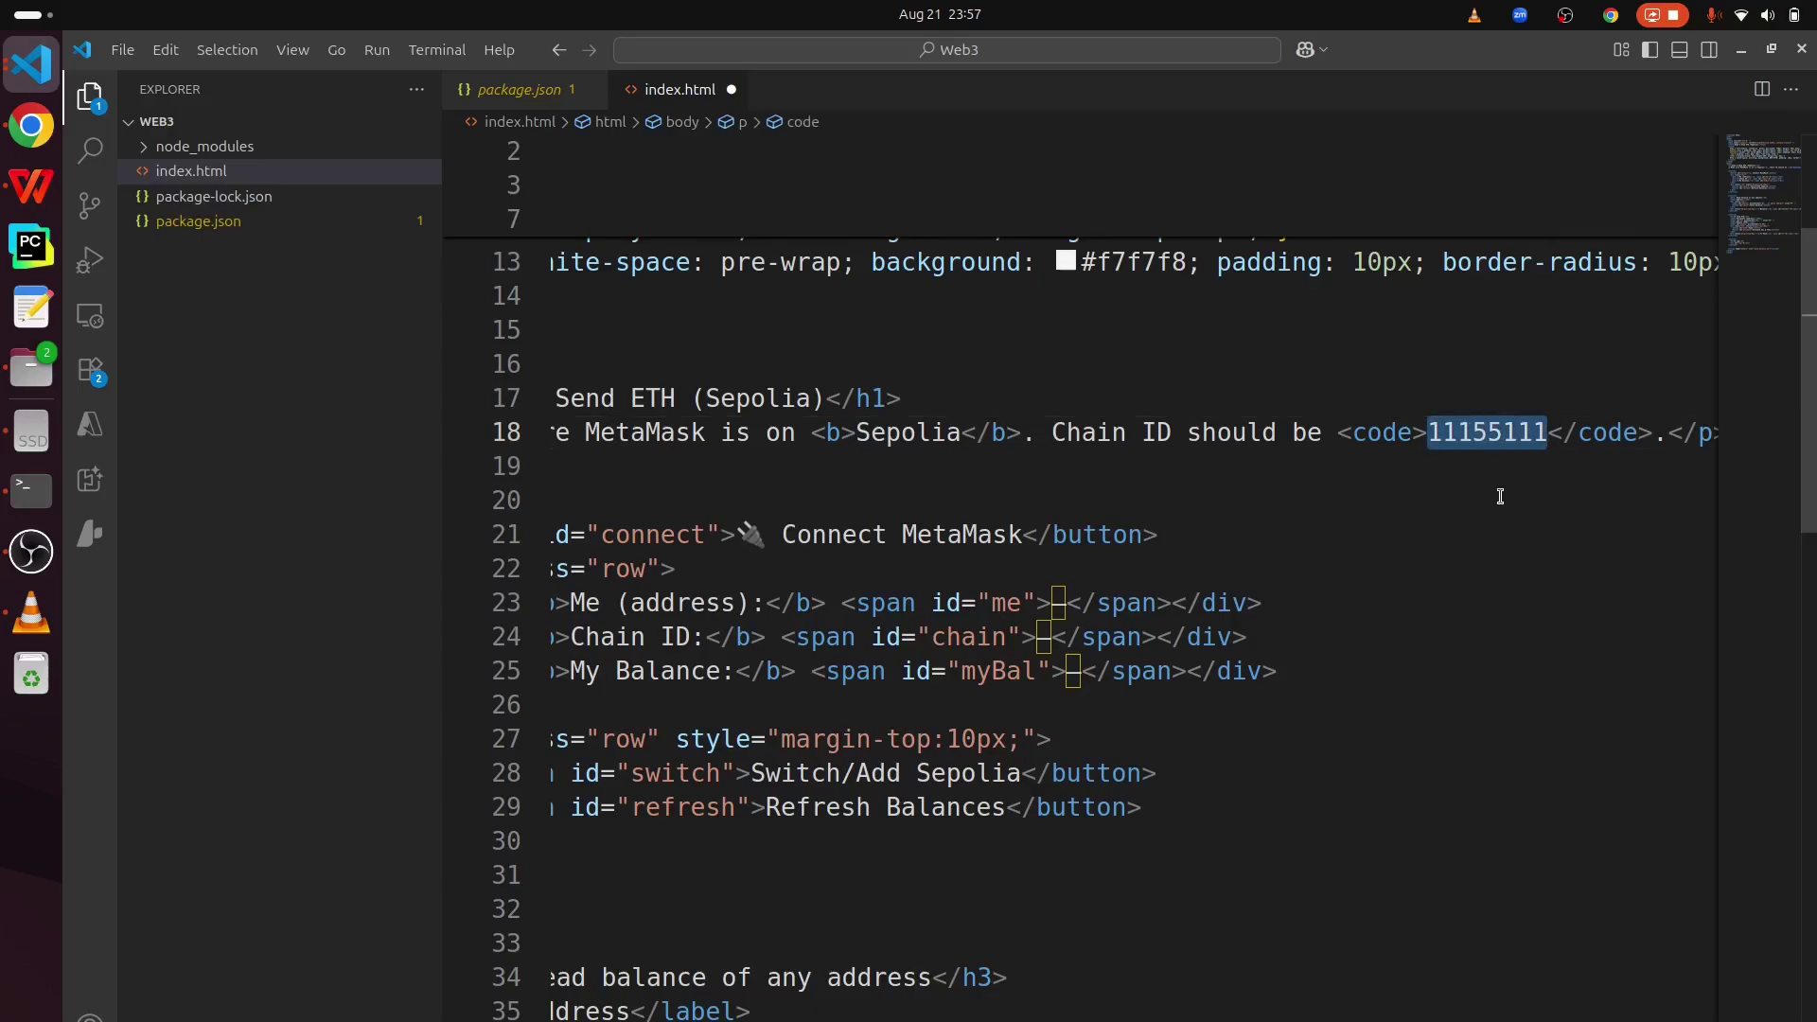
scroll(1499, 496, left, 3)
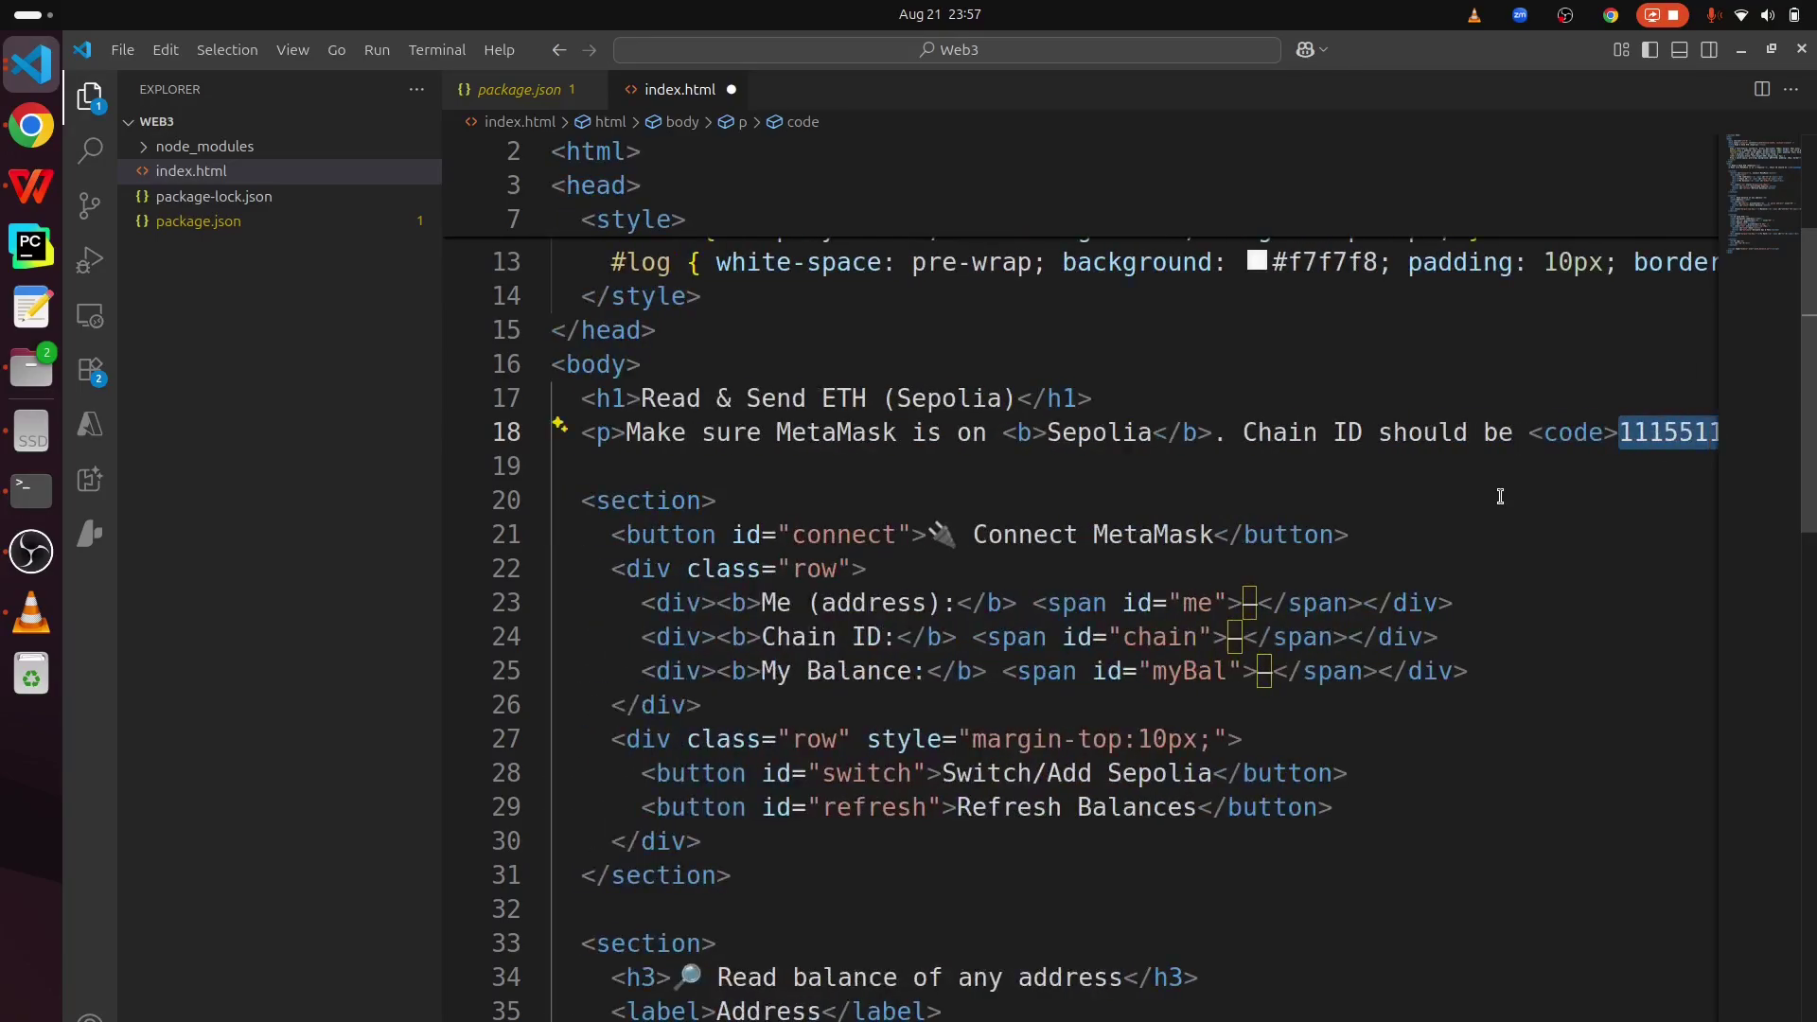
scroll(1500, 495, down, 1)
click(1500, 496)
scroll(1499, 496, down, 1)
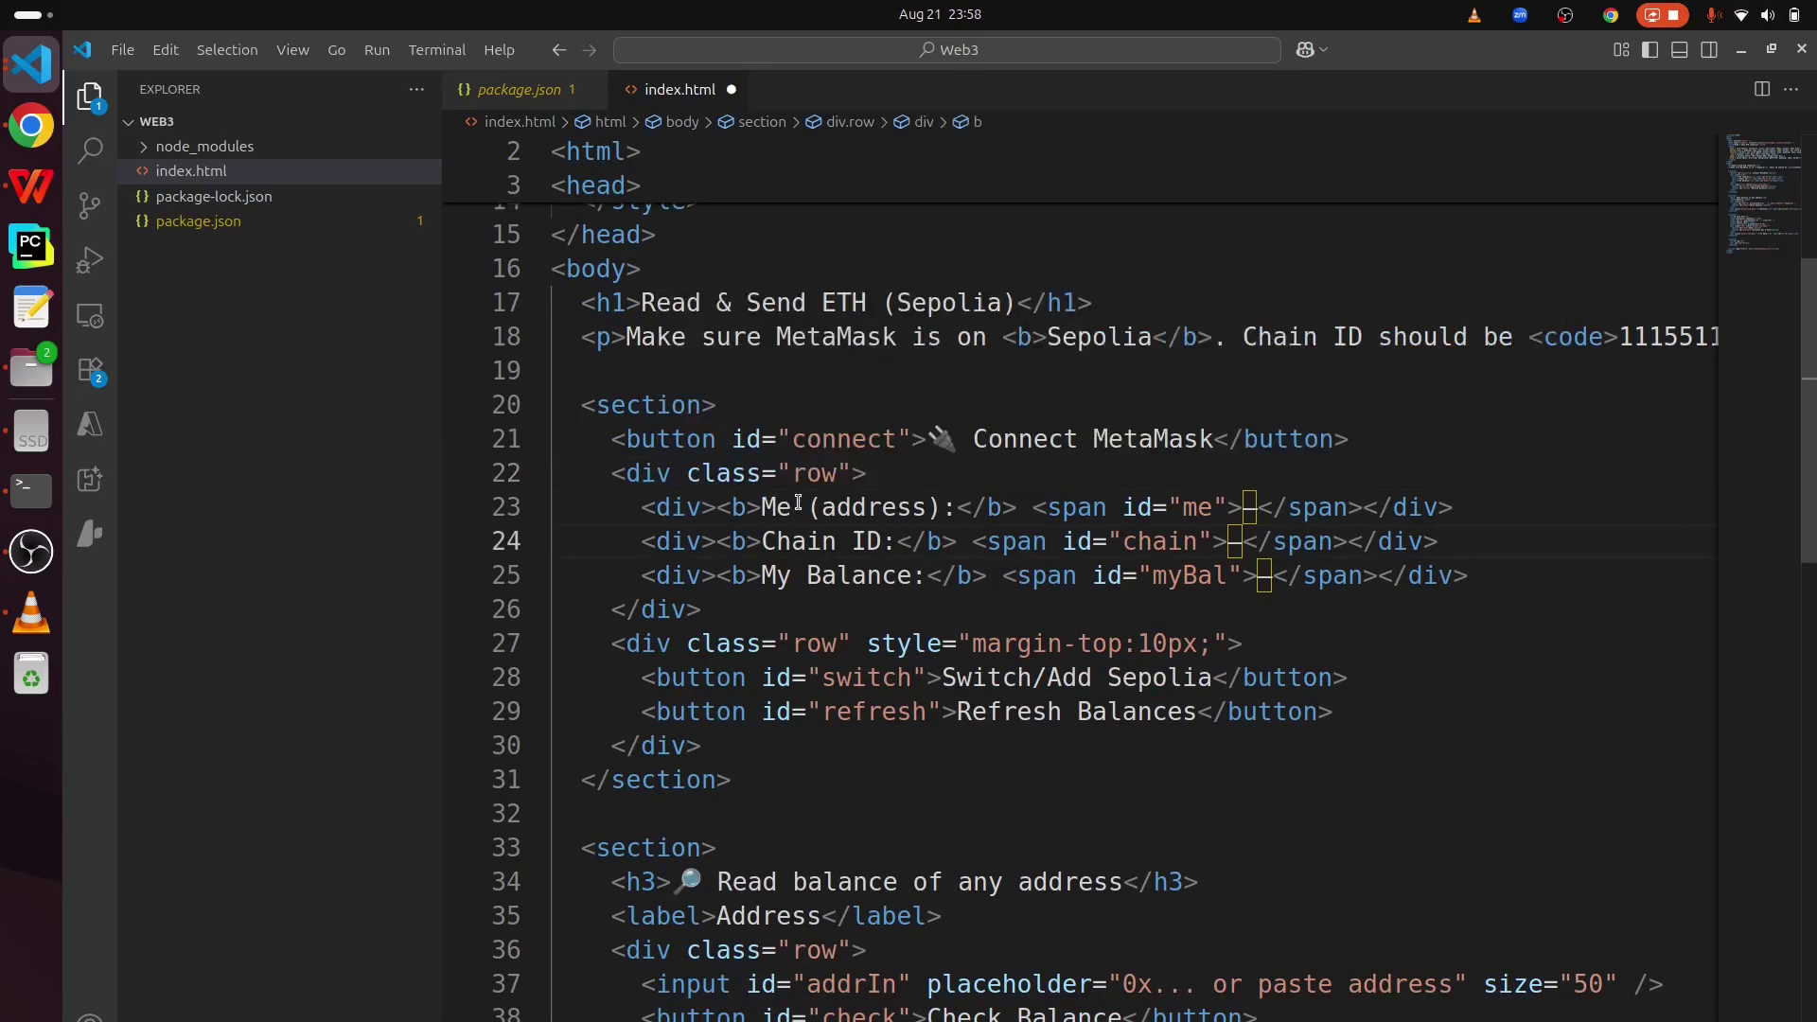
drag(777, 508, 910, 502)
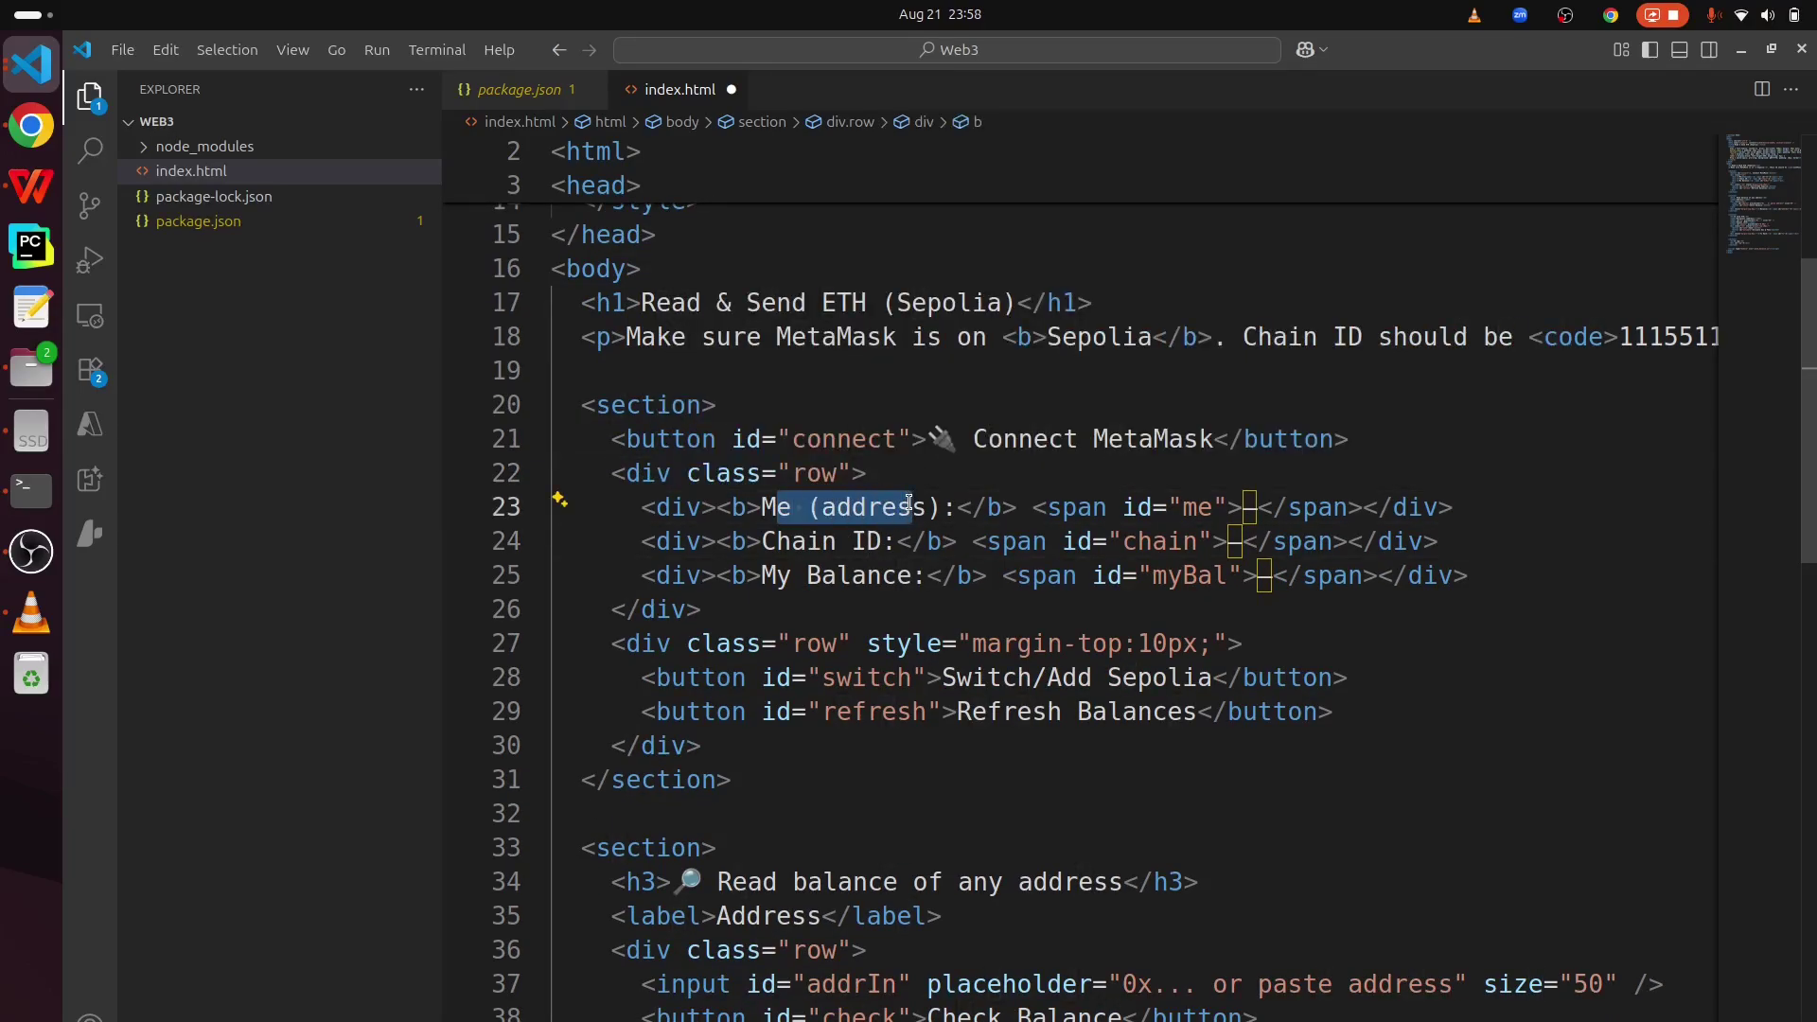
drag(748, 570, 777, 508)
click(914, 528)
drag(909, 576, 762, 576)
scroll(760, 577, down, 3)
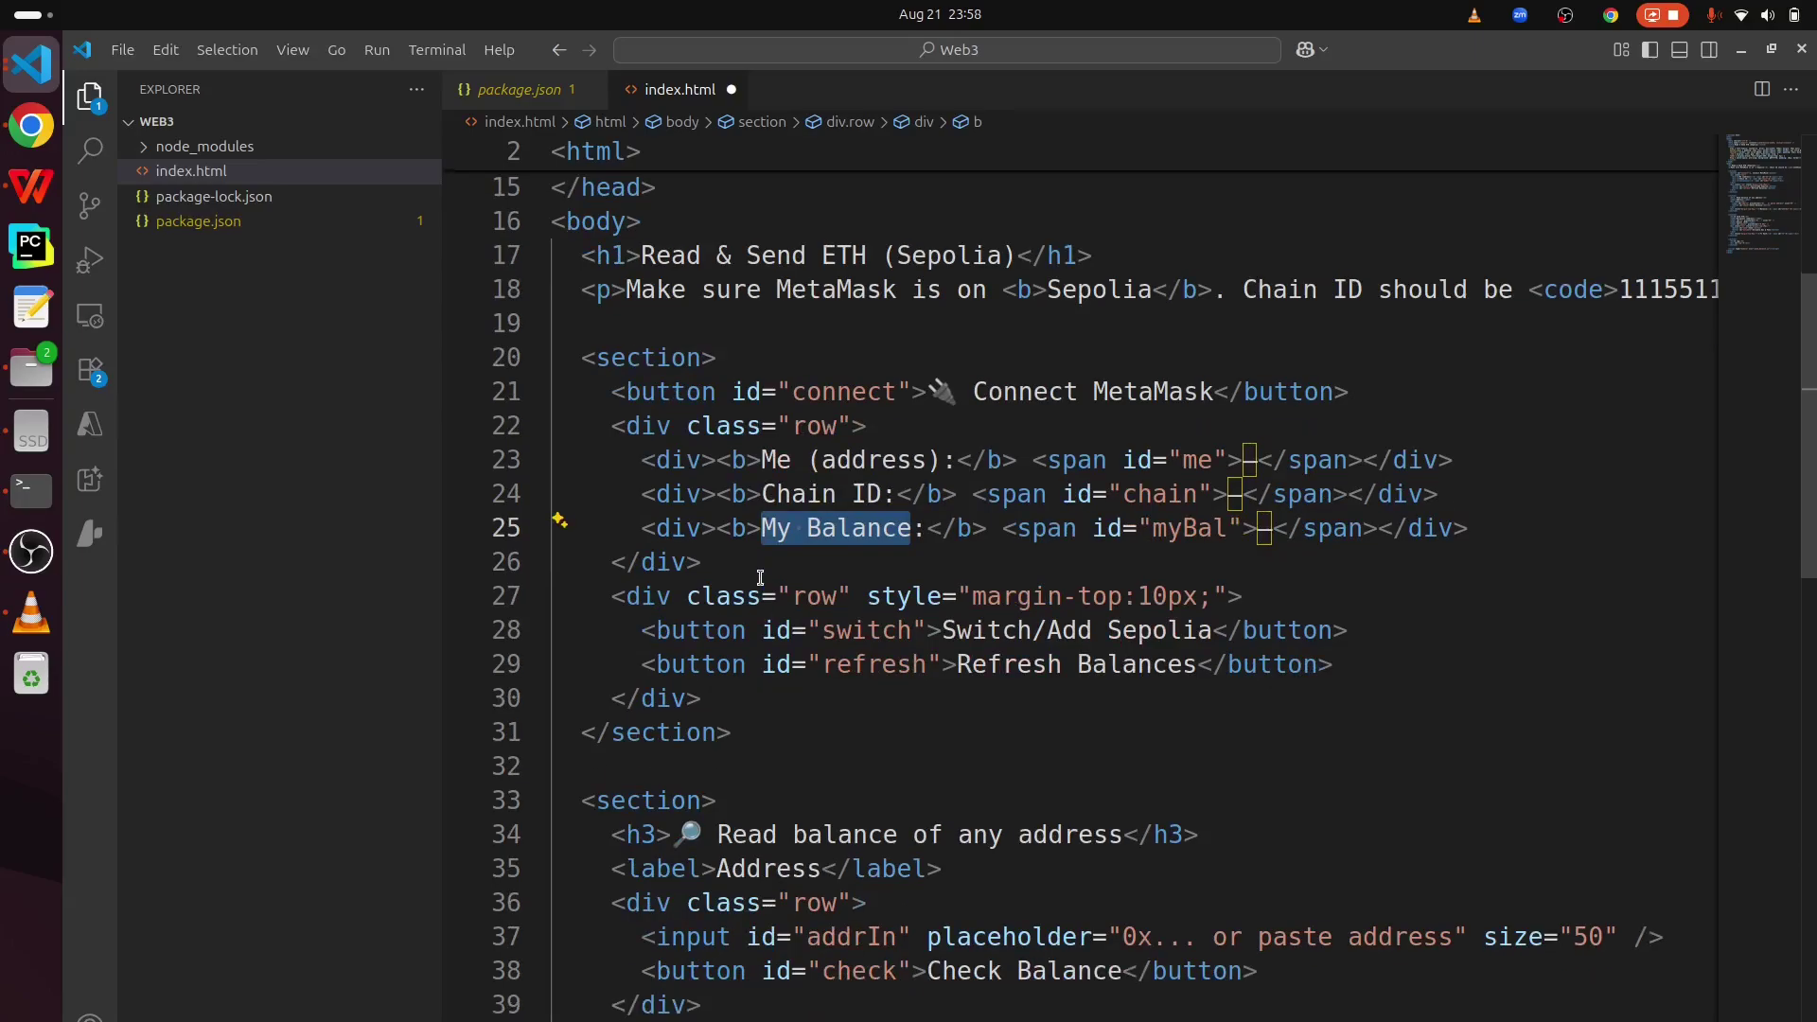
scroll(760, 577, down, 2)
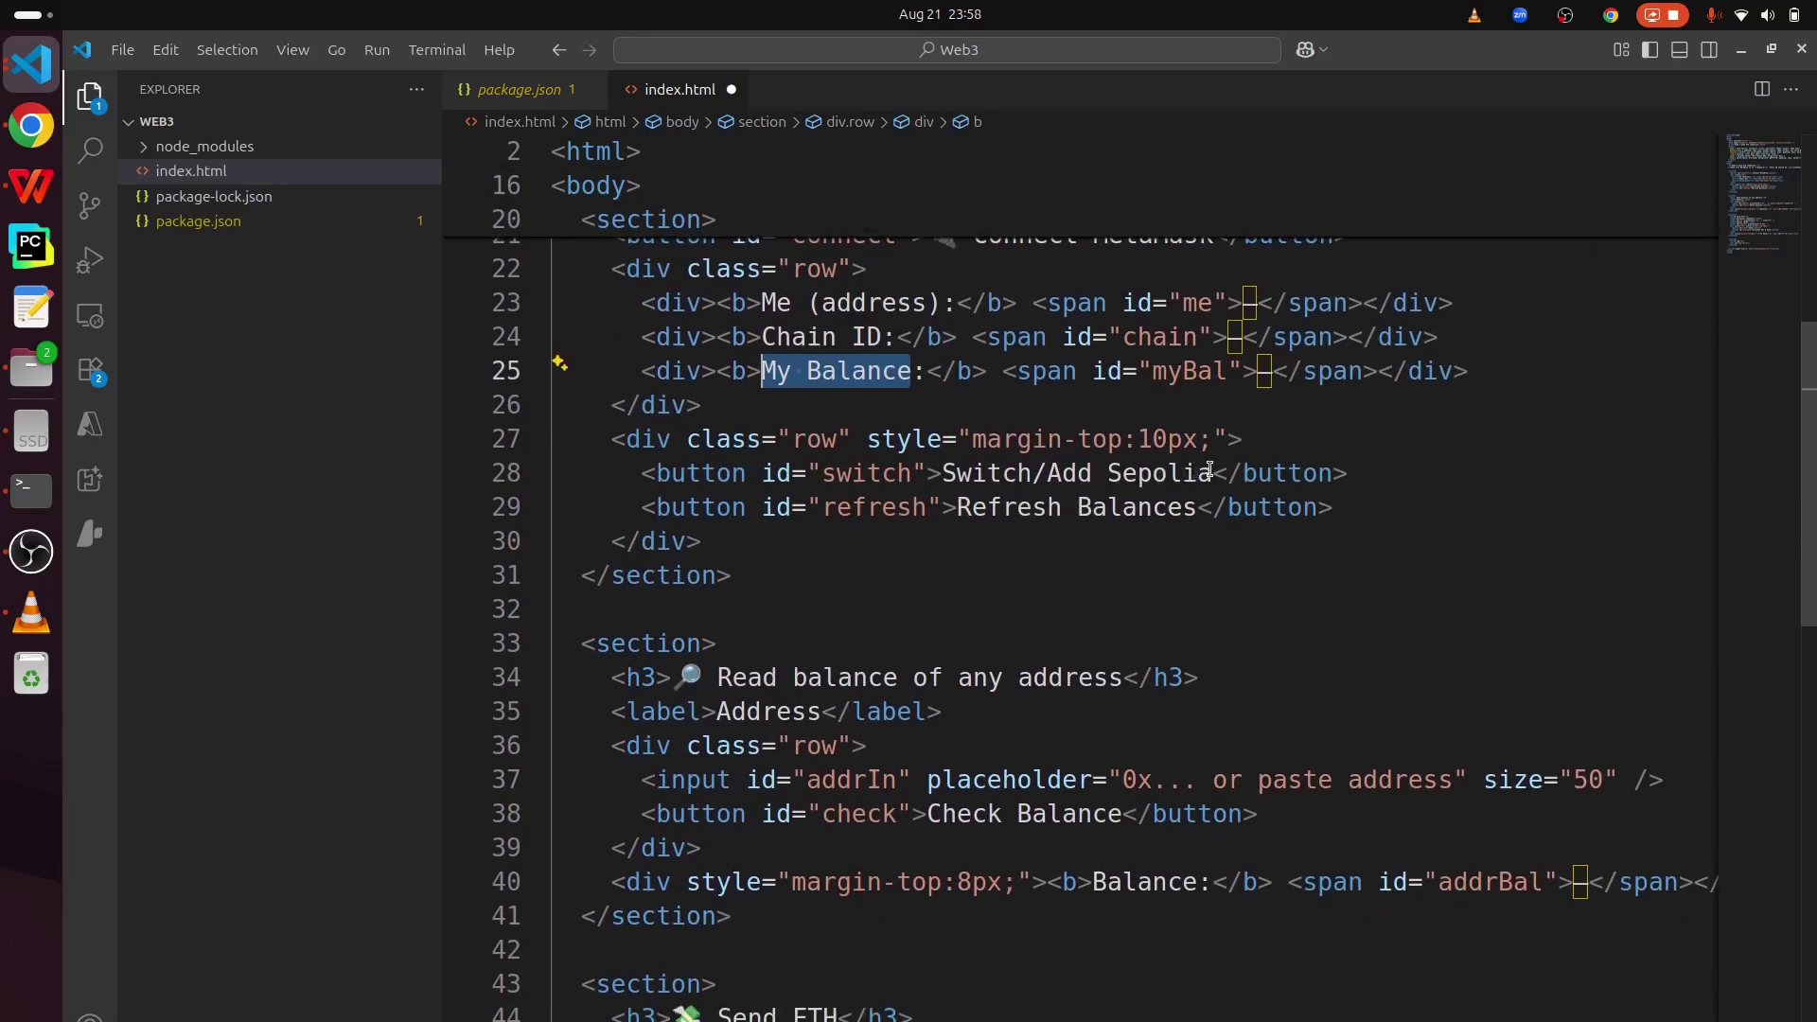
drag(1212, 472, 942, 473)
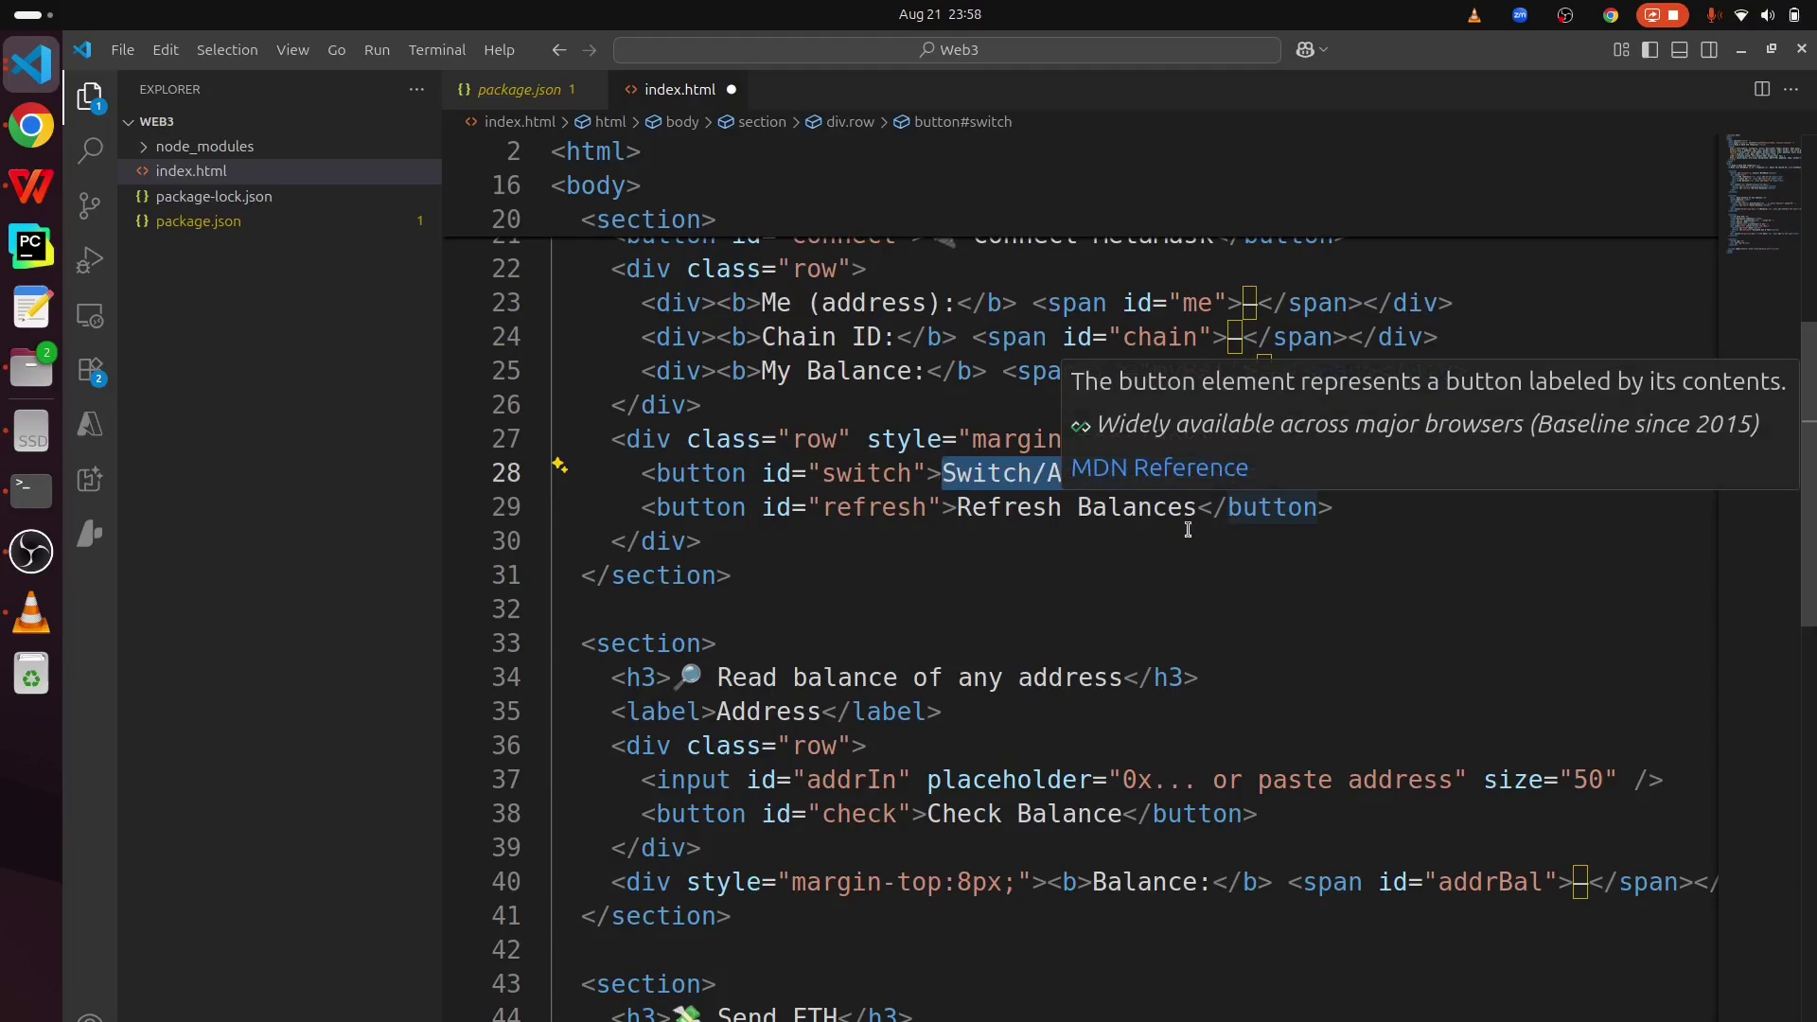
drag(1197, 508, 961, 498)
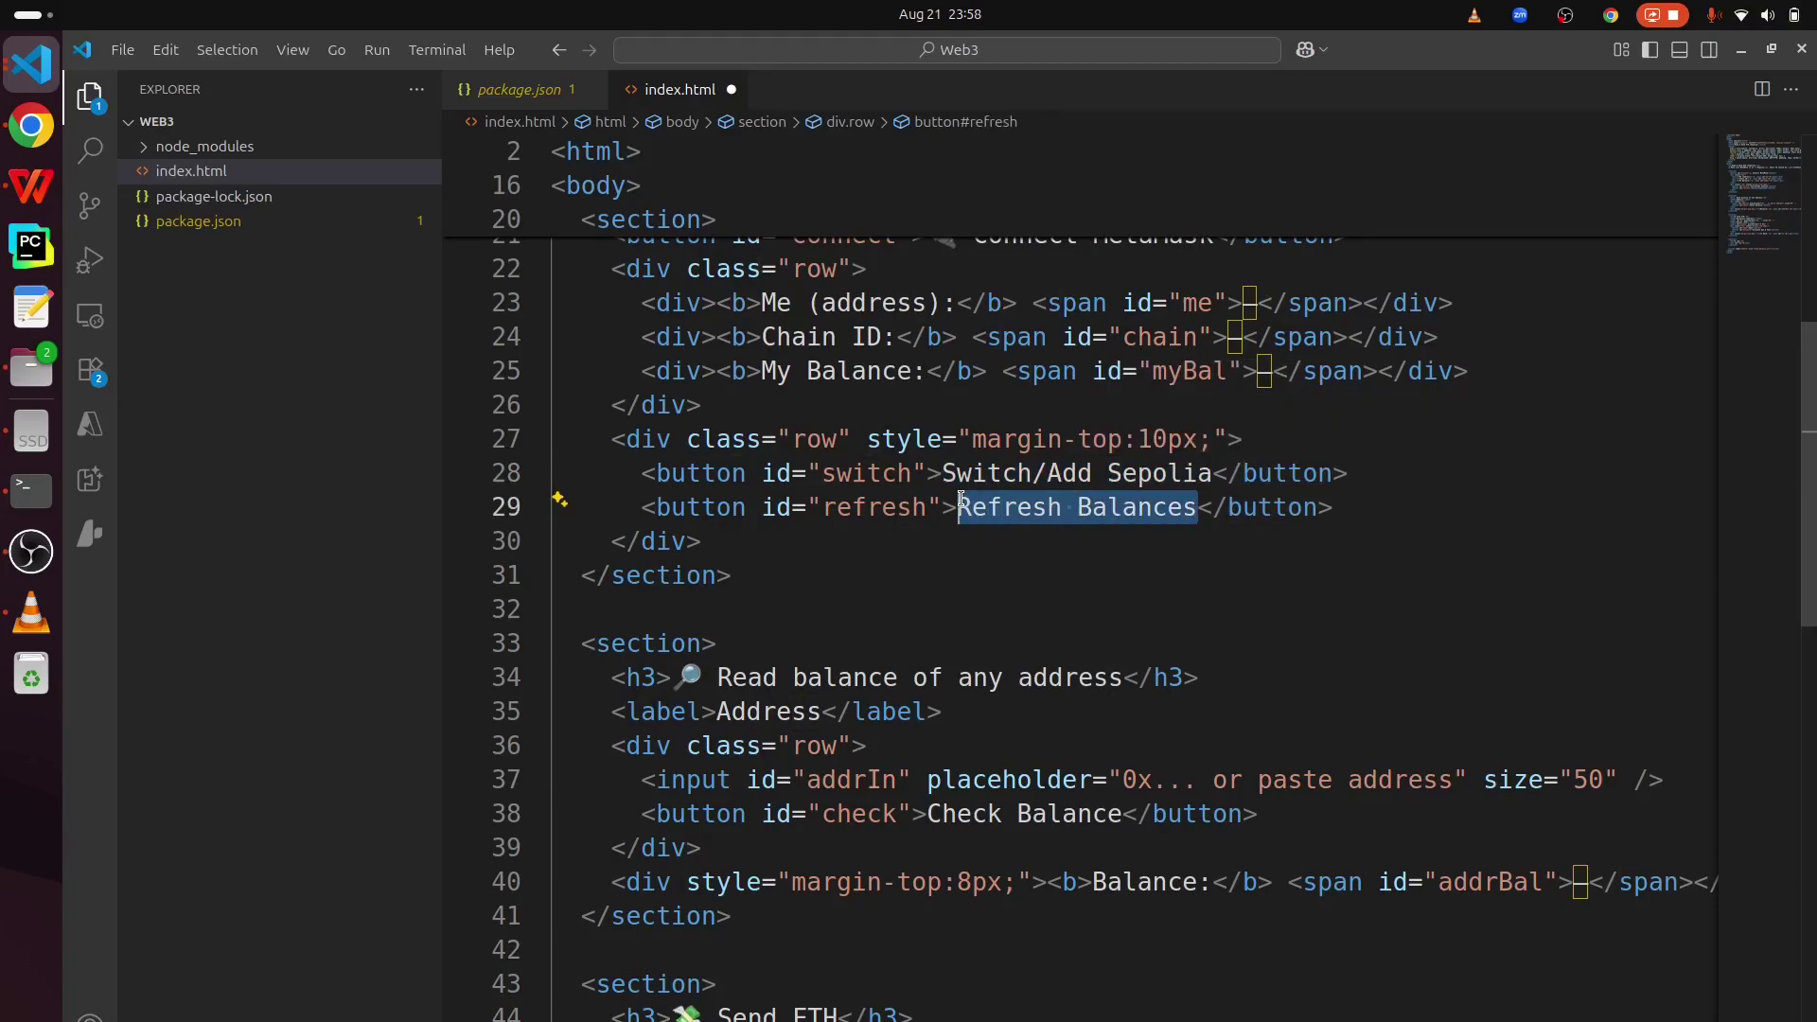
scroll(927, 559, down, 3)
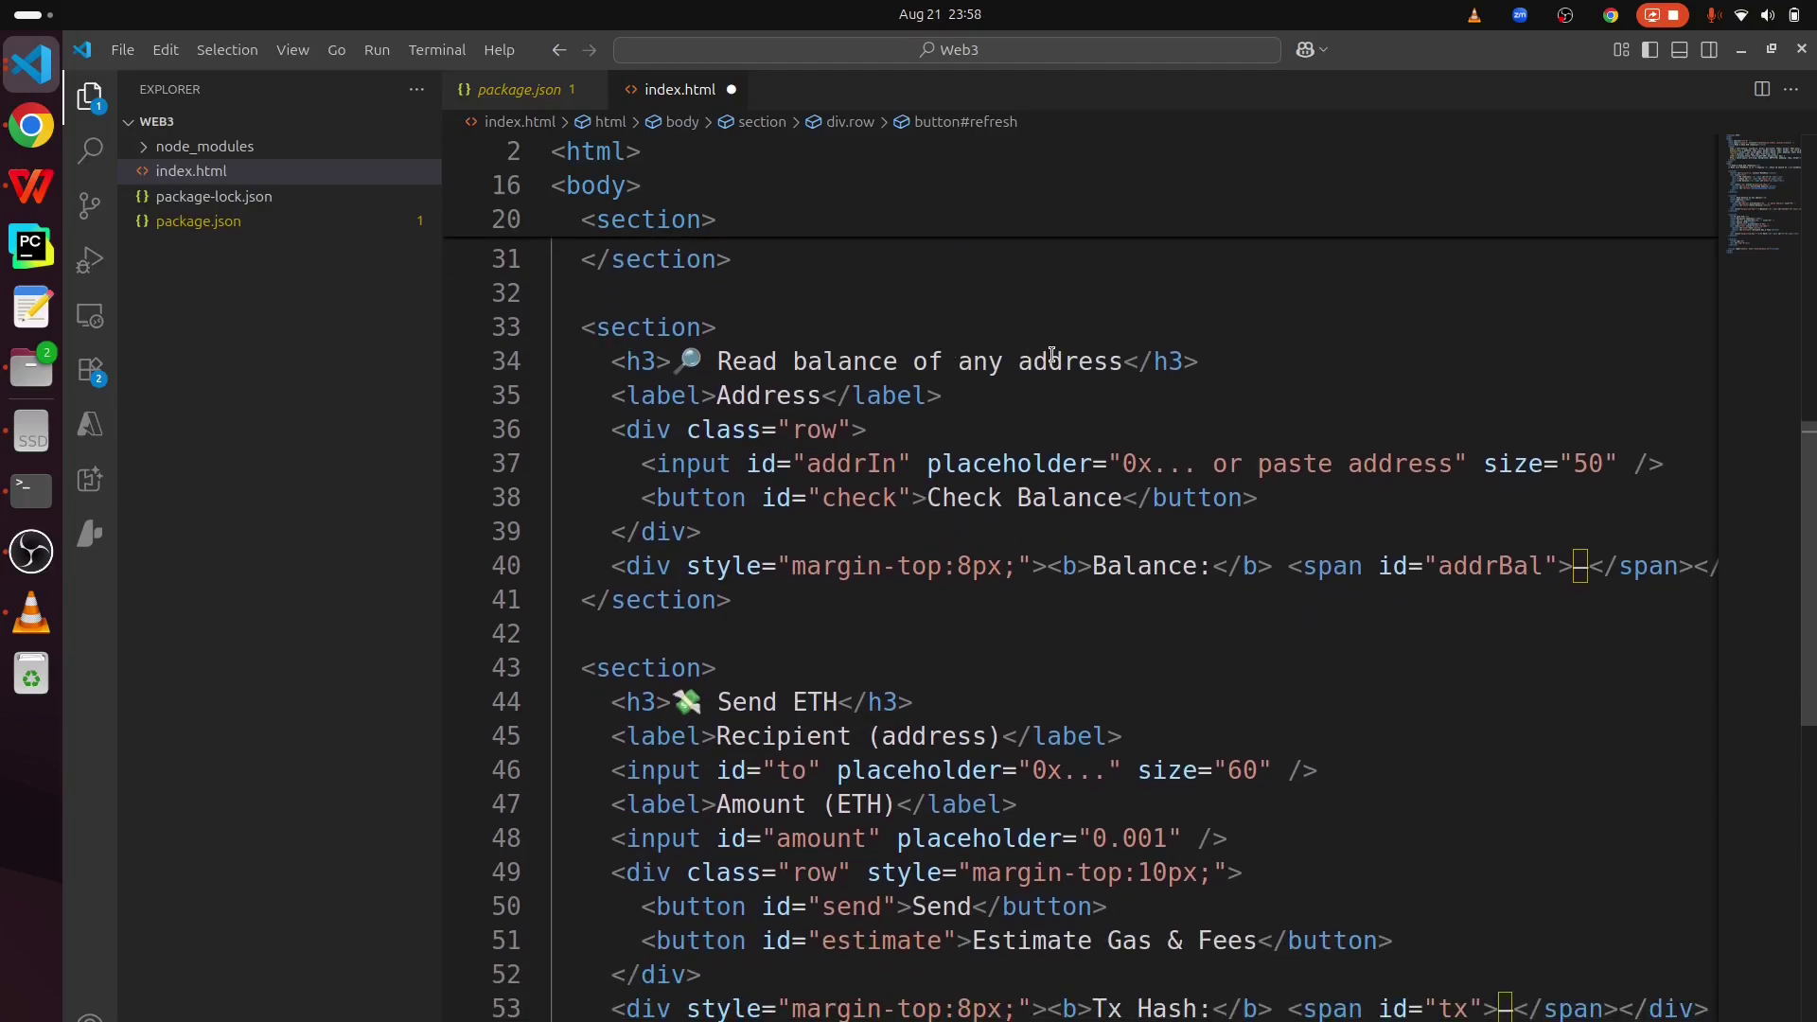
mouse_move(1202, 358)
mouse_down()
mouse_move(833, 350)
mouse_move(1204, 358)
mouse_up()
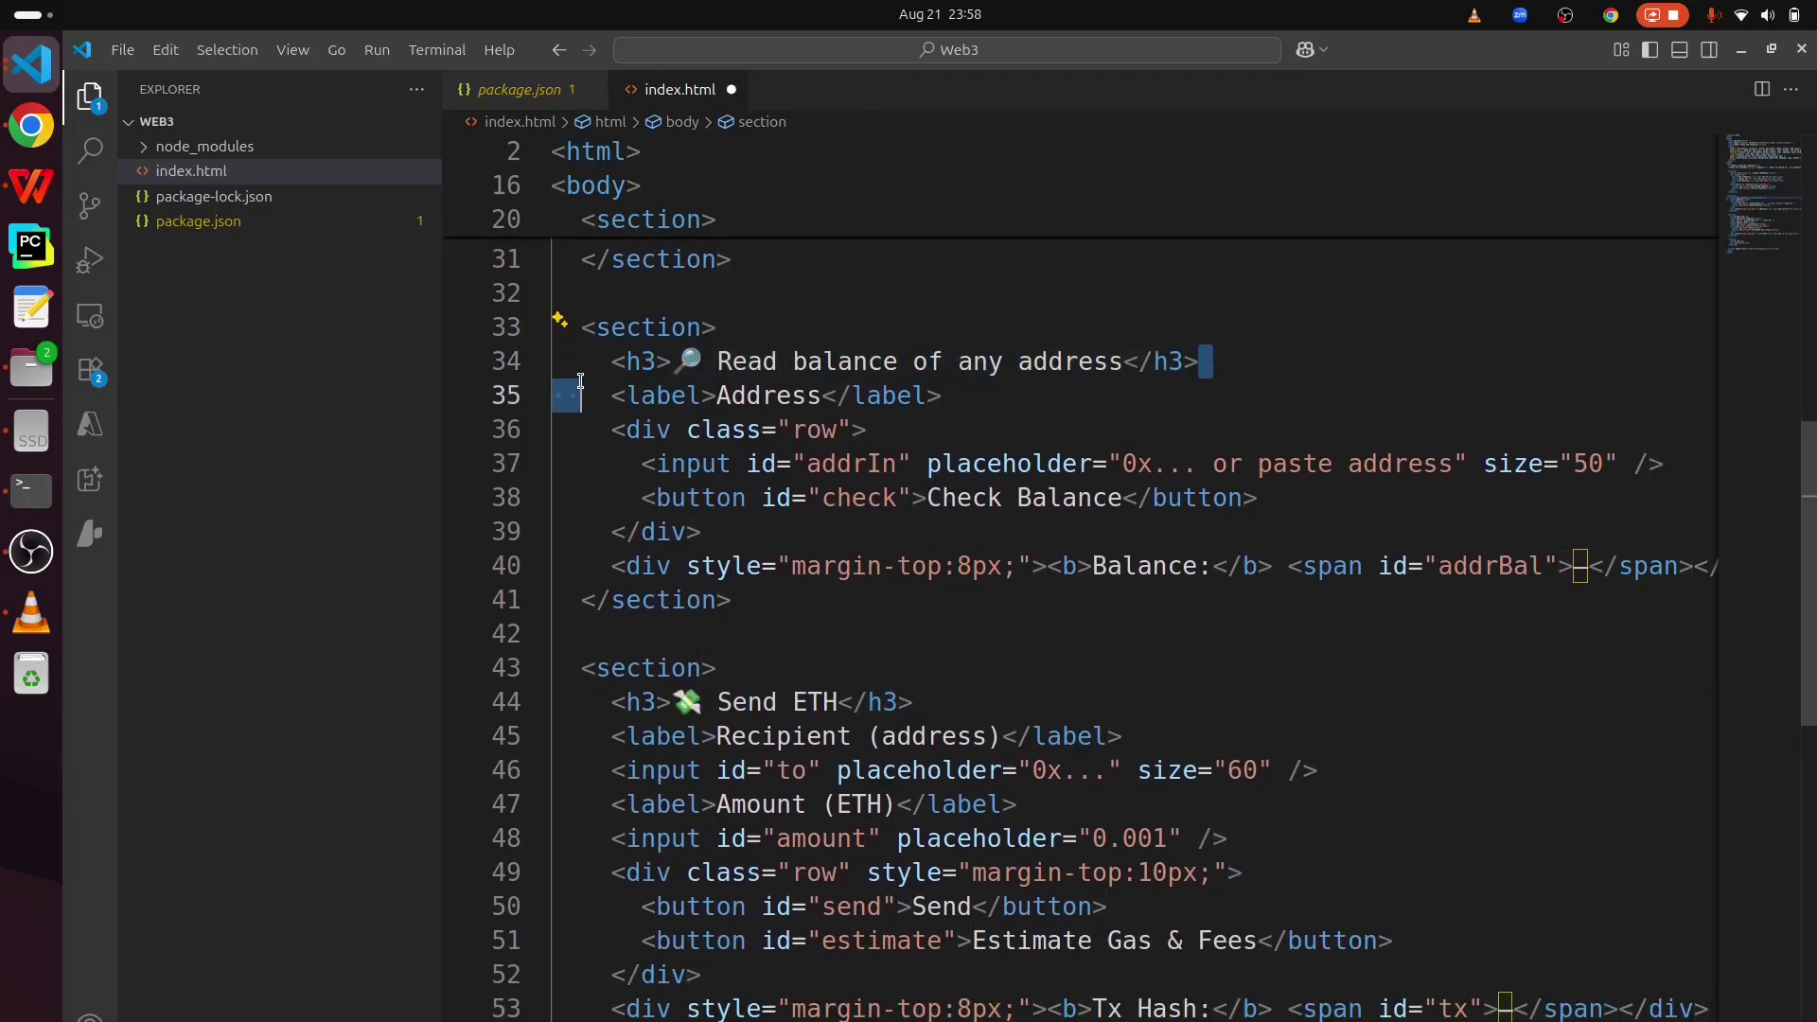
triple_click(725, 361)
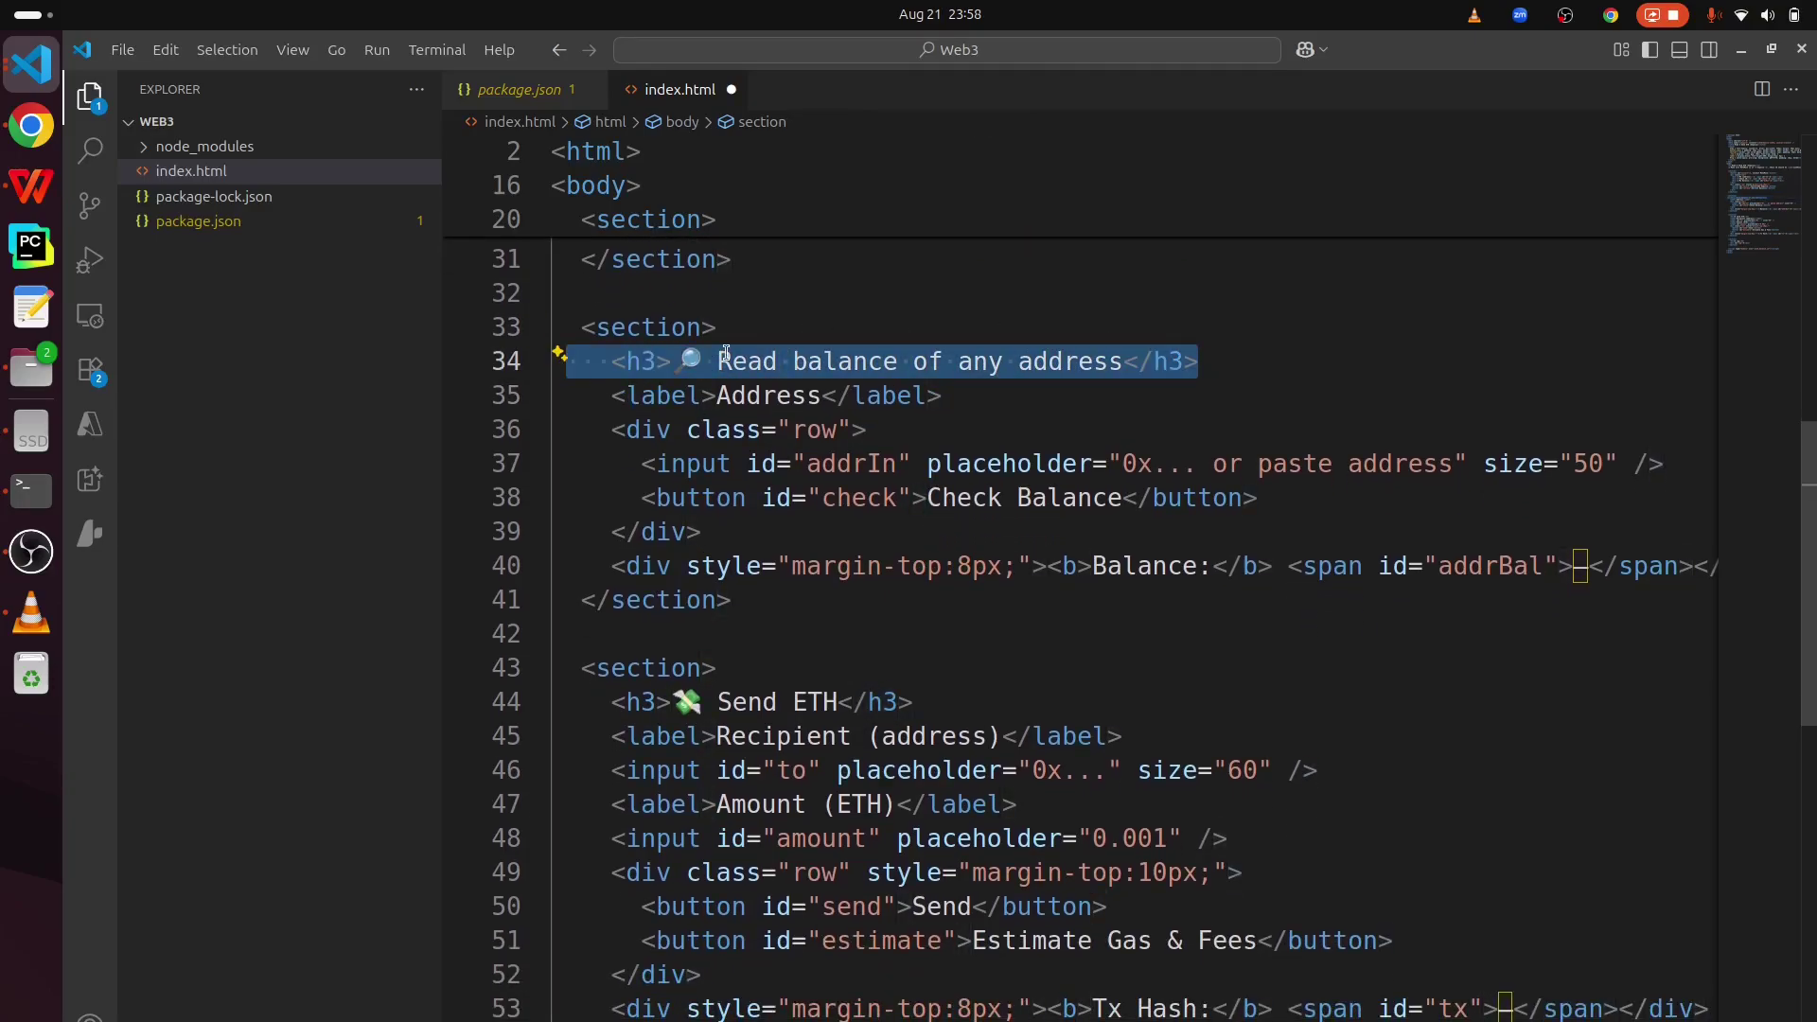
triple_click(1181, 461)
double_click(1164, 575)
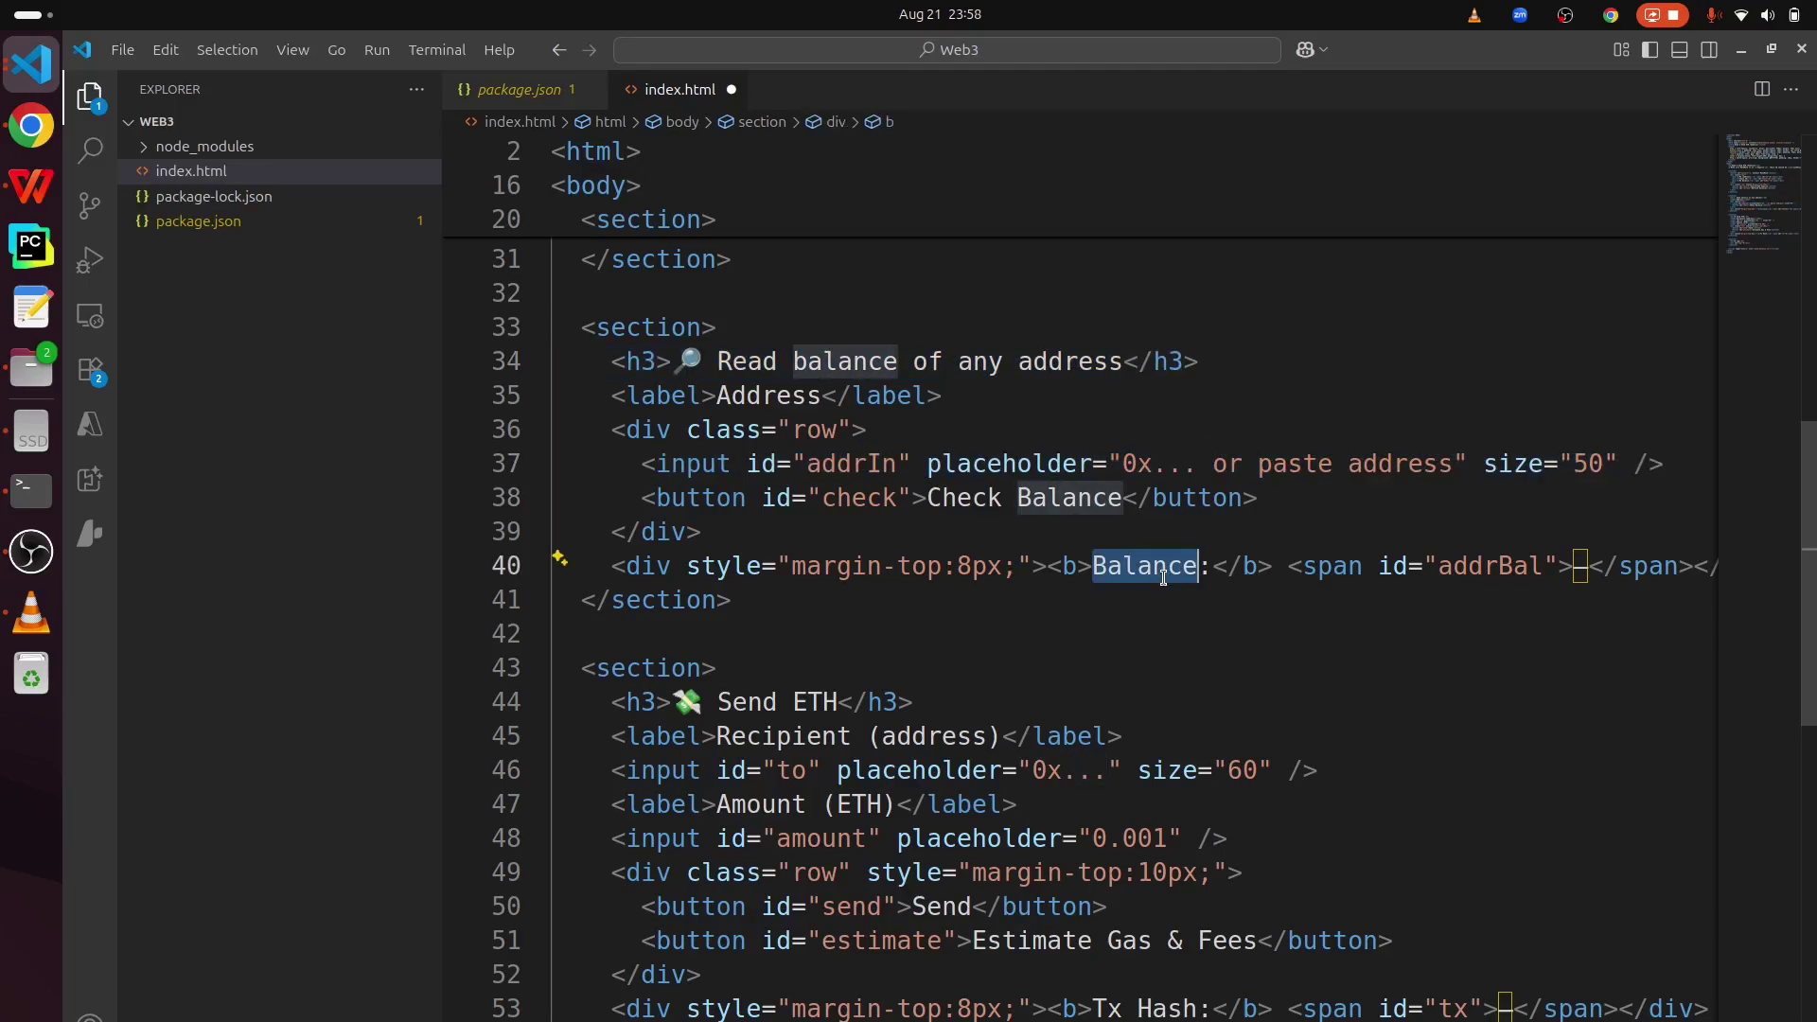
double_click(1007, 468)
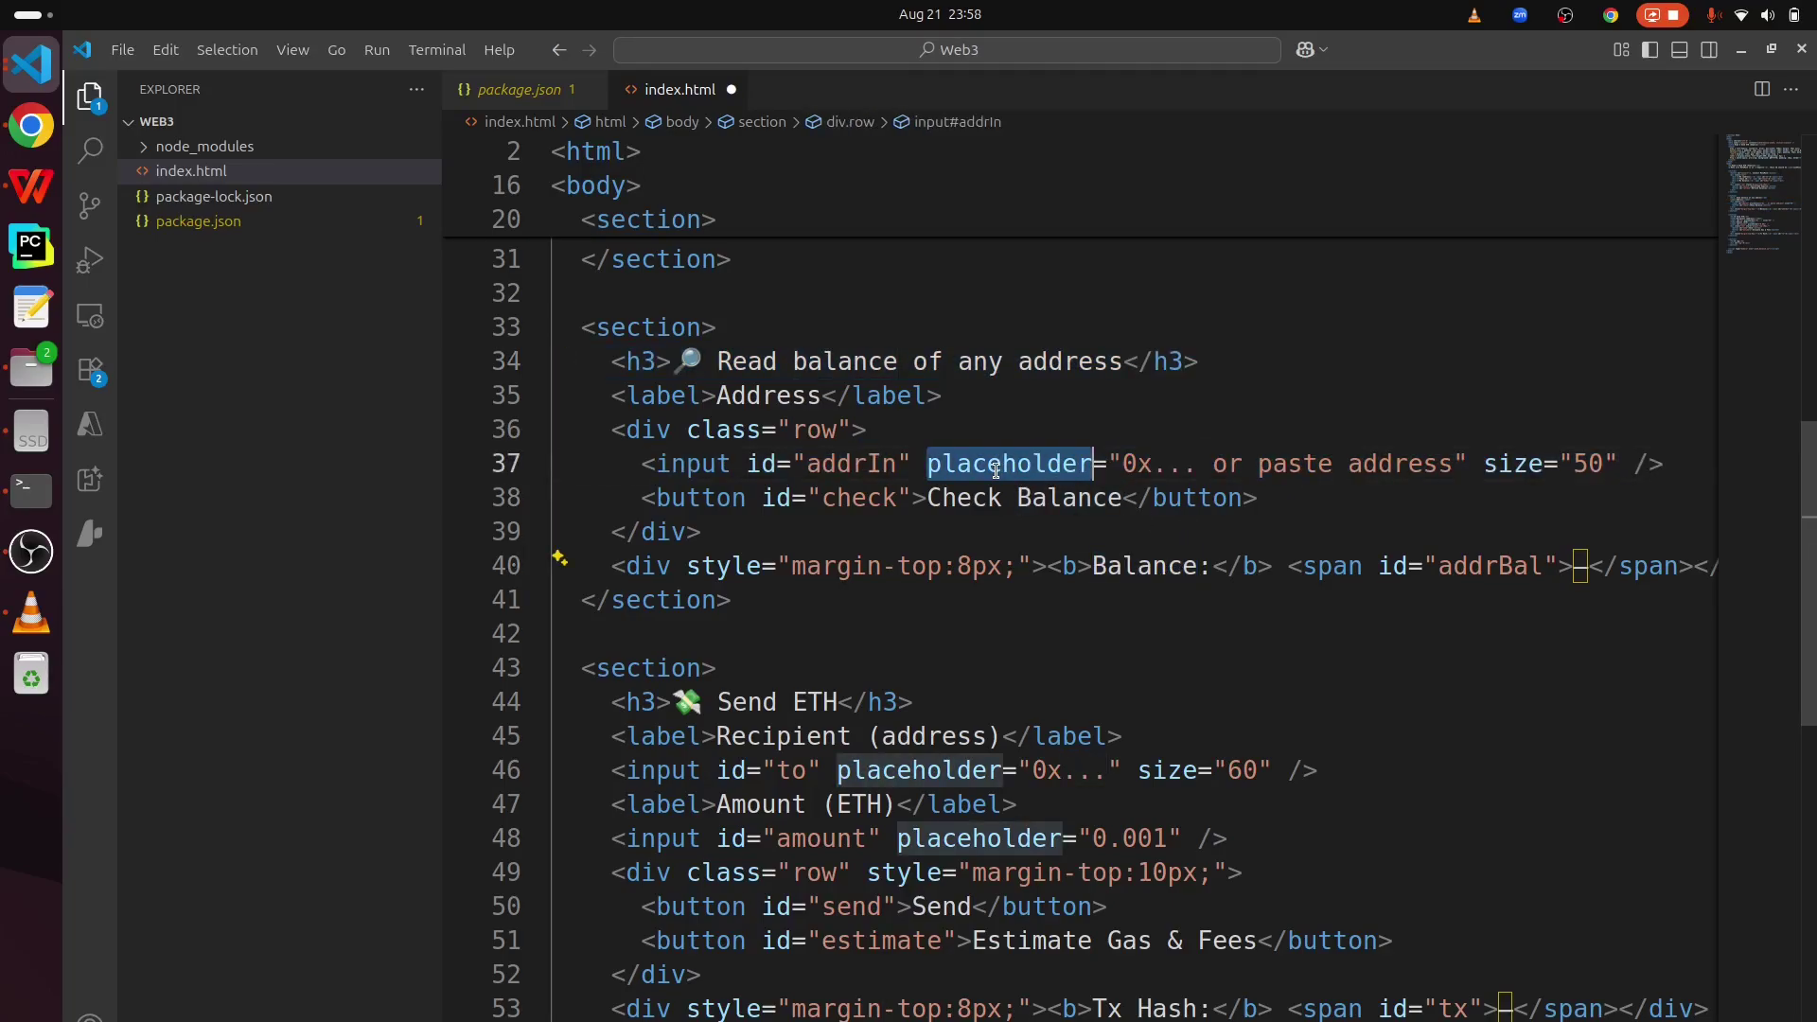
double_click(1055, 493)
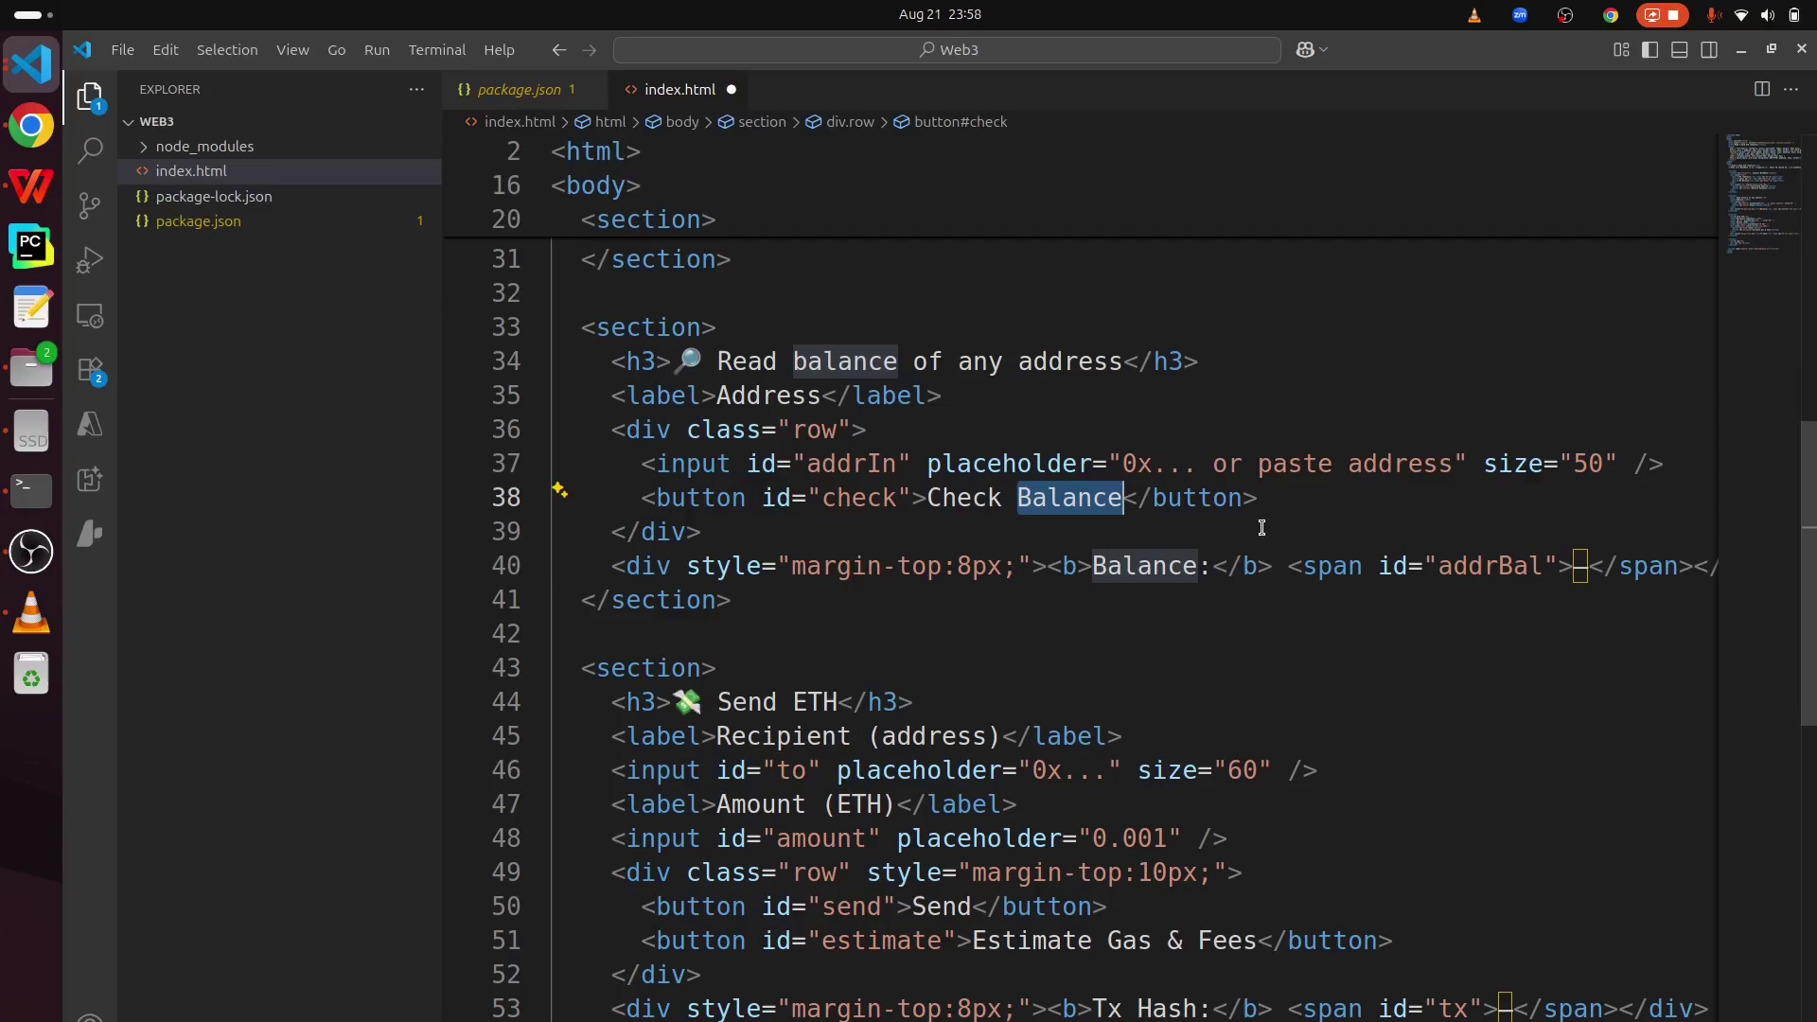
scroll(1149, 669, down, 2)
double_click(644, 505)
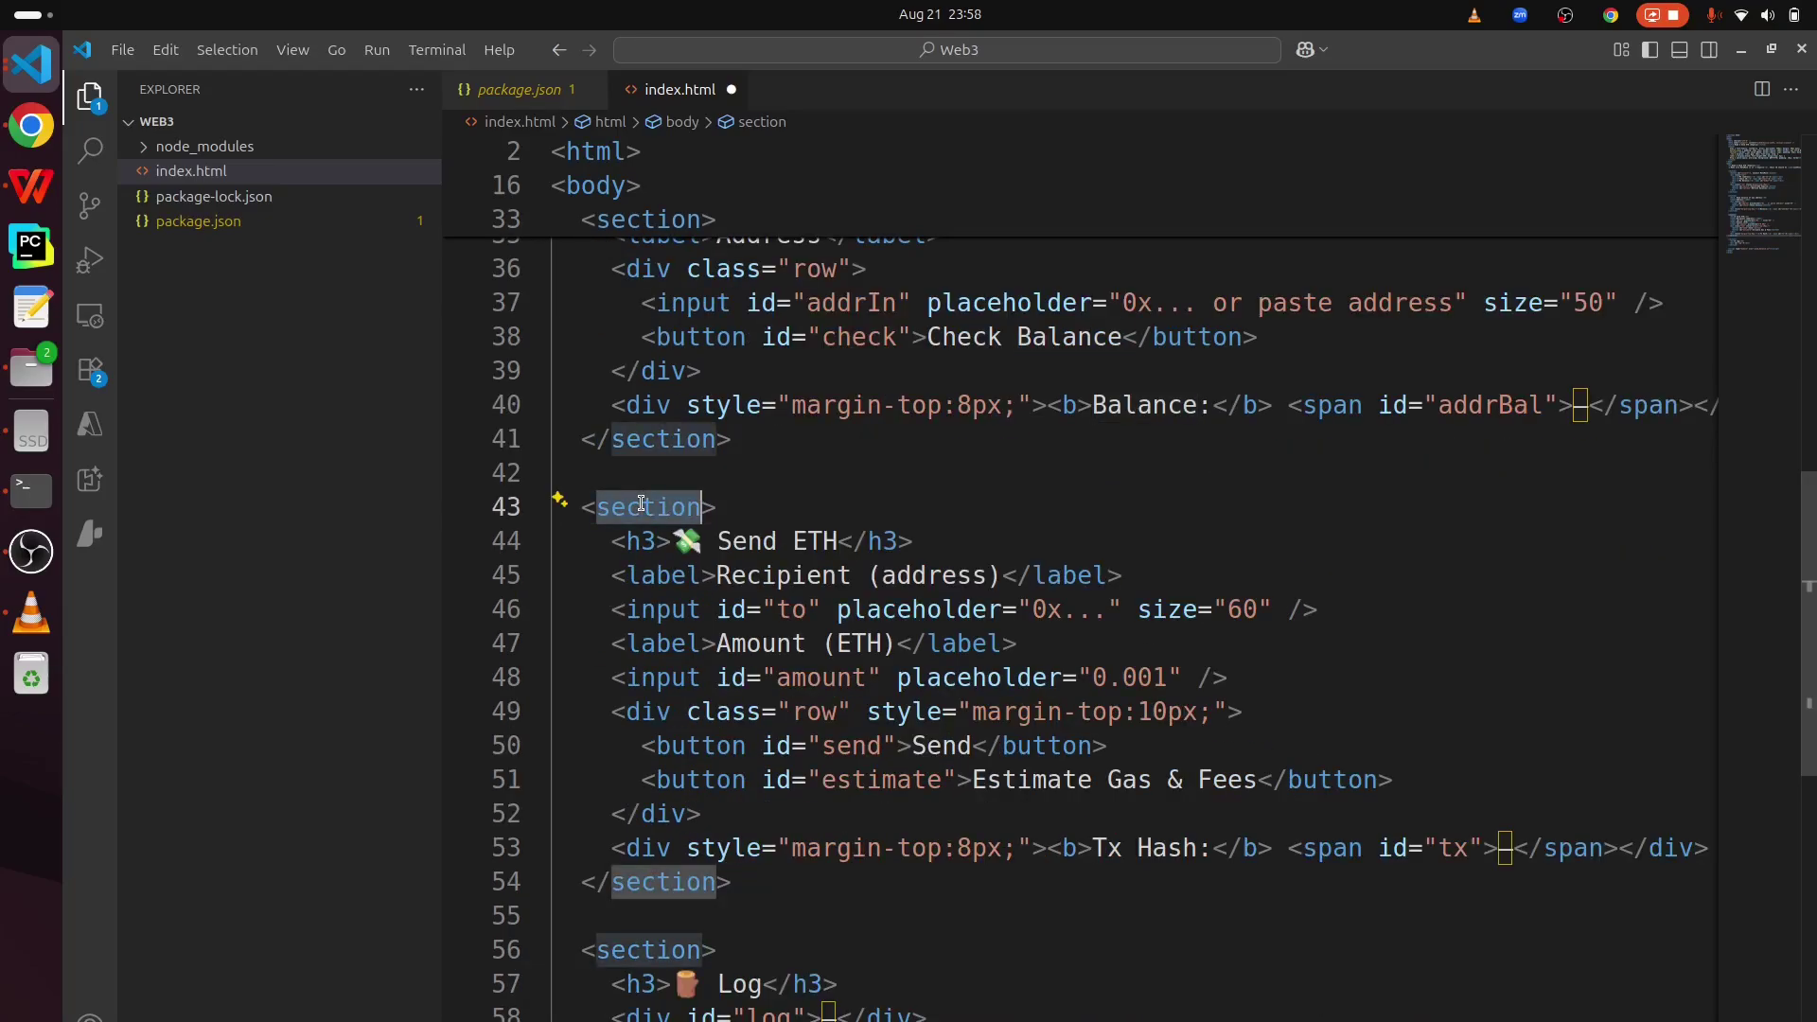
scroll(641, 503, down, 2)
scroll(641, 502, down, 2)
drag(957, 435, 556, 407)
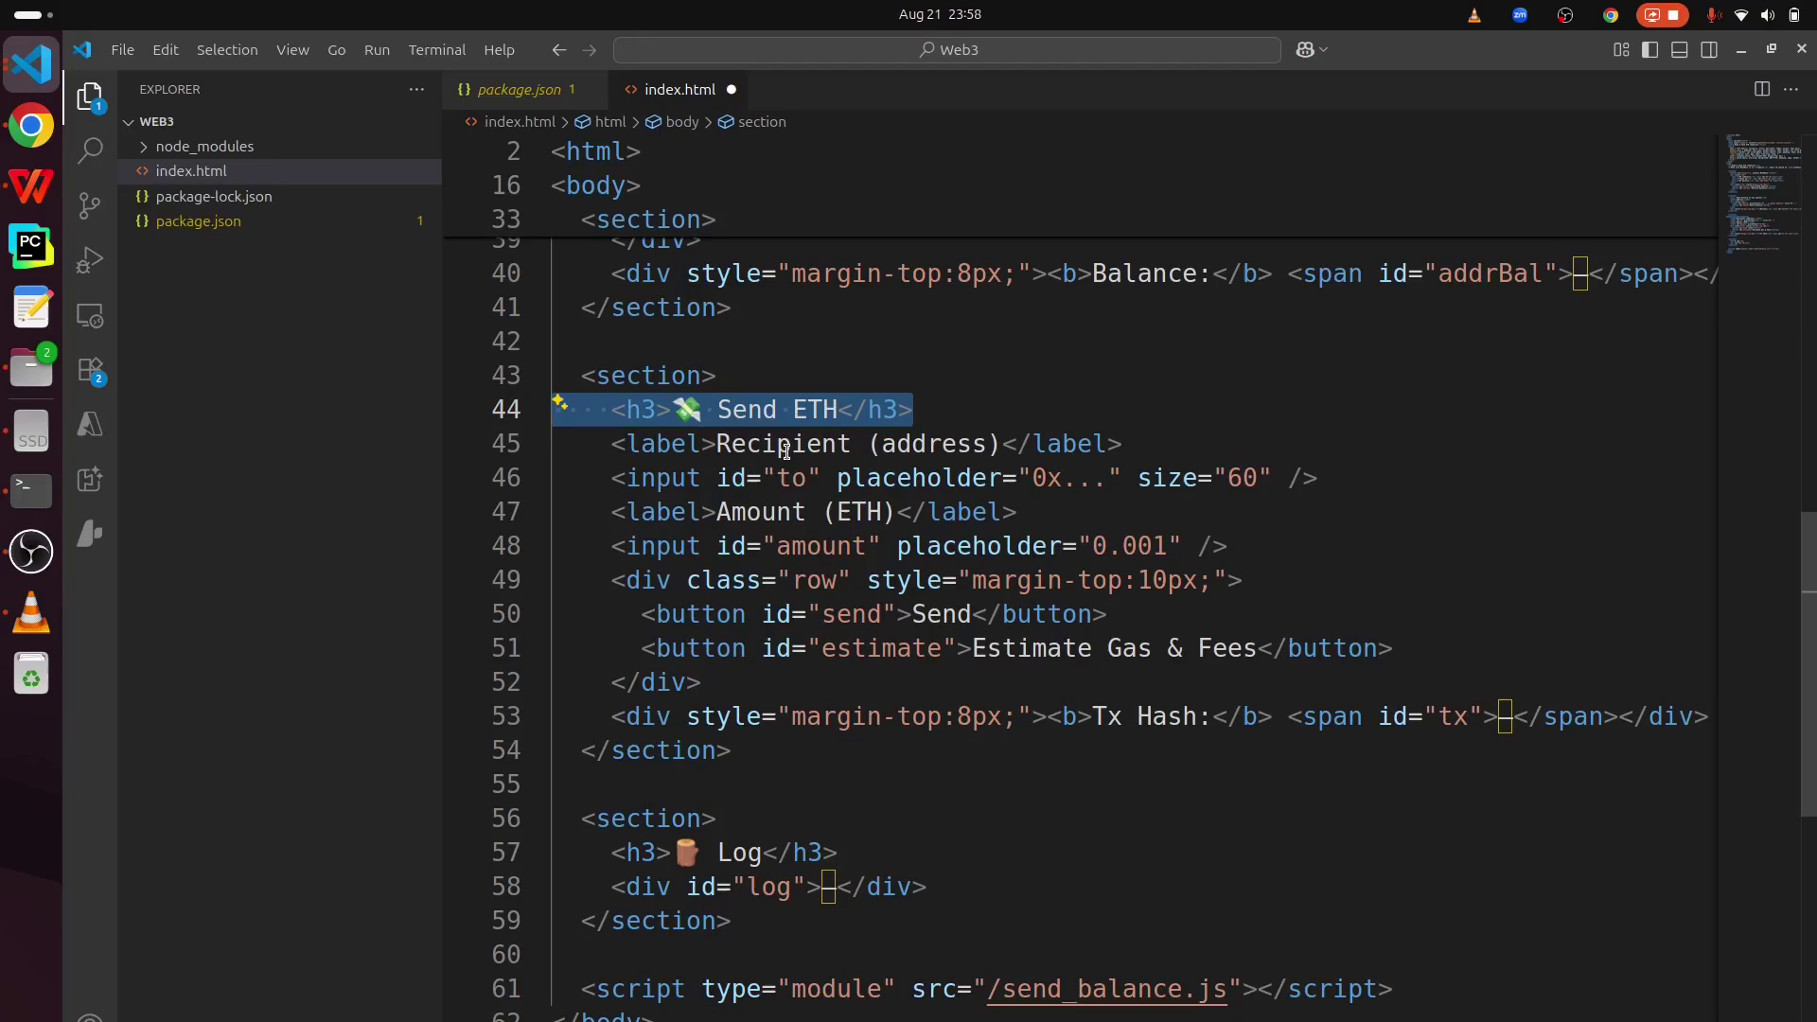
double_click(830, 441)
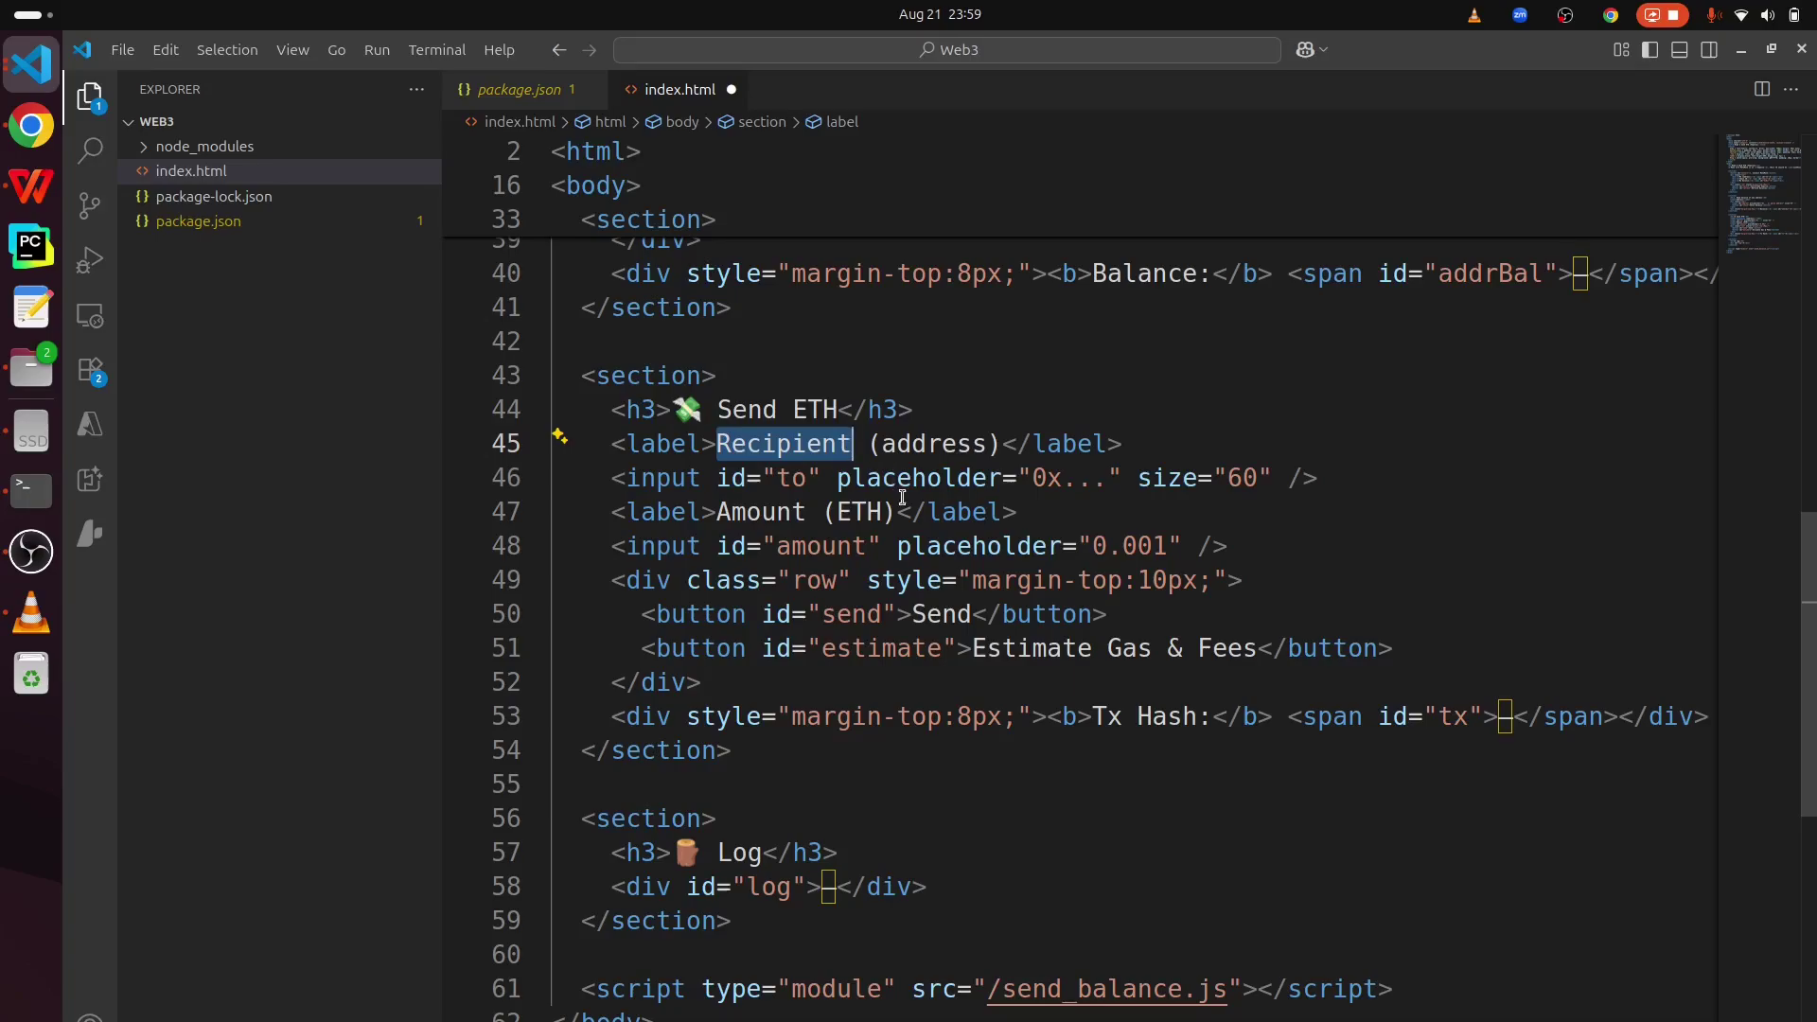
drag(896, 512, 715, 512)
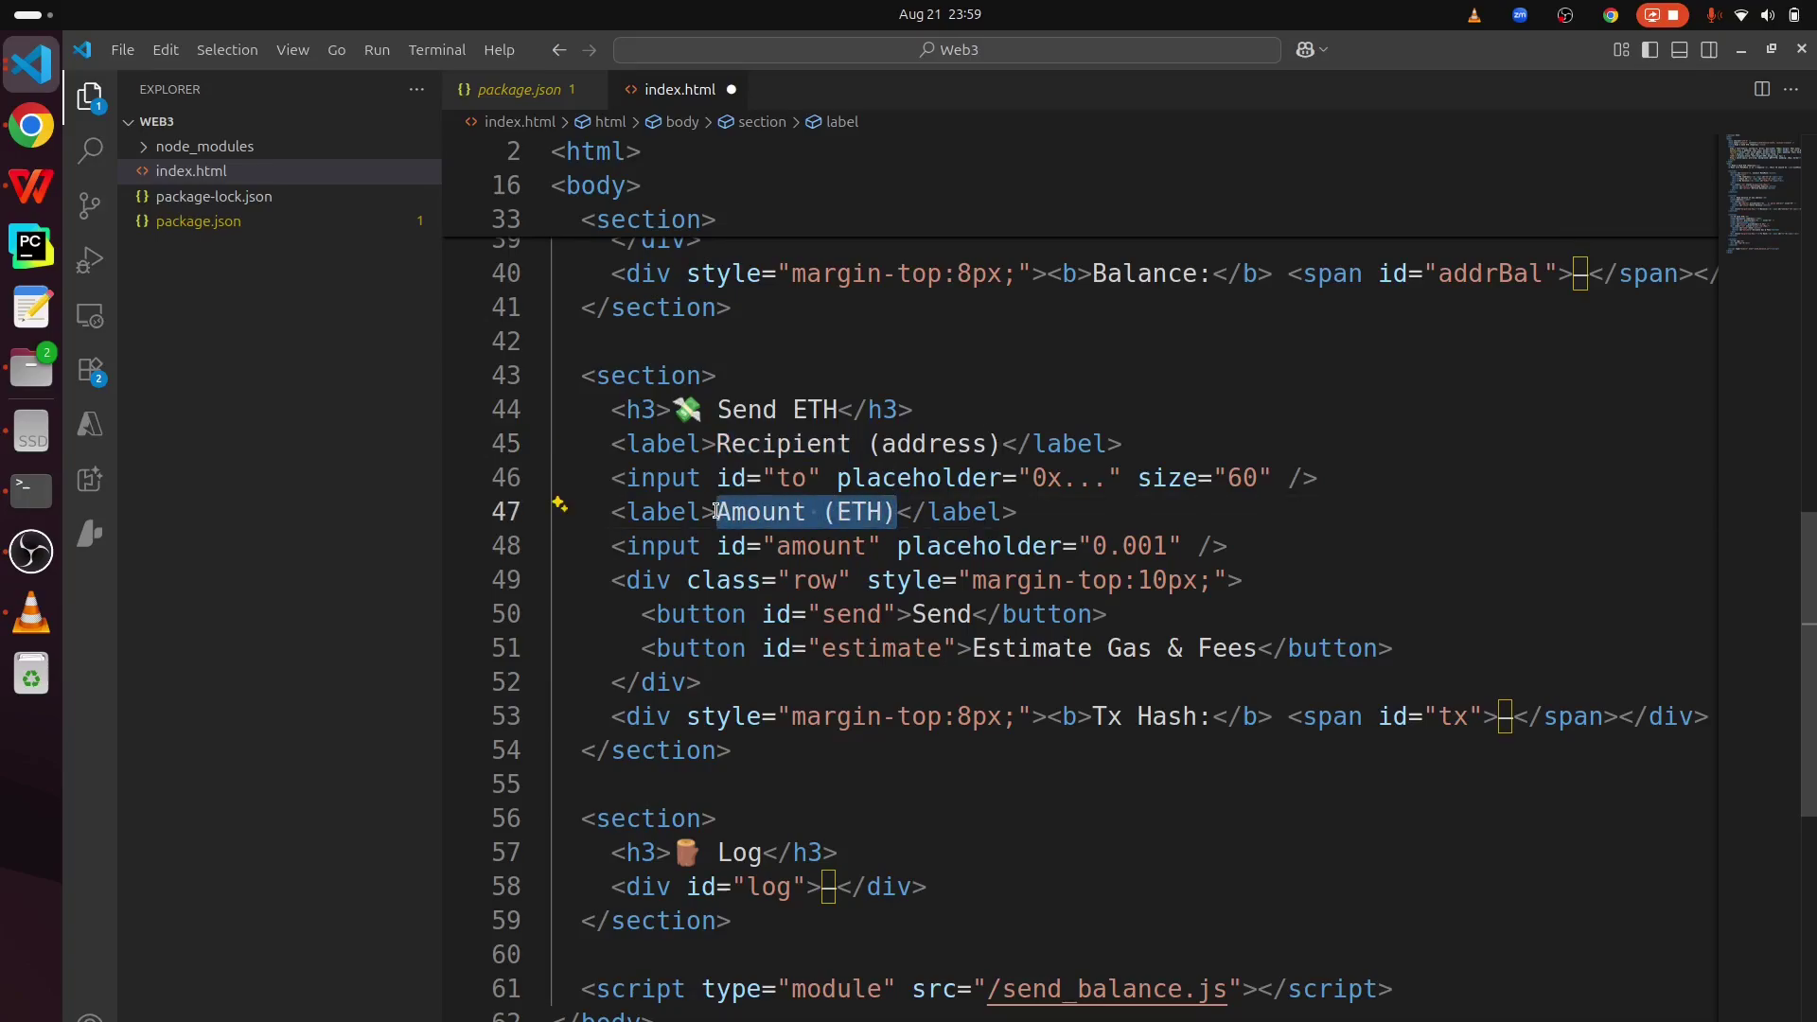
scroll(898, 676, down, 2)
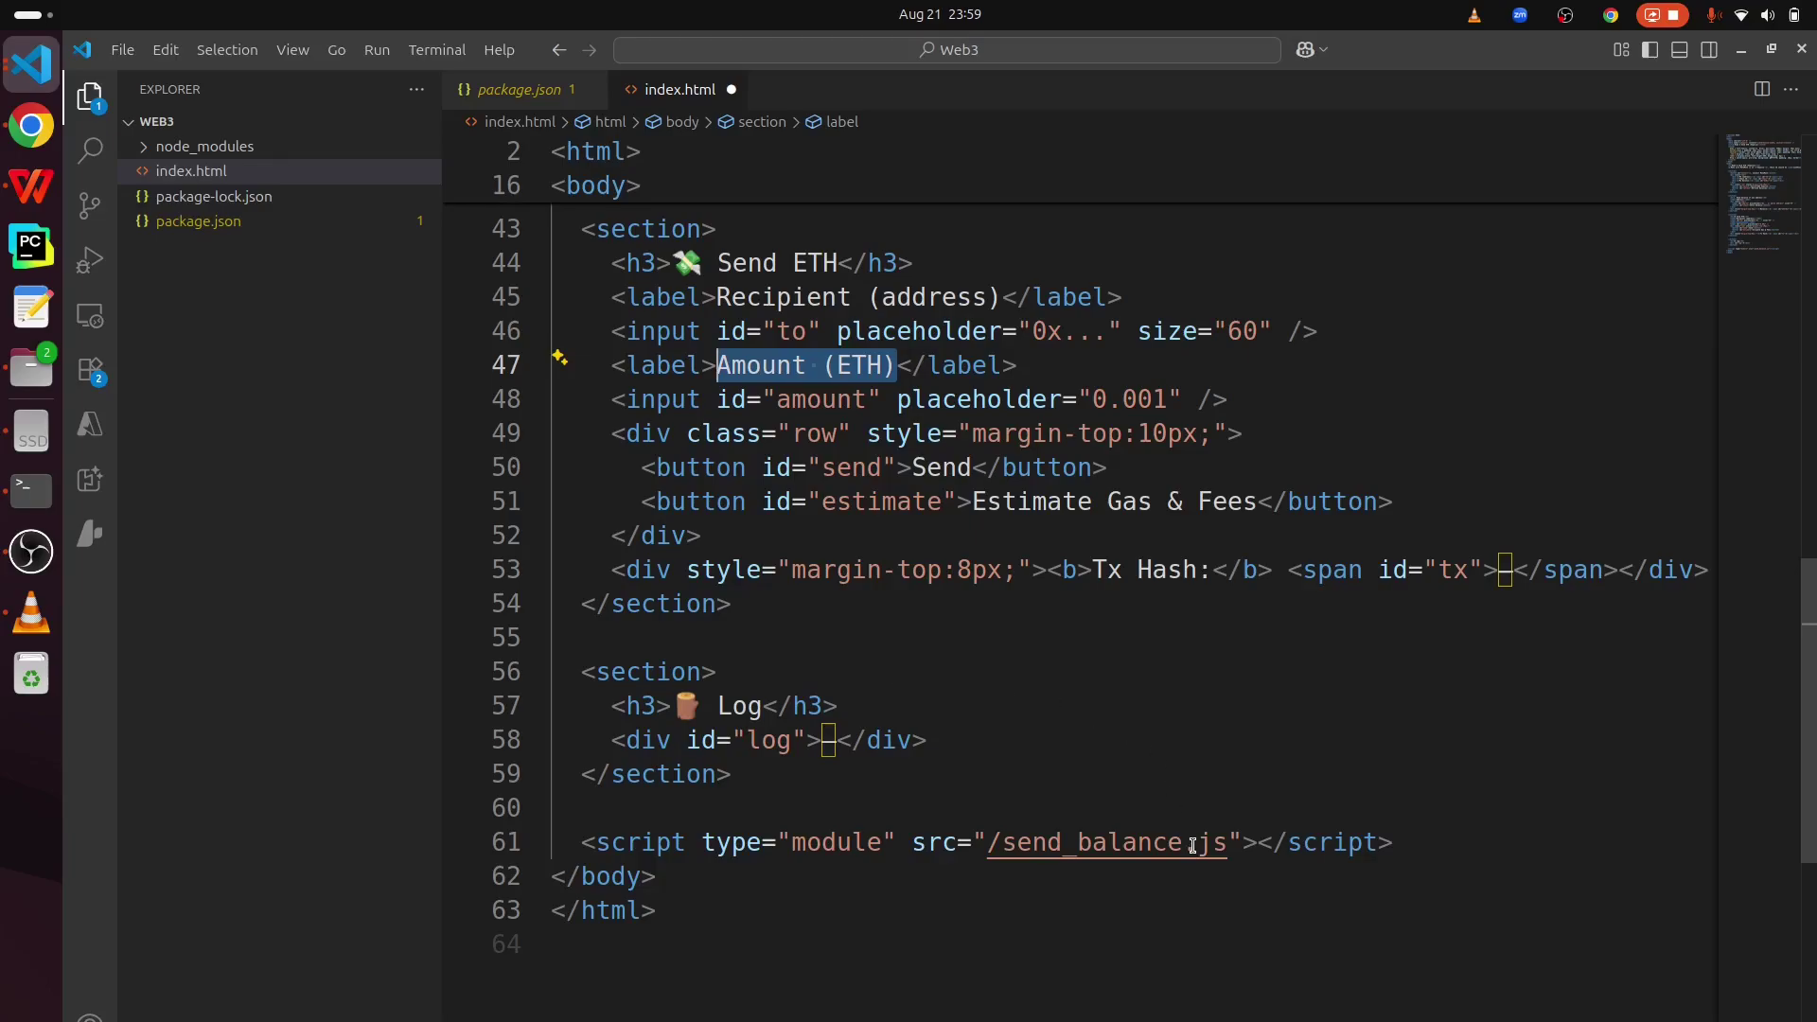
click(1225, 842)
key(ctrl+shift+Left)
key(ctrl+shift+Left)
key(ctrl+shift+Left)
key(ctrl+shift+Right)
key(ctrl+c)
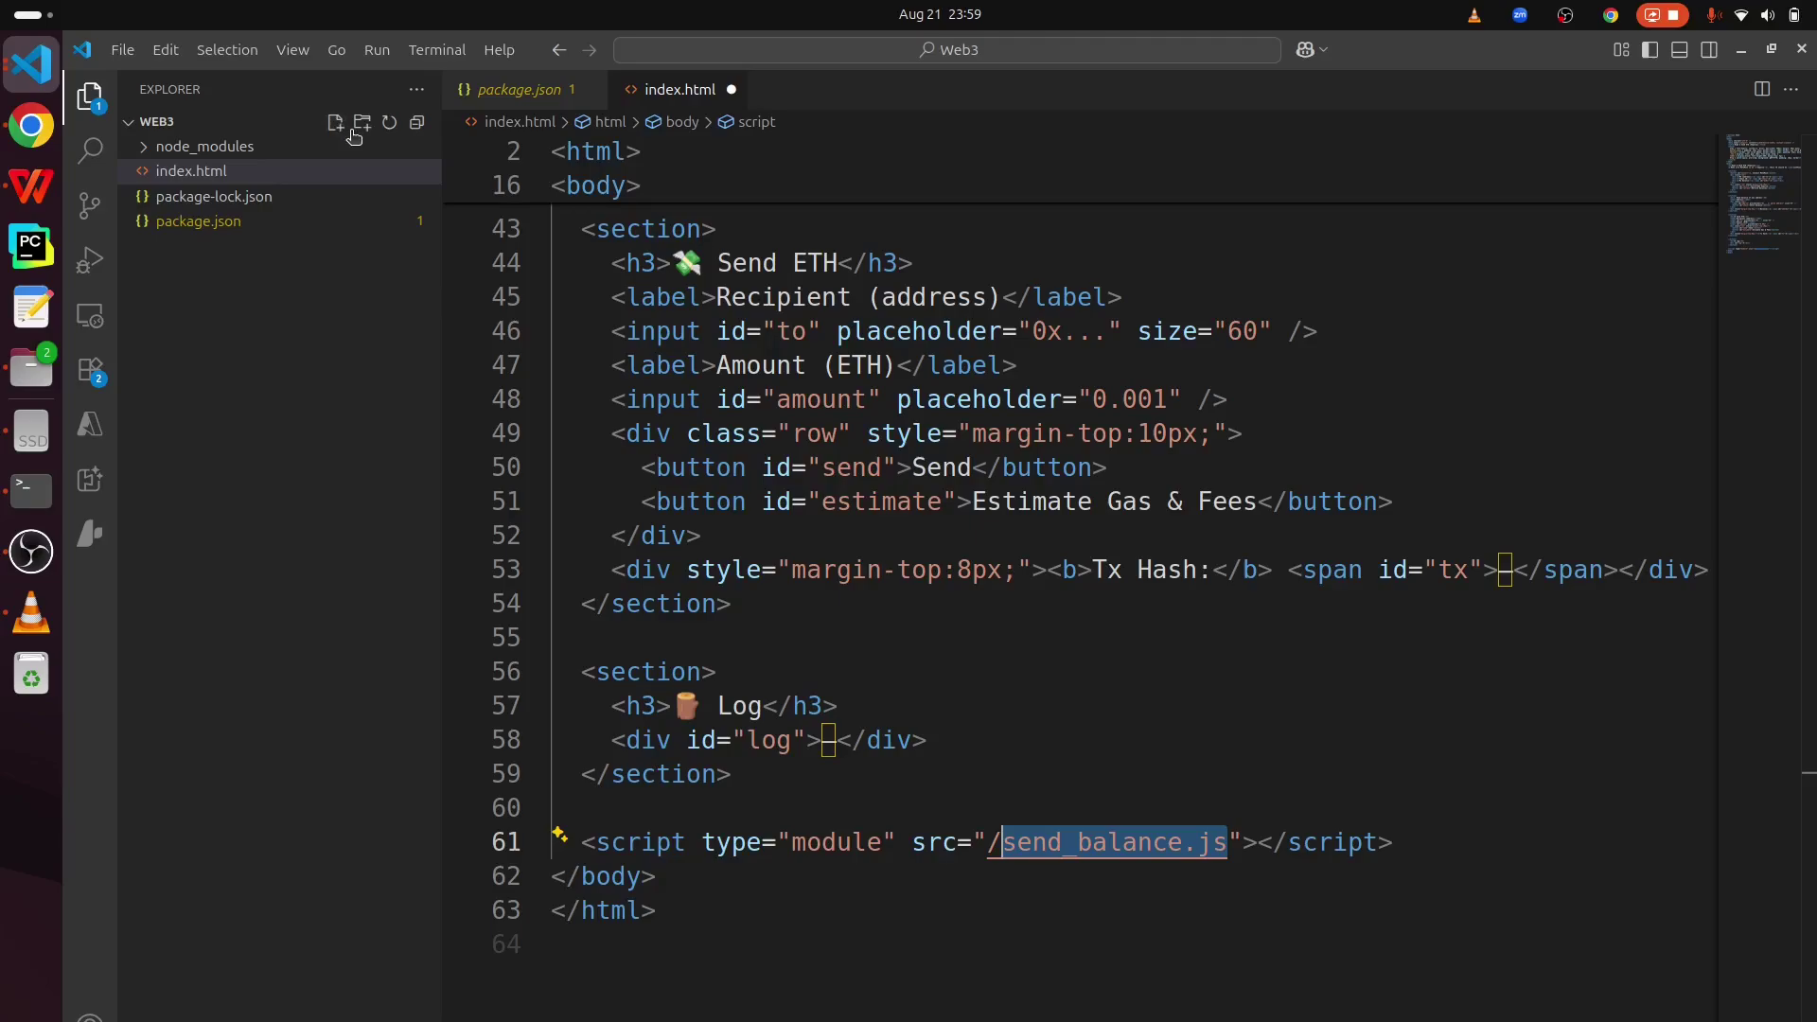
- Create send_balance.js in the Web3 project and paste the balance-reading script into it
click(337, 124)
key(ctrl+v)
key(Return)
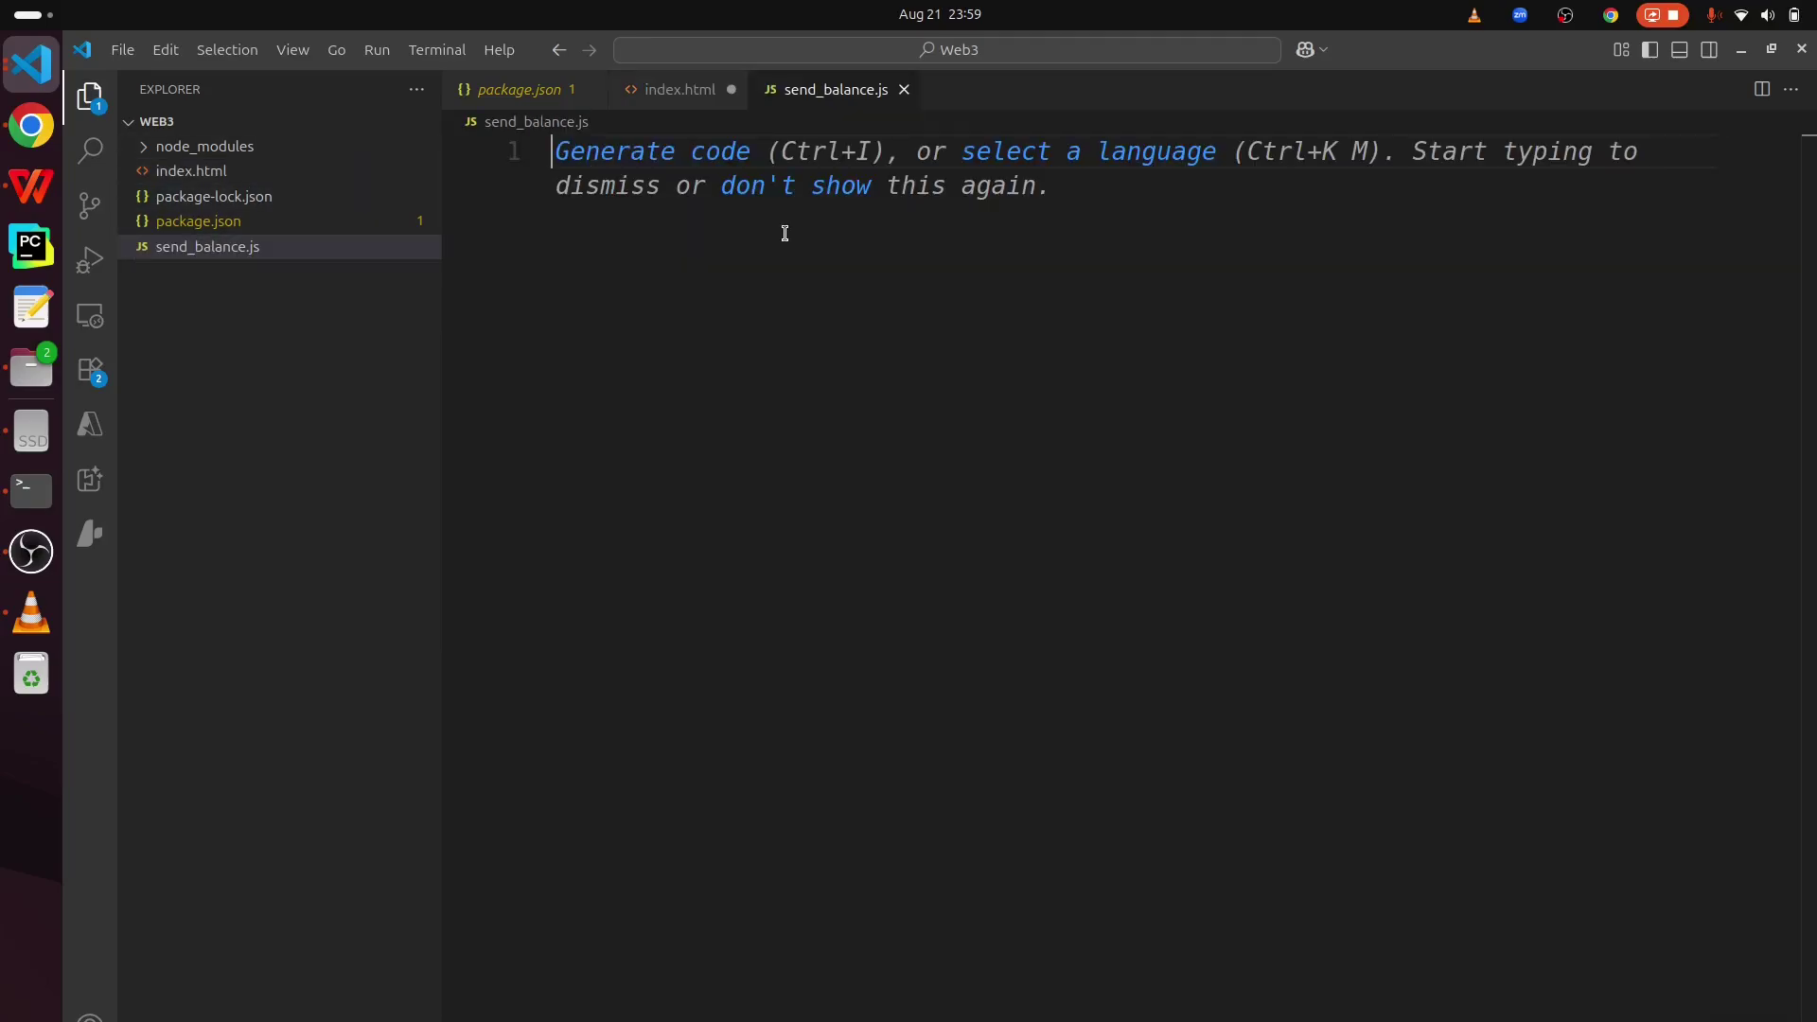
click(675, 83)
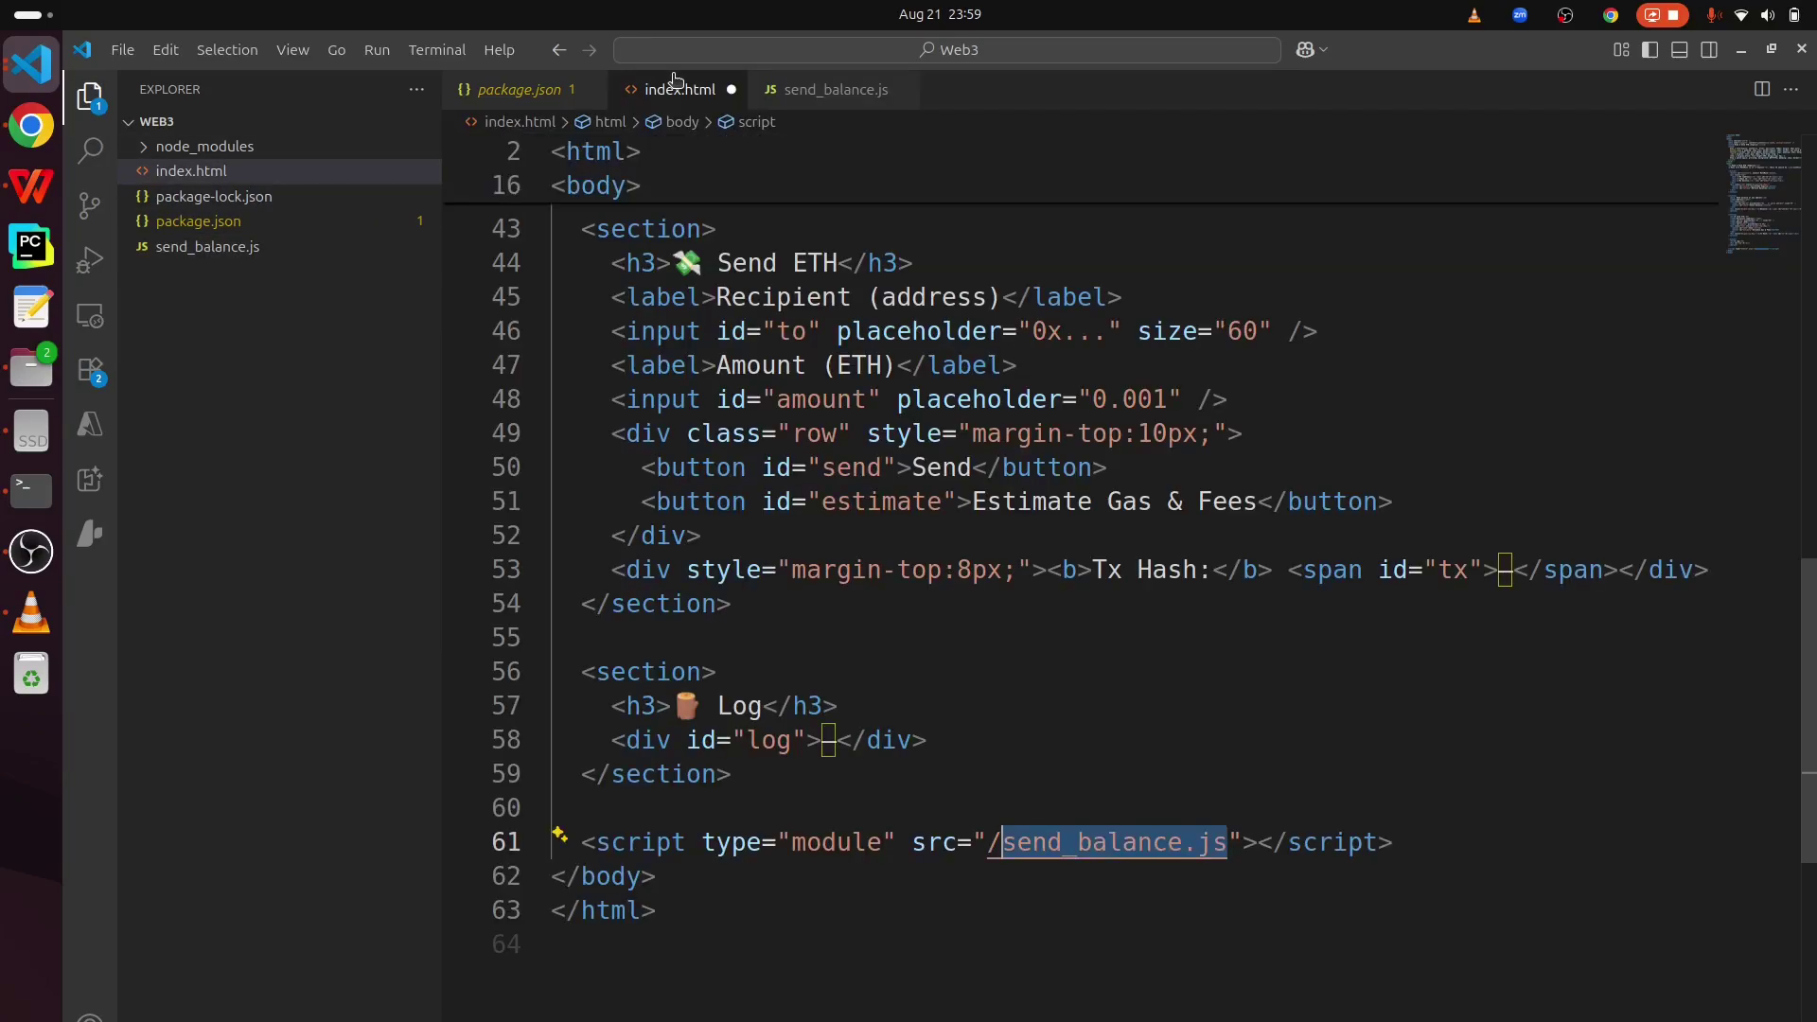
click(826, 89)
text(import { JsonRpcProvider, formatEther } from "ethers";  const RPC_URL = process.env.SEPOLIA_RPC_URL; const ADDRESS = process.env.ADDRESS;  const provider = new JsonRpcProvider(RPC_URL); const bal = await provider.getBalance(ADDRESS); console.log(`${ADDRESS} -> ${formatEther(bal)} ETH`);)
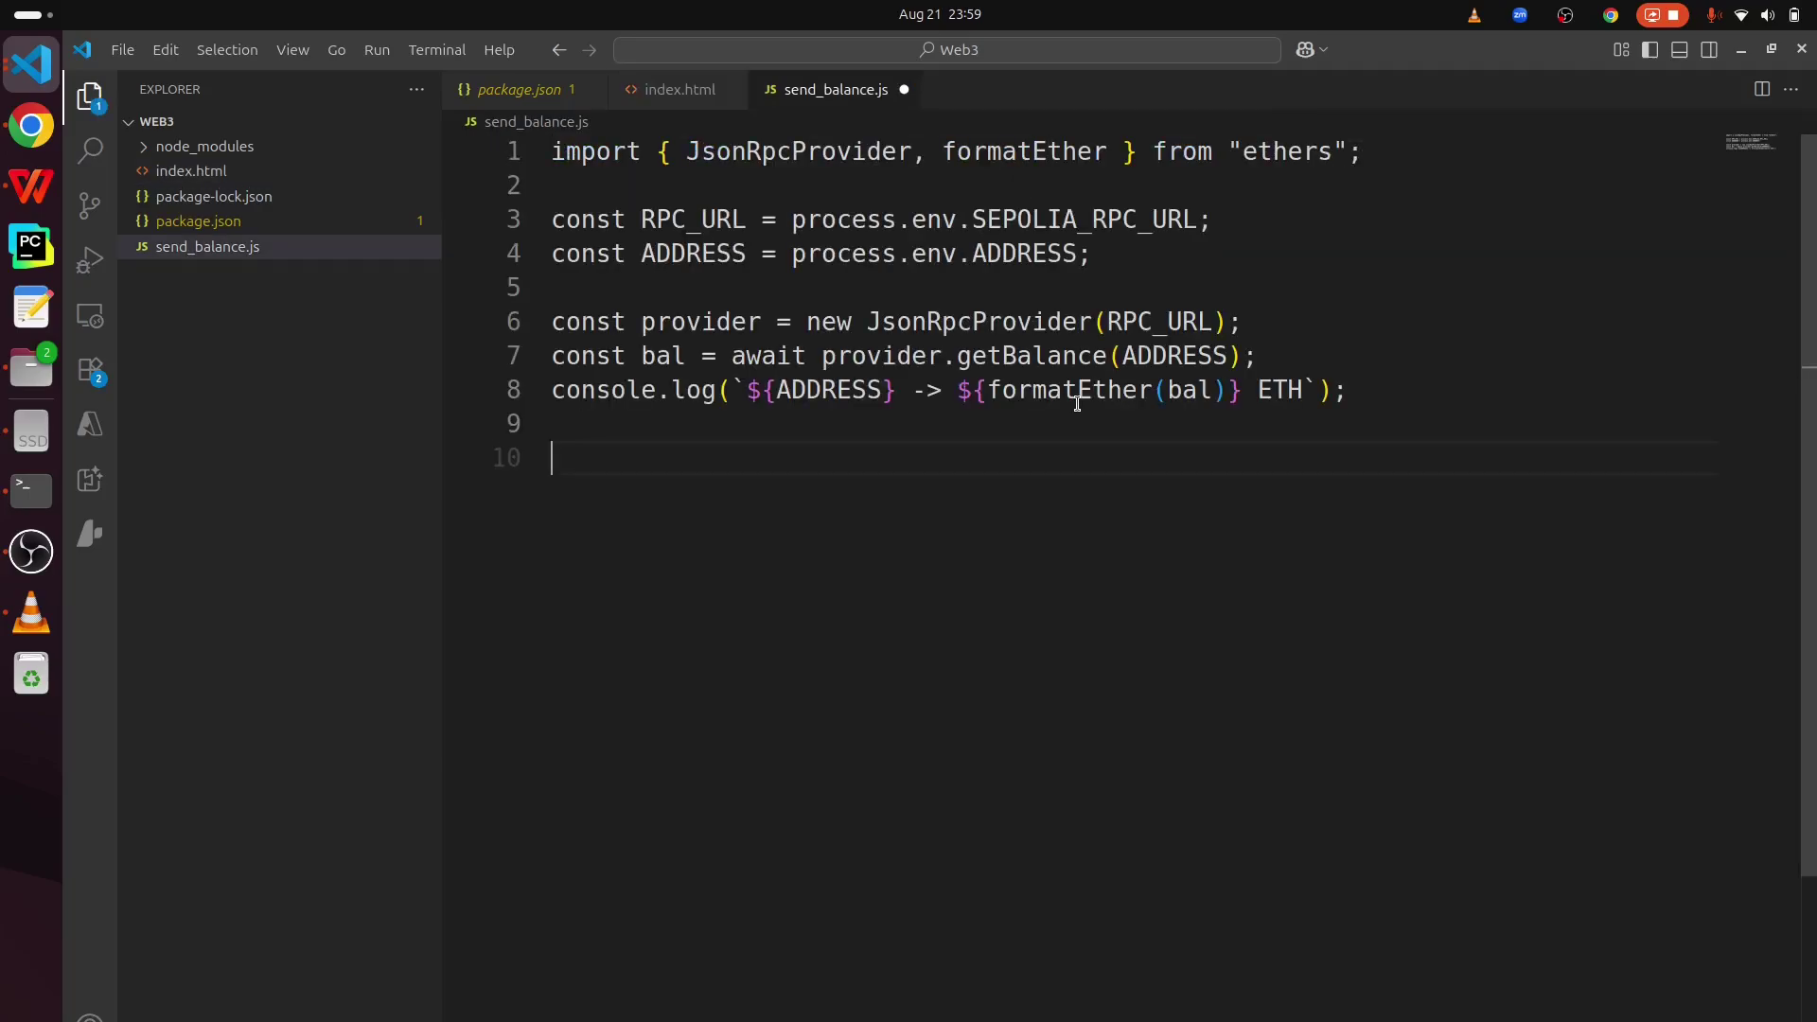
click(643, 151)
drag(1419, 393, 533, 129)
key(ctrl+c)
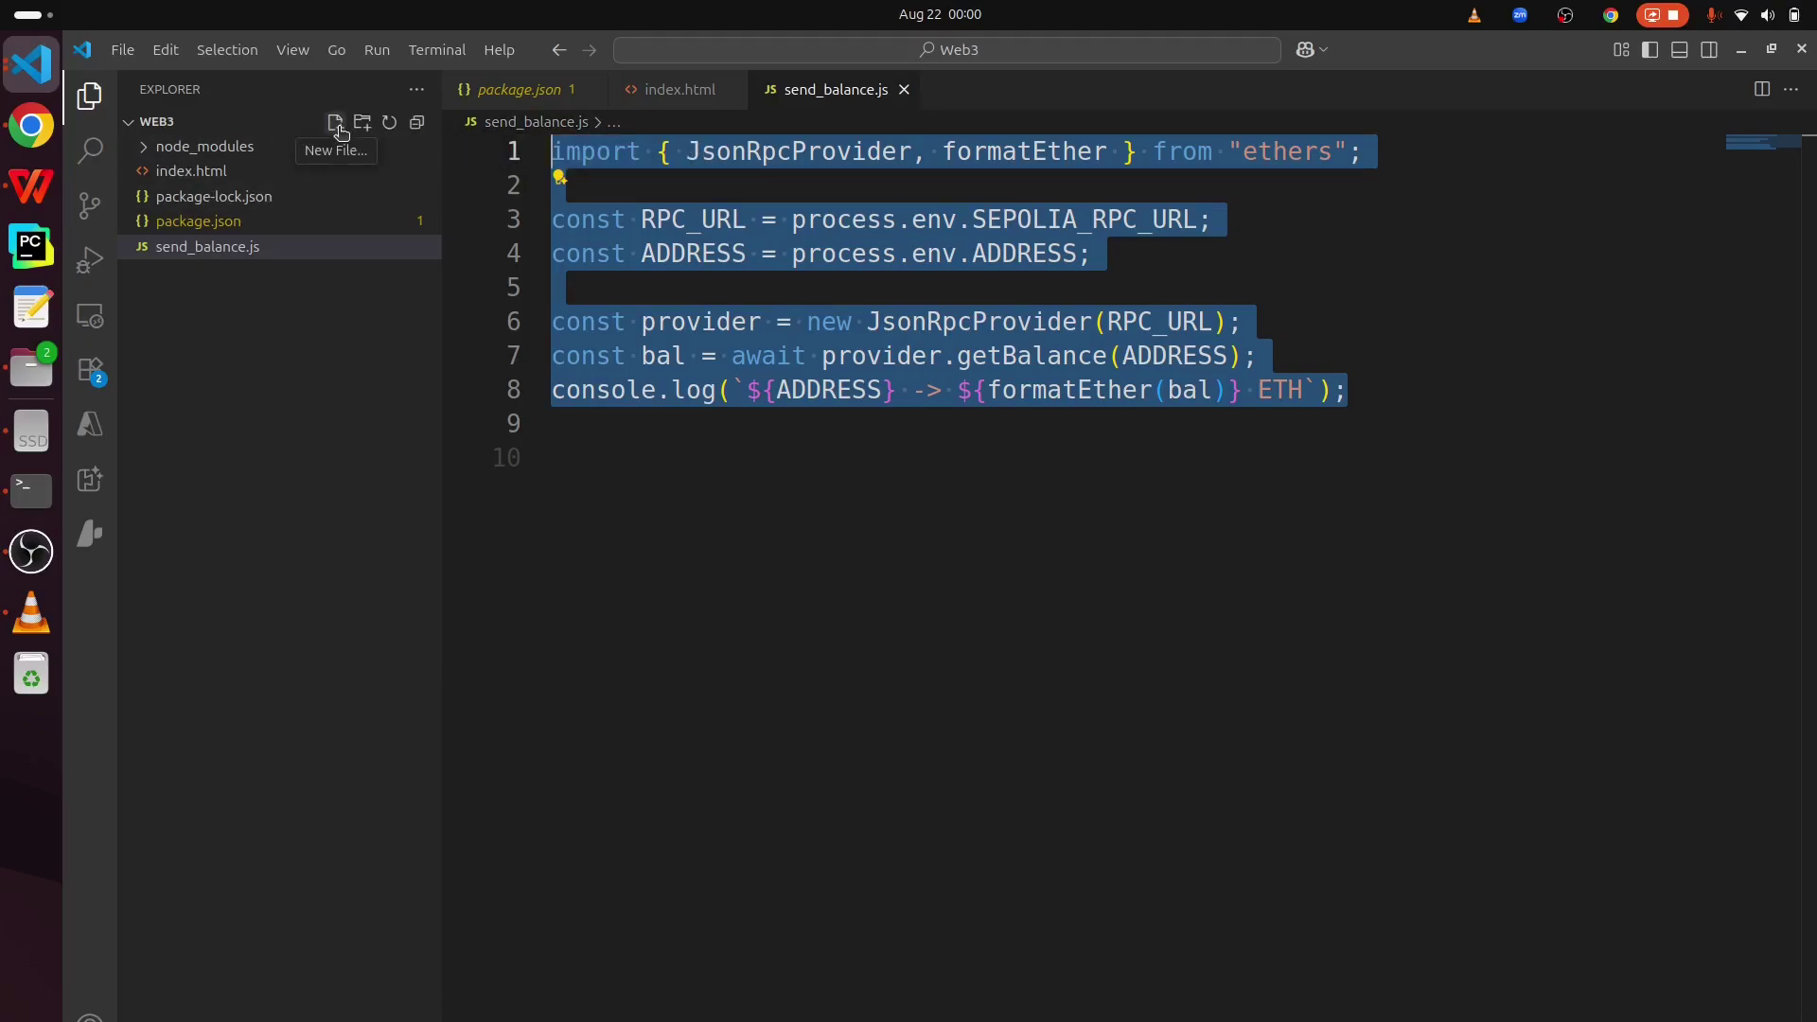
- Create check_balance.js and paste the same ethers balance-reading script into it
click(336, 124)
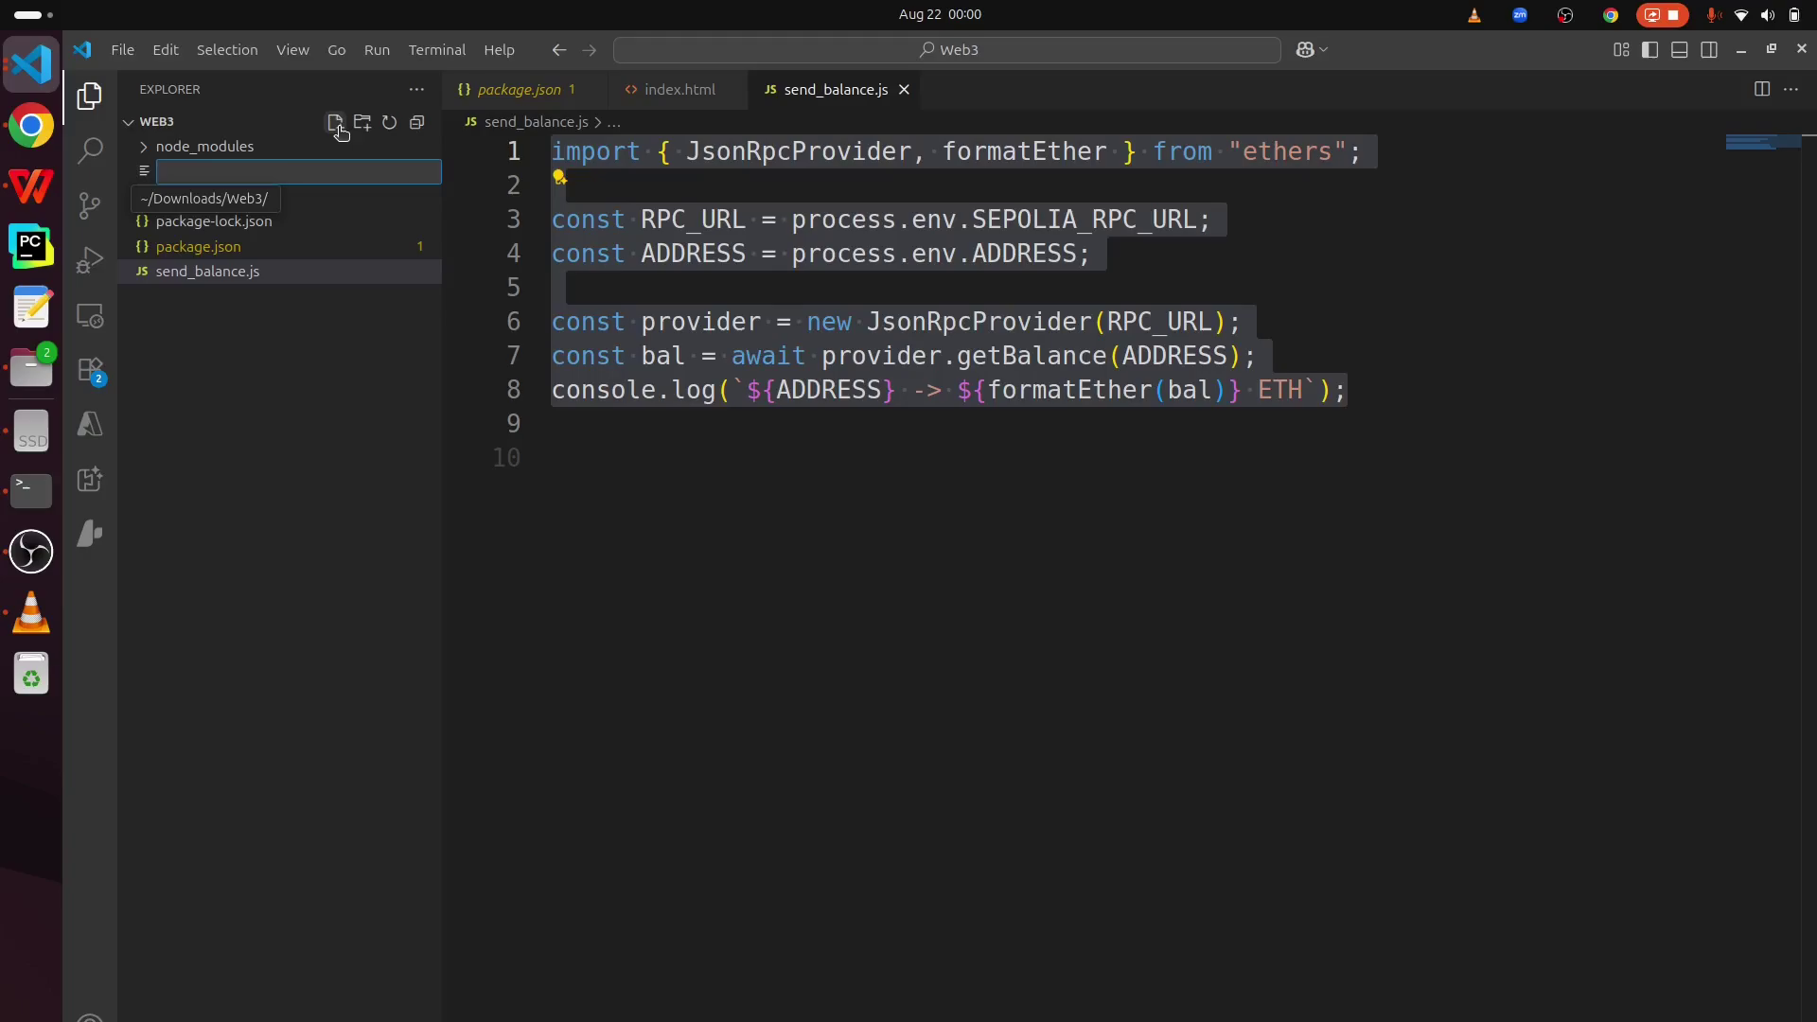
text(check_balanc)
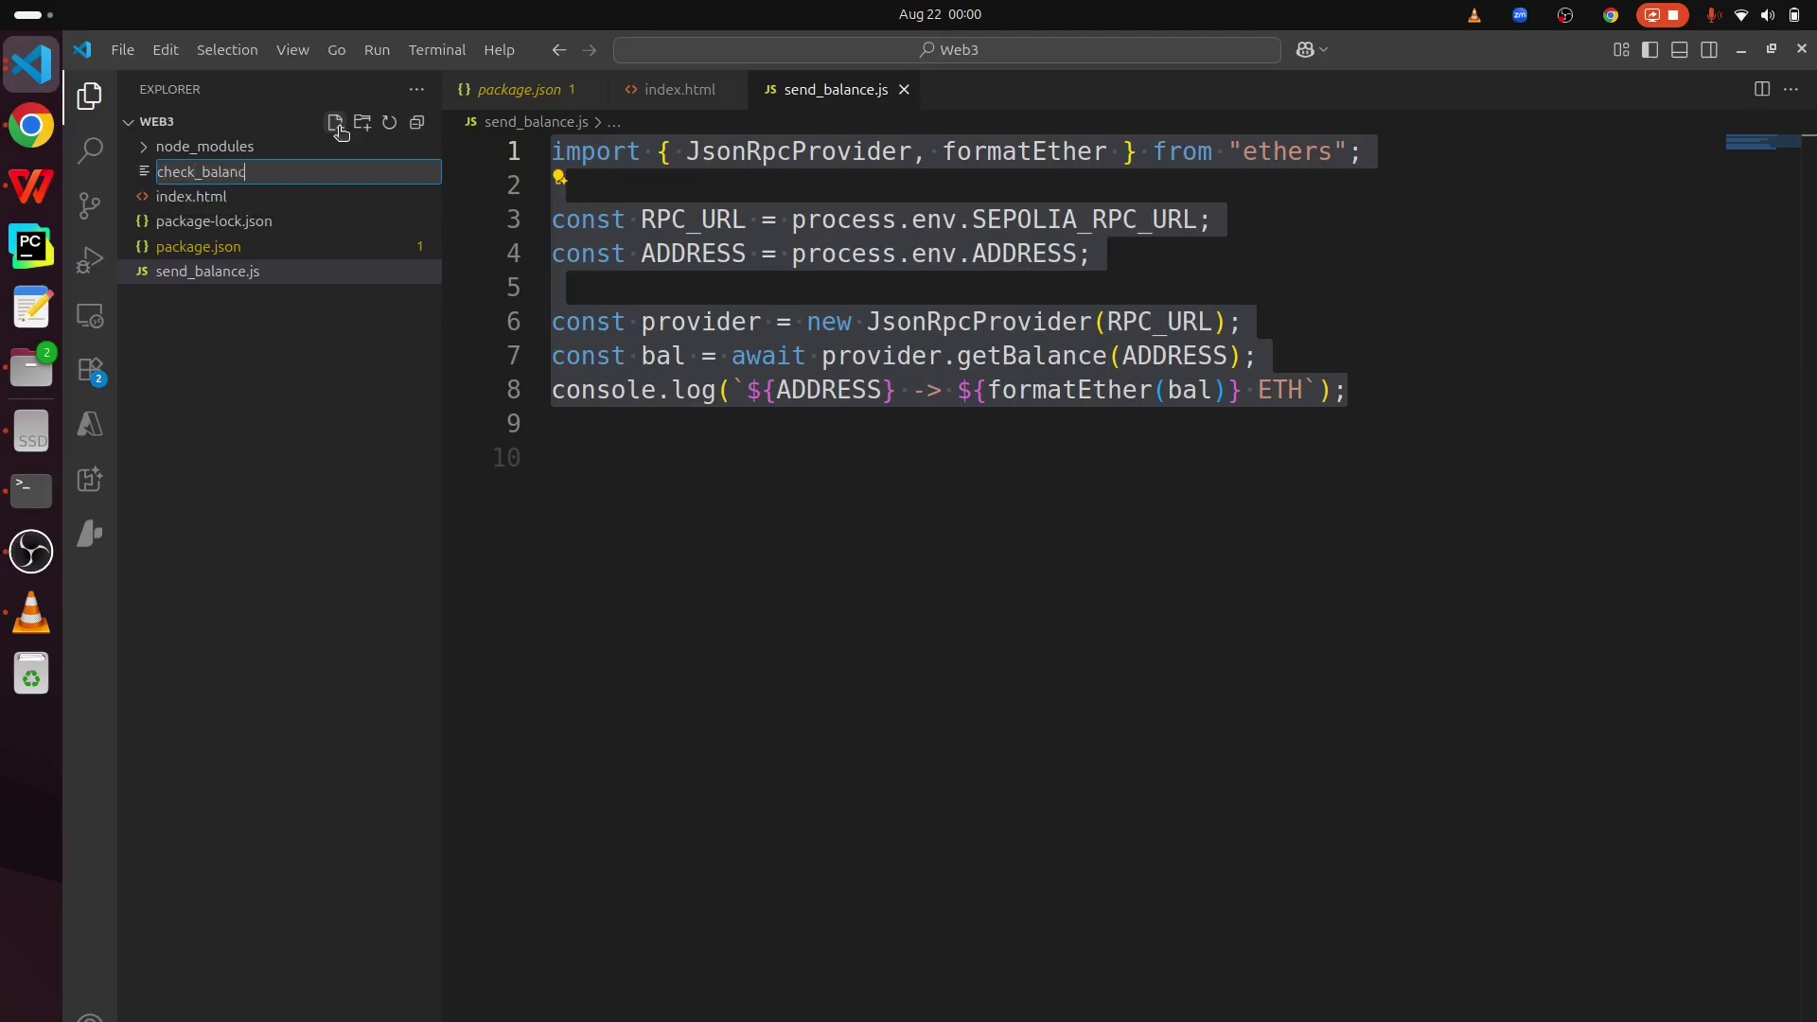
text(e.js)
key(Return)
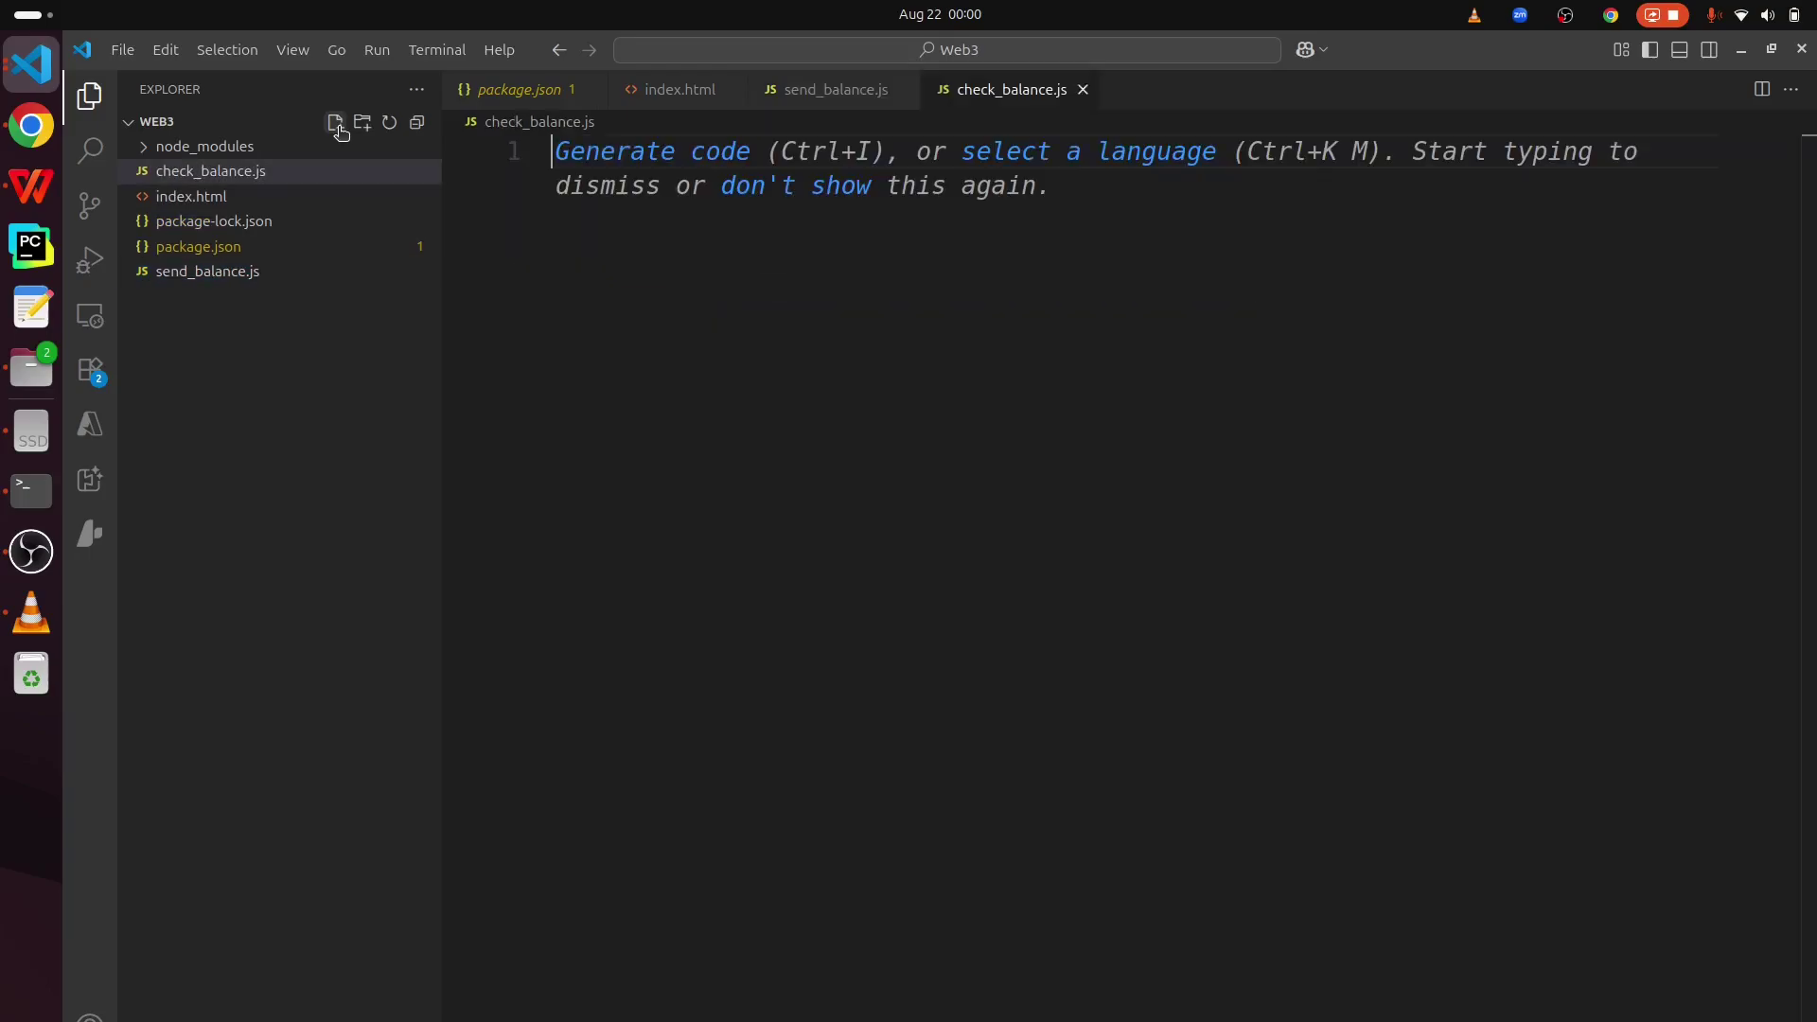
key(ctrl+v)
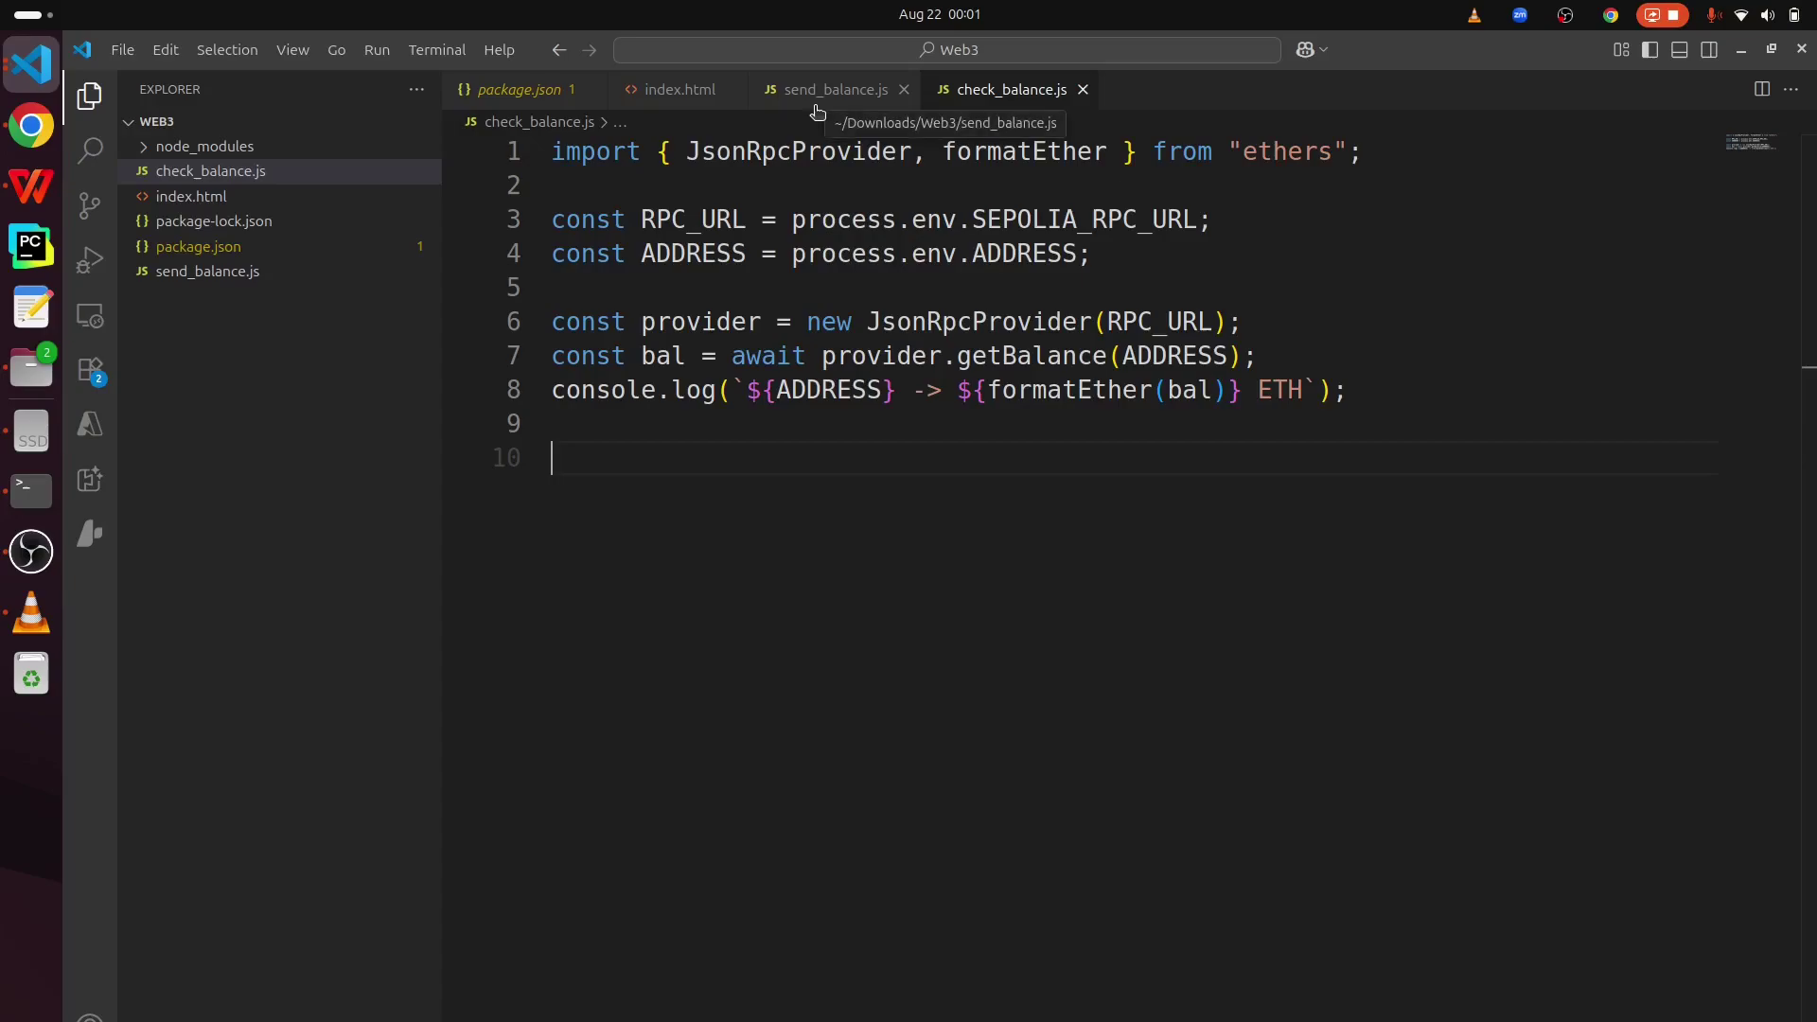
key(ctrl+Tab)
key(ctrl+Page_Up)
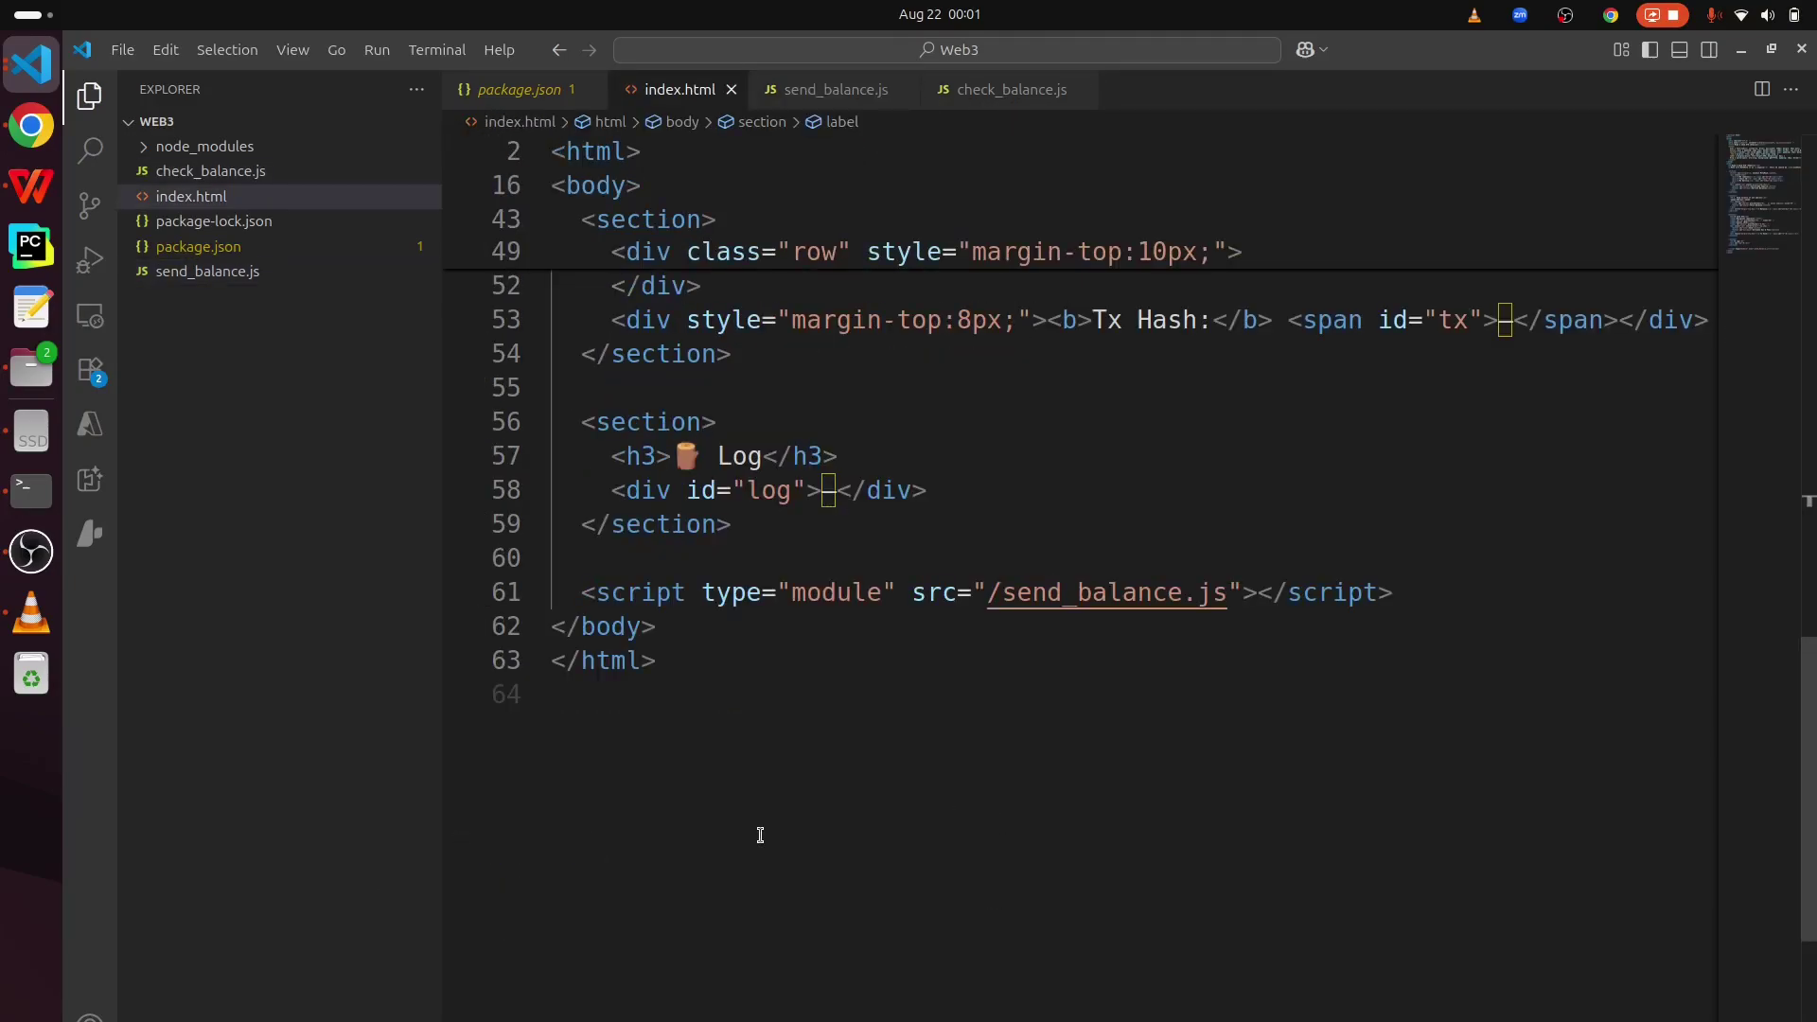
- Run npm run dev in the project terminal and open the localhost:5173 page in Chrome
key(ctrl+Tab)
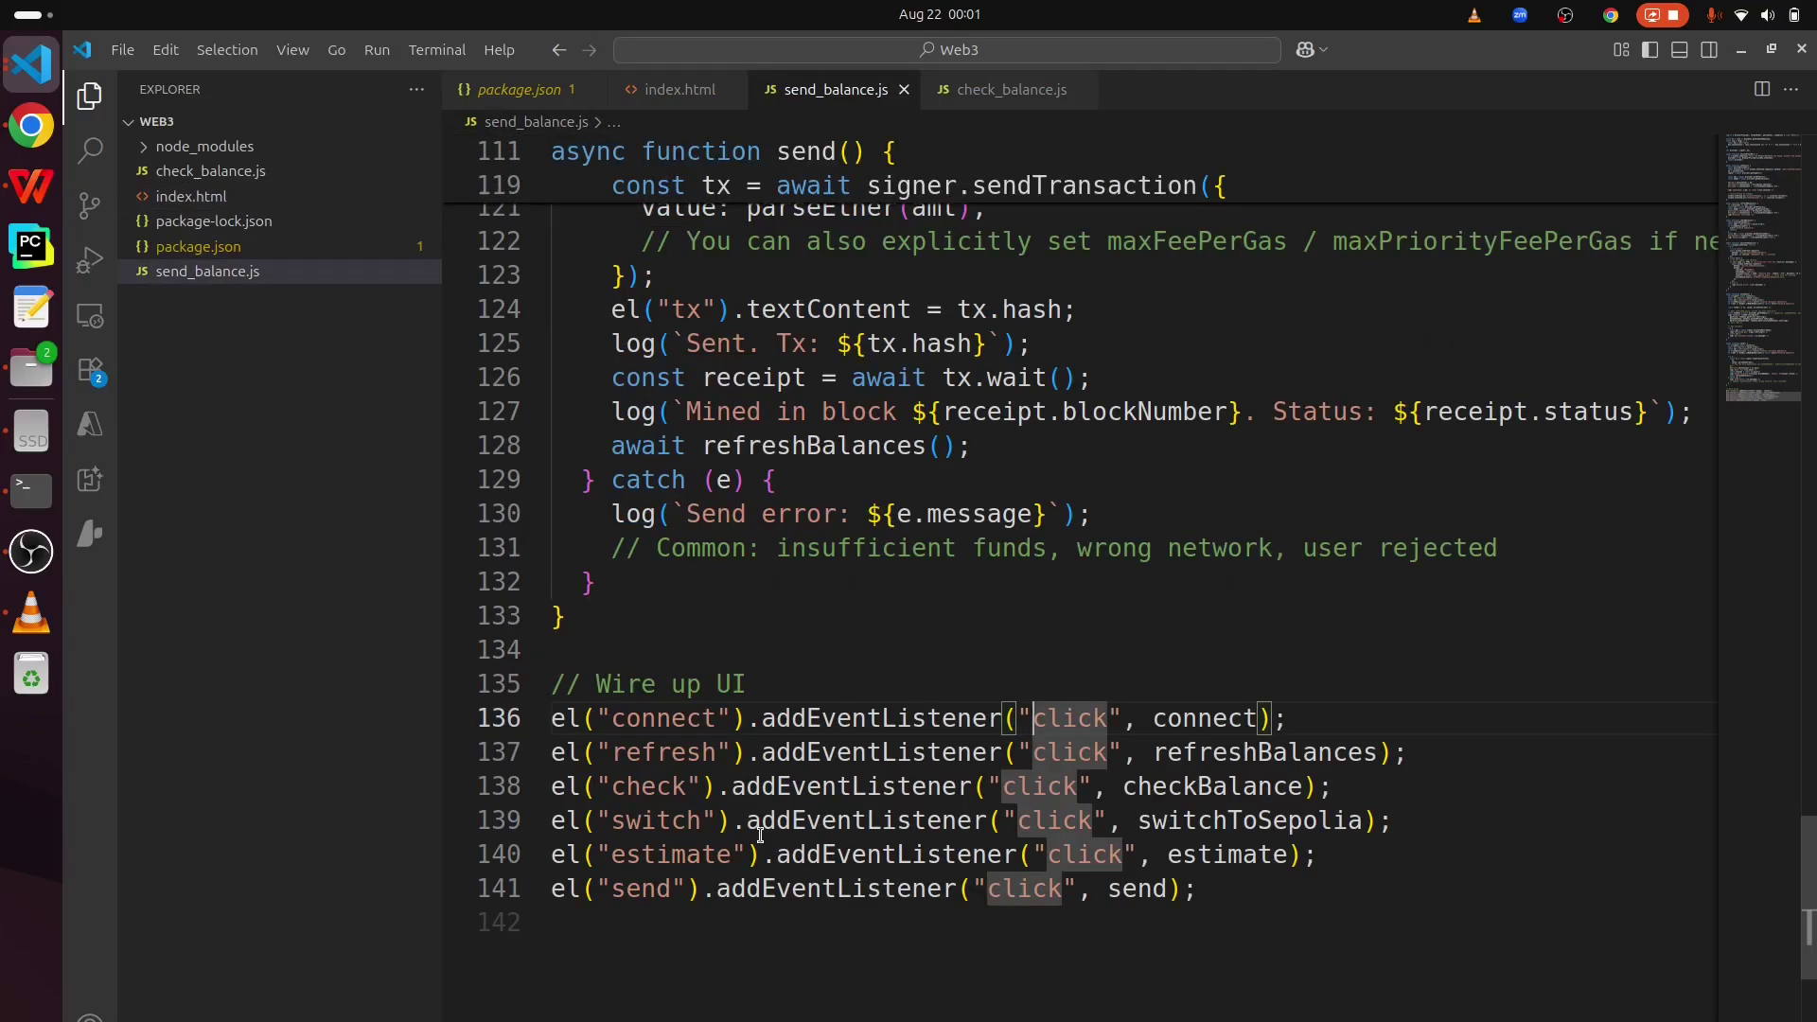
key(ctrl+grave)
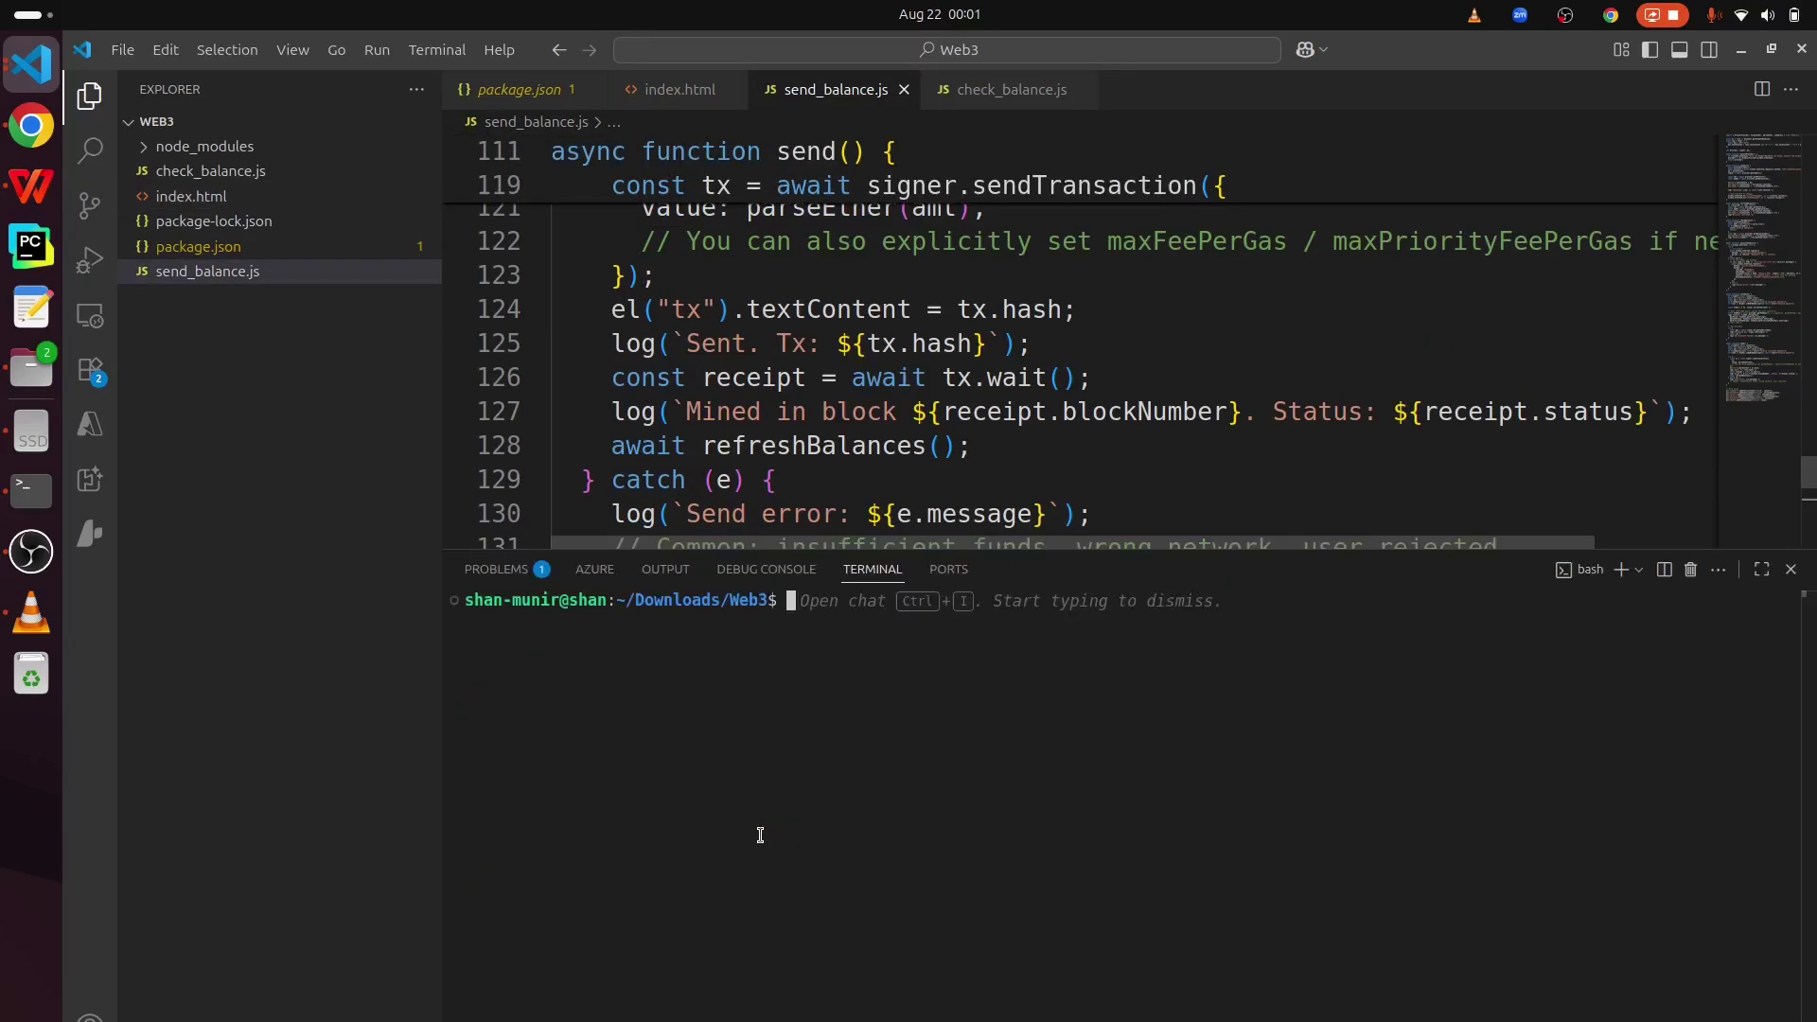
text(npm)
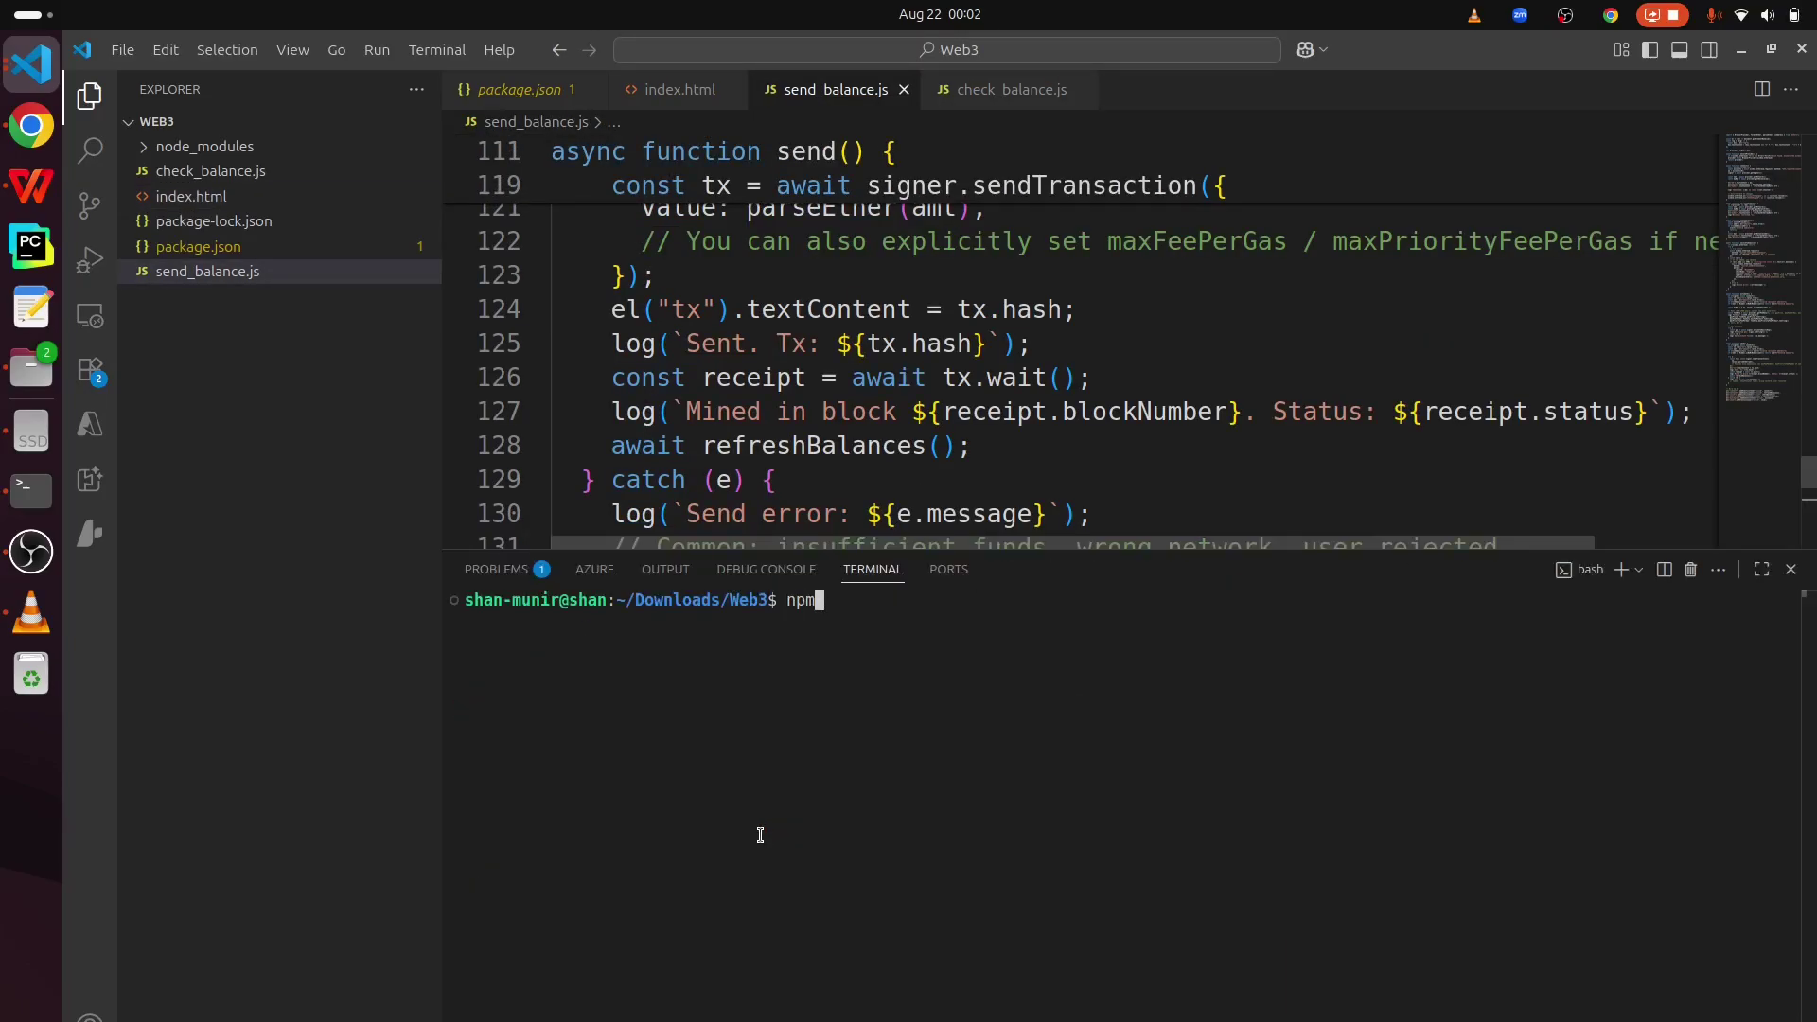
text( run dev)
key(Return)
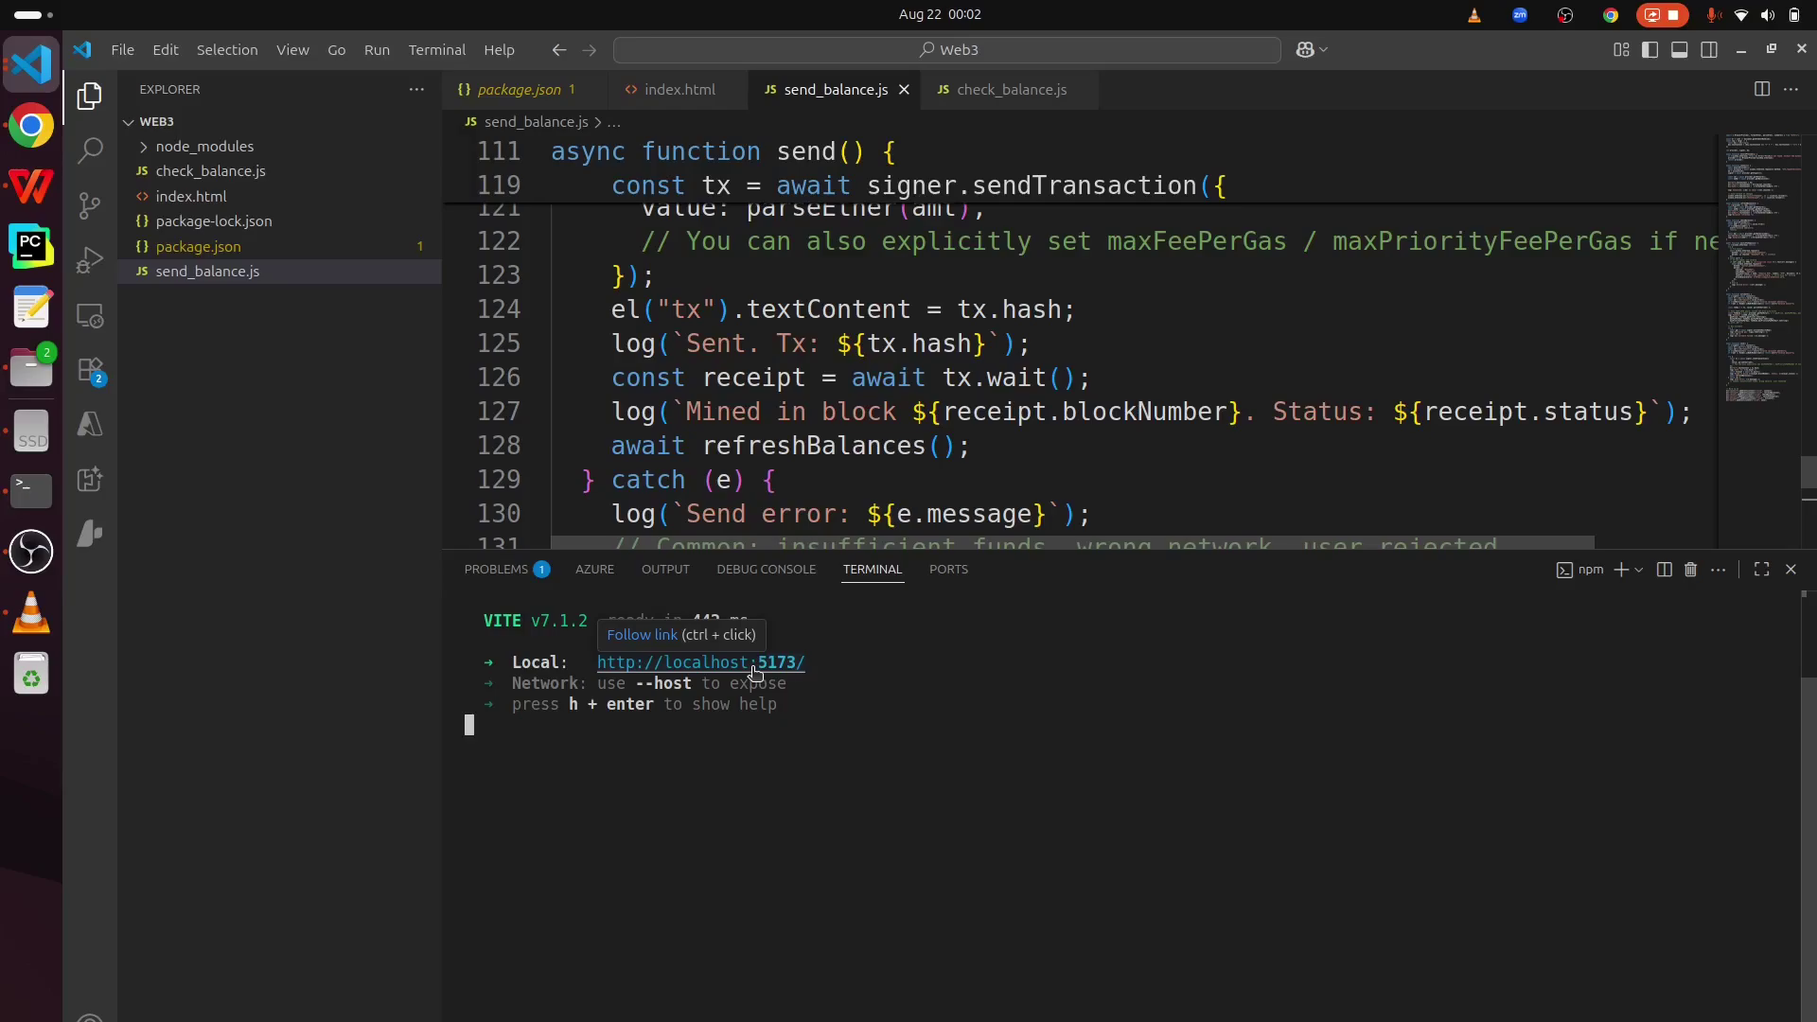
ctrl+click(754, 667)
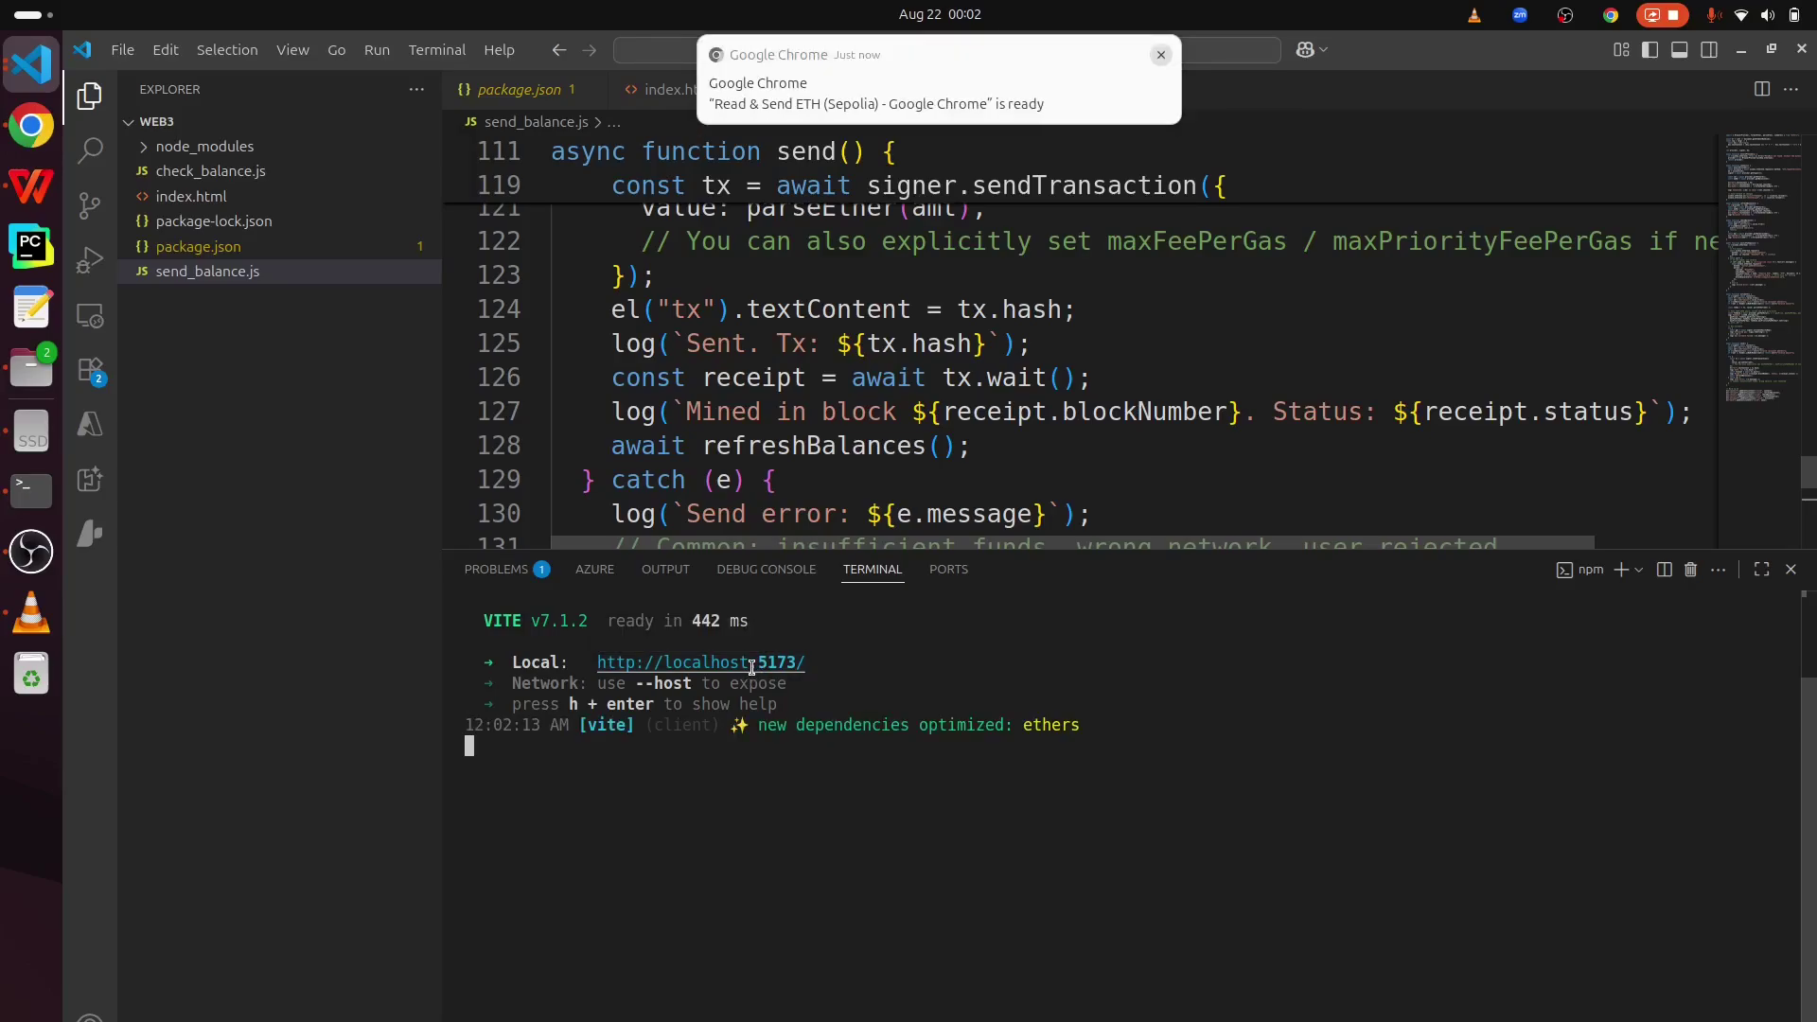
key(alt+Tab)
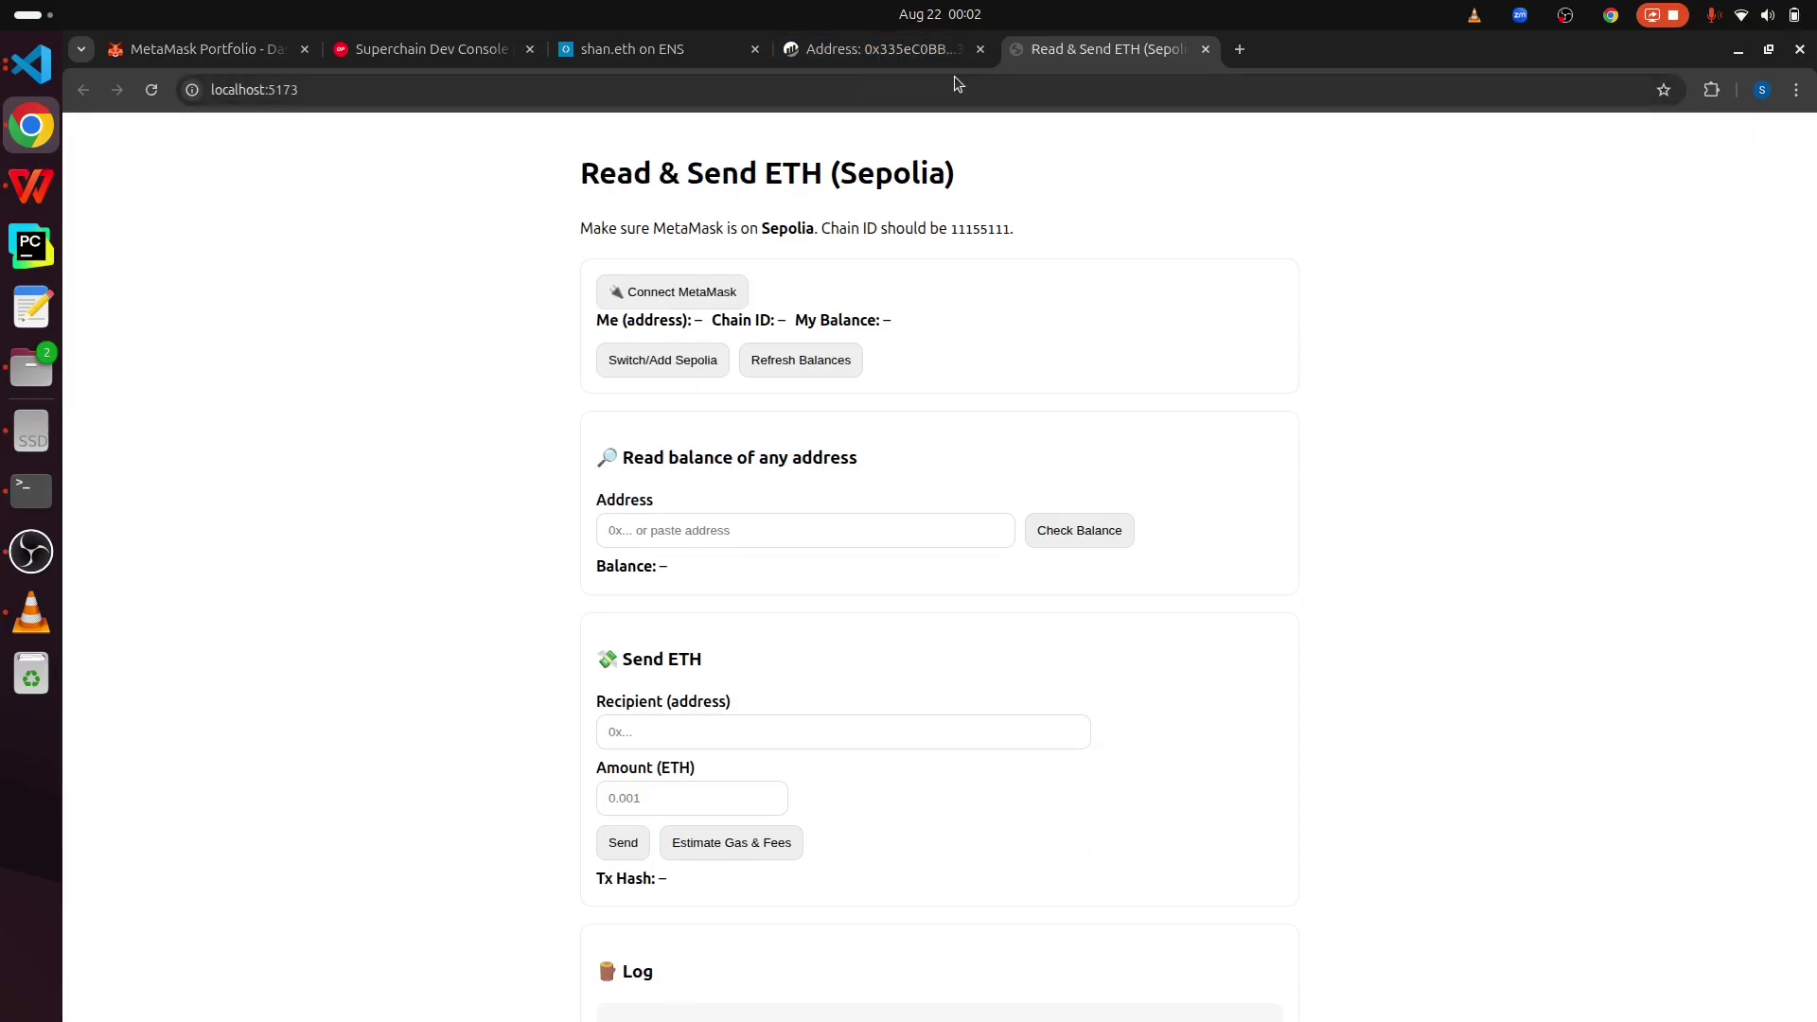
- Connect MetaMask to the dApp and review the account address, chain ID 11155111 and balance
click(667, 296)
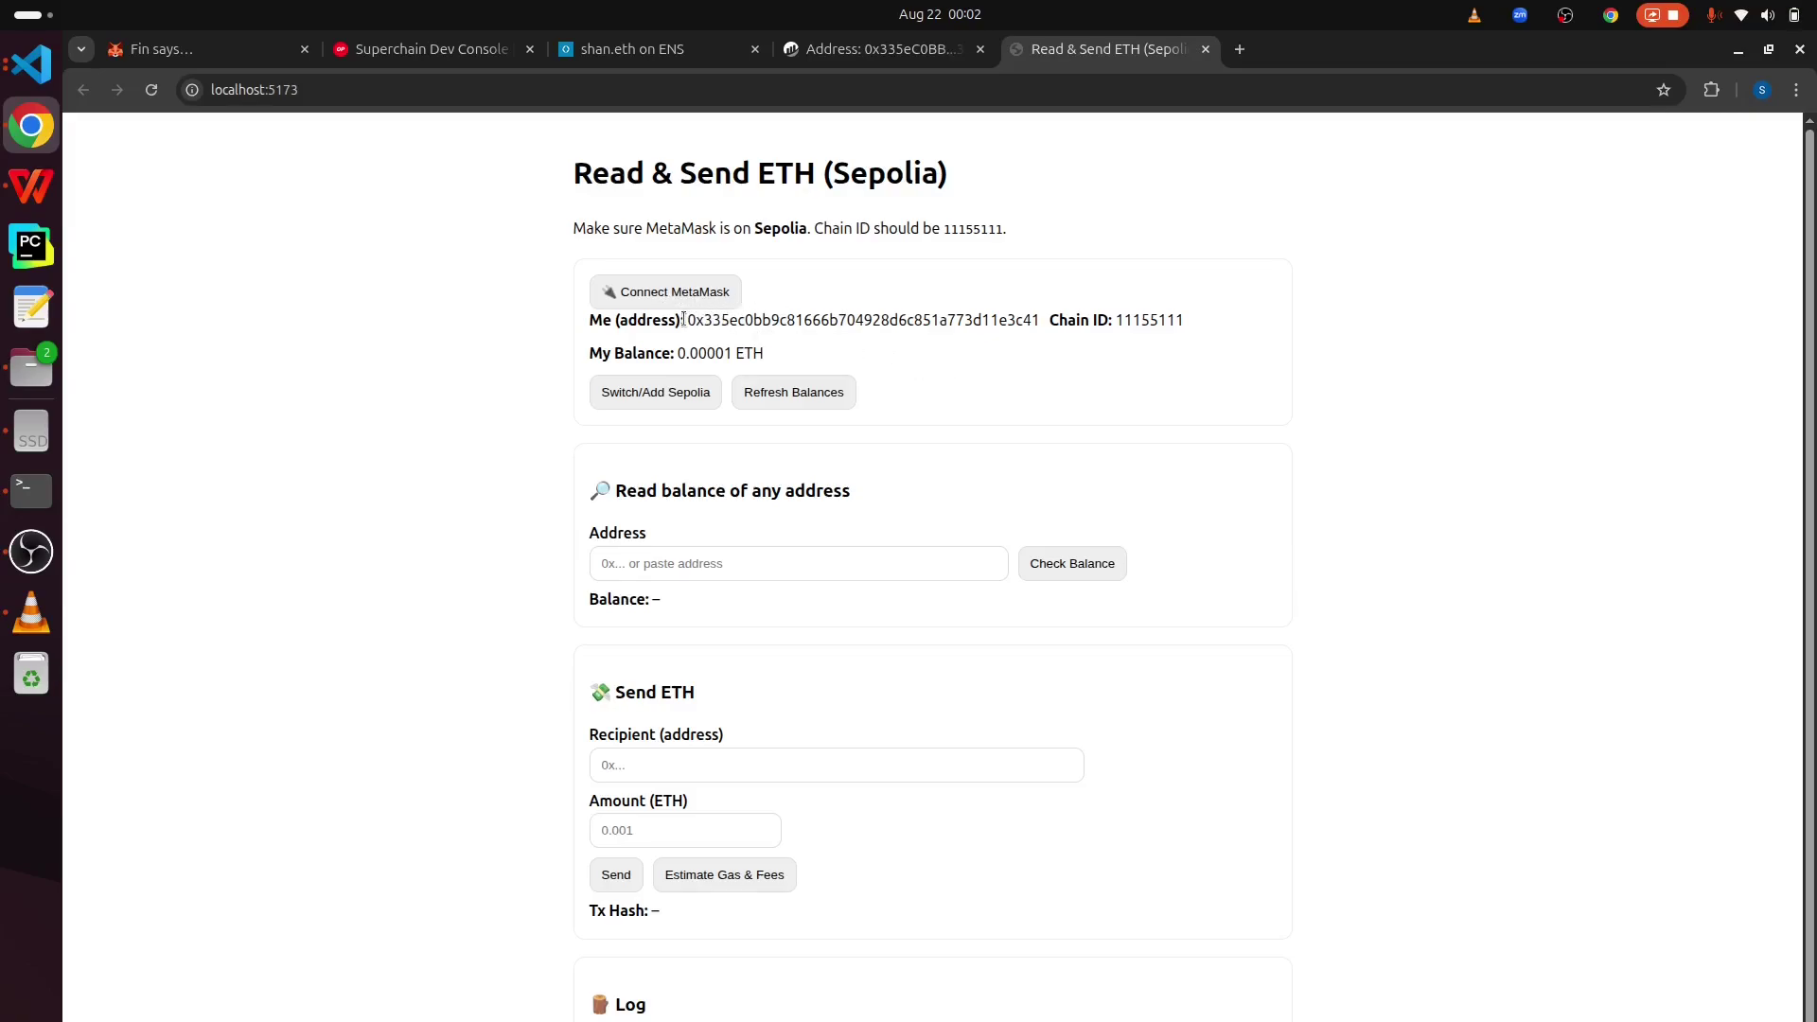
drag(696, 319, 1038, 315)
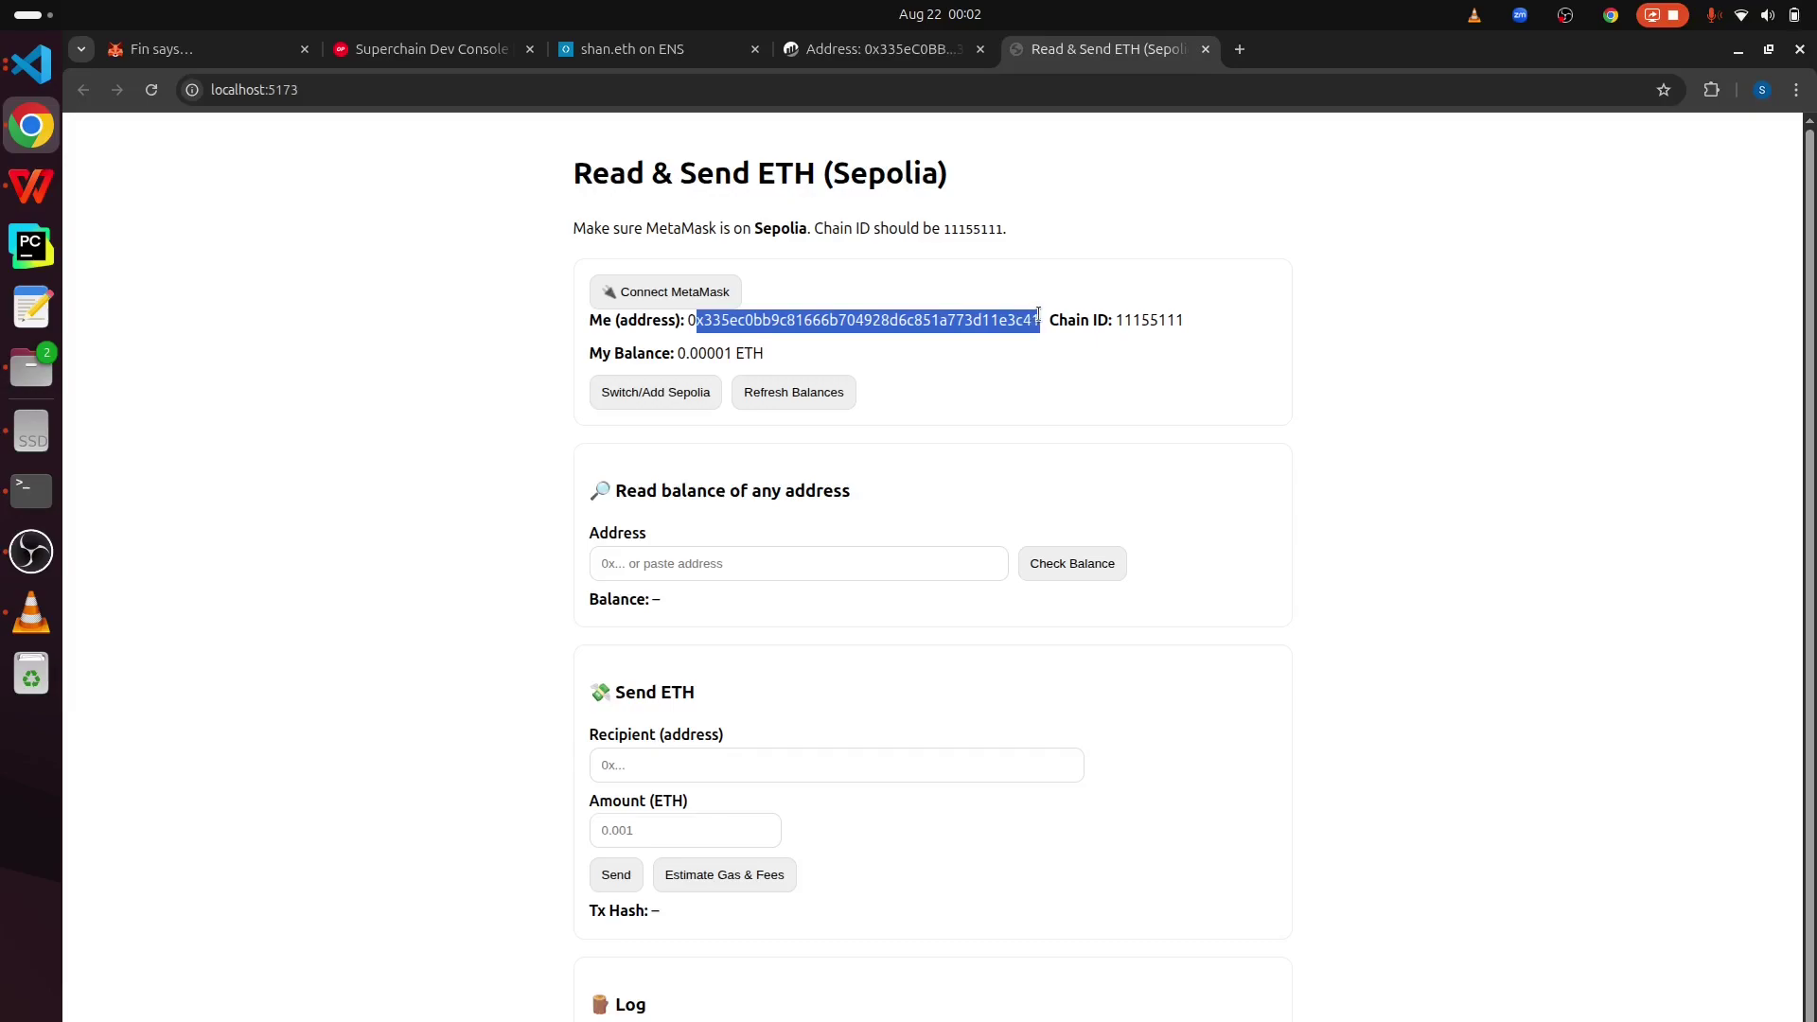
double_click(1126, 318)
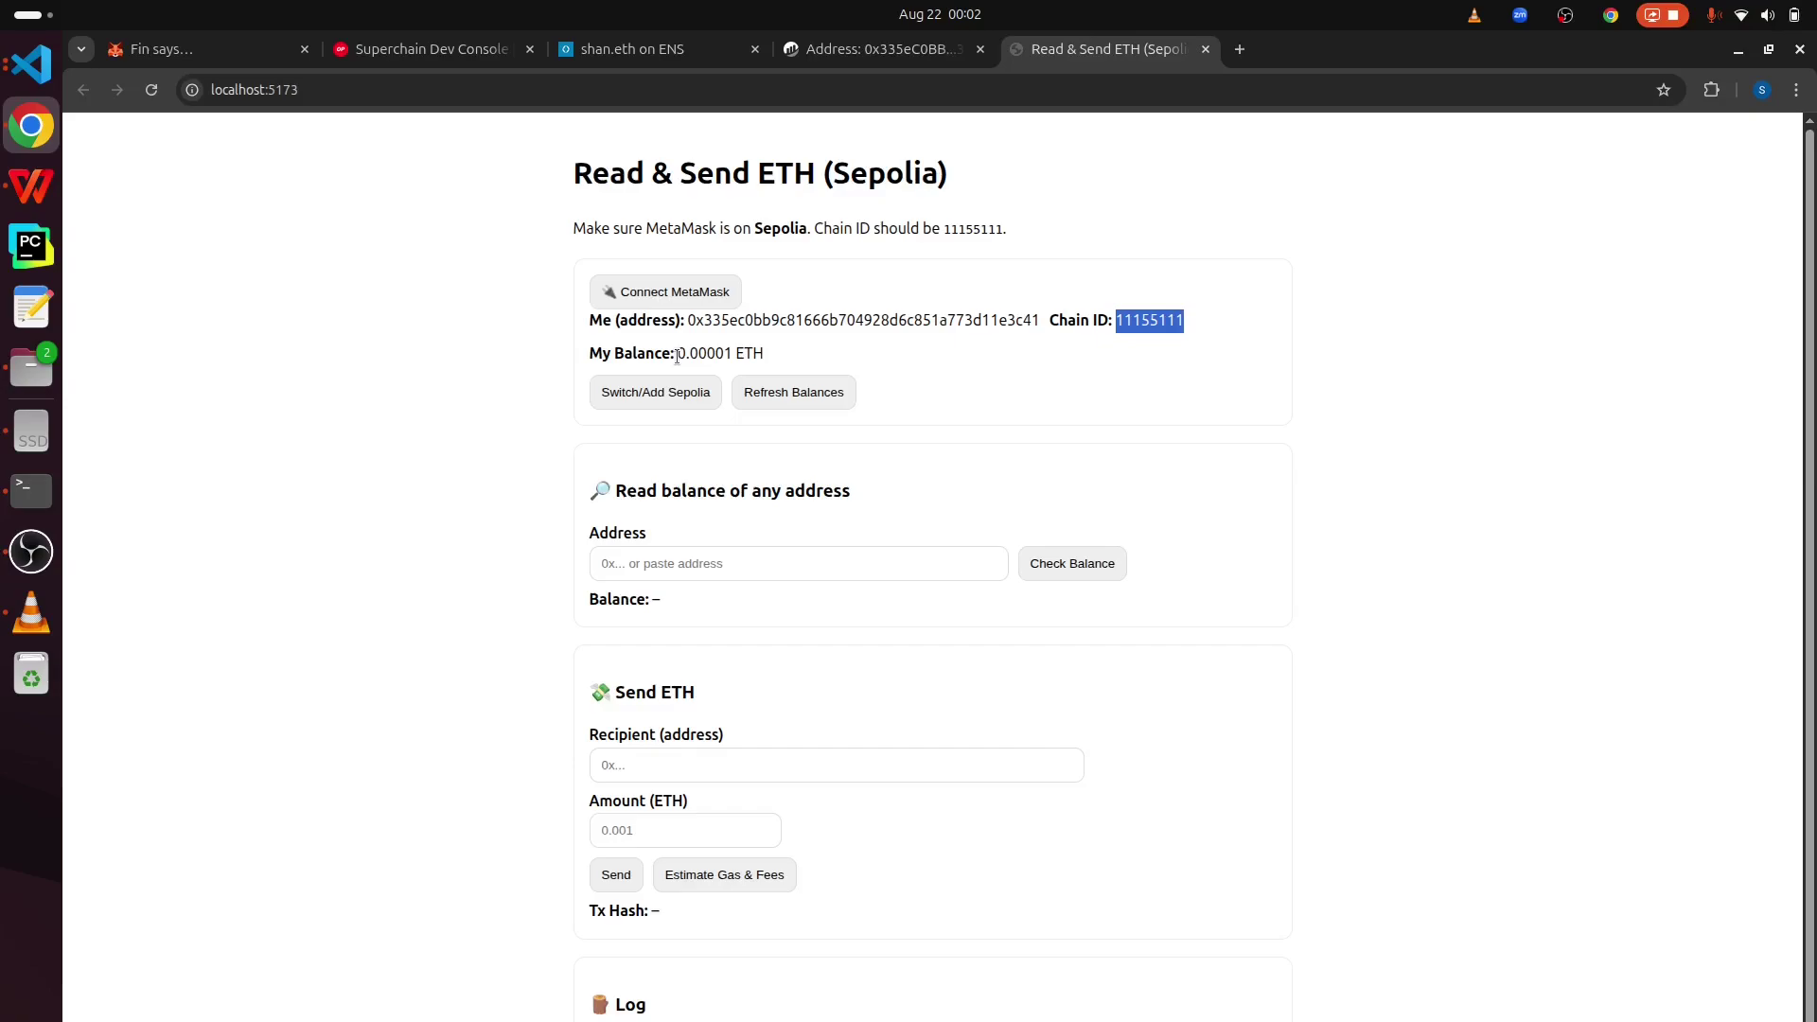
drag(677, 356, 1044, 319)
key(ctrl+c)
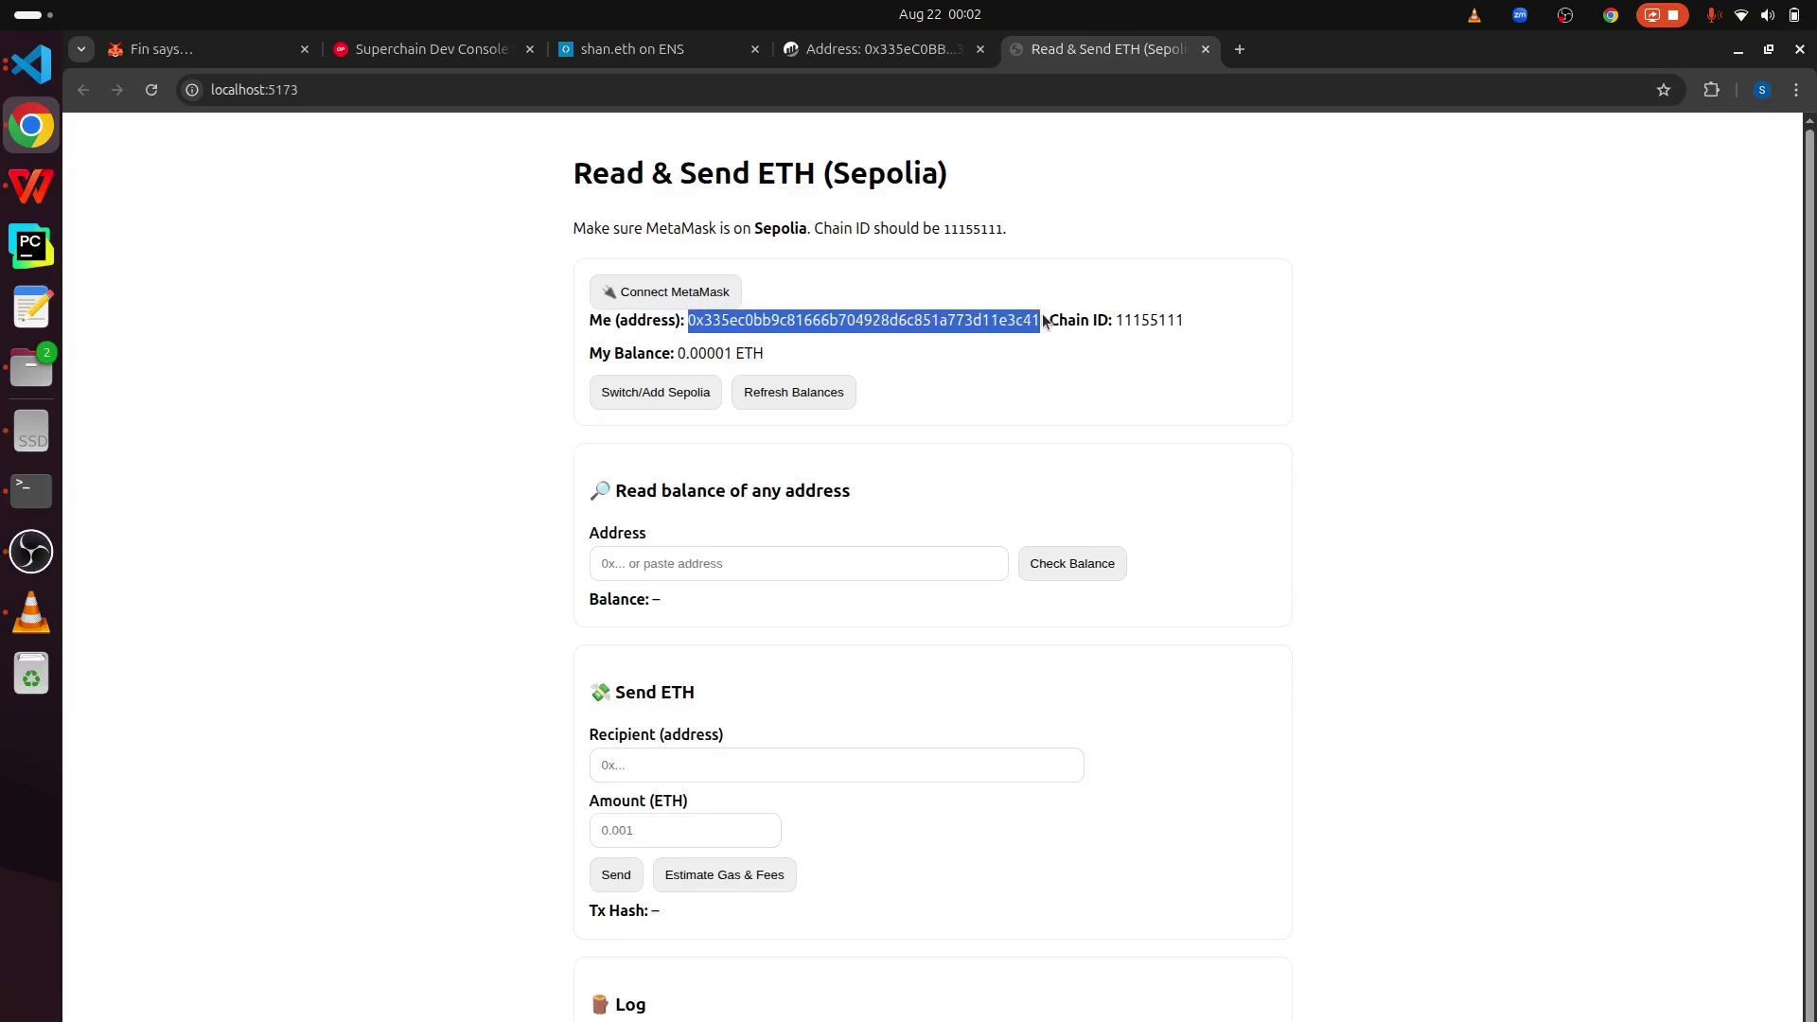
- Paste the account address into the lookup field and check its balance, 0.00001 ETH
click(715, 568)
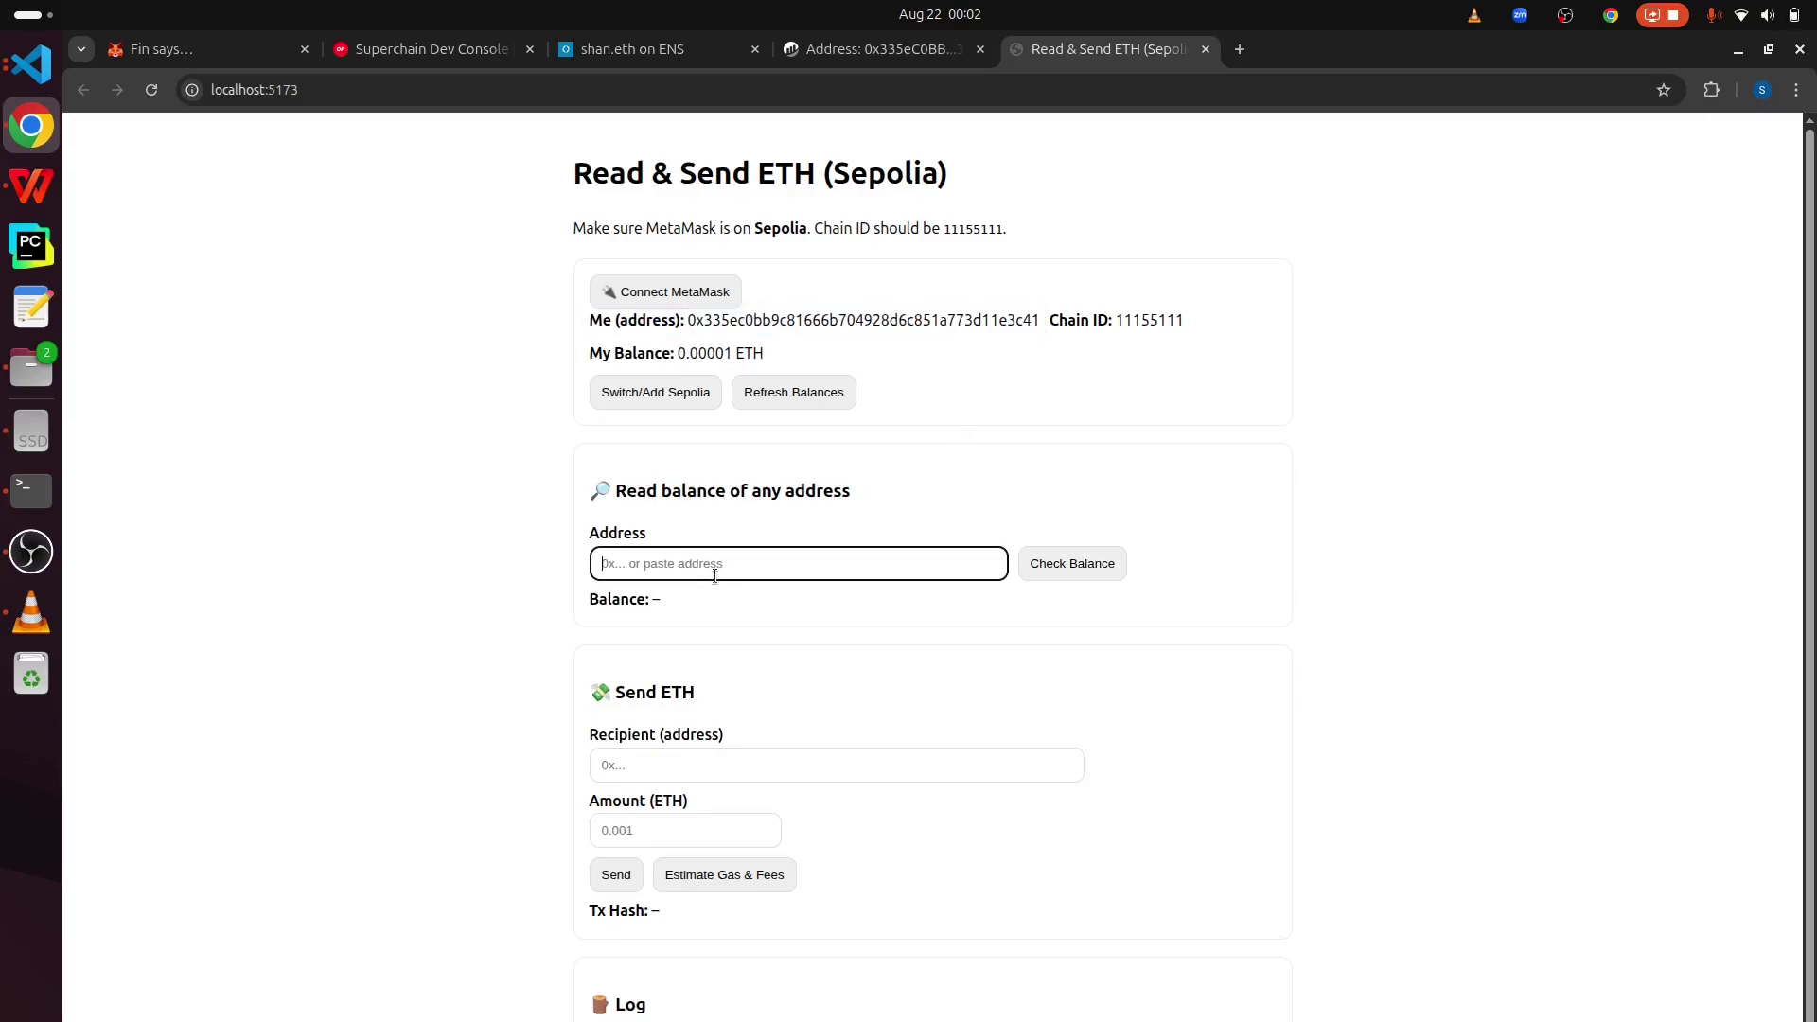
key(ctrl+v)
click(1093, 571)
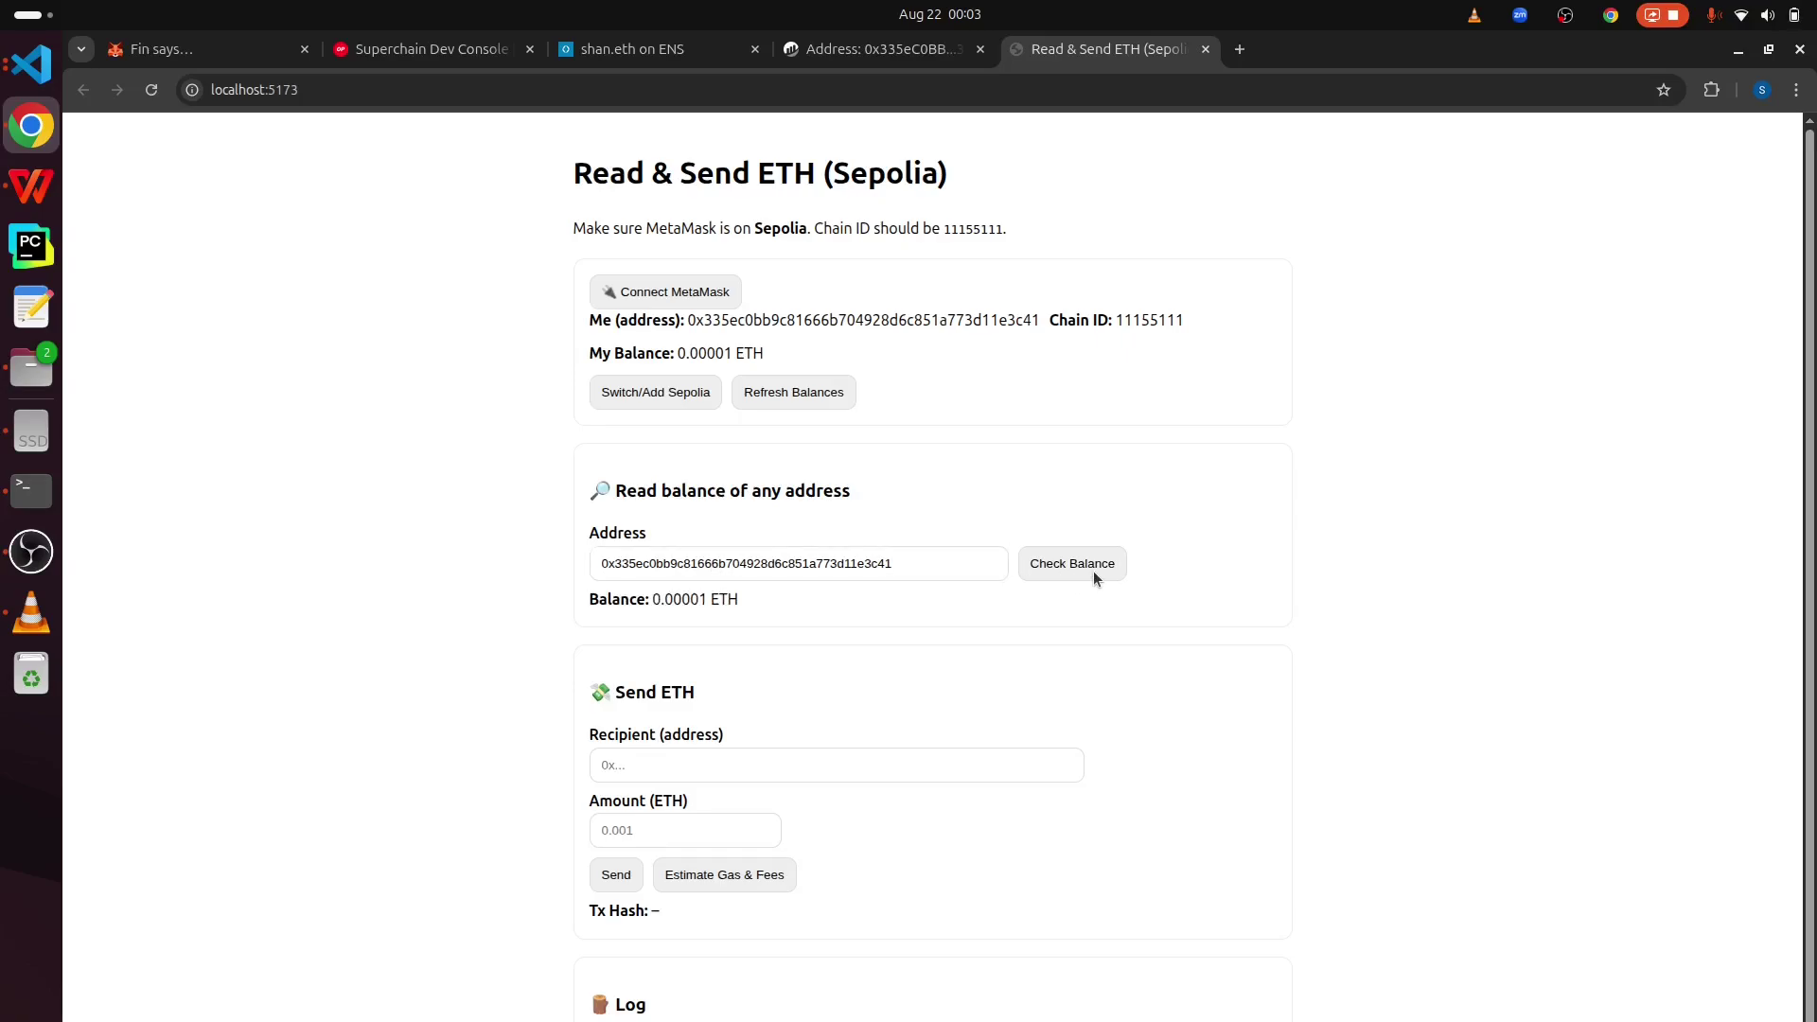
drag(652, 602, 649, 508)
click(648, 508)
- Scroll down to the Send ETH form and open Chrome's Extensions panel
scroll(738, 568, down, 1)
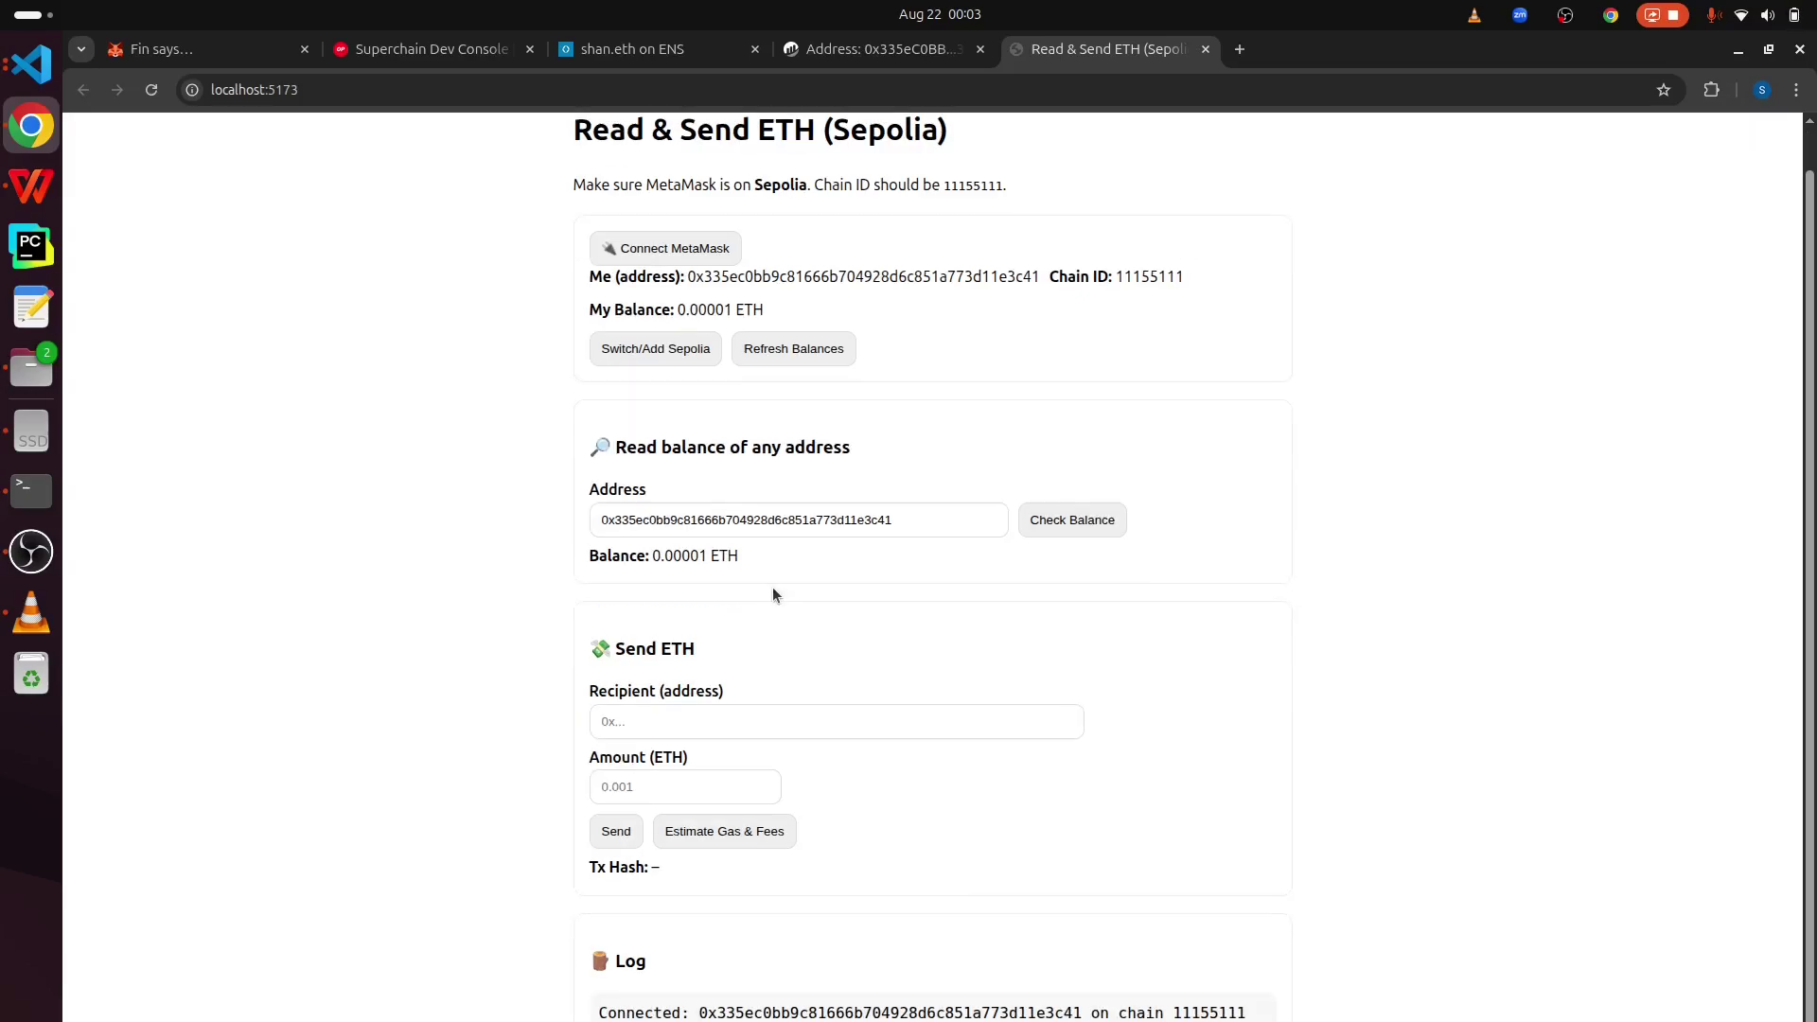
double_click(630, 693)
click(1708, 88)
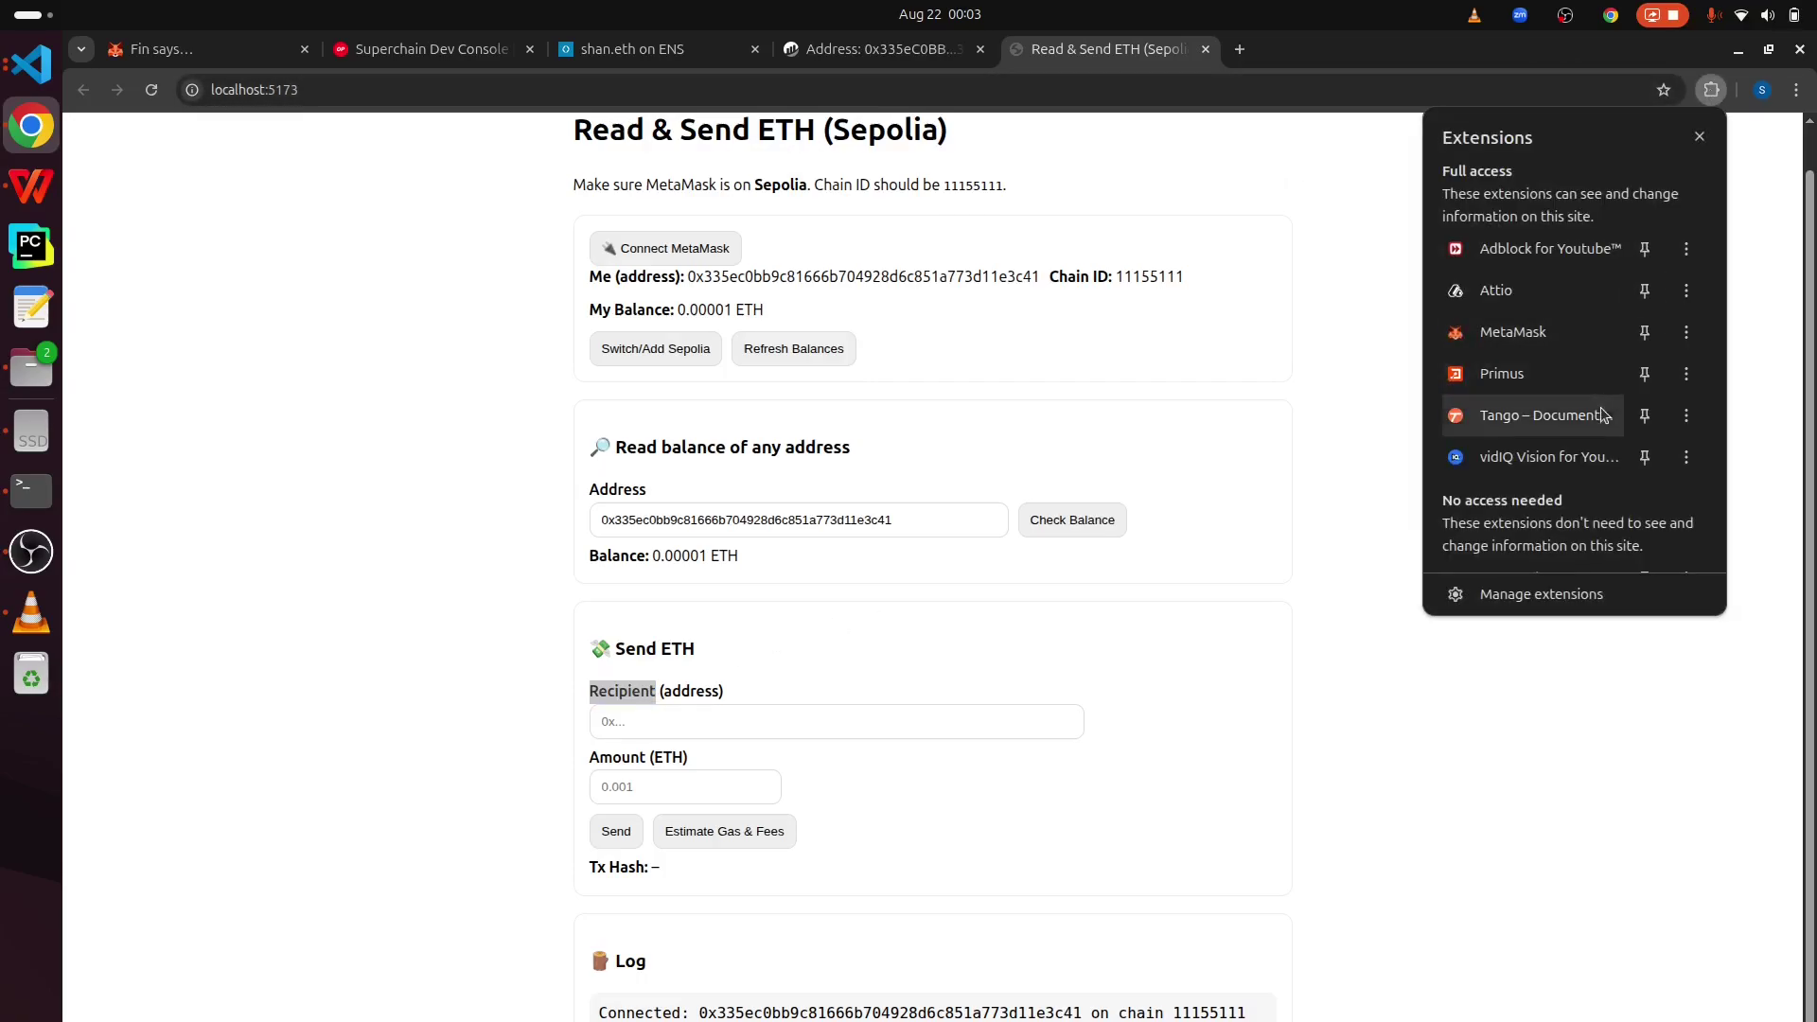
- Switch MetaMask to Wallet_Account_2 and paste its copied address into the Recipient field
click(1519, 333)
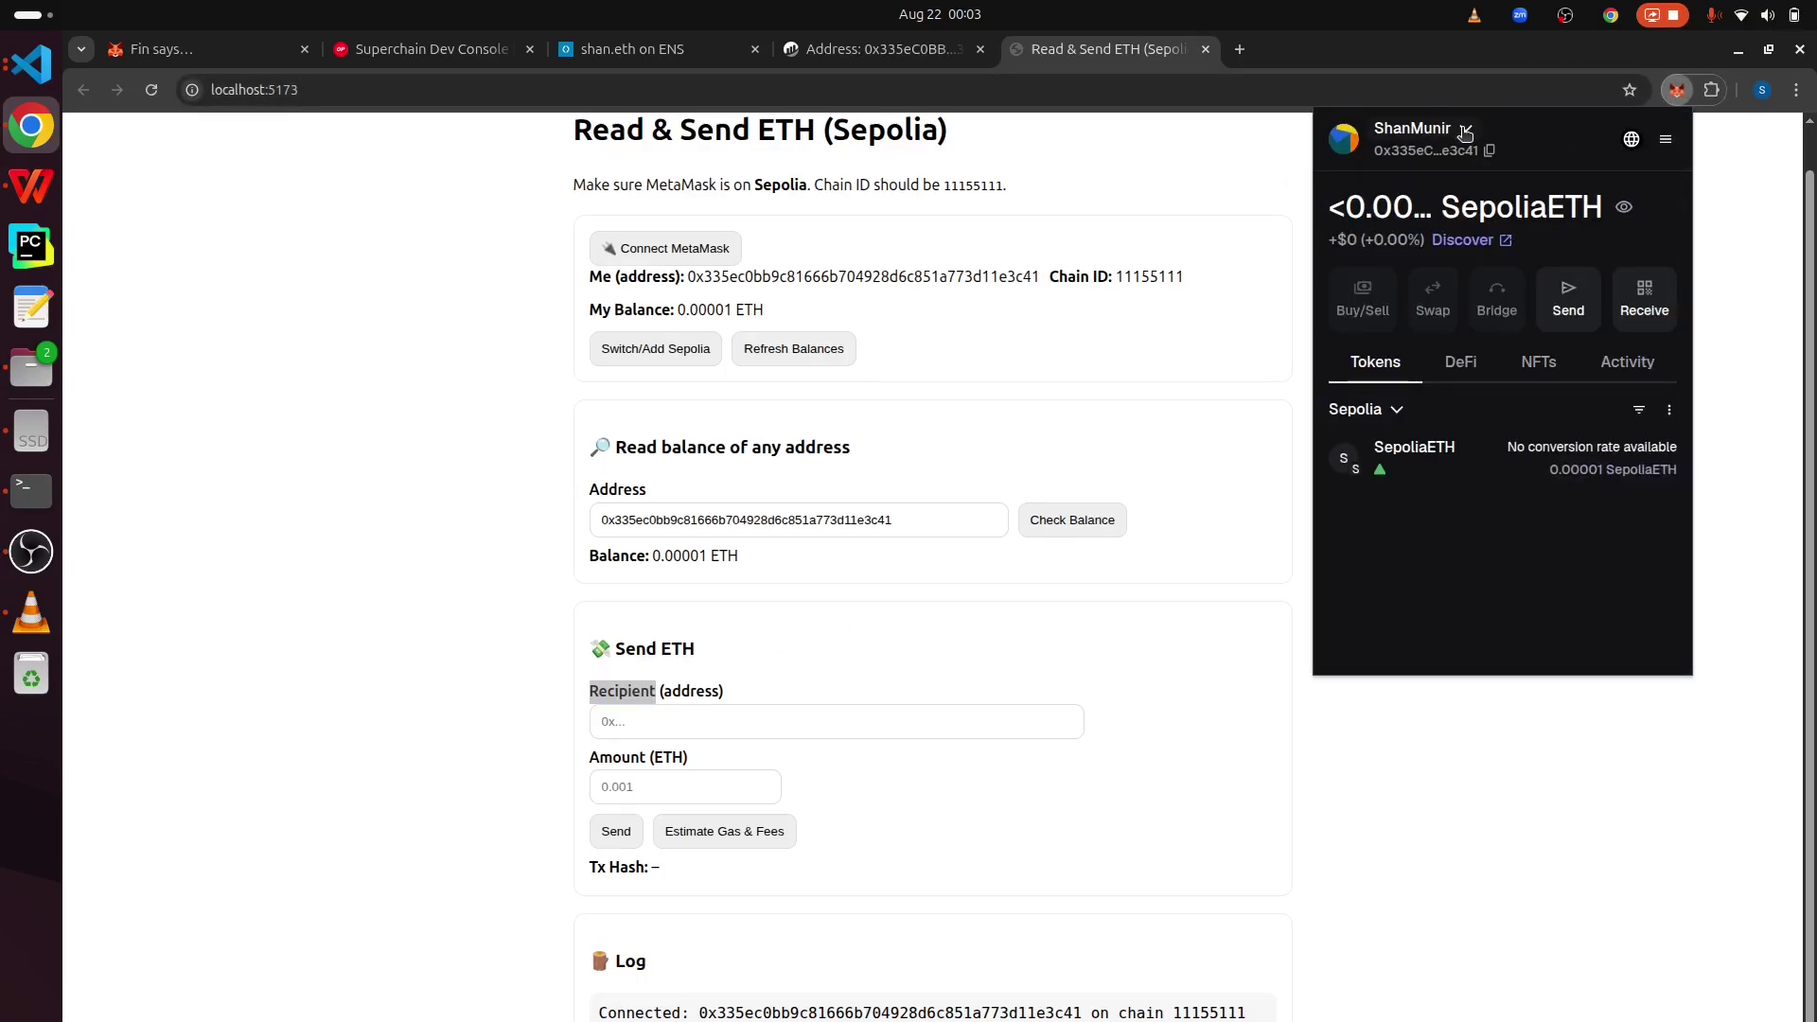
click(1465, 132)
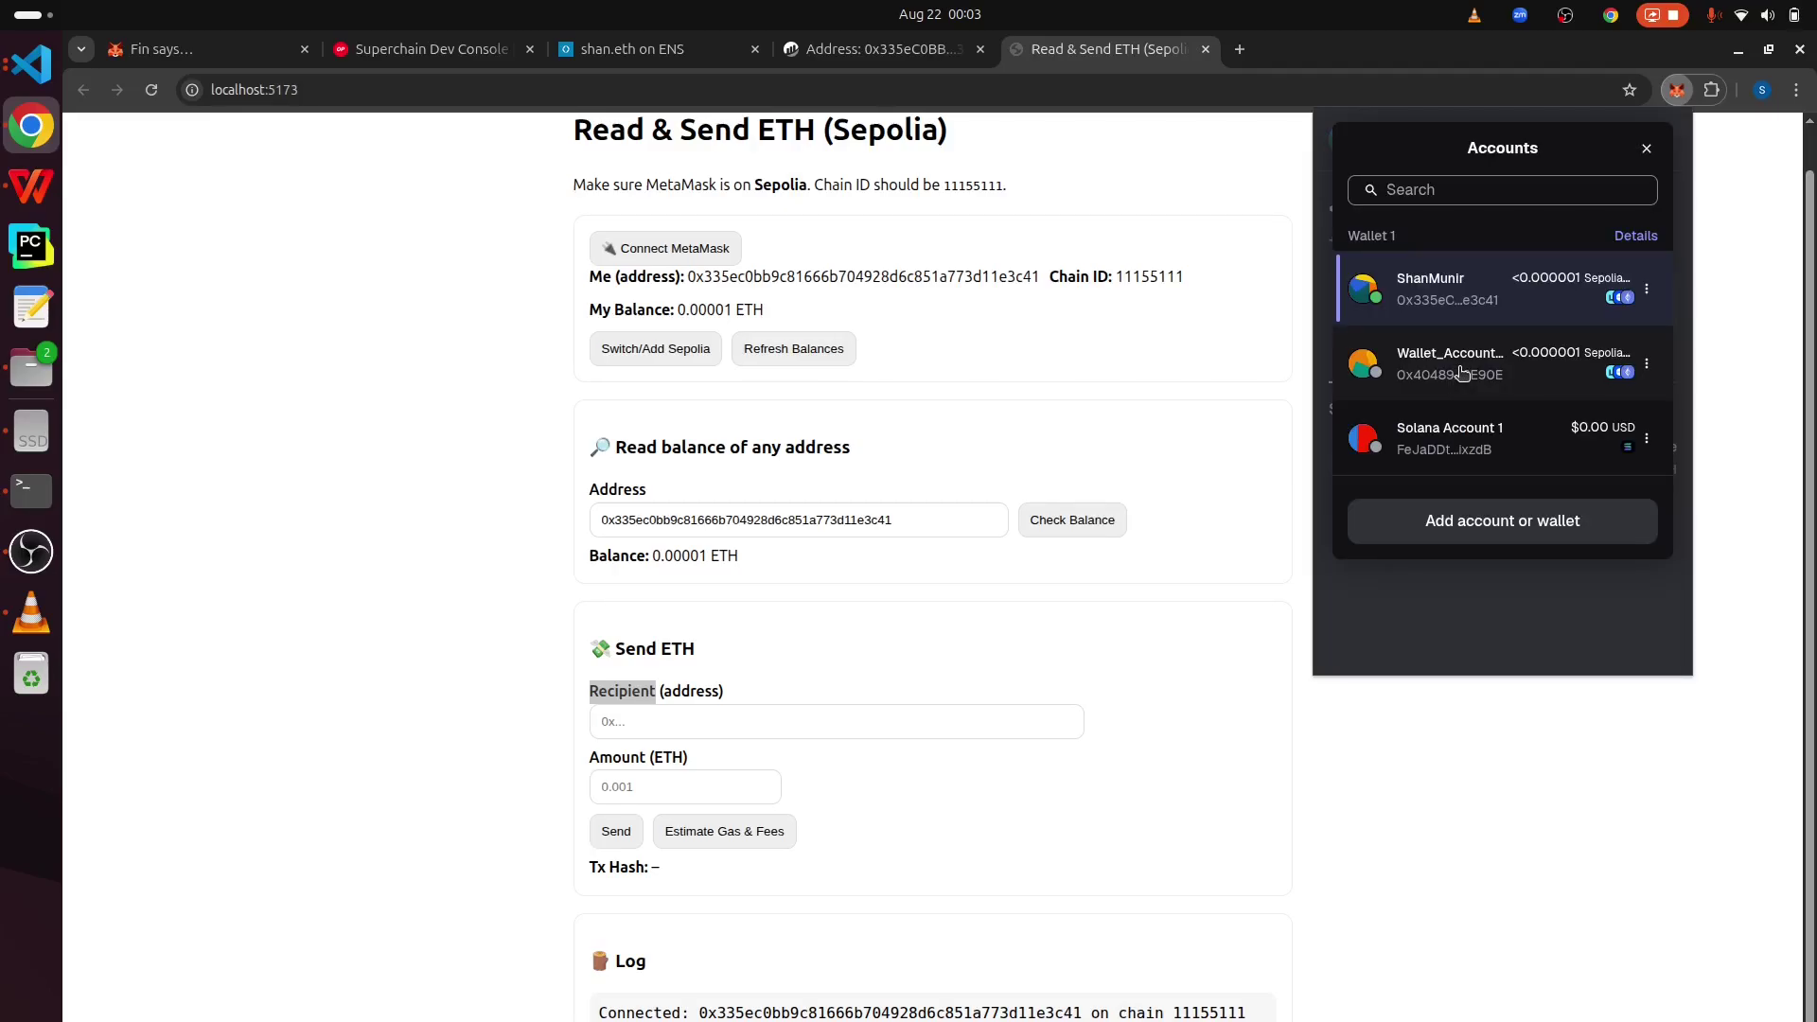
click(1462, 372)
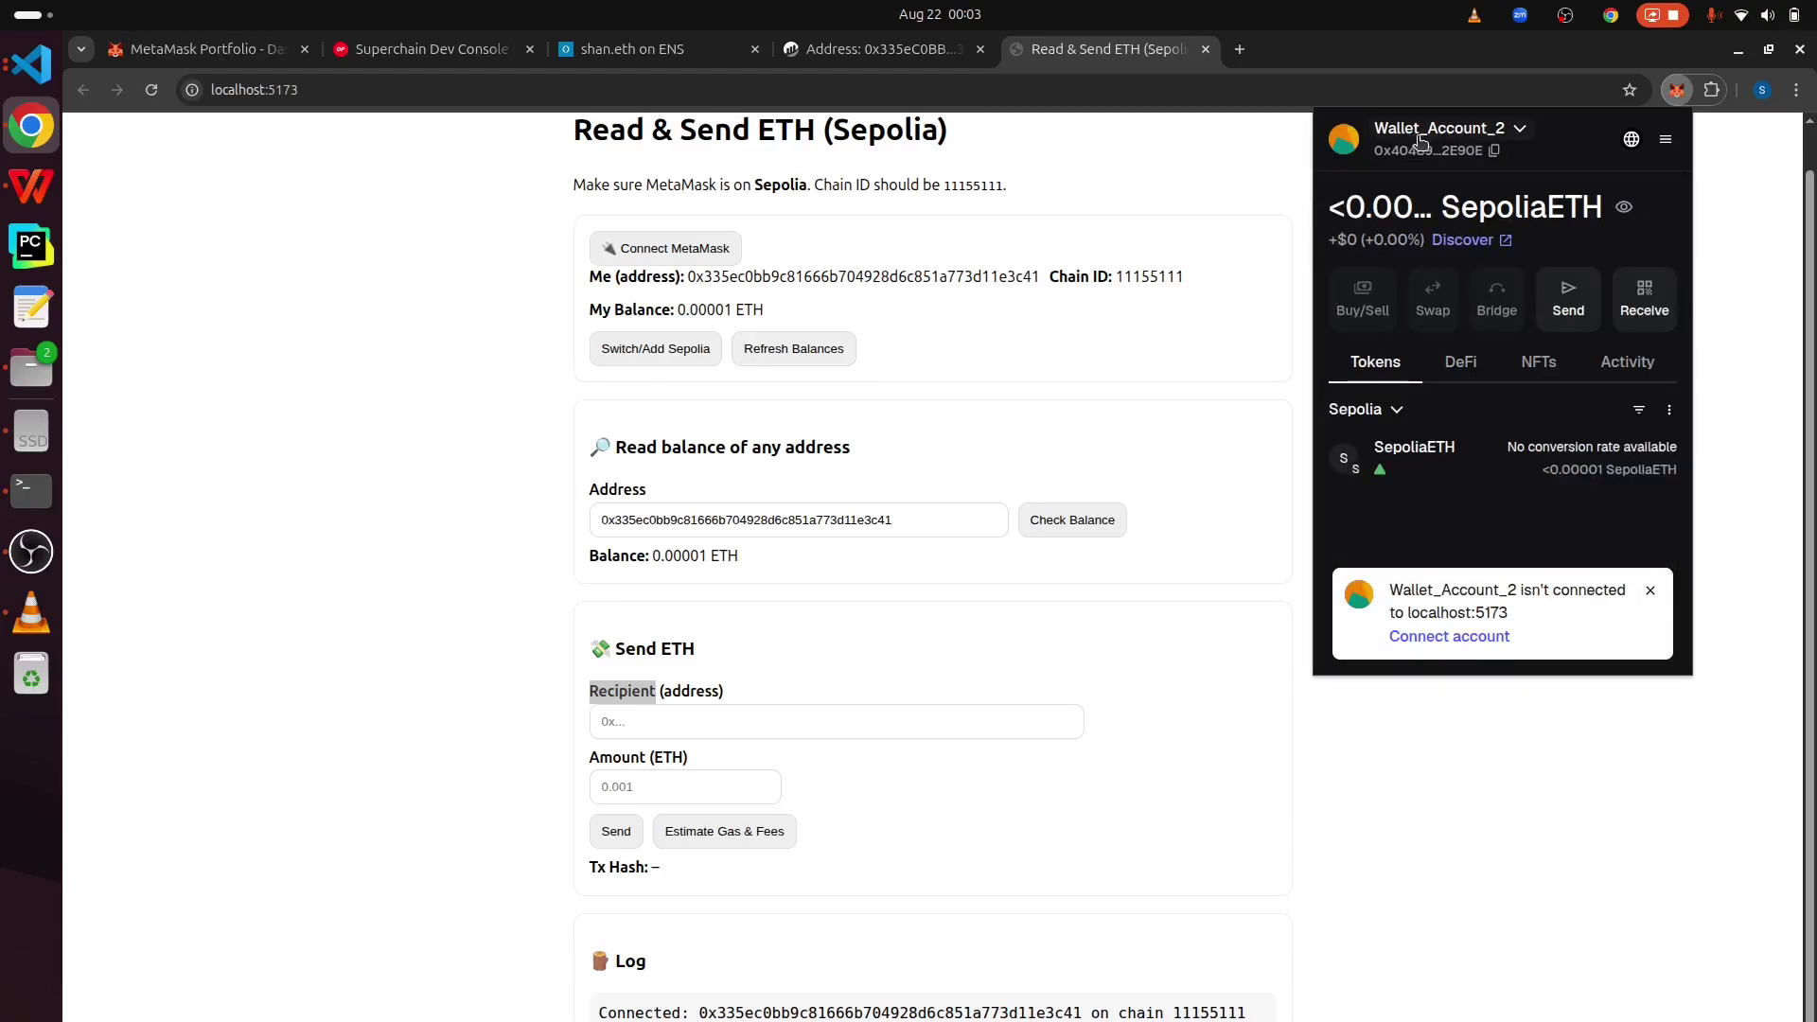
click(1495, 152)
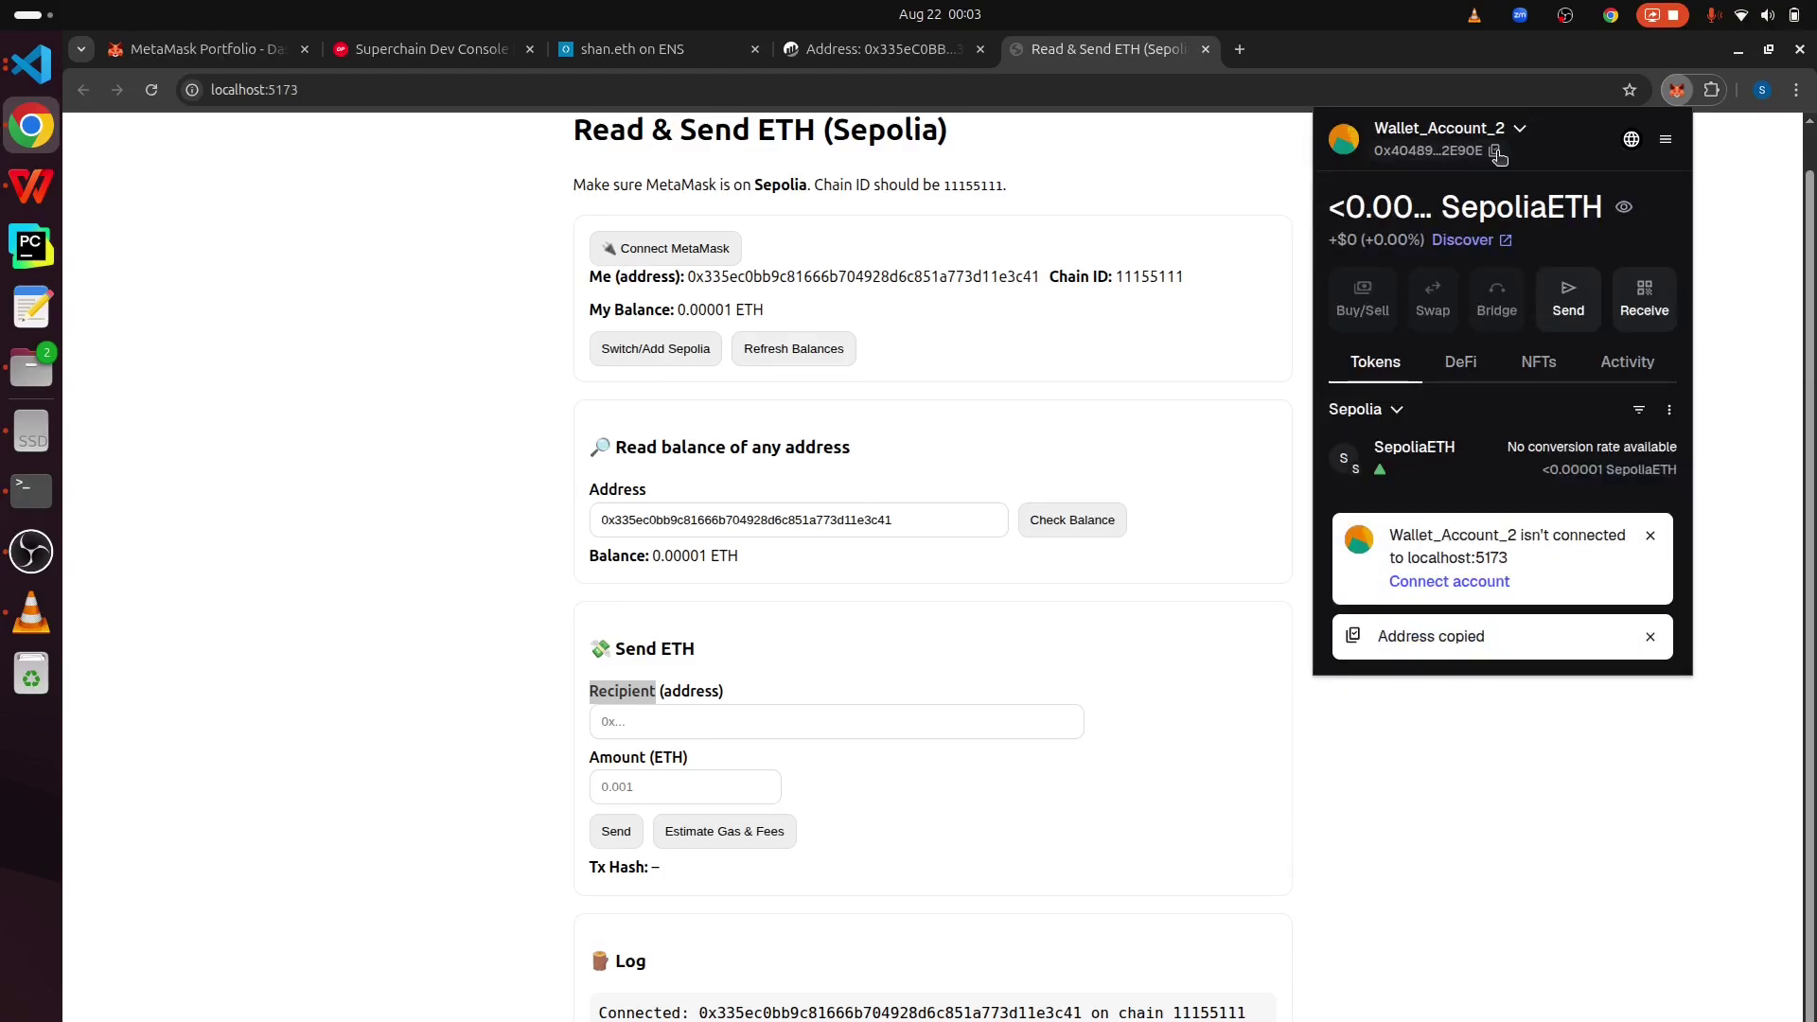
click(855, 719)
key(ctrl+v)
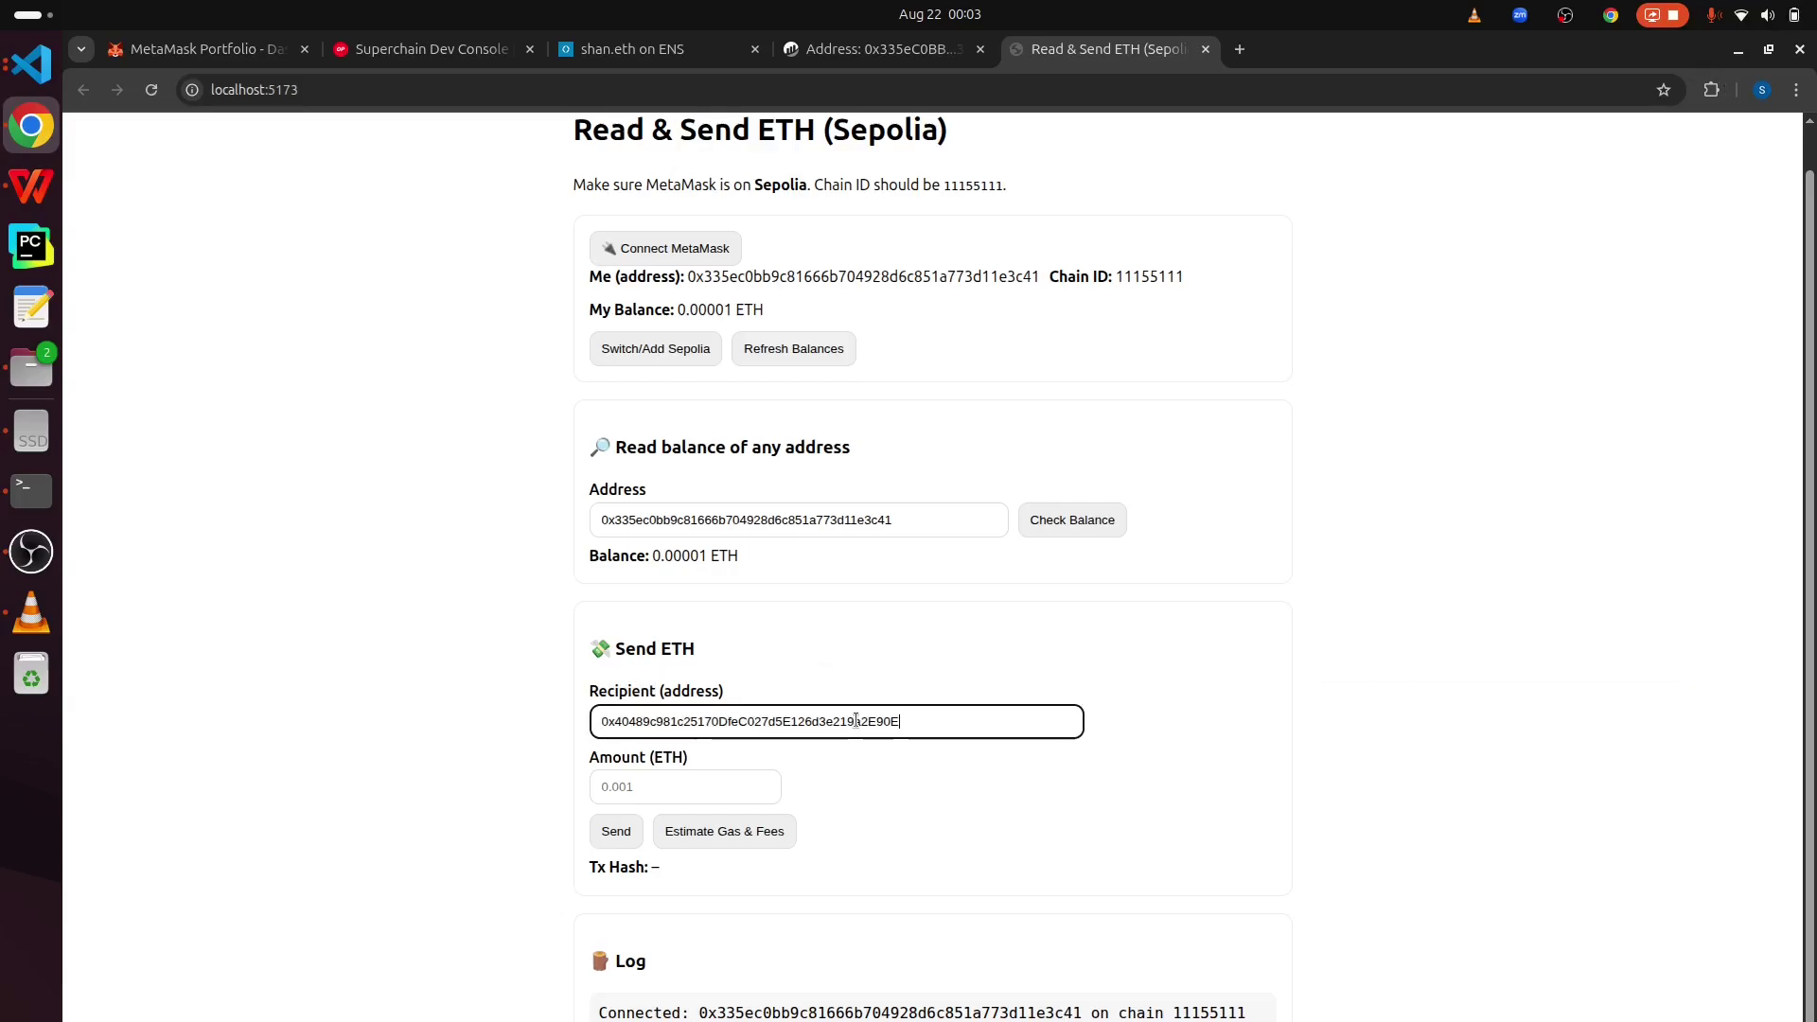
click(651, 798)
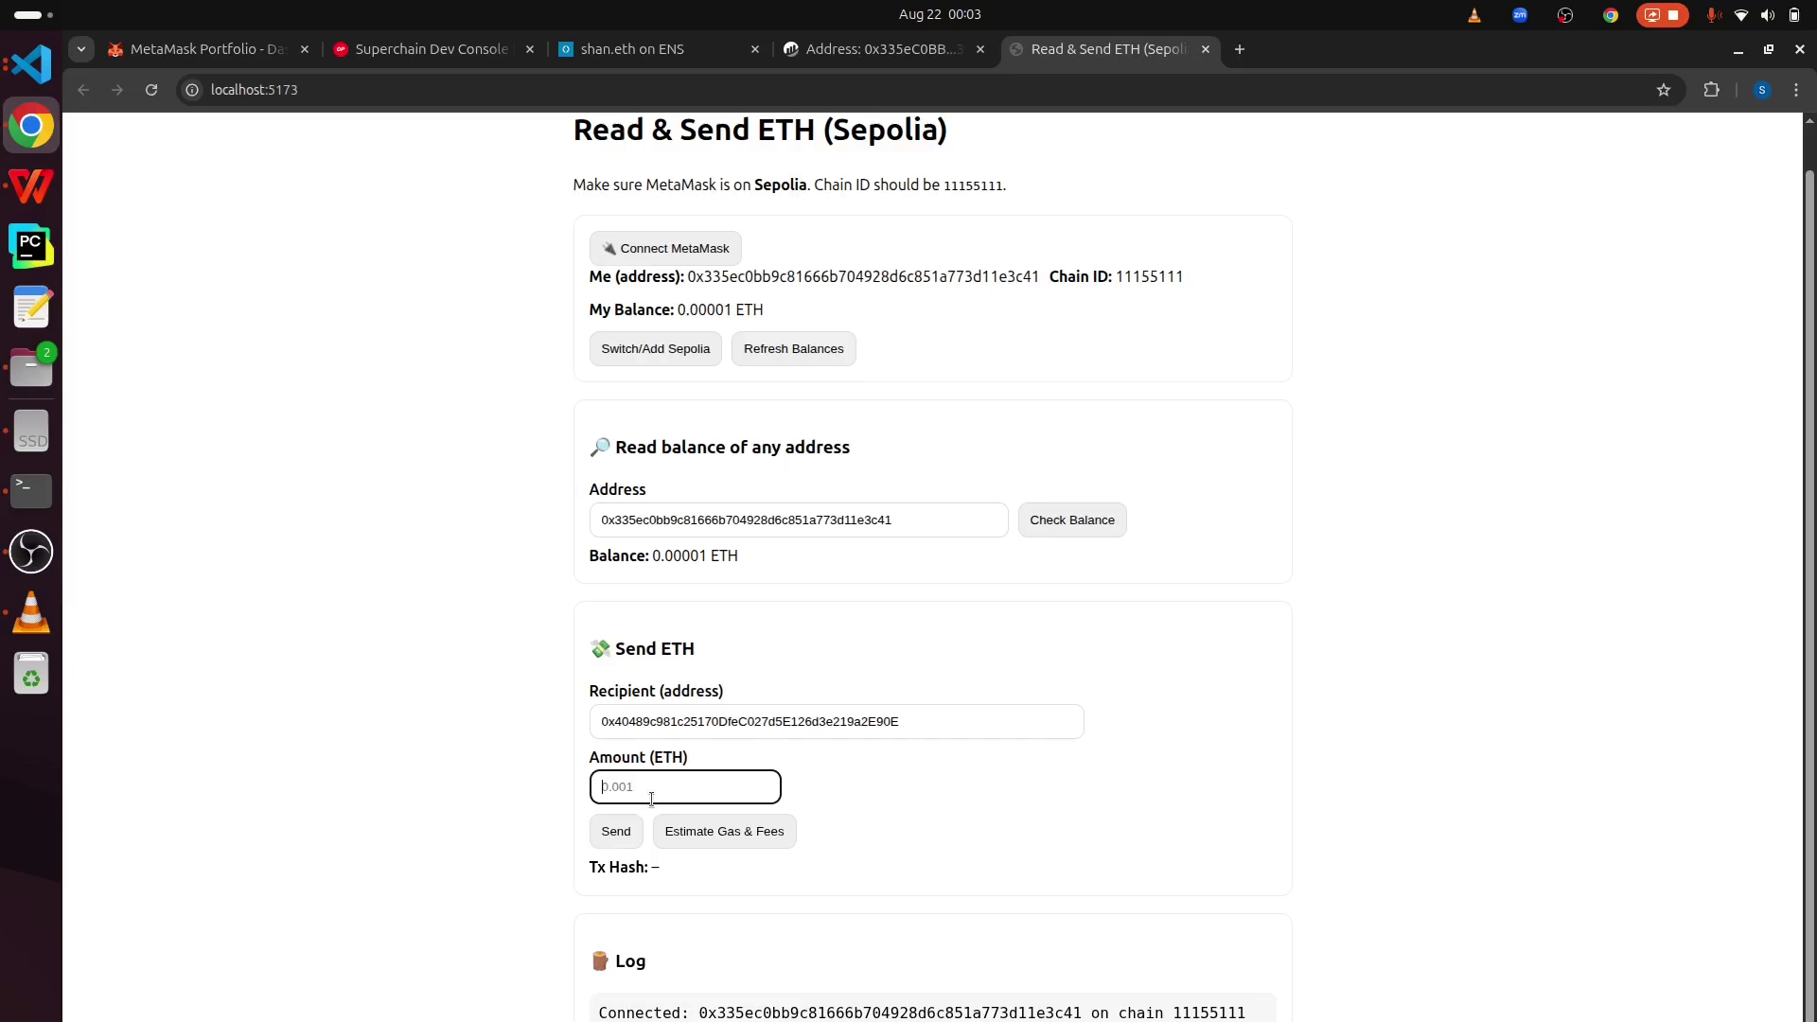
- Enter 0.00000017 ETH as the amount, send it, and confirm the transfer in MetaMask
text(0.000000017)
drag(695, 786, 587, 786)
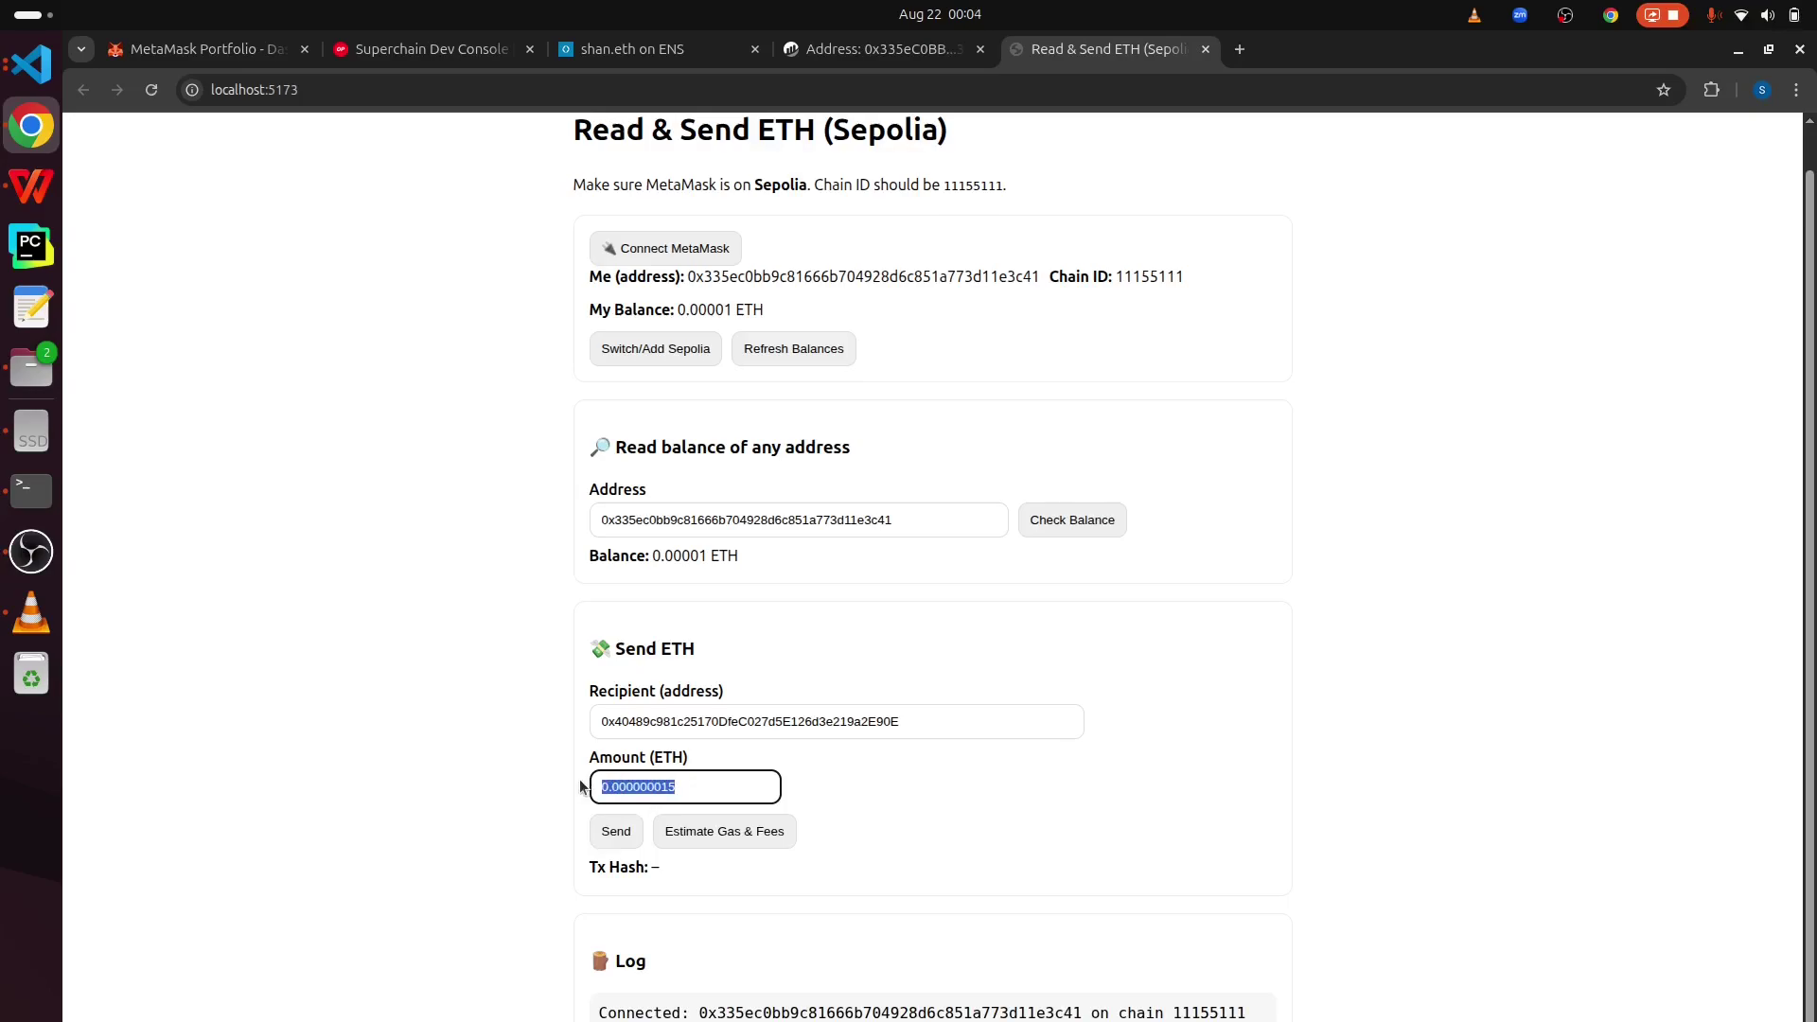
click(617, 831)
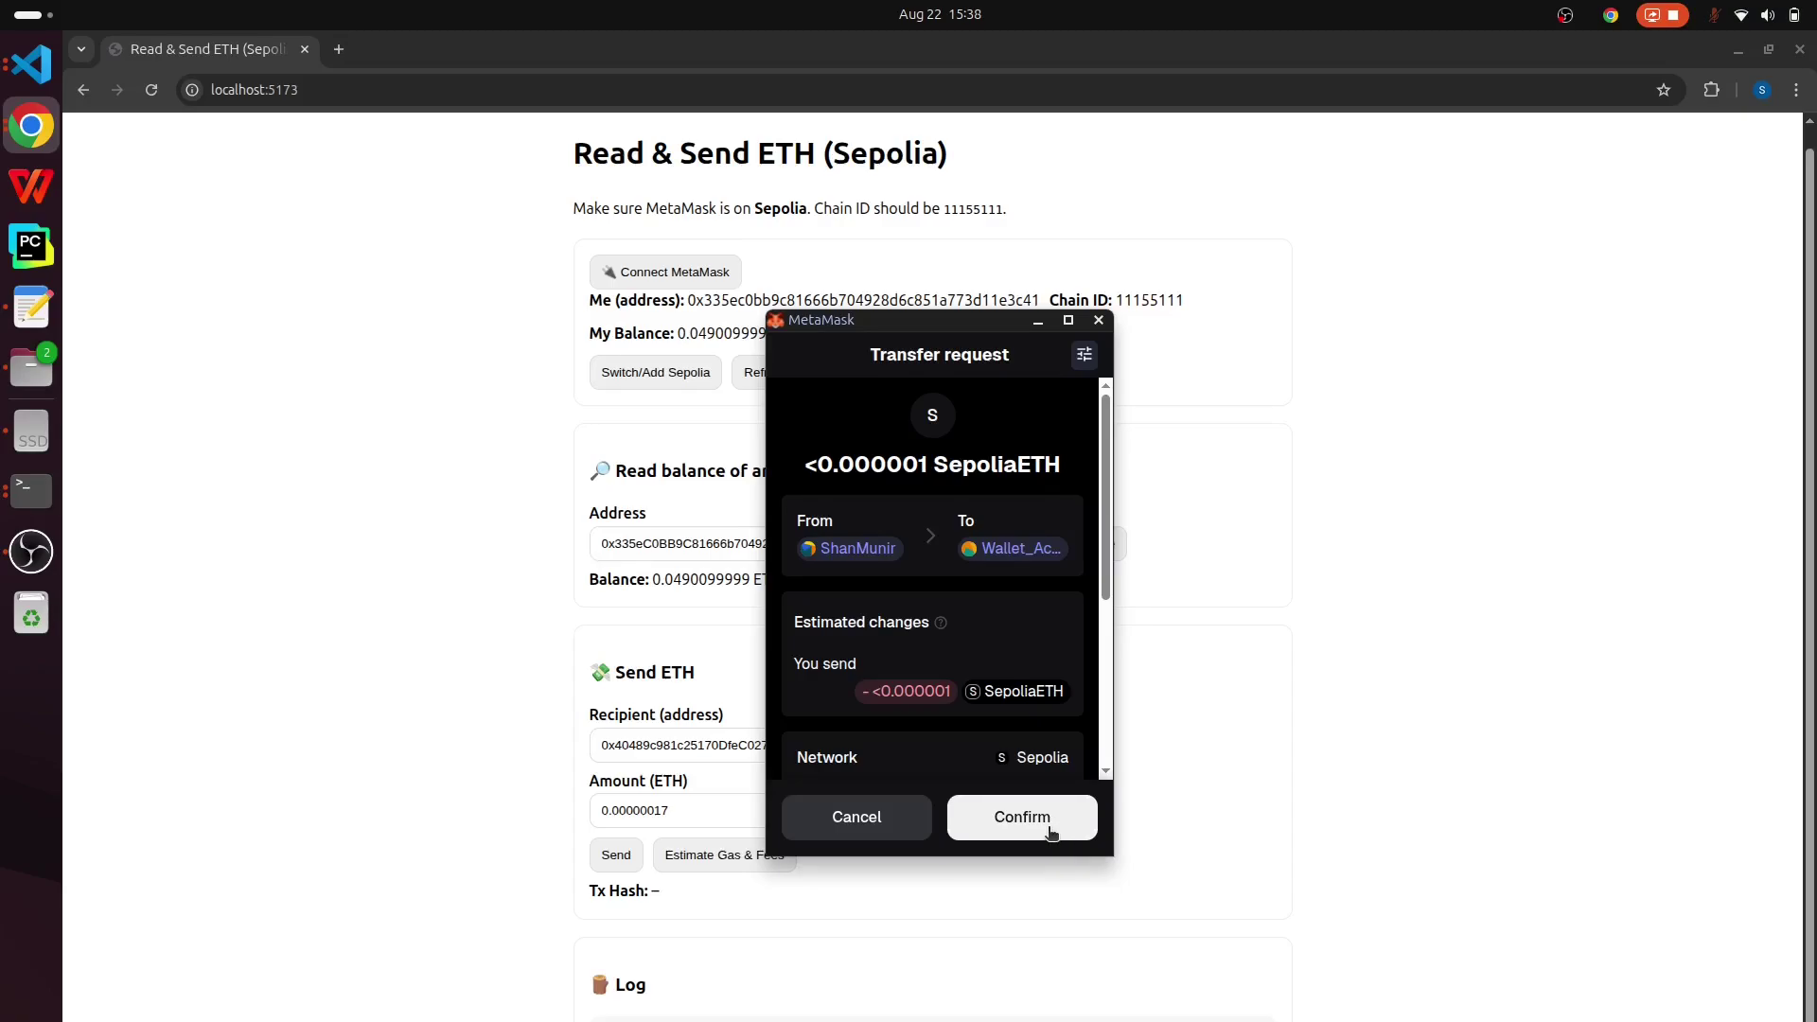
click(1050, 833)
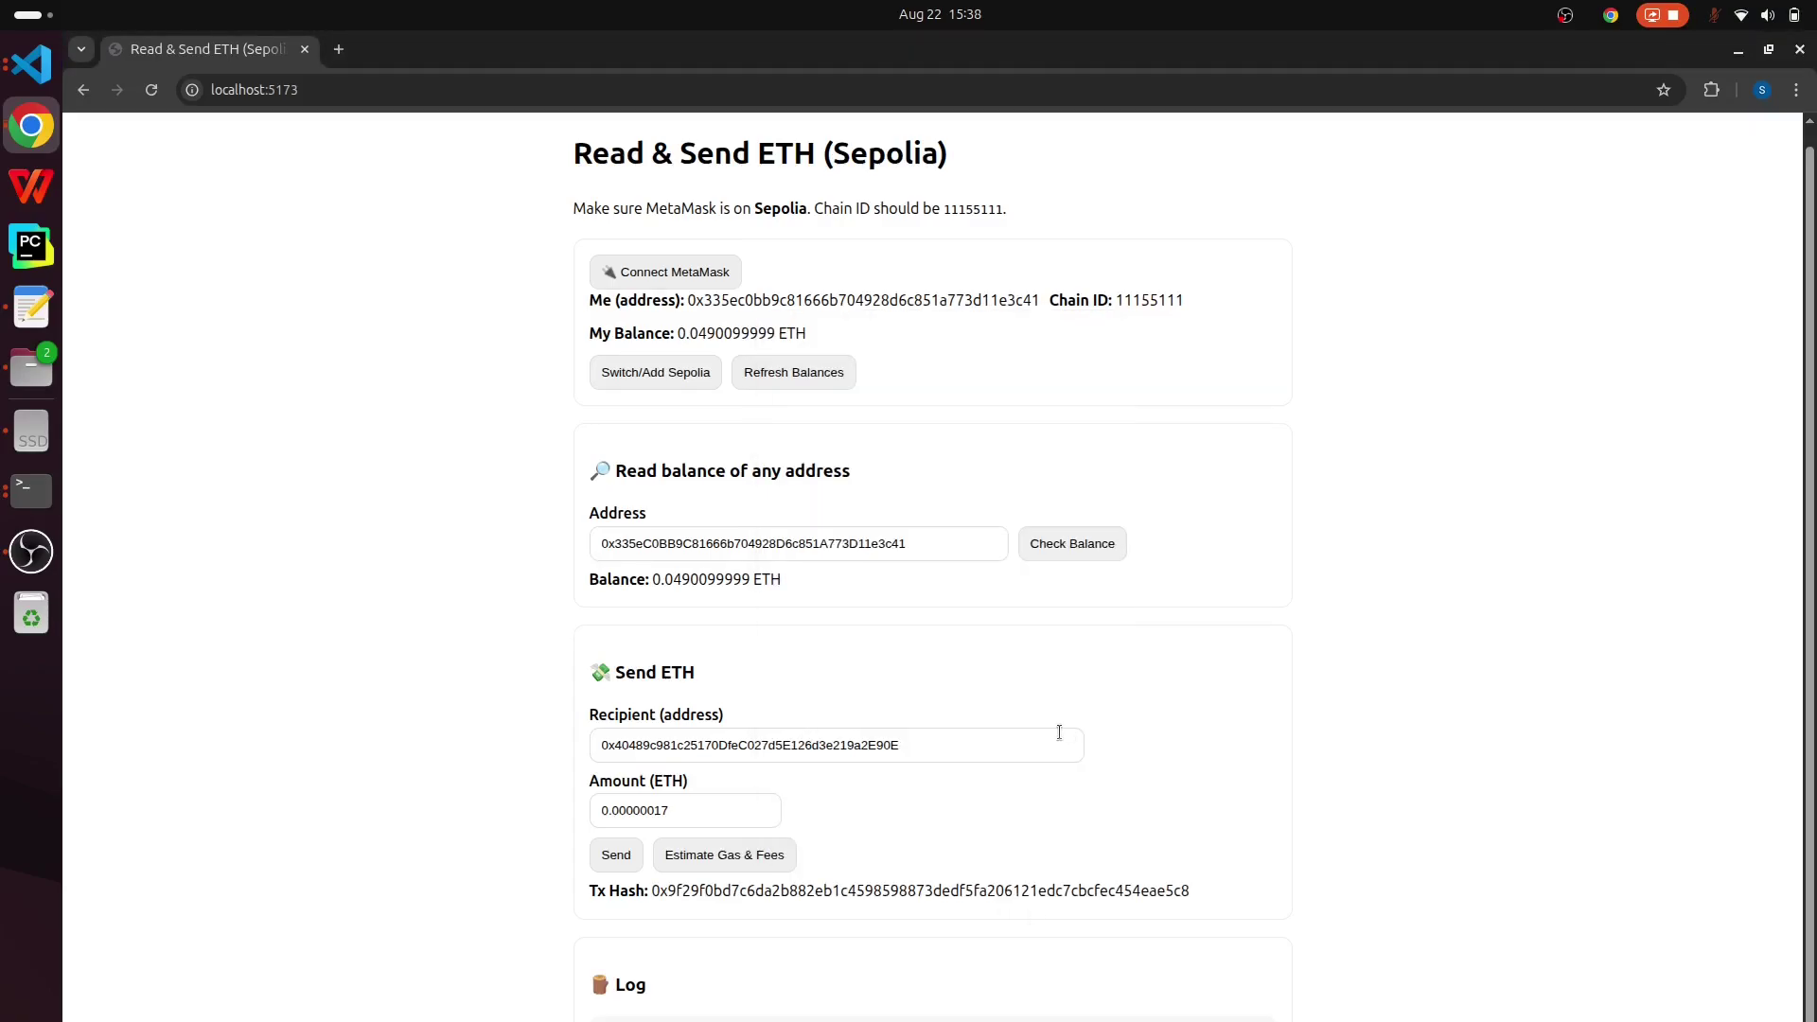
- Look up the sender address's balance again, now 0.048977859725141 ETH
drag(1196, 888, 748, 887)
click(699, 805)
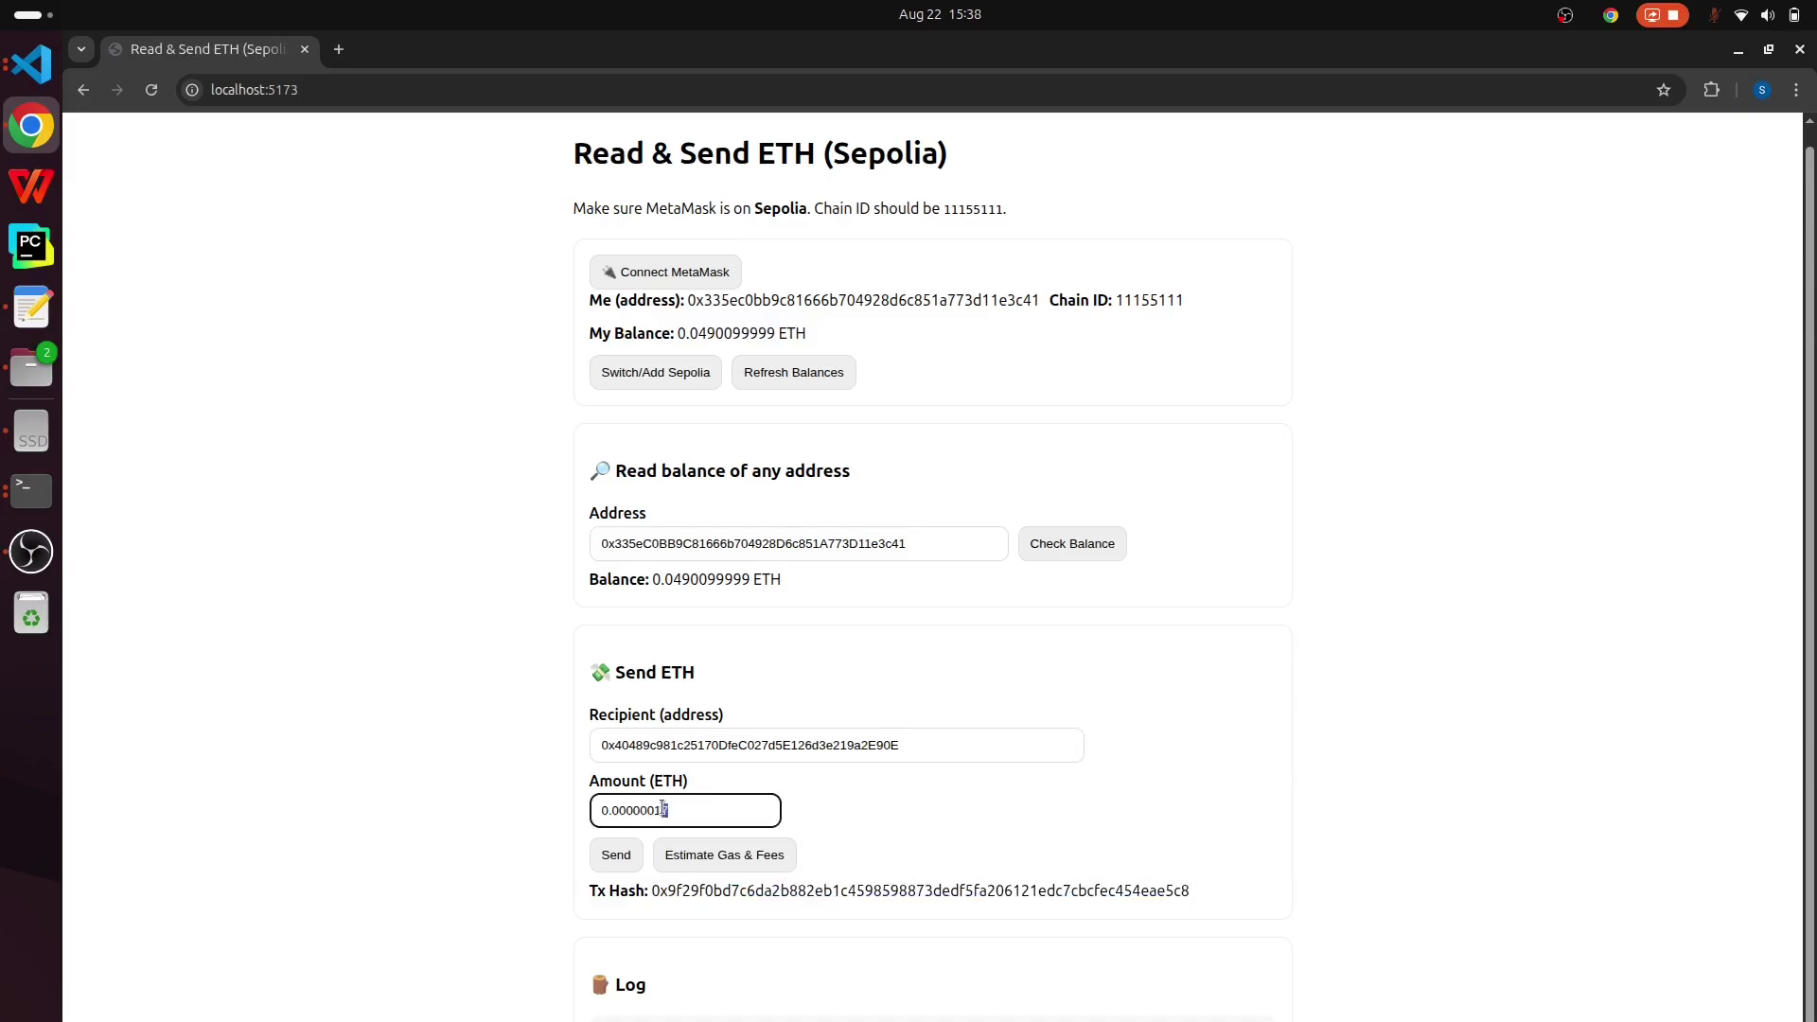
click(927, 540)
double_click(763, 535)
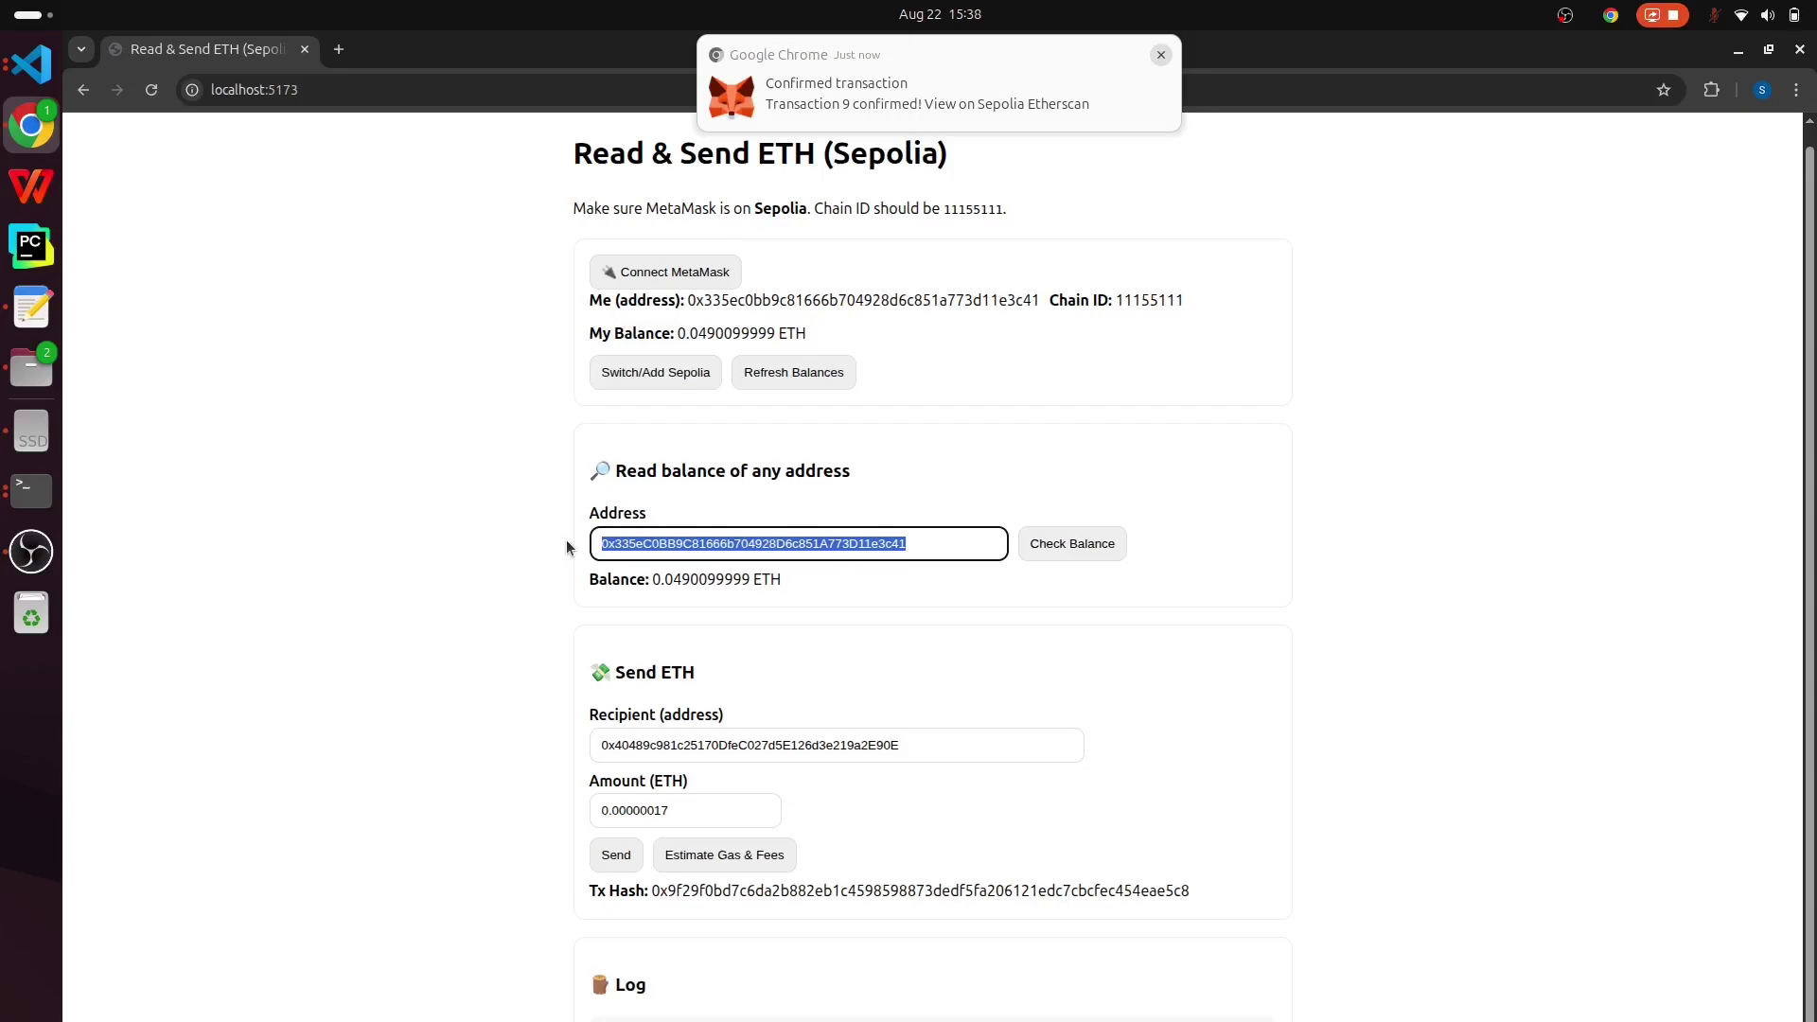
drag(930, 542, 585, 547)
click(914, 736)
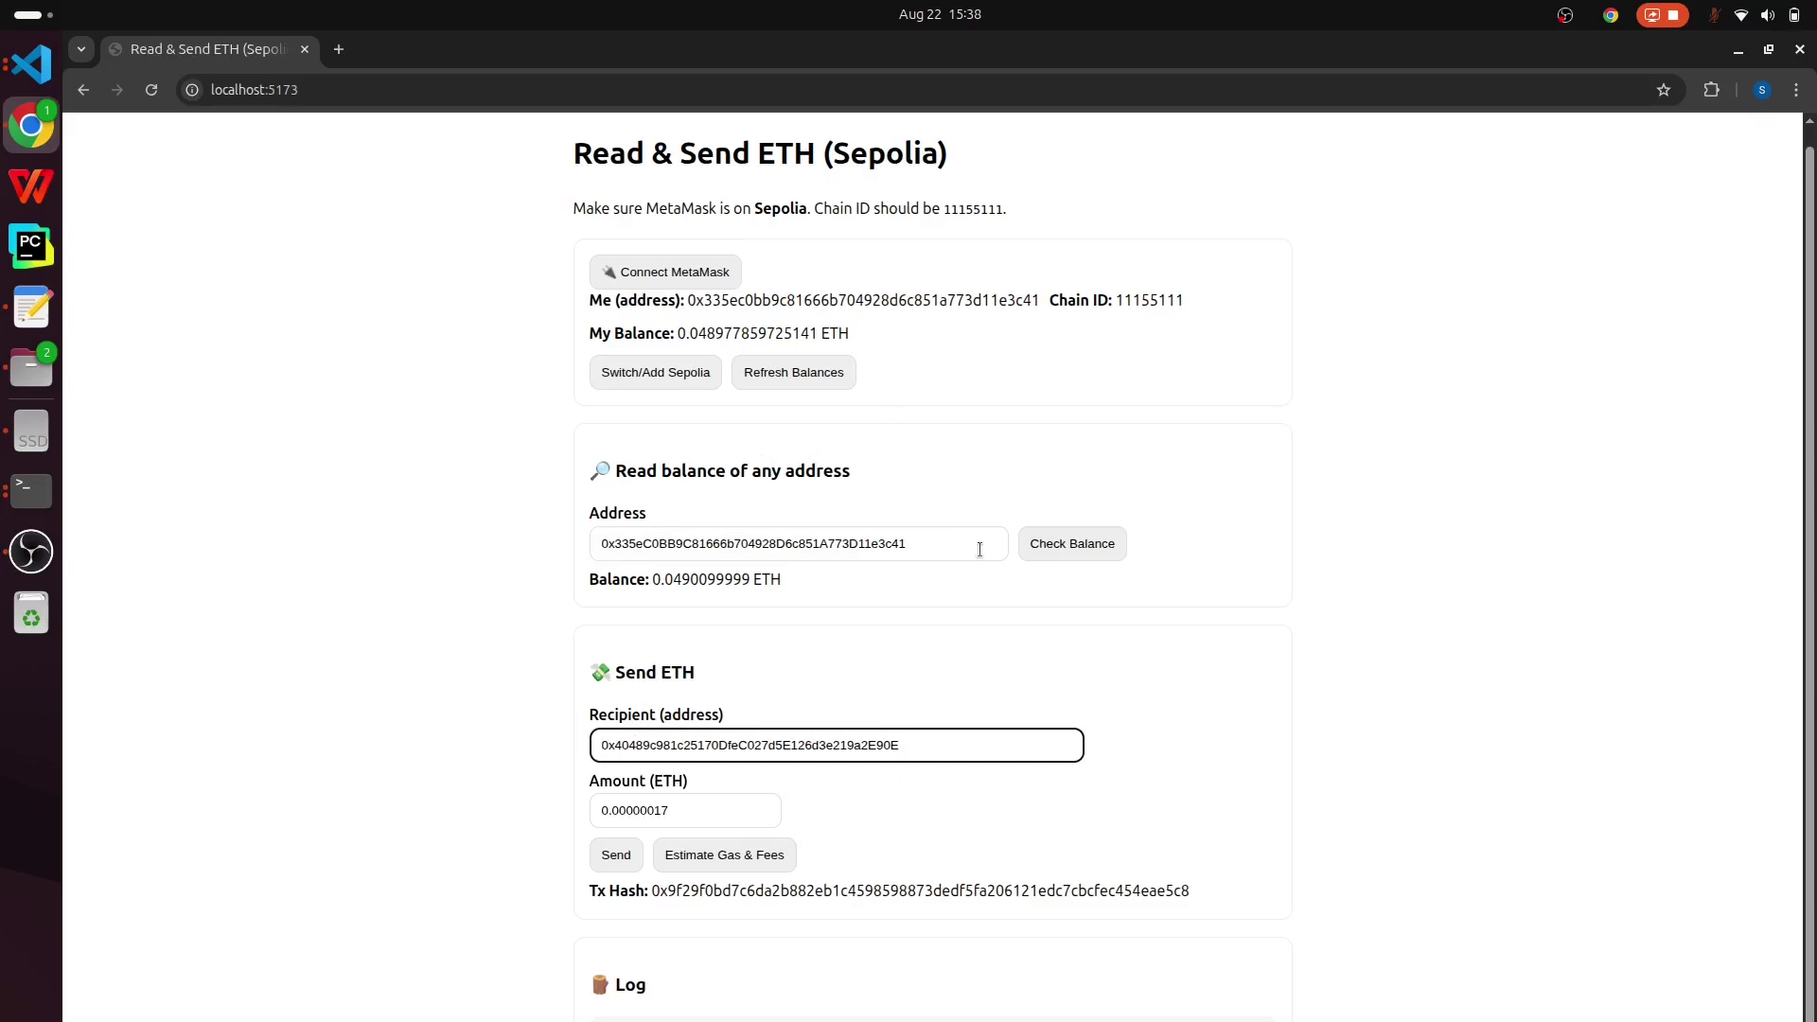
click(1079, 550)
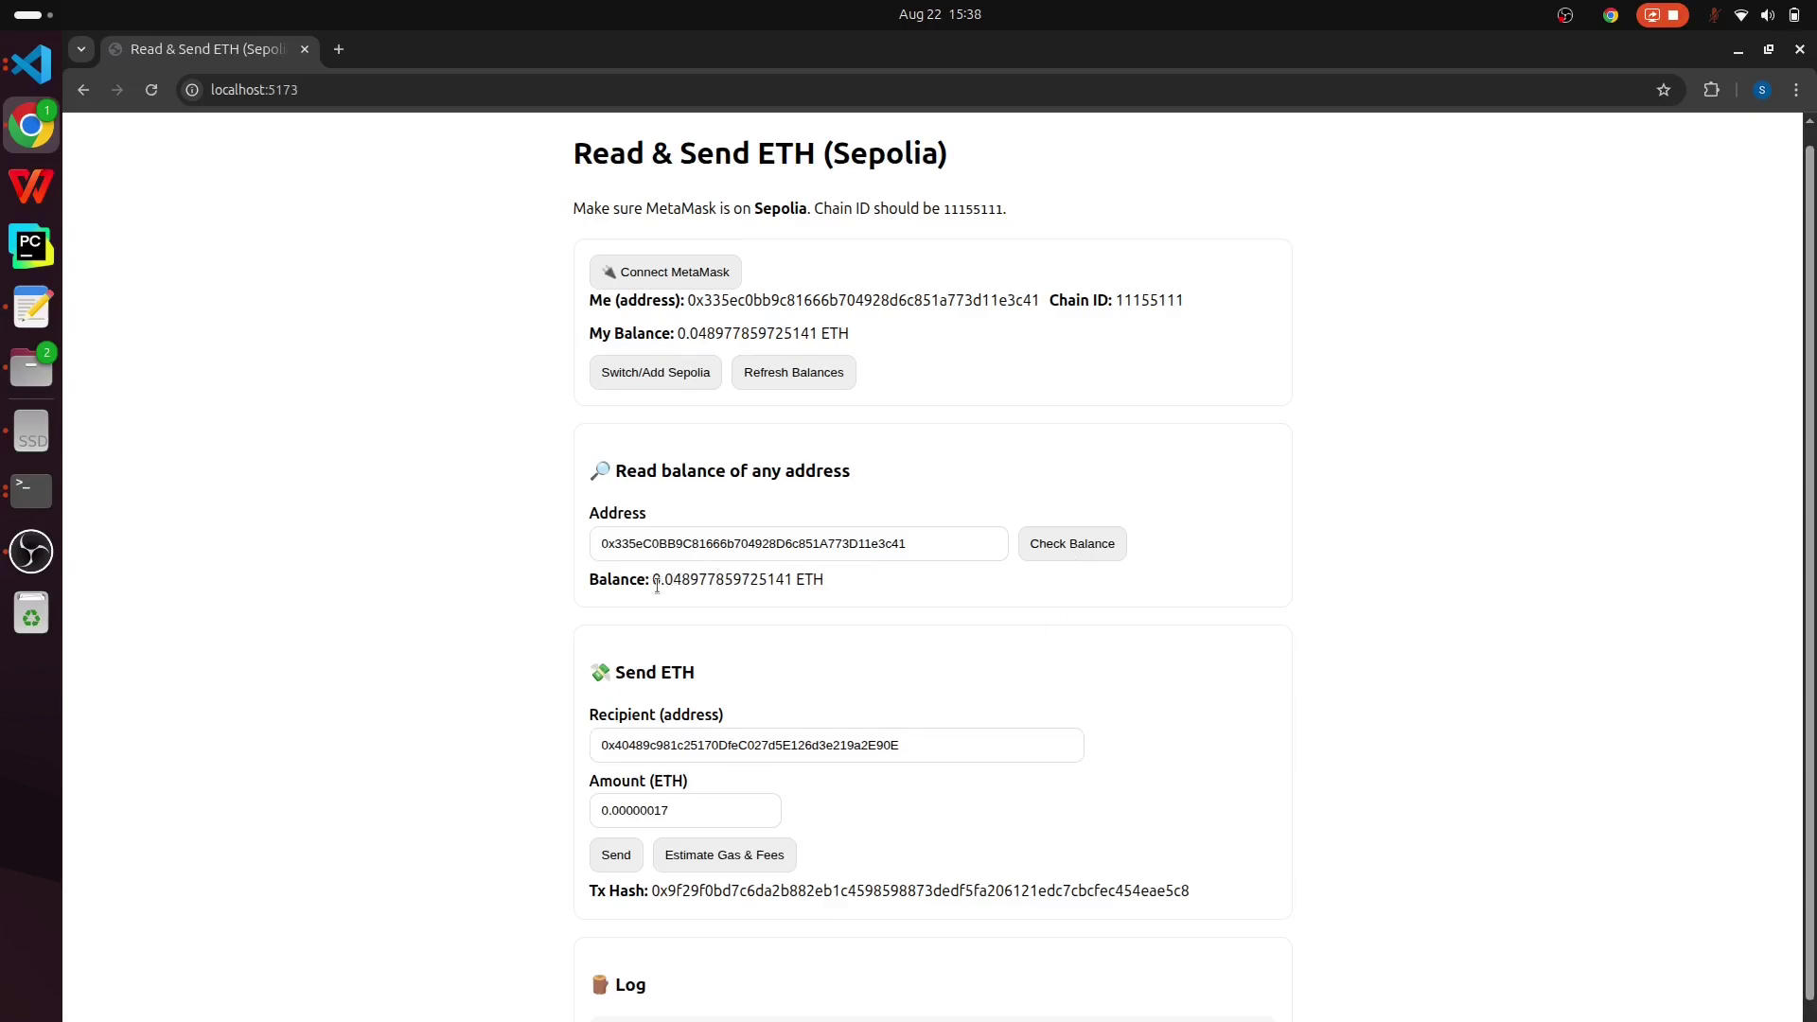
drag(654, 581, 791, 582)
click(791, 582)
- Review the Log lines showing the connected address, chain 11155111 and balance
drag(791, 579, 645, 580)
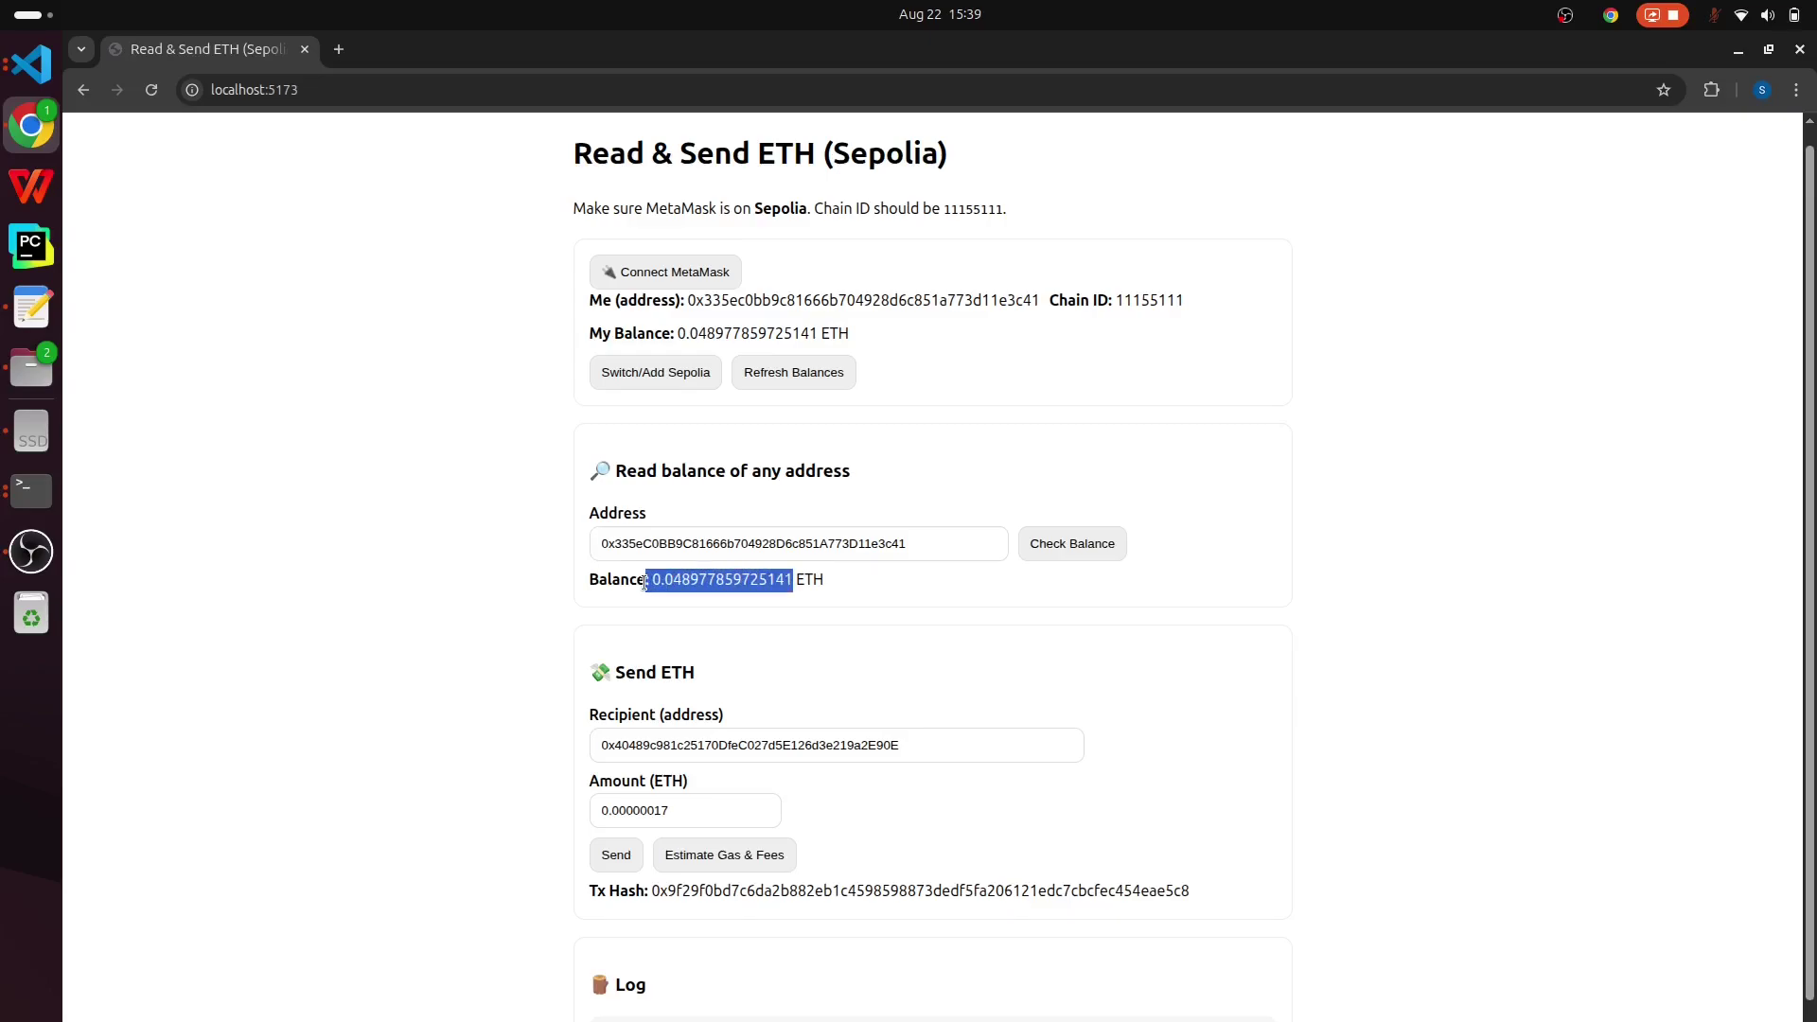
scroll(852, 852, down, 3)
drag(781, 1012, 595, 895)
click(740, 945)
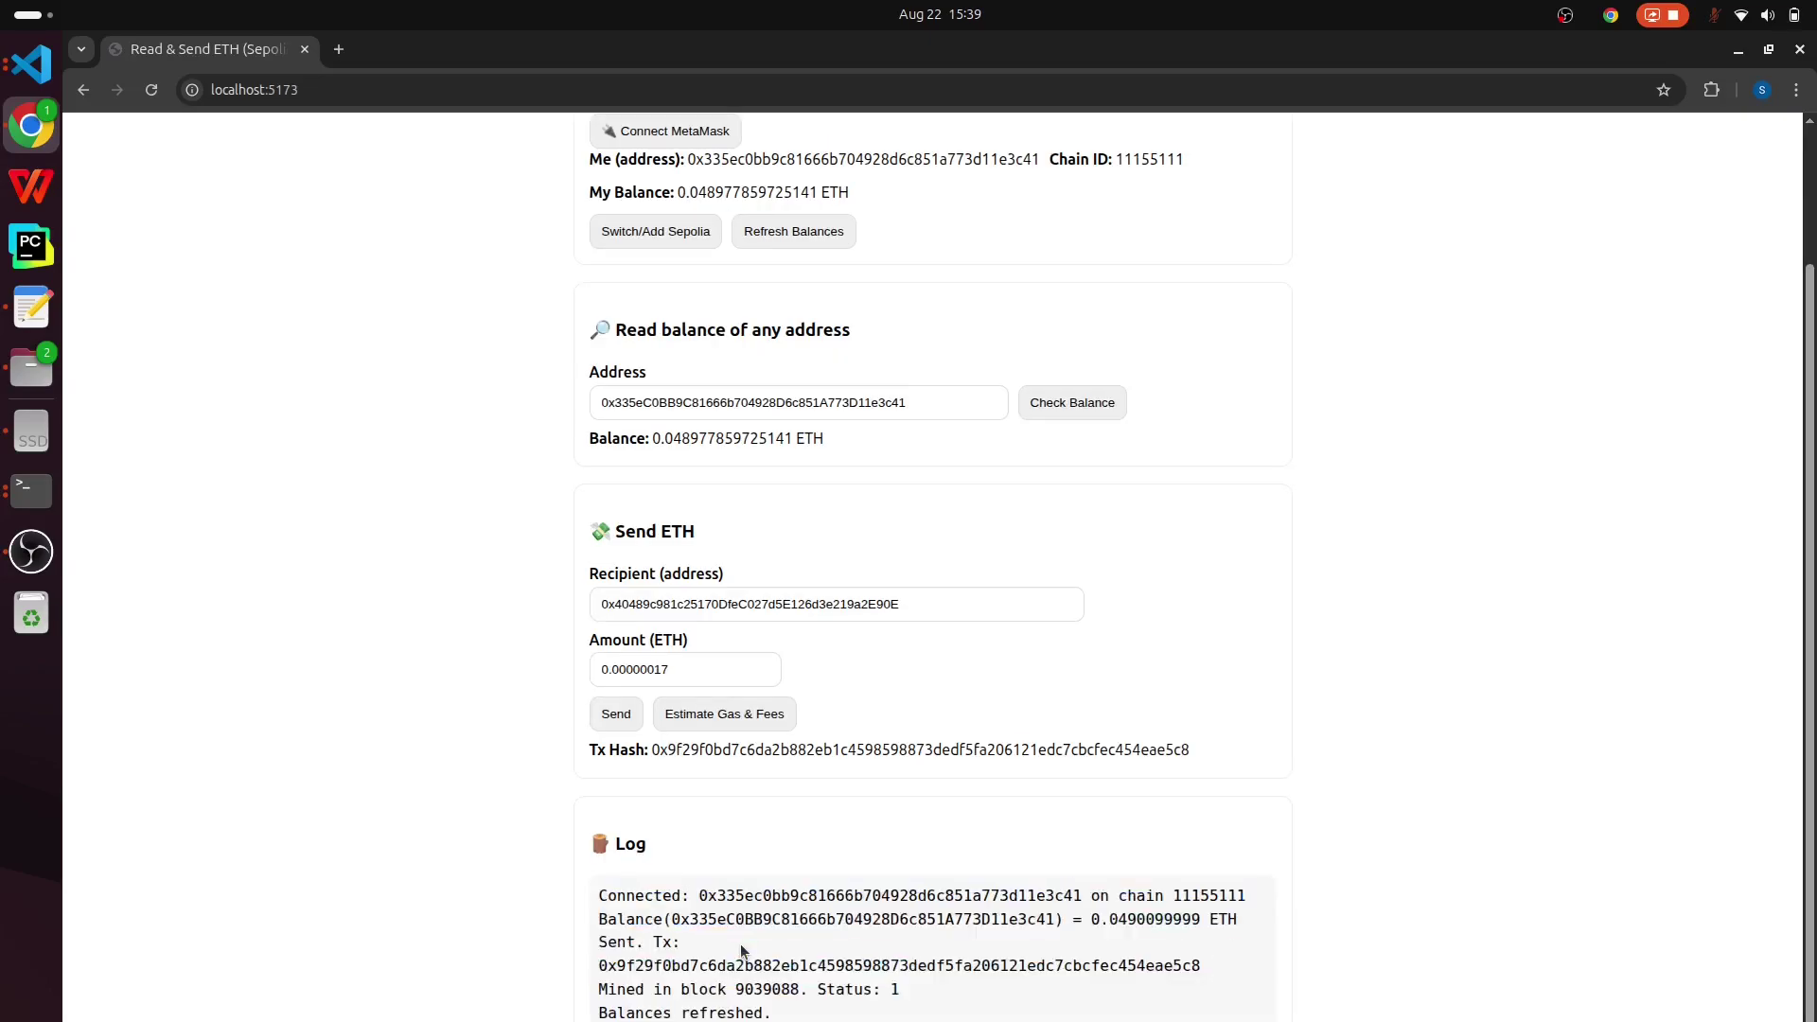
double_click(639, 896)
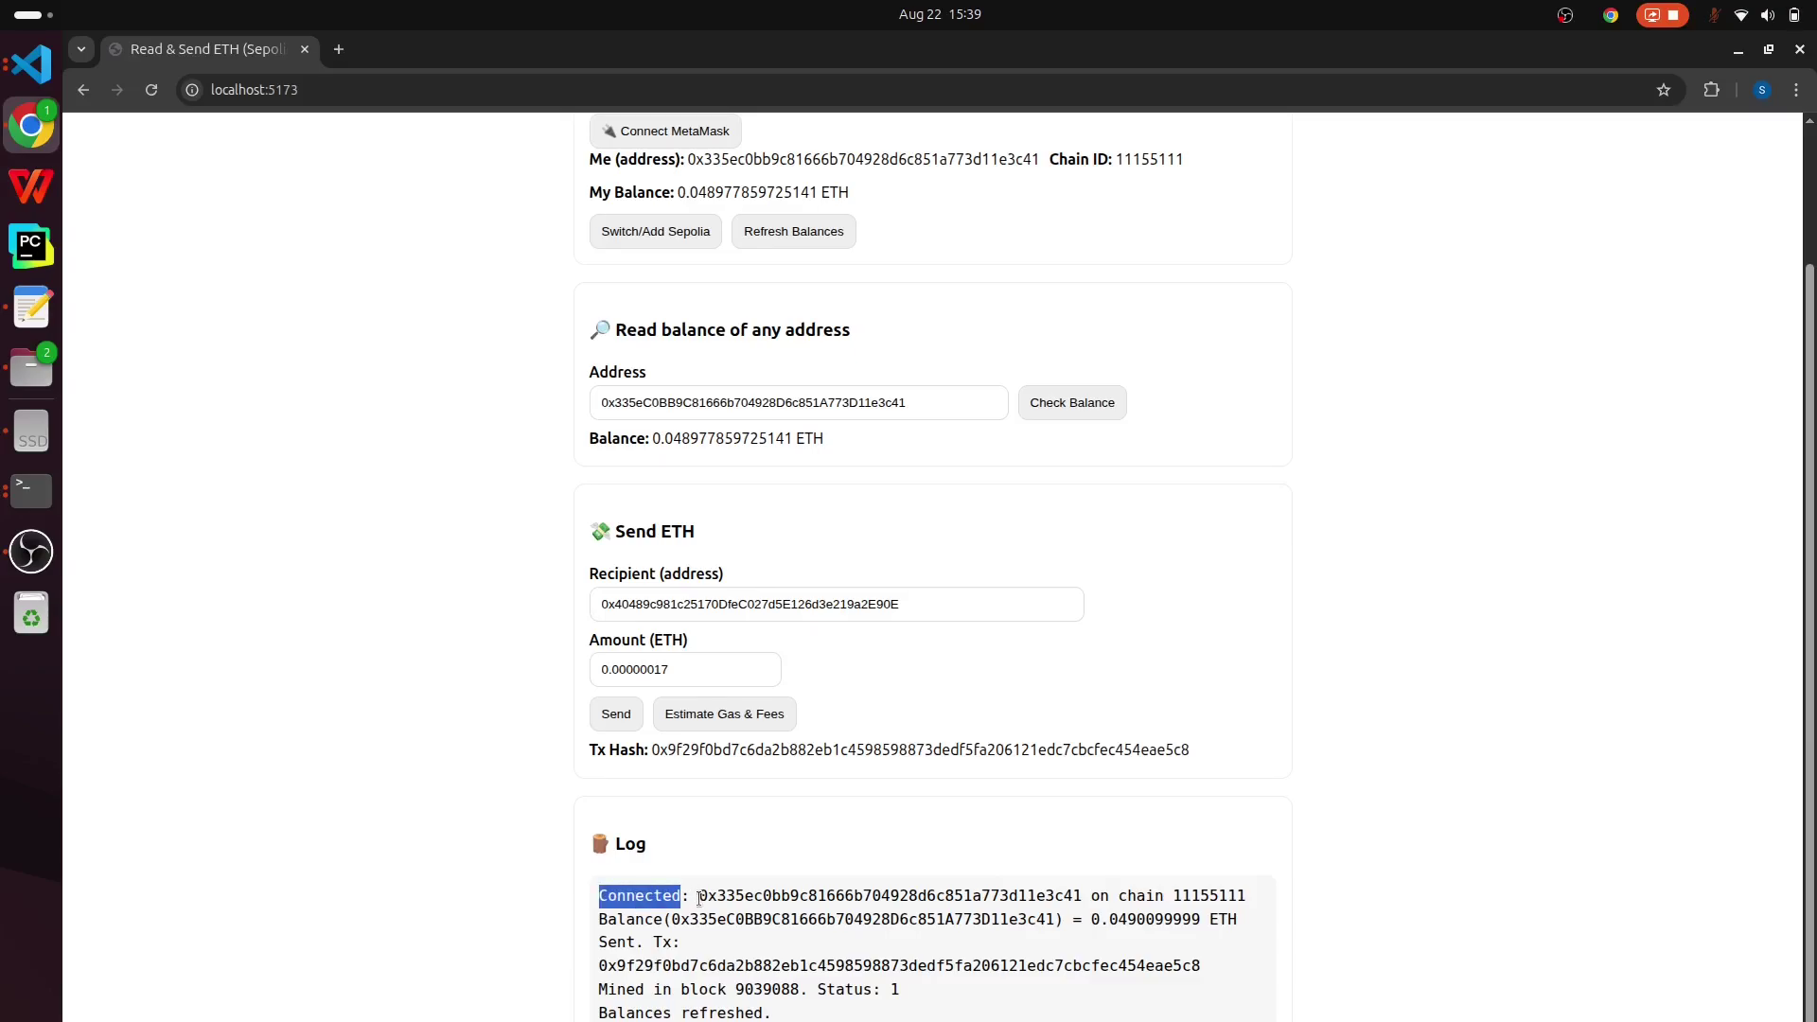
drag(698, 896, 599, 896)
double_click(1069, 896)
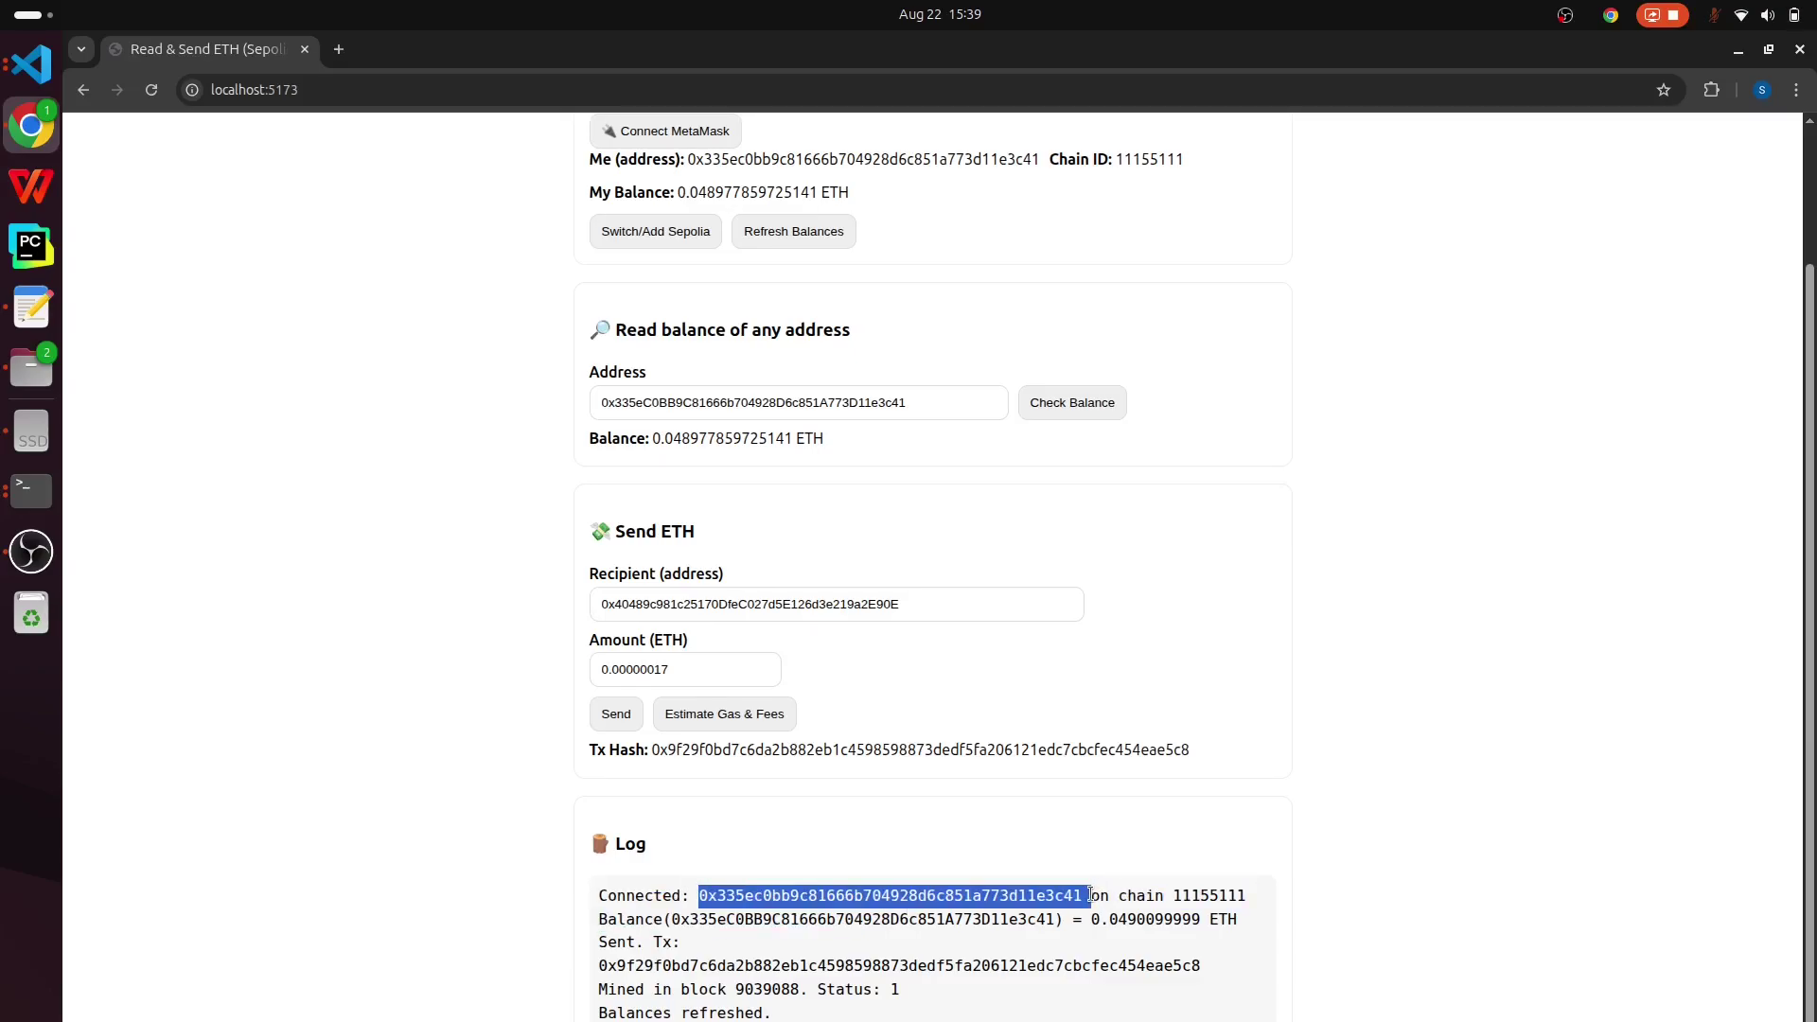
double_click(1221, 895)
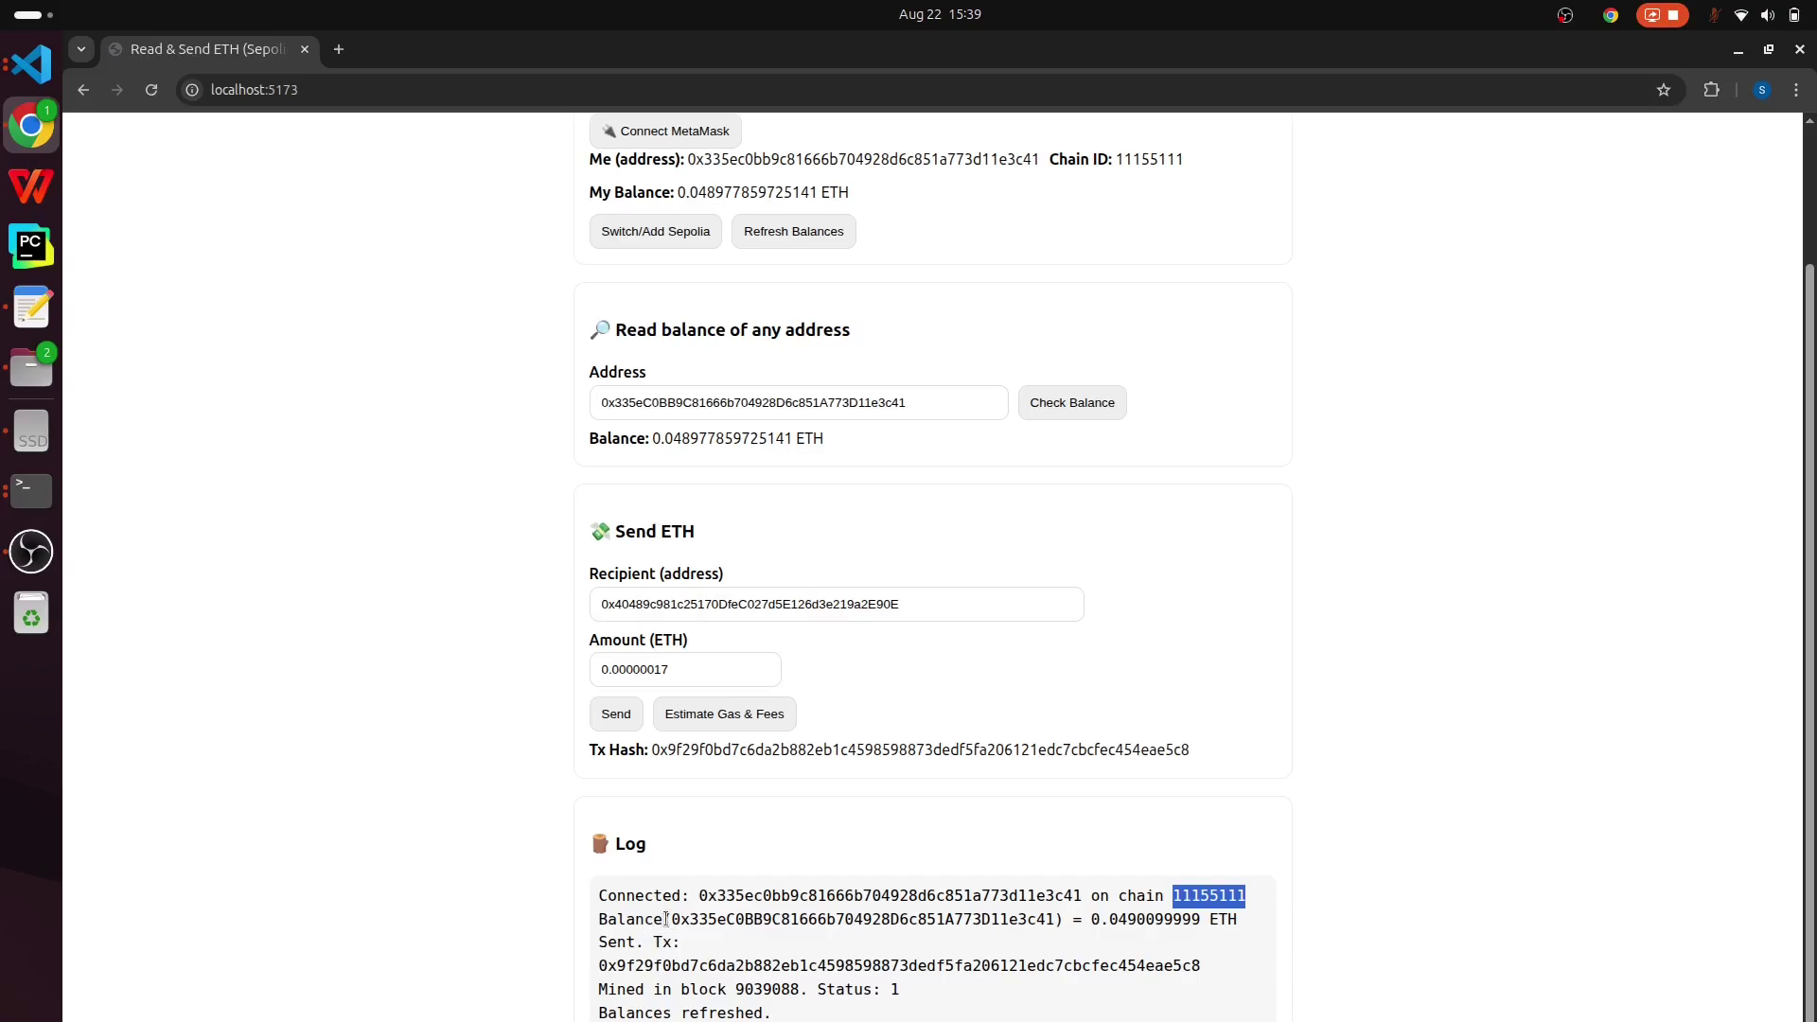
drag(664, 919, 1092, 919)
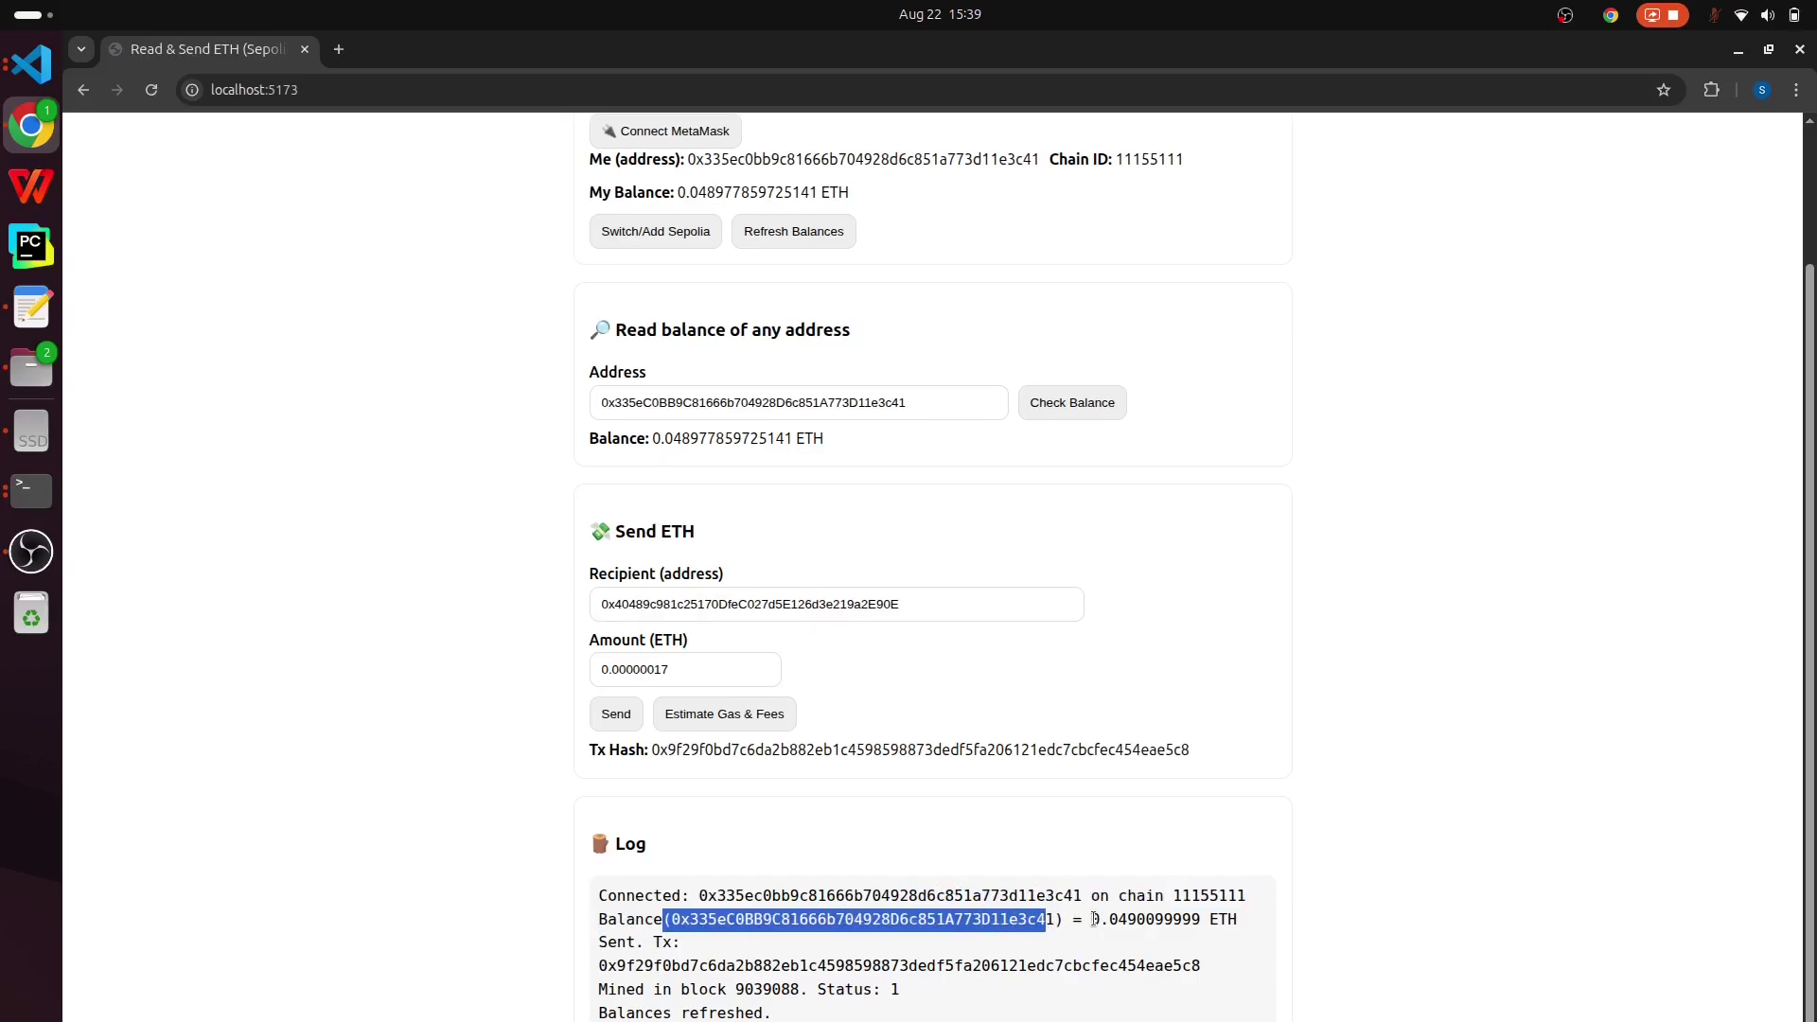
- Open MetaMask from the Extensions menu to see the confirmed -0.00000017 SepoliaETH send
scroll(1093, 663, up, 3)
click(1710, 89)
click(1530, 337)
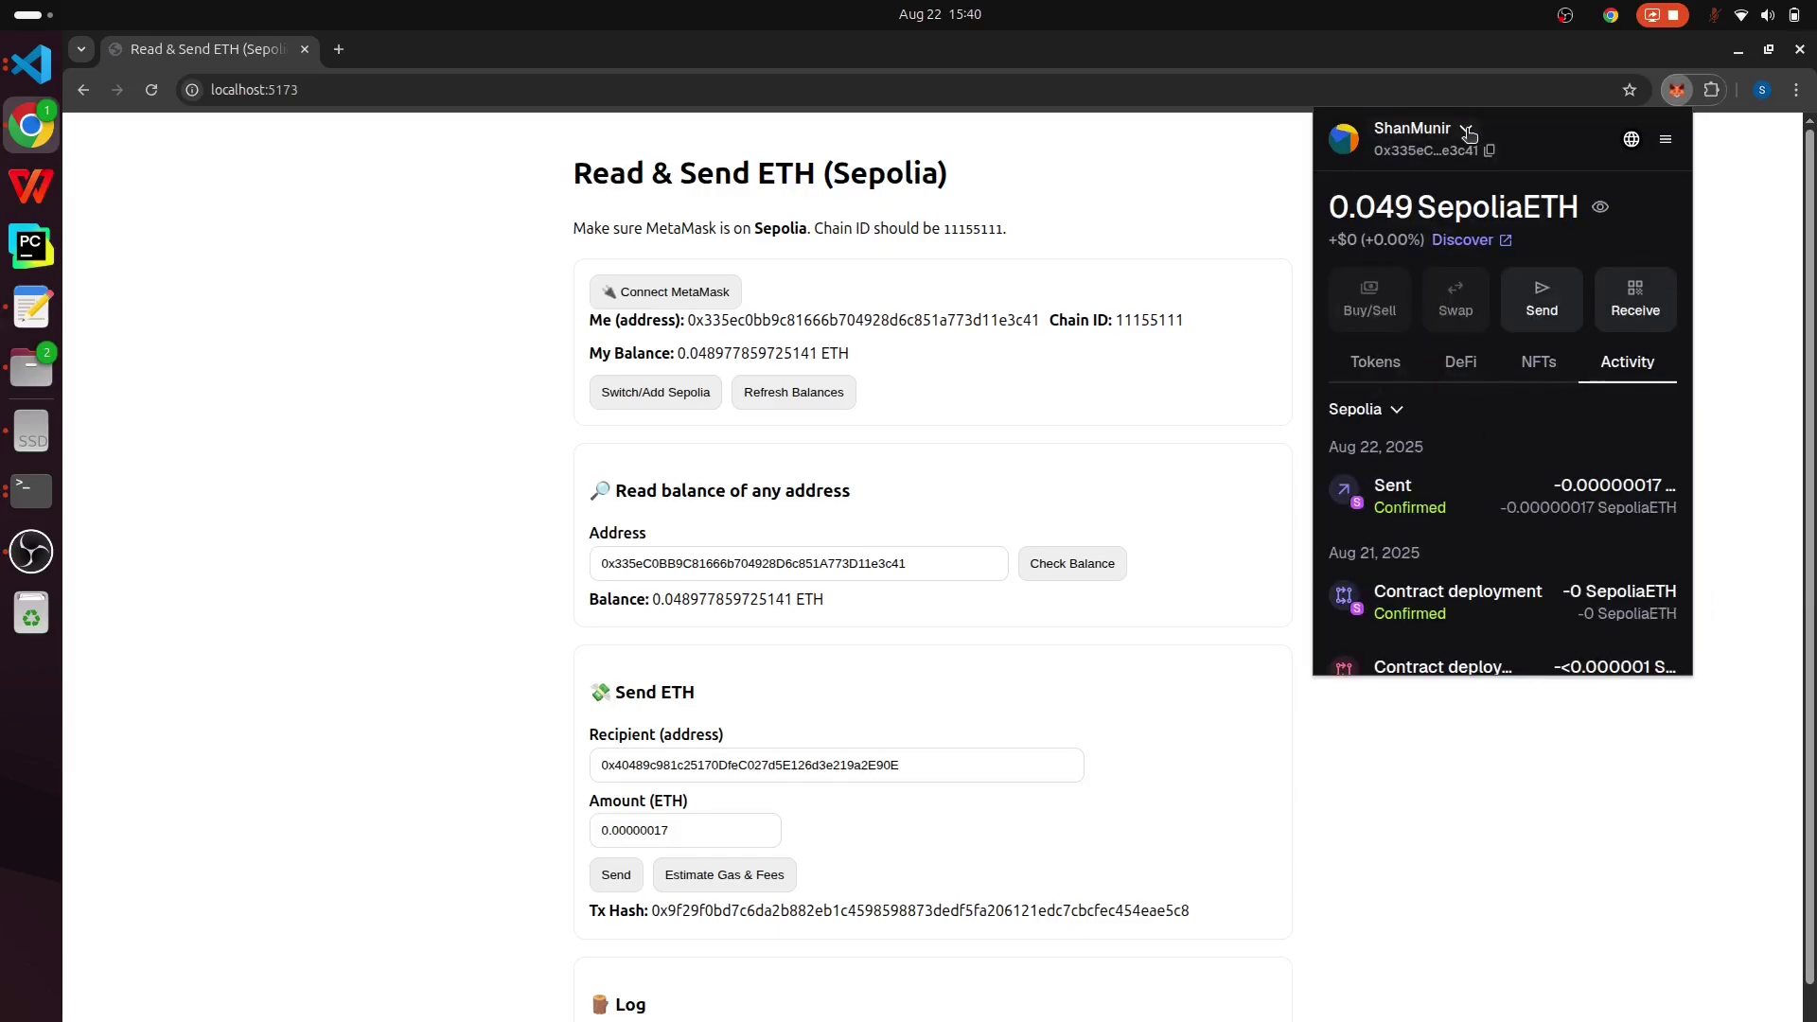
- Switch MetaMask to Wallet_Account_2 and connect it to the dApp
click(1466, 132)
click(1436, 364)
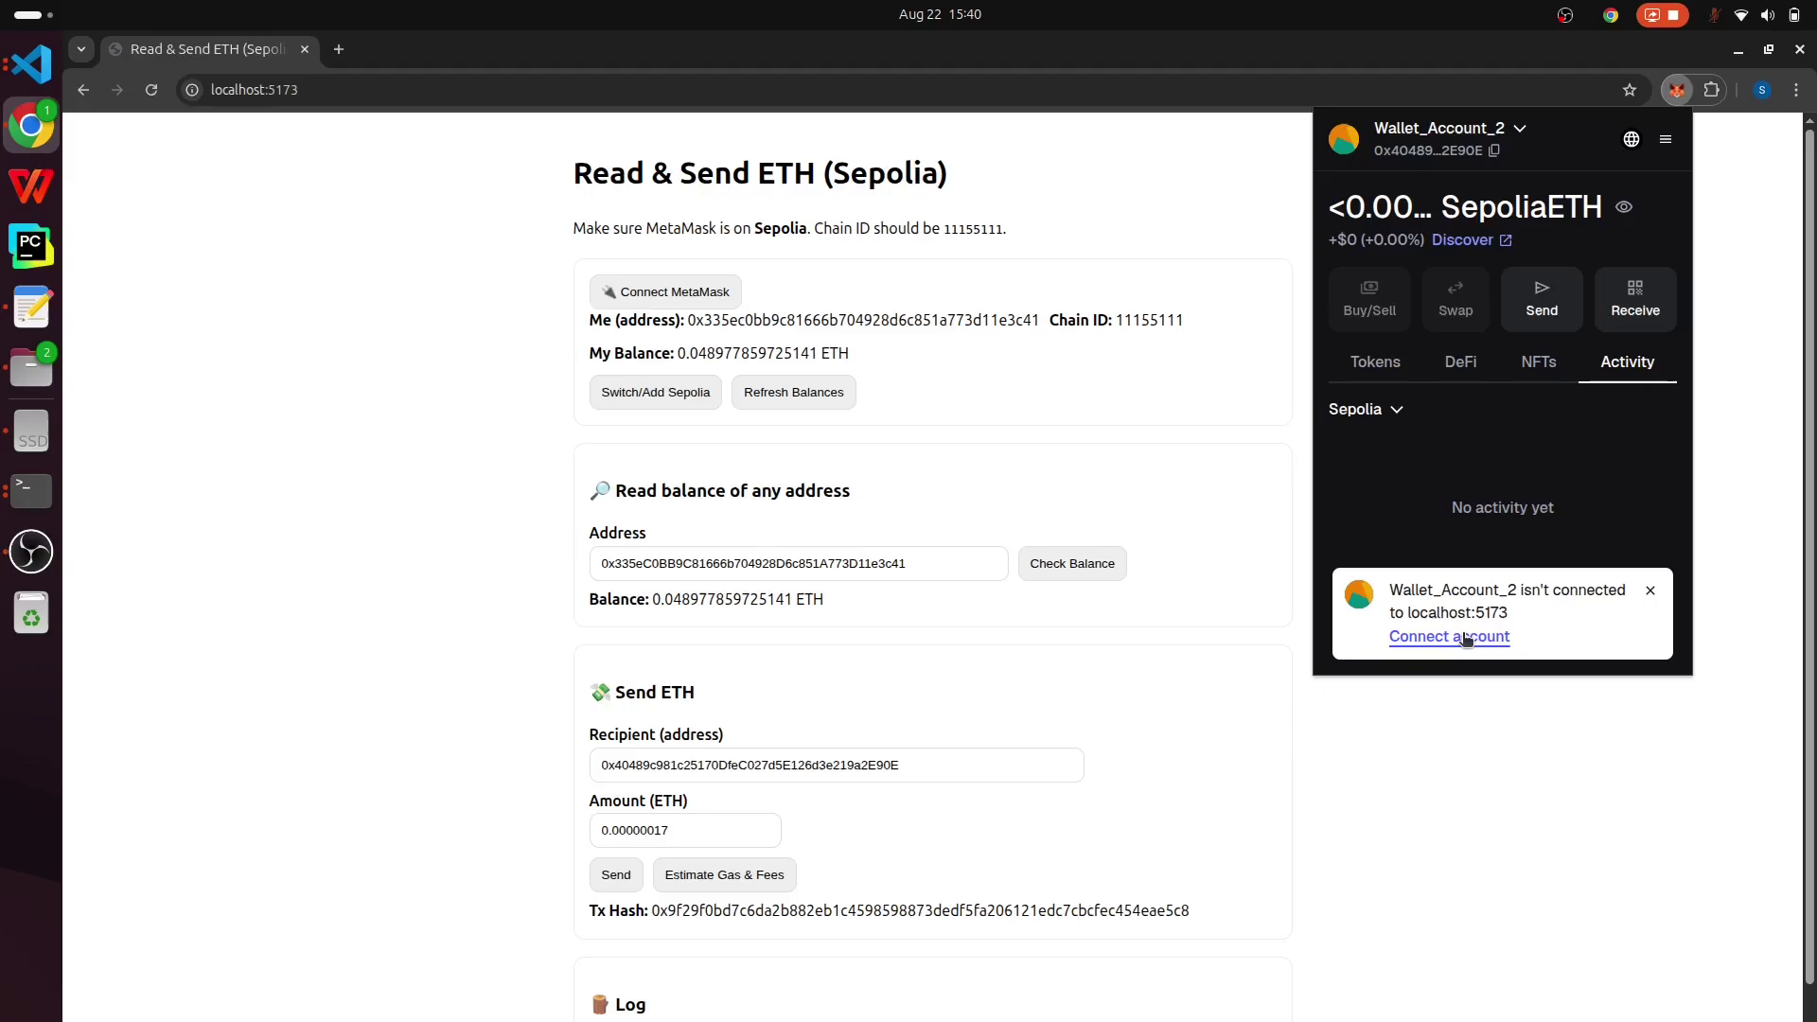
click(1465, 637)
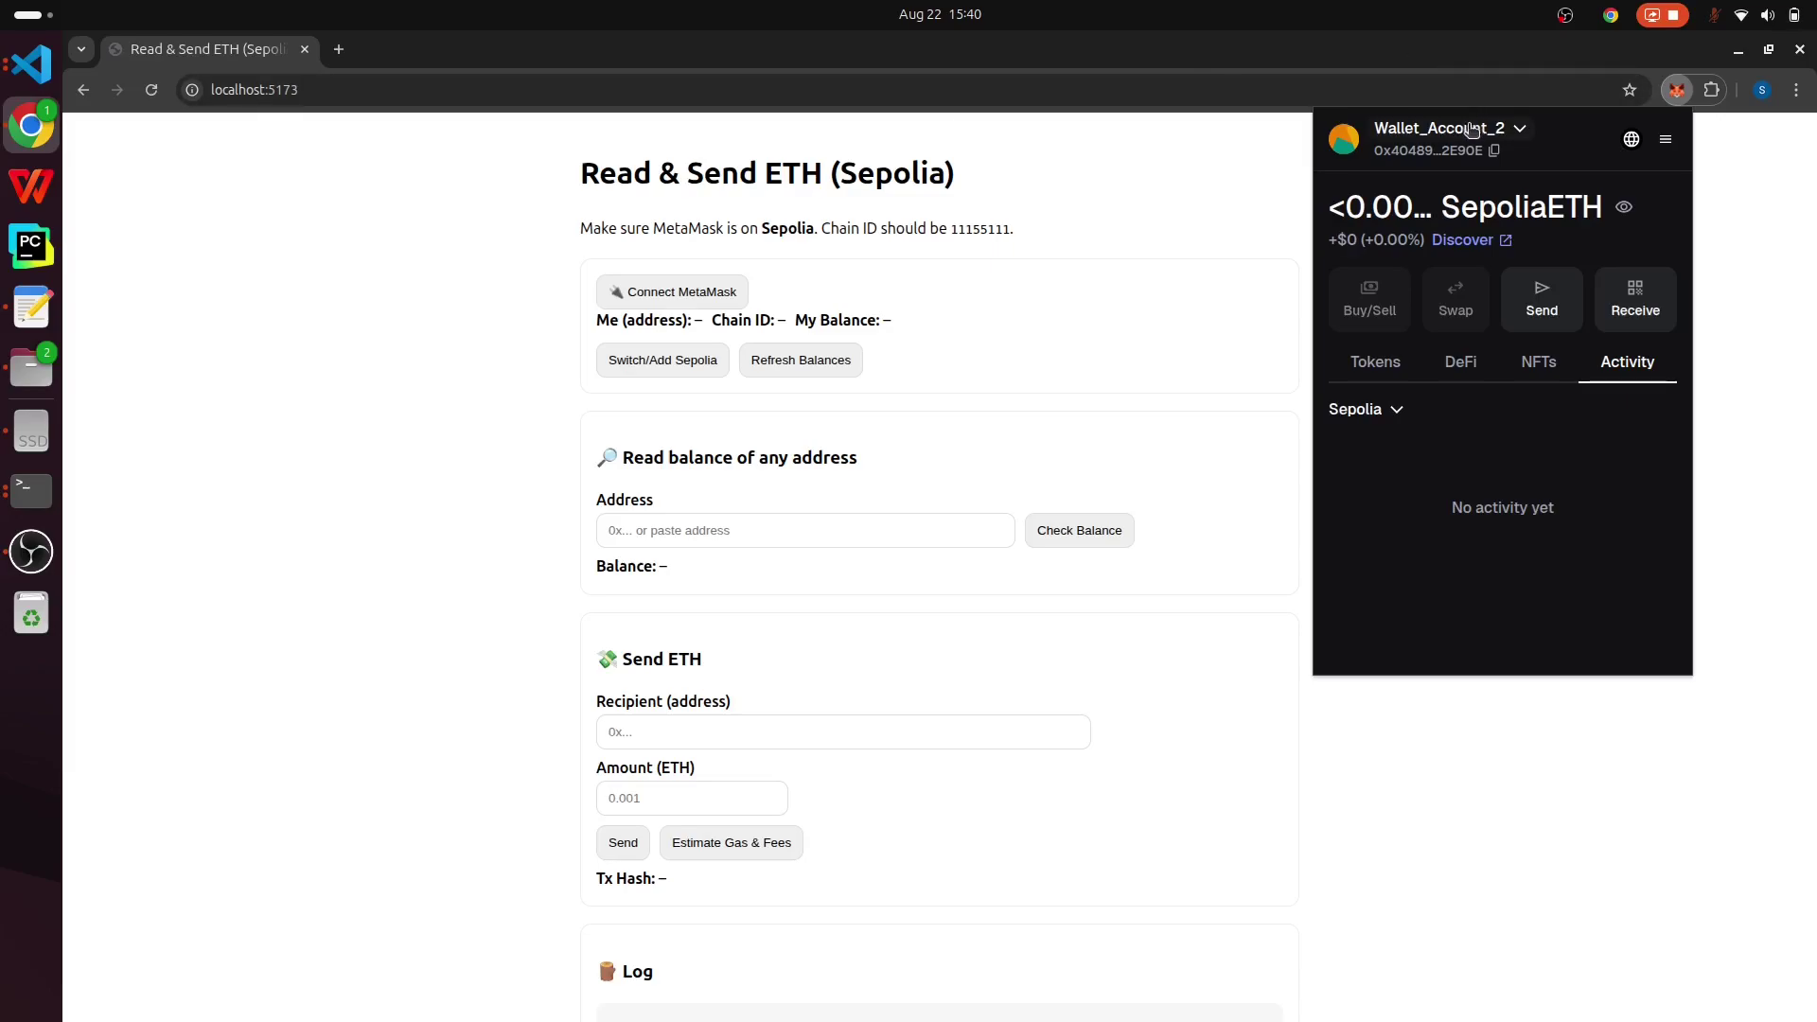
click(682, 346)
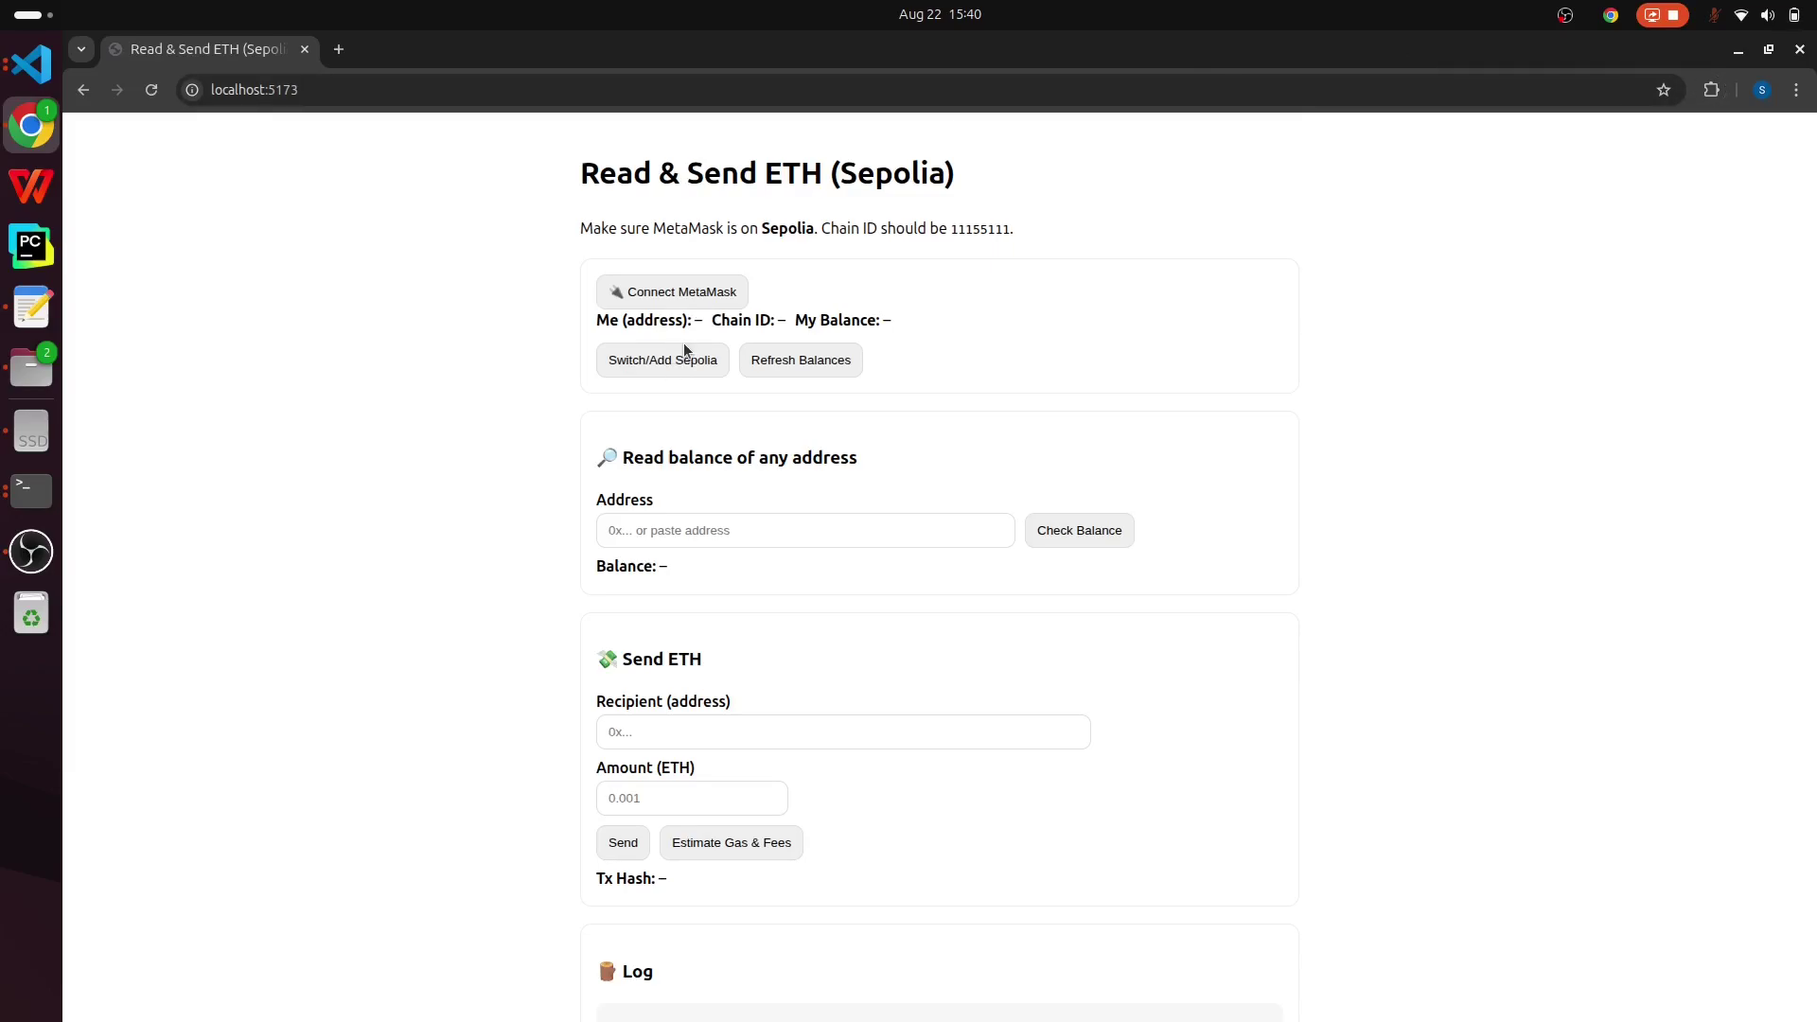
click(702, 301)
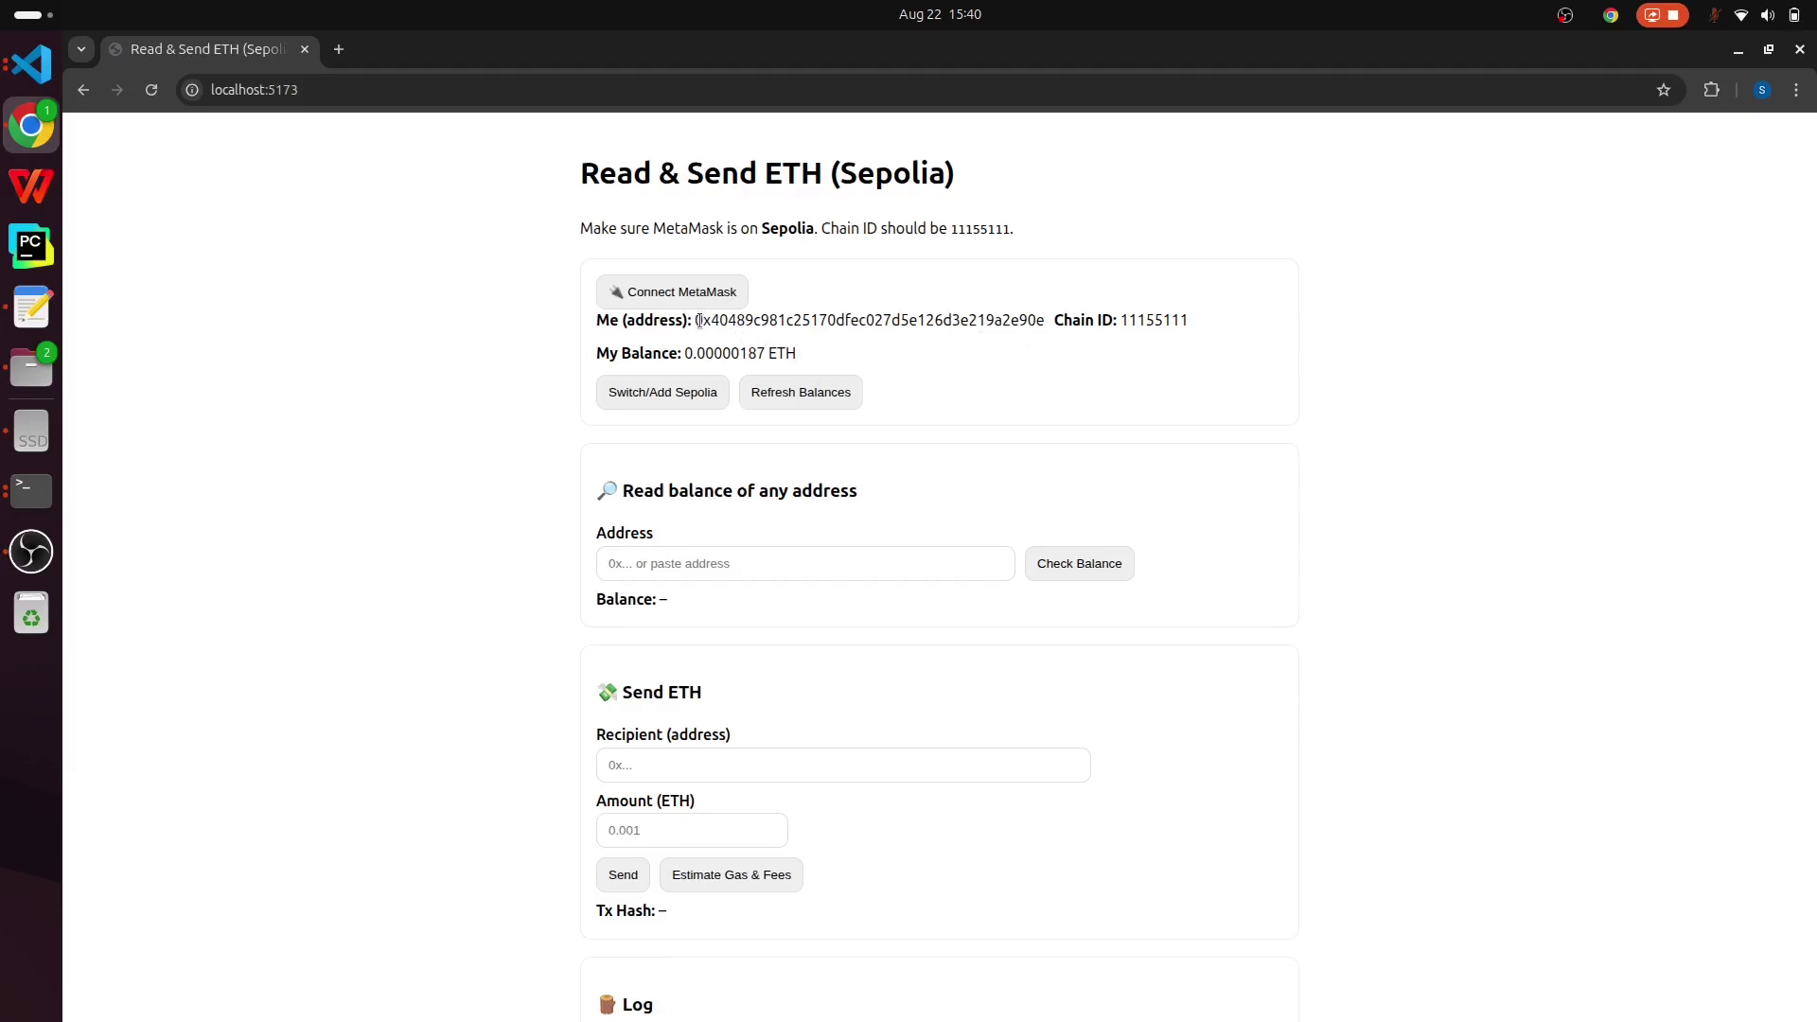
- Paste Wallet_Account_2's address into Address and check its balance, 0.00000187 ETH
drag(701, 320, 1011, 320)
click(777, 564)
text(0x40489c981c25170DfeC027d5E126d3e219a2E90E)
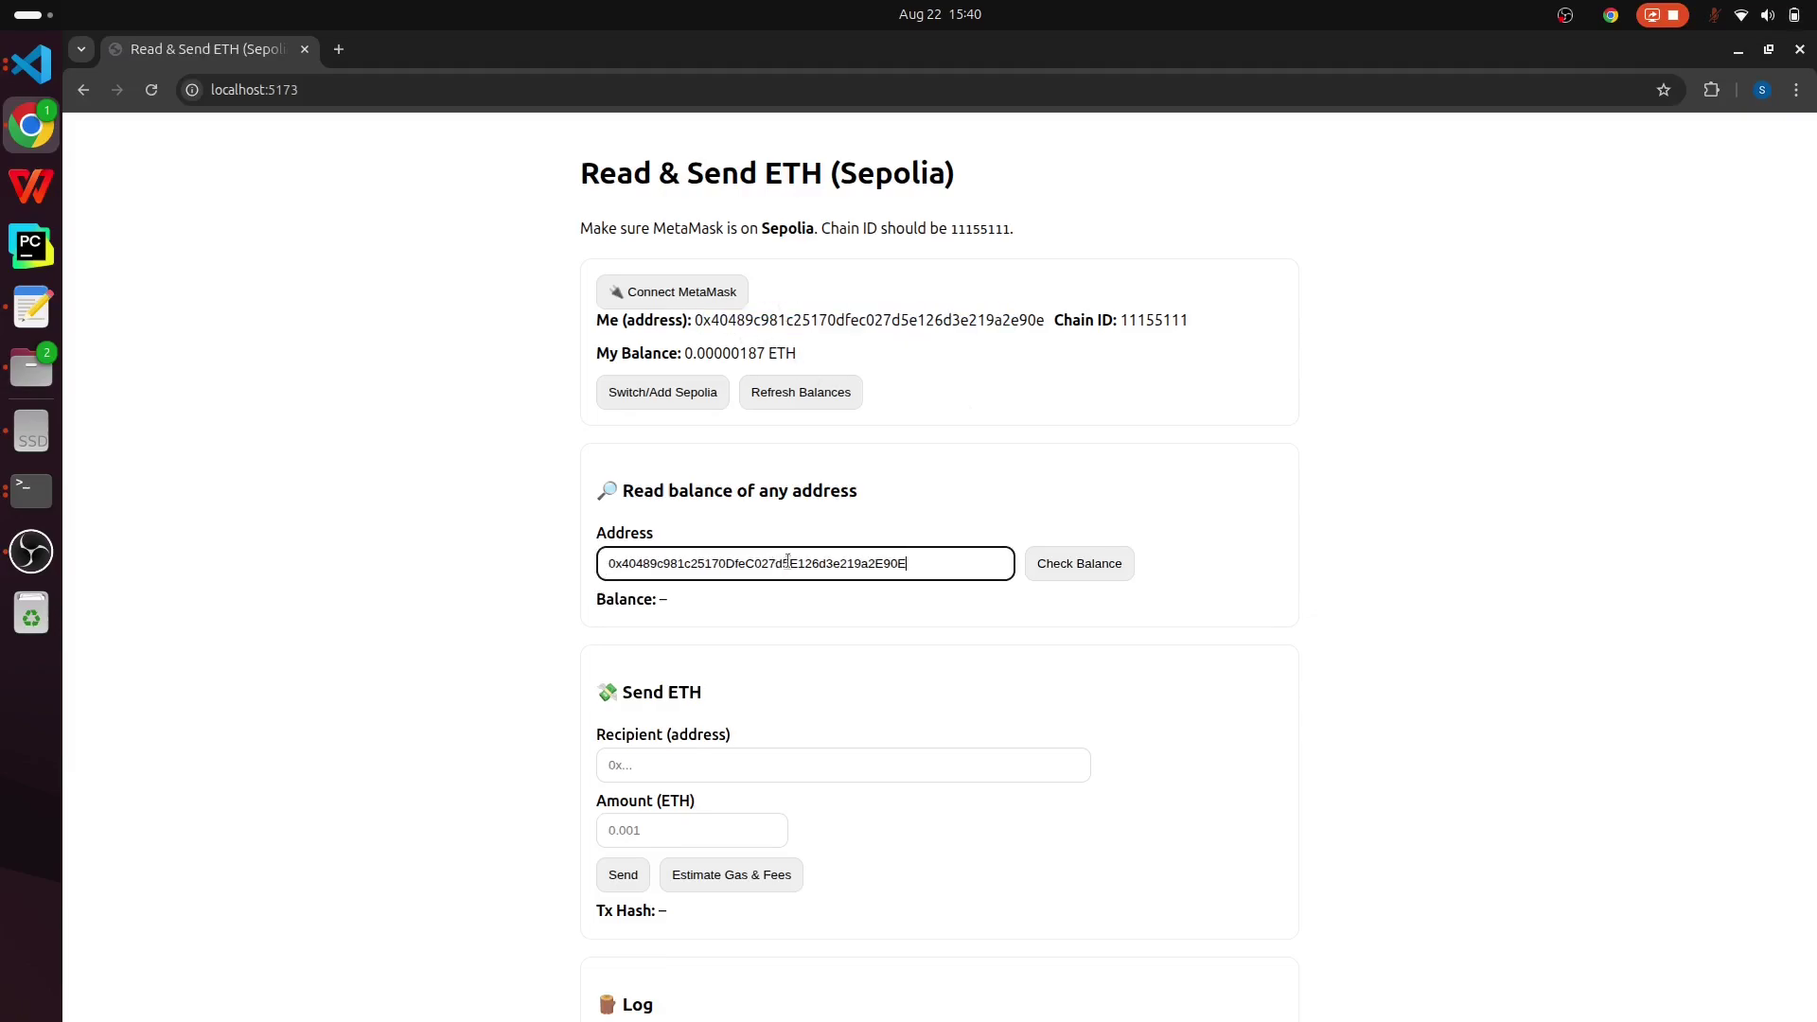
click(1101, 565)
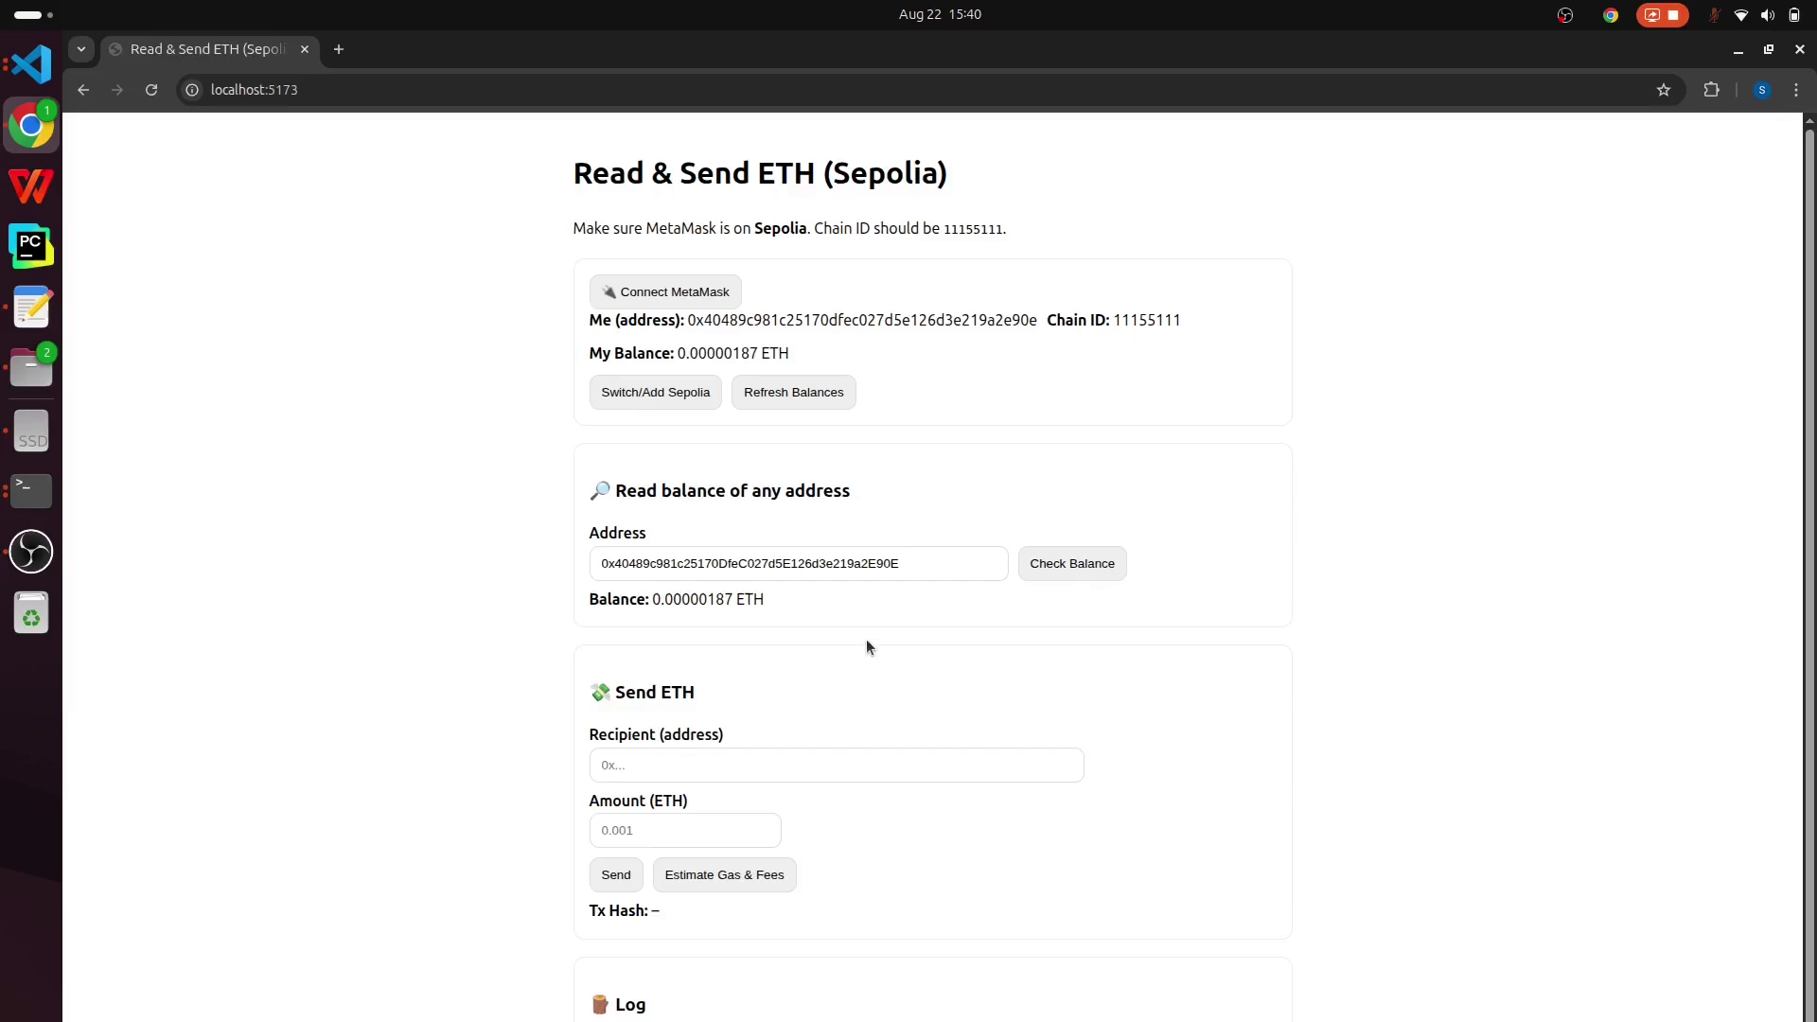
drag(650, 599, 729, 600)
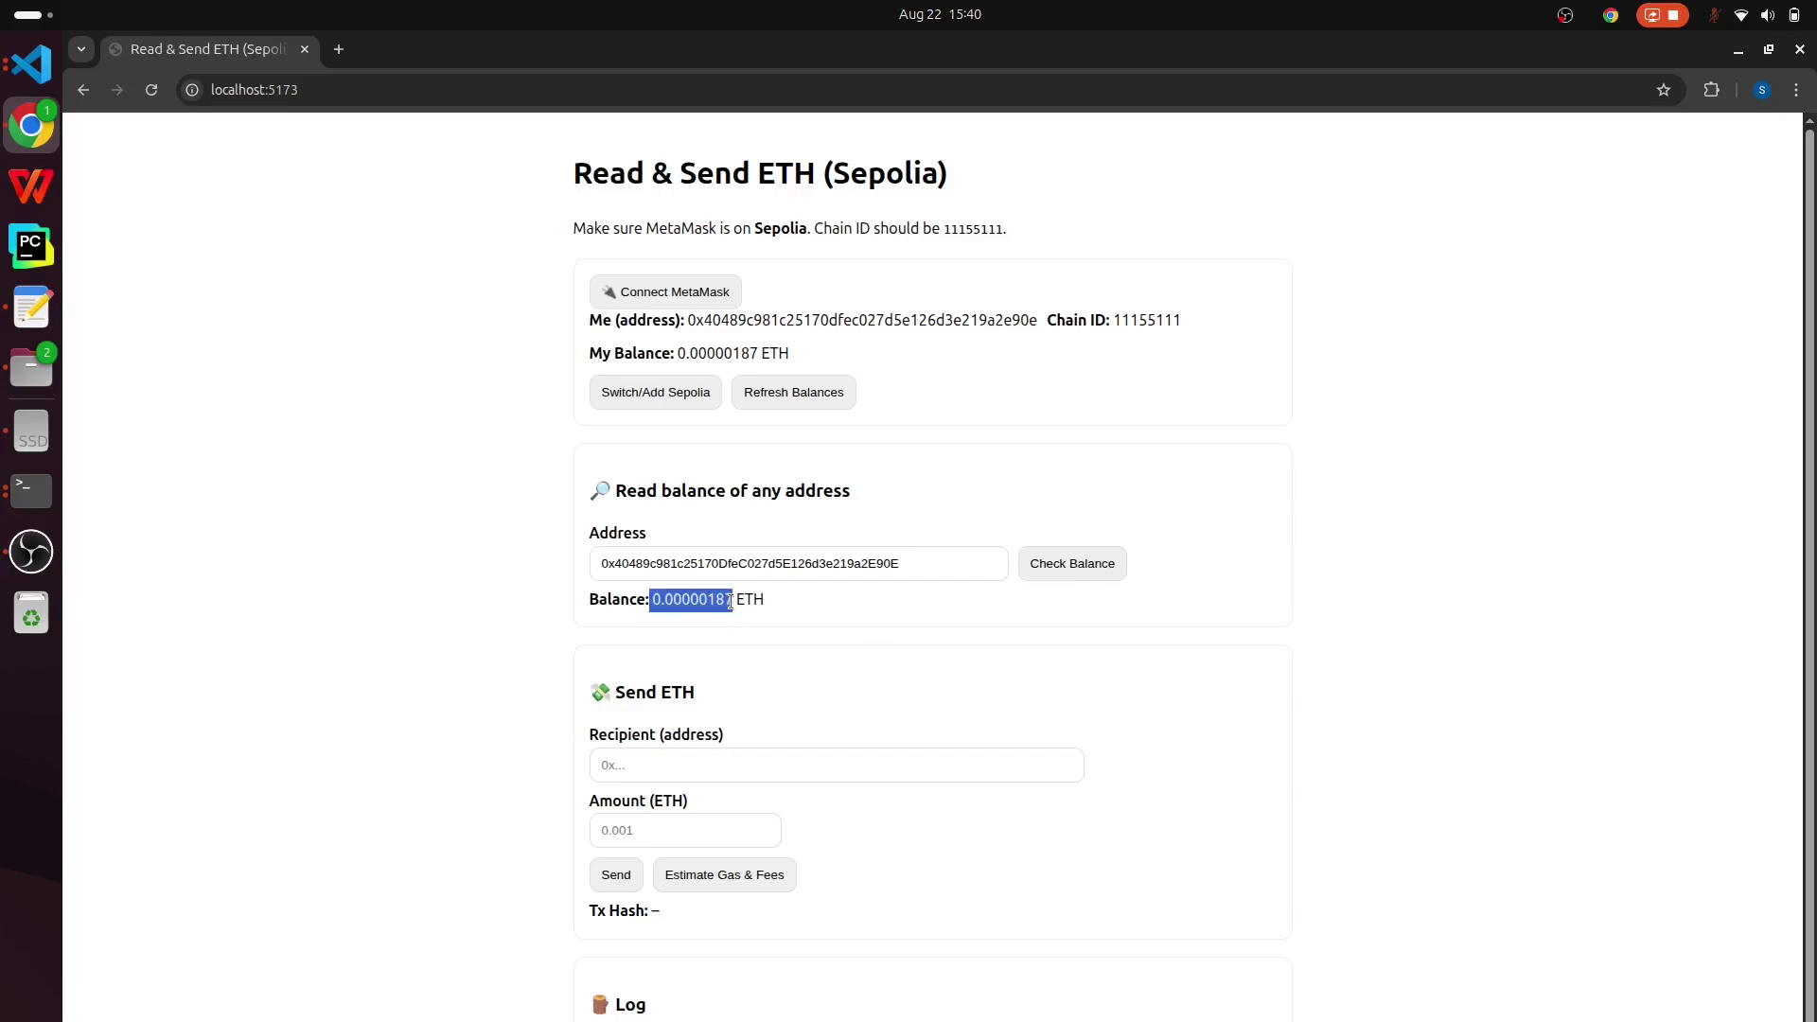